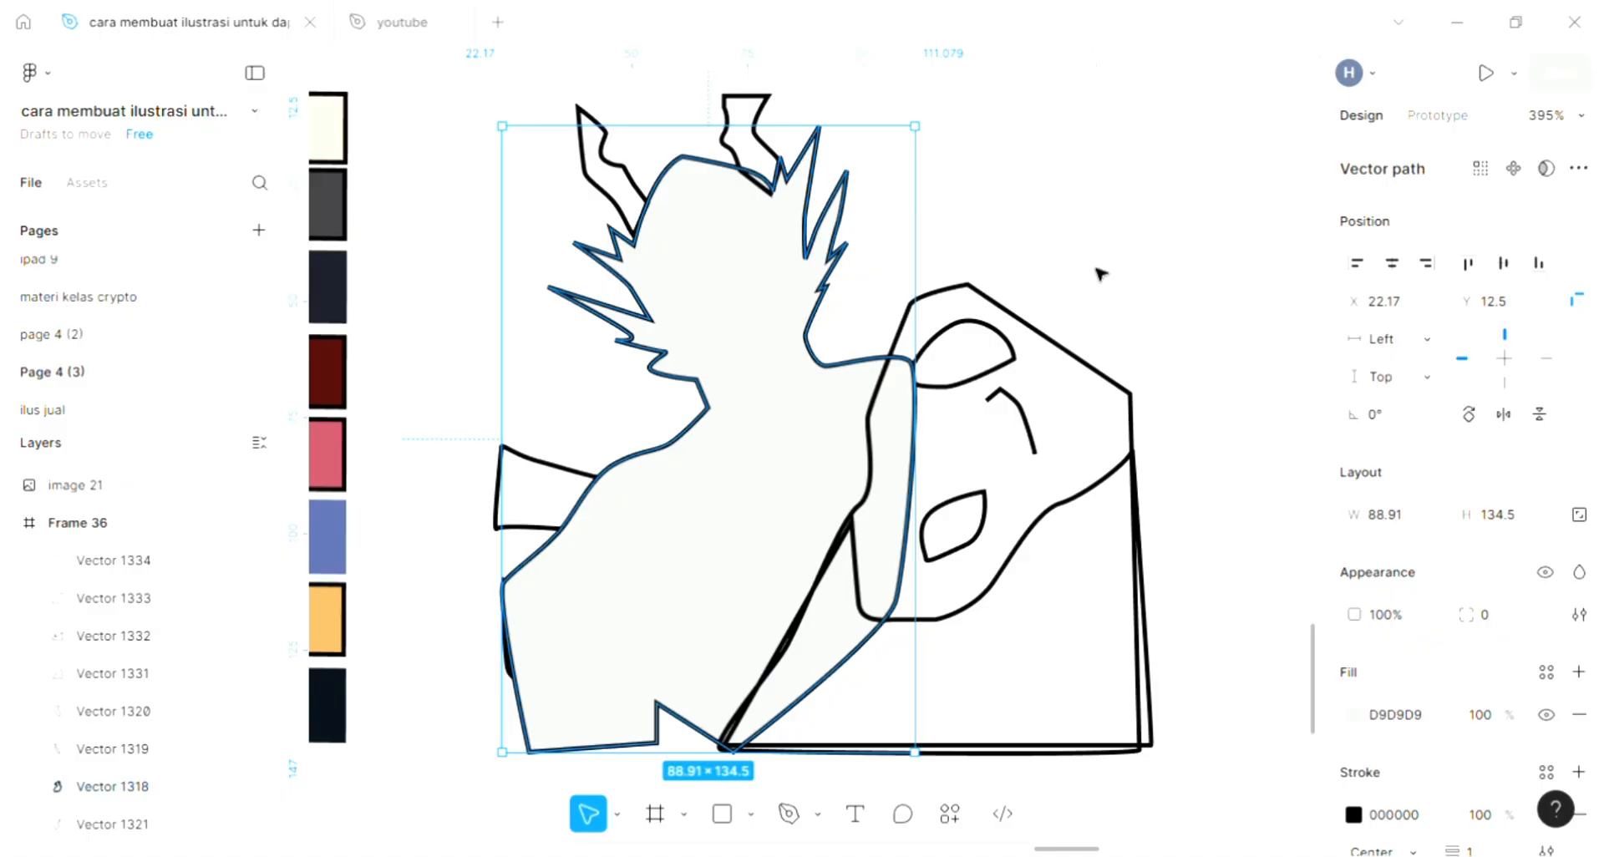
# - Send the large body silhouette behind the other line shapes in Frame 36
pyautogui.press('[')
pyautogui.hscroll(-1, 1103, 275)
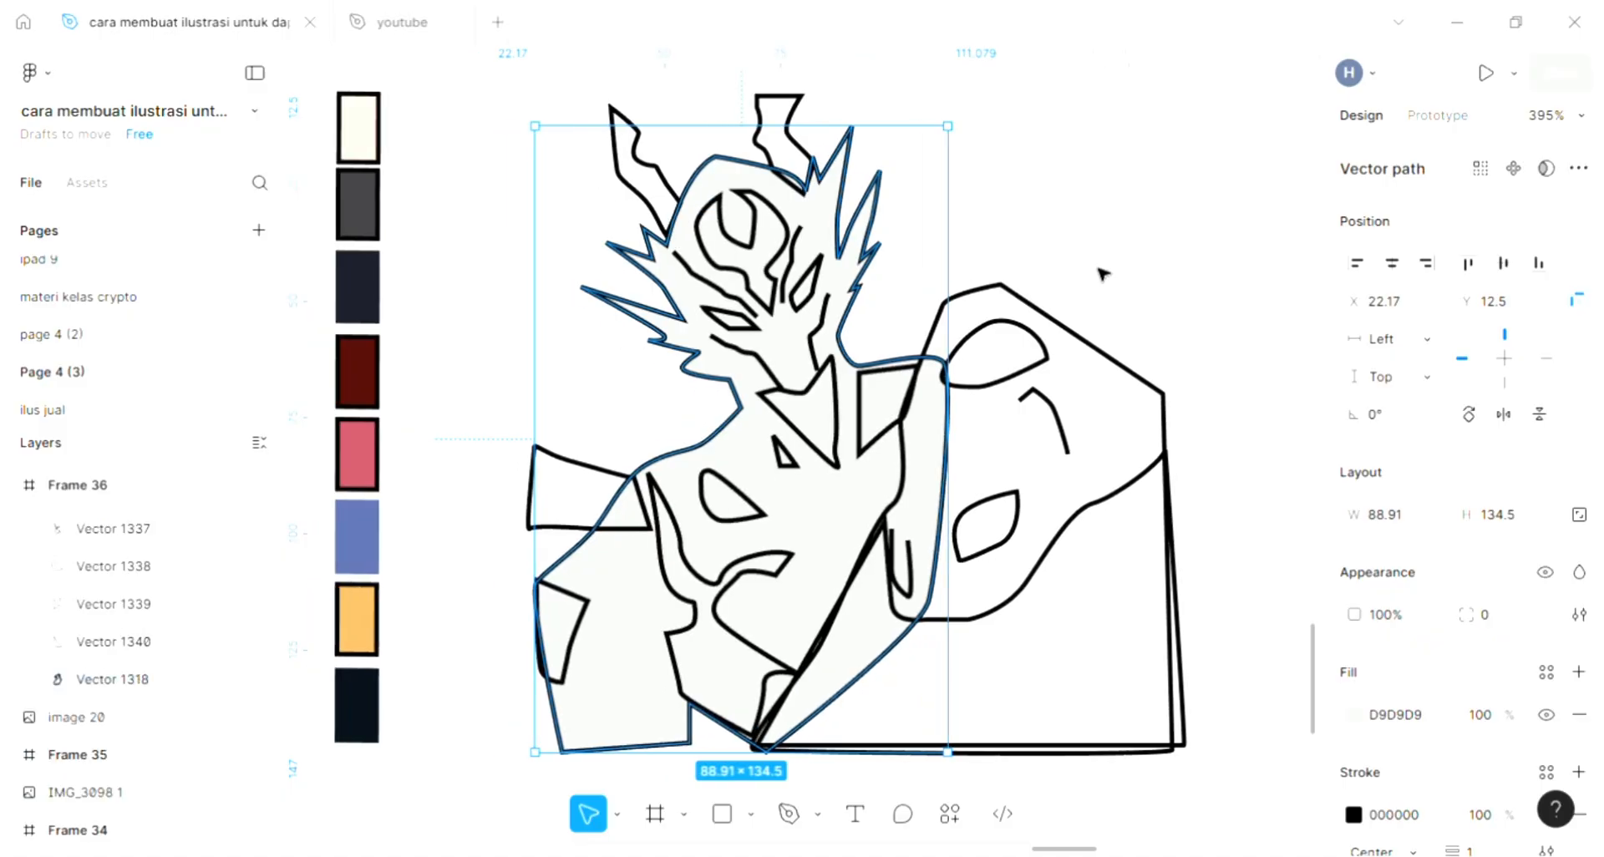
pyautogui.click(1101, 273)
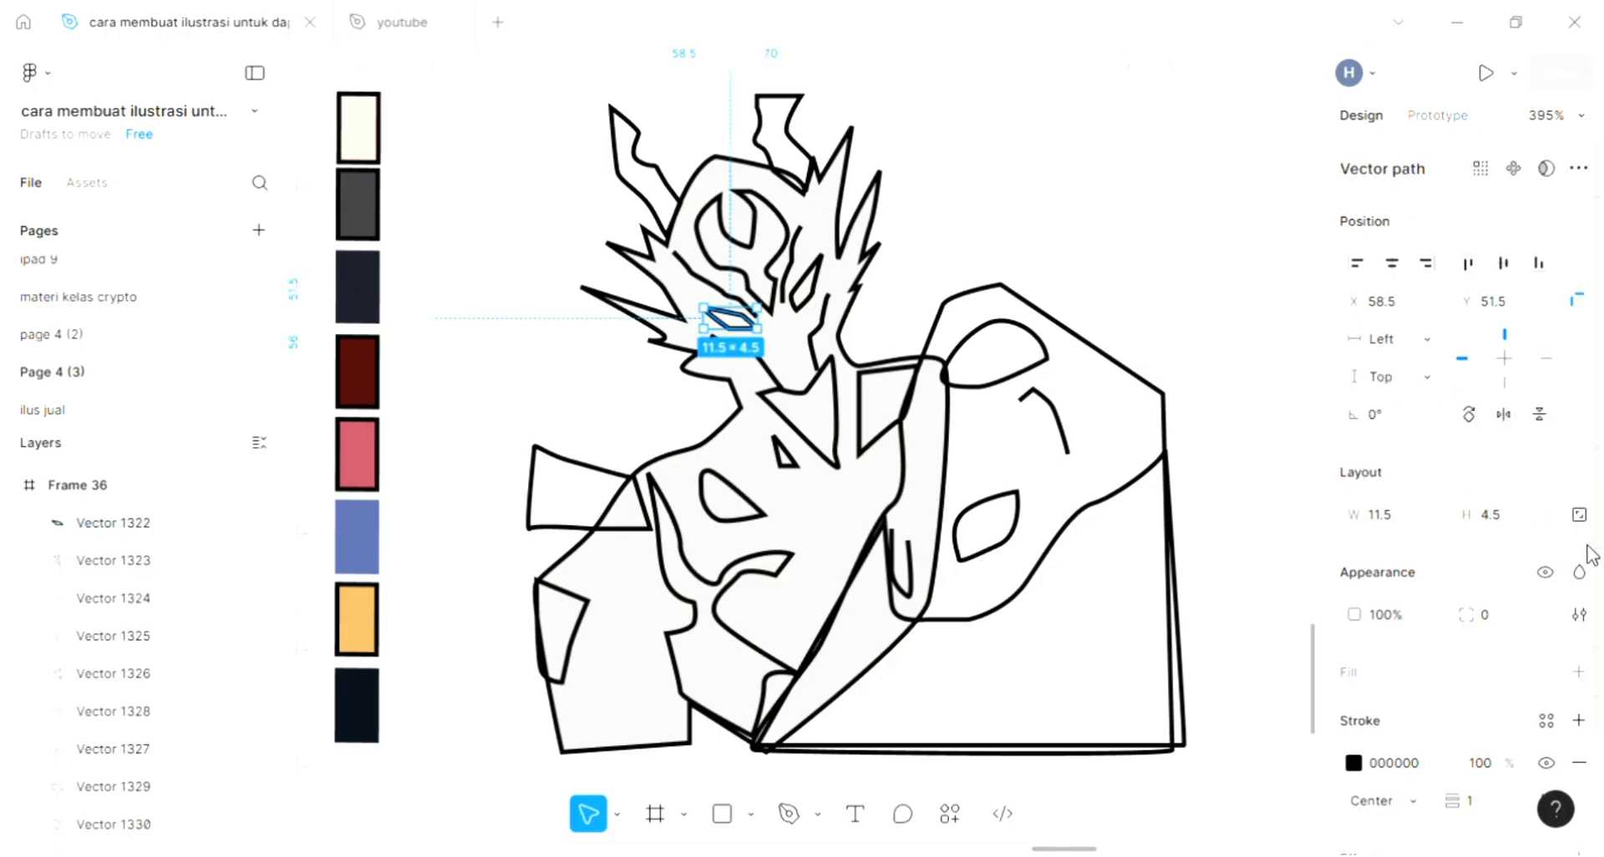
# - Fill the character's left eye shape with the pink sampled from the palette, RGB 190 83 98
pyautogui.click(1578, 672)
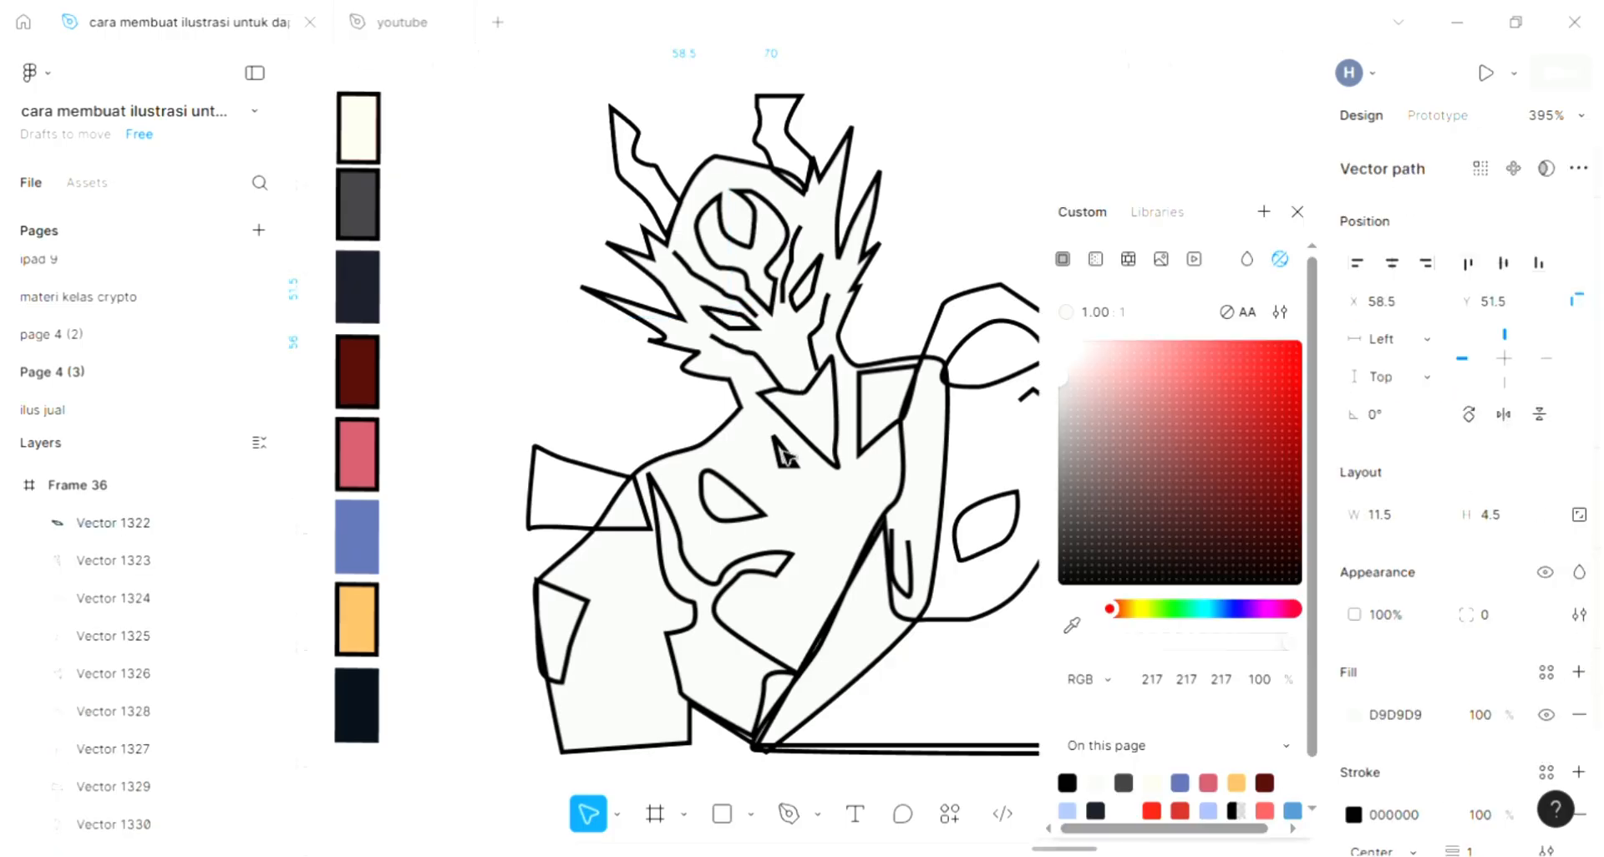
pyautogui.press('i')
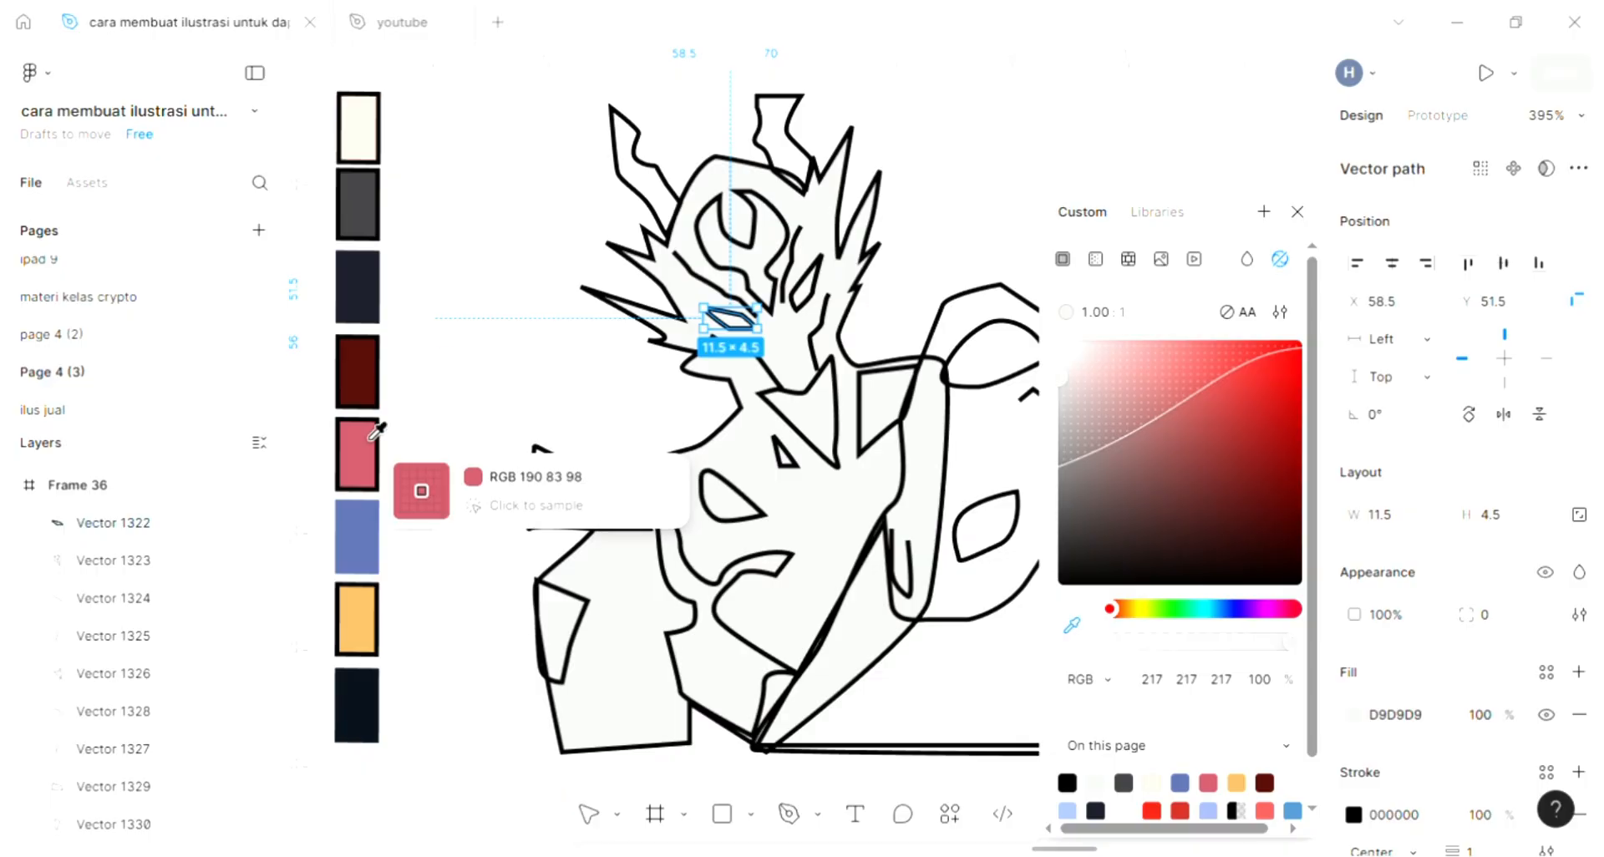
pyautogui.click(376, 431)
pyautogui.press('Escape')
pyautogui.press('Escape')
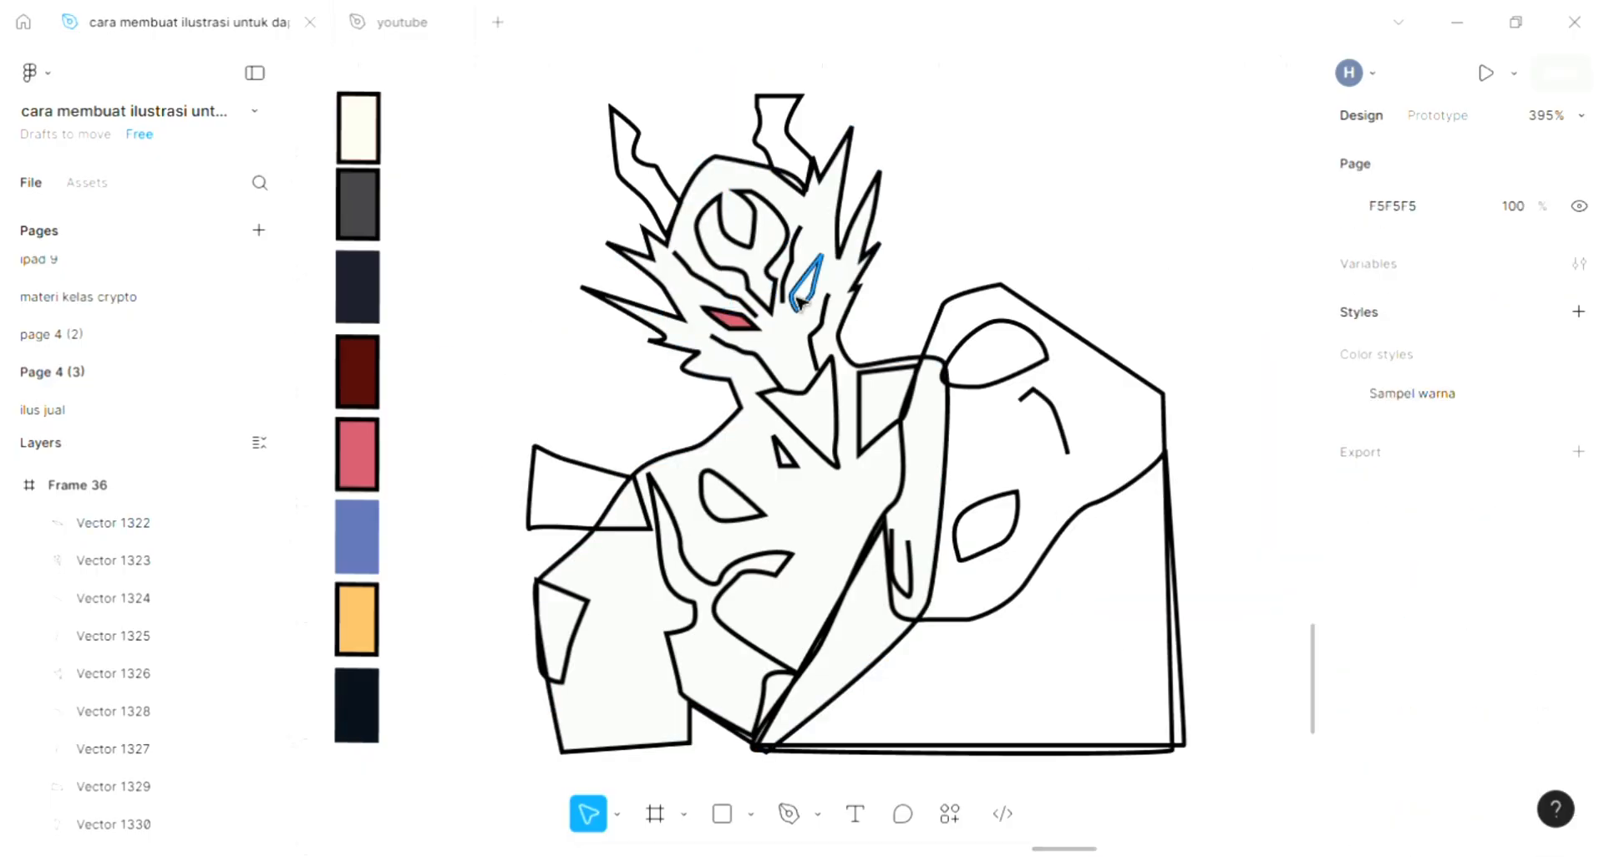
# - Fill the character's right eye shape with the same palette pink, RGB 190 83 98
pyautogui.click(805, 284)
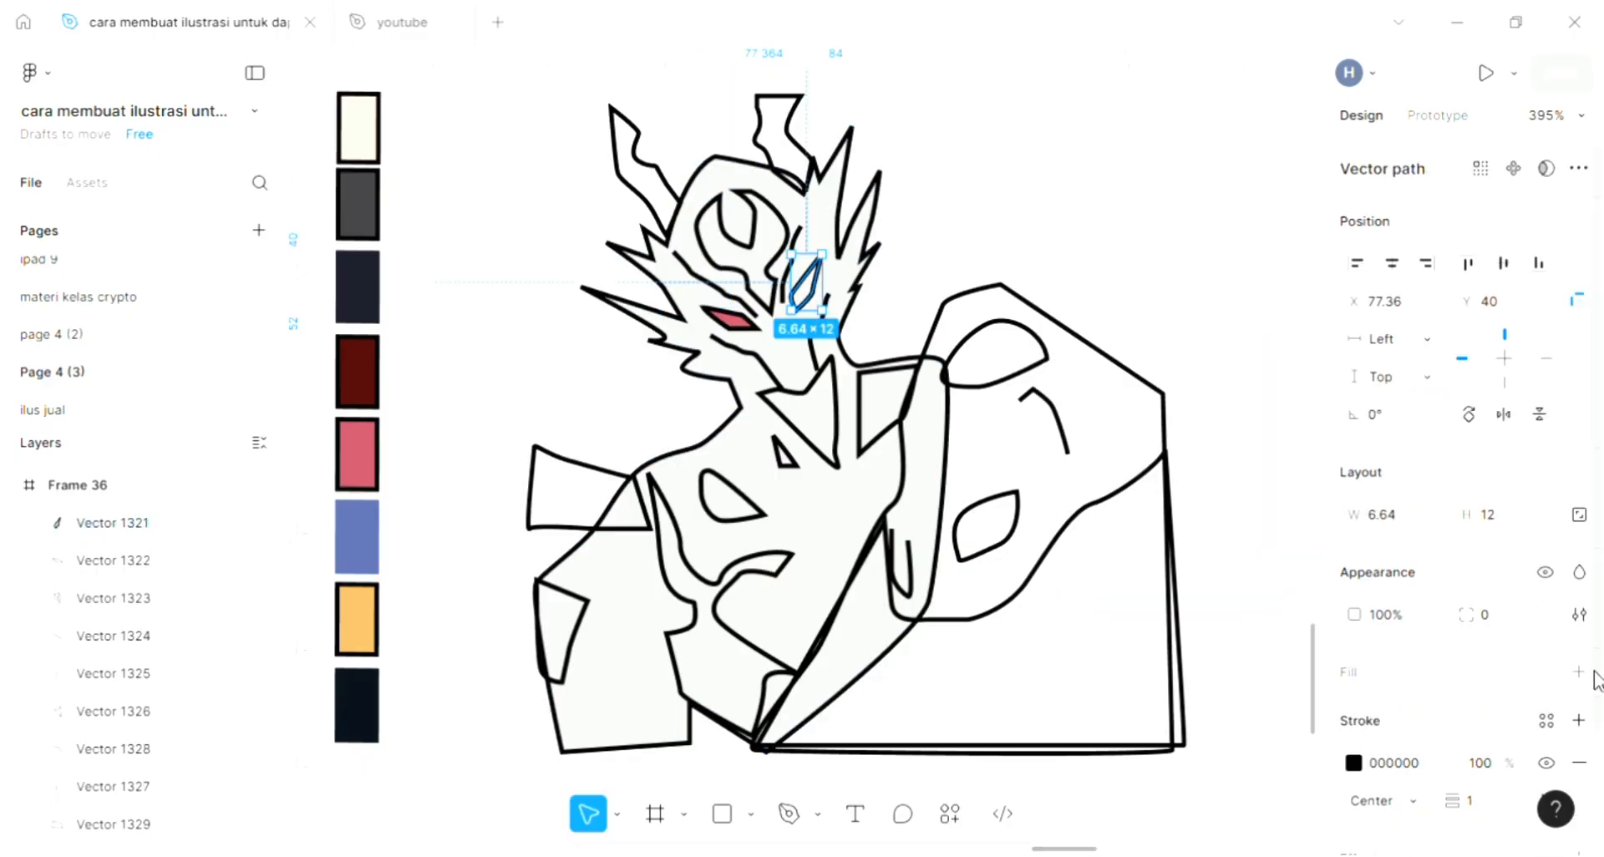
pyautogui.click(1374, 671)
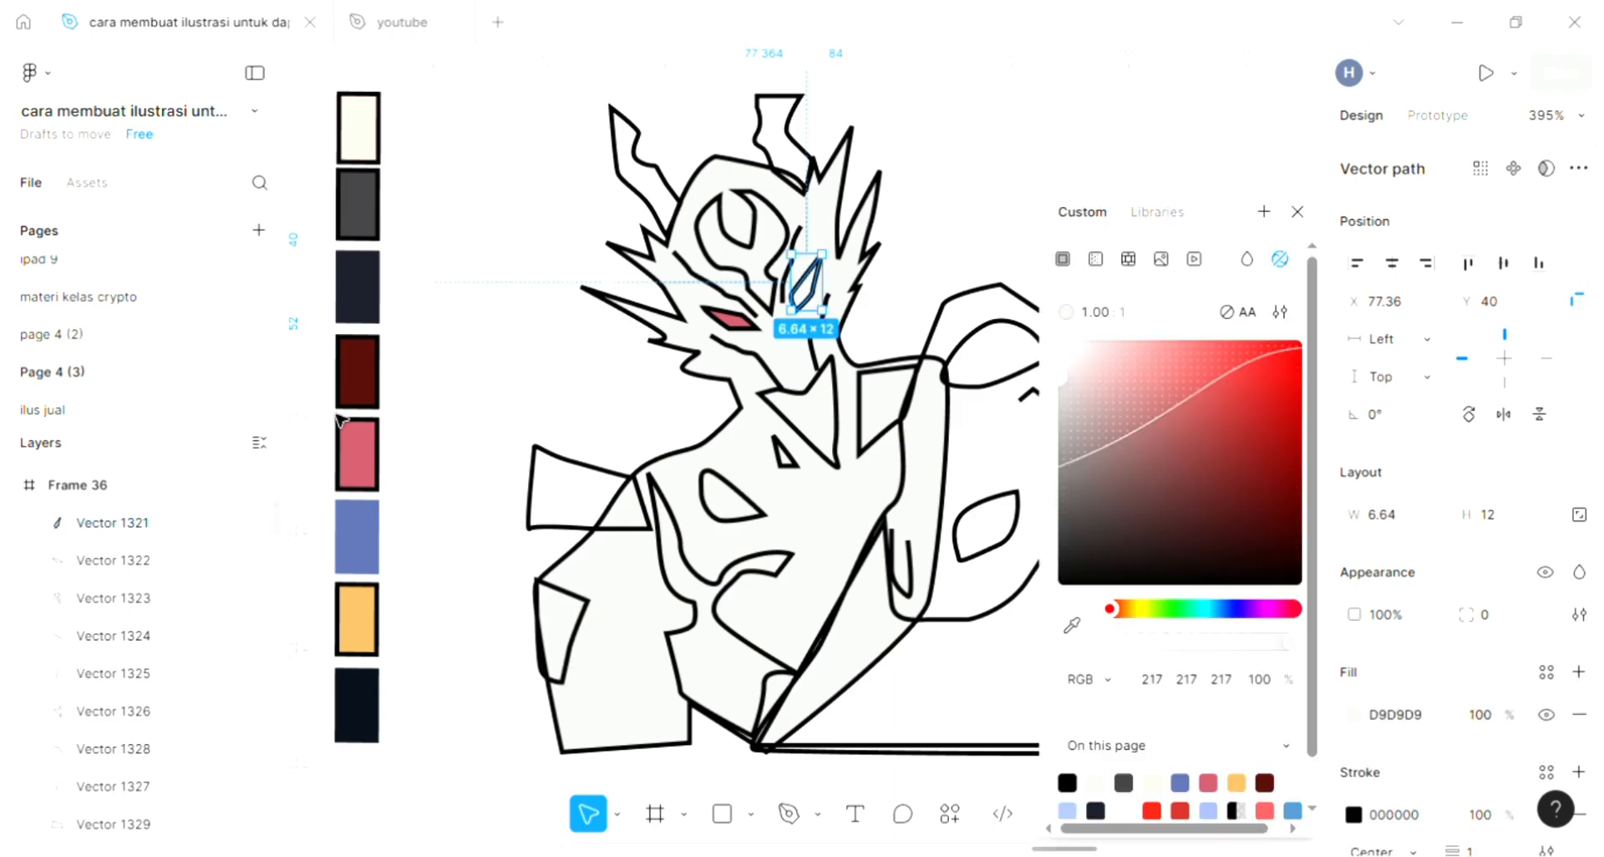
pyautogui.press('i')
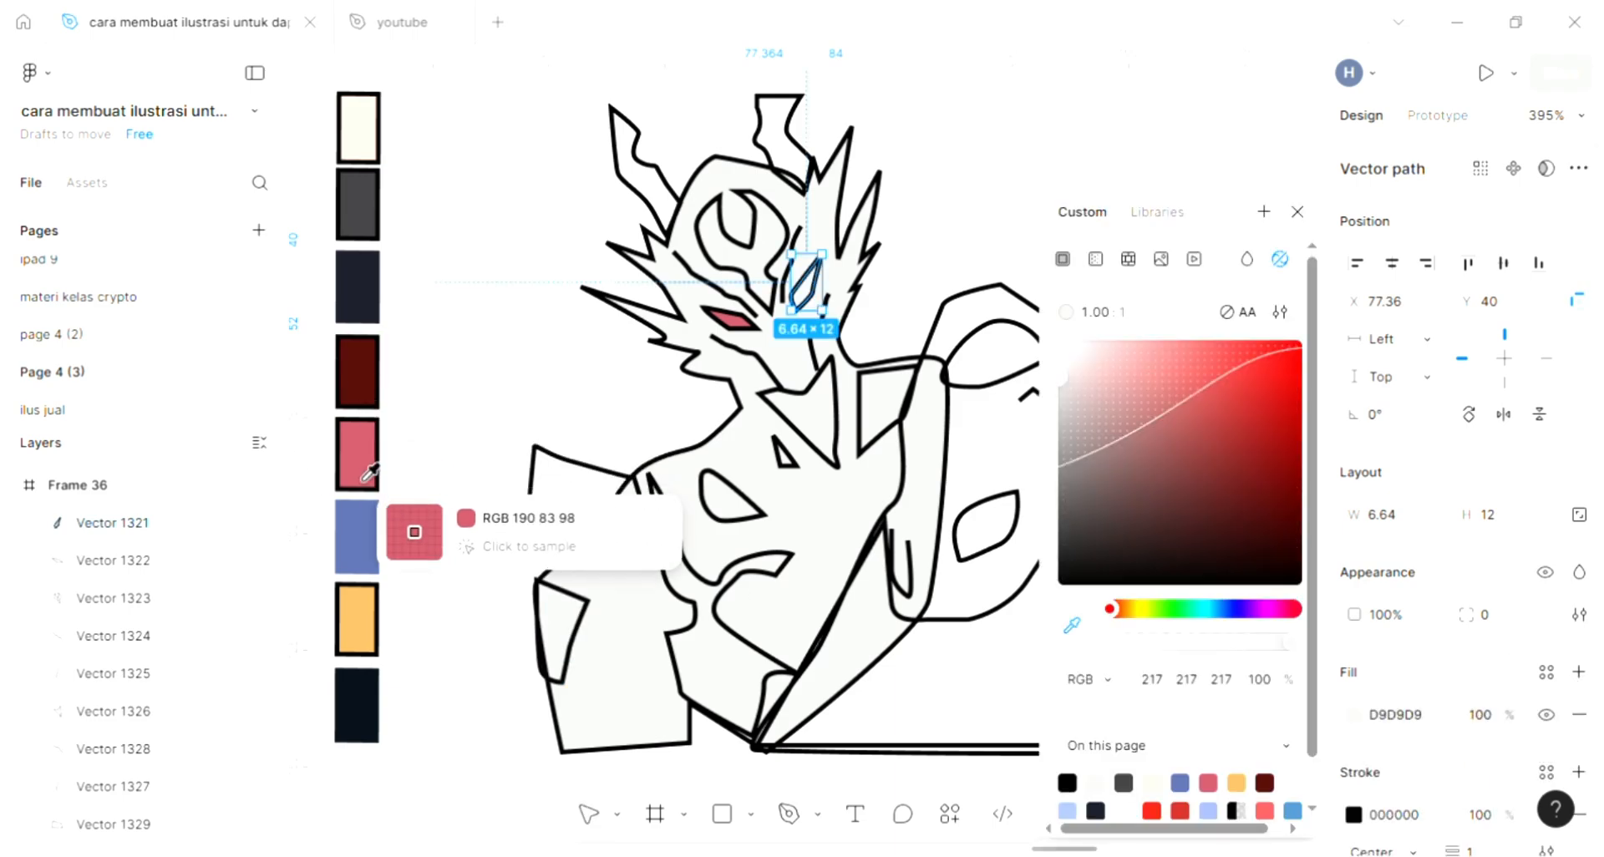
pyautogui.click(358, 455)
pyautogui.click(422, 129)
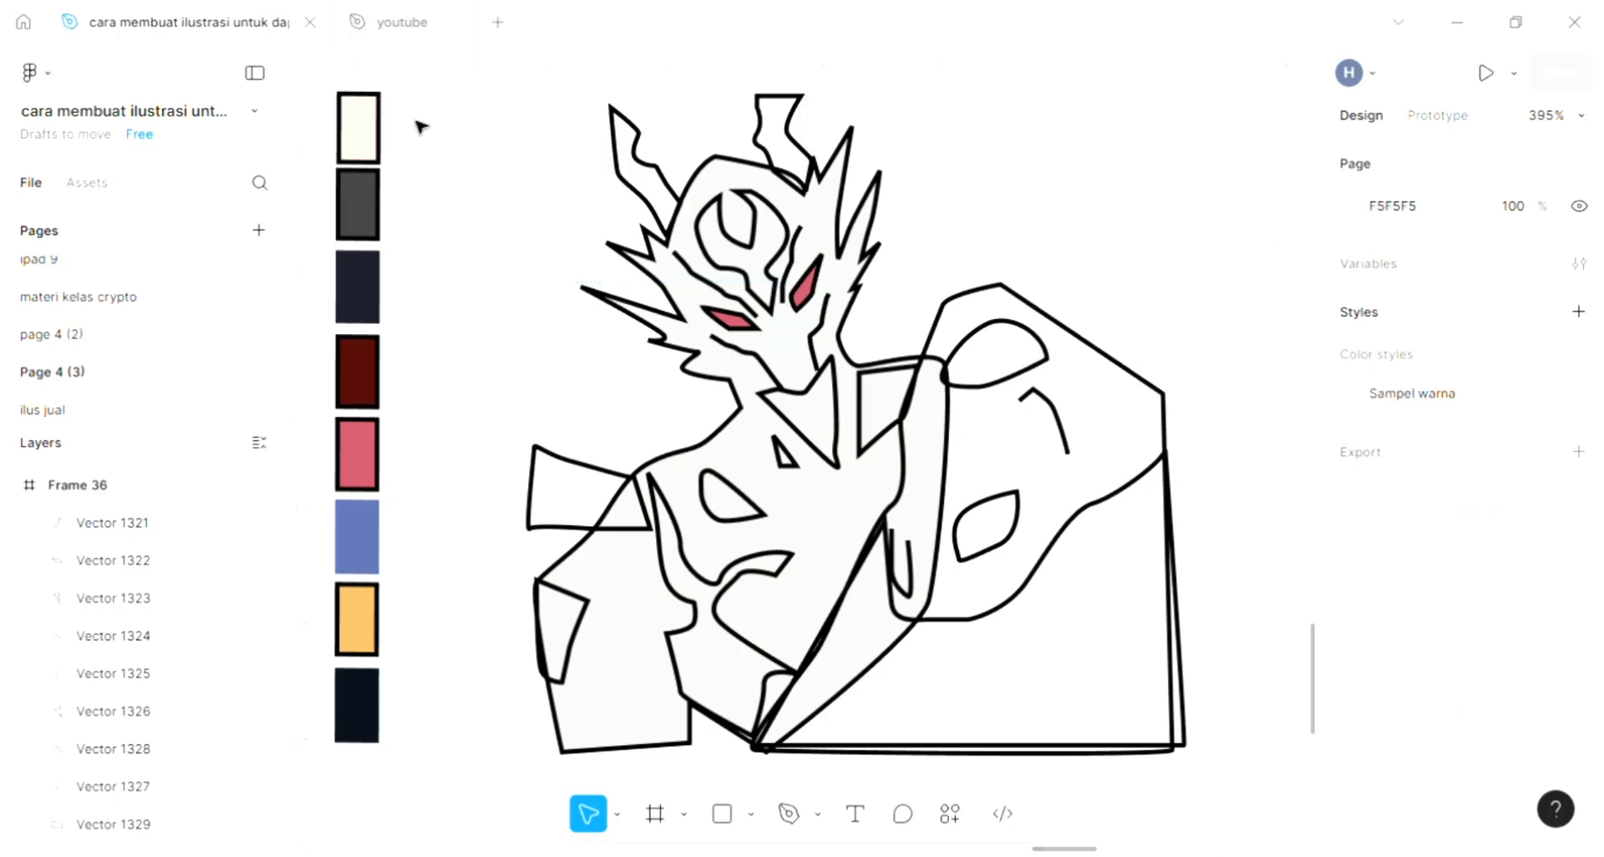
# - Change Frame 36's background fill to light pink EFAAAA and convert it to a linear gradient
pyautogui.scroll(1, 460, 113)
pyautogui.click(459, 83)
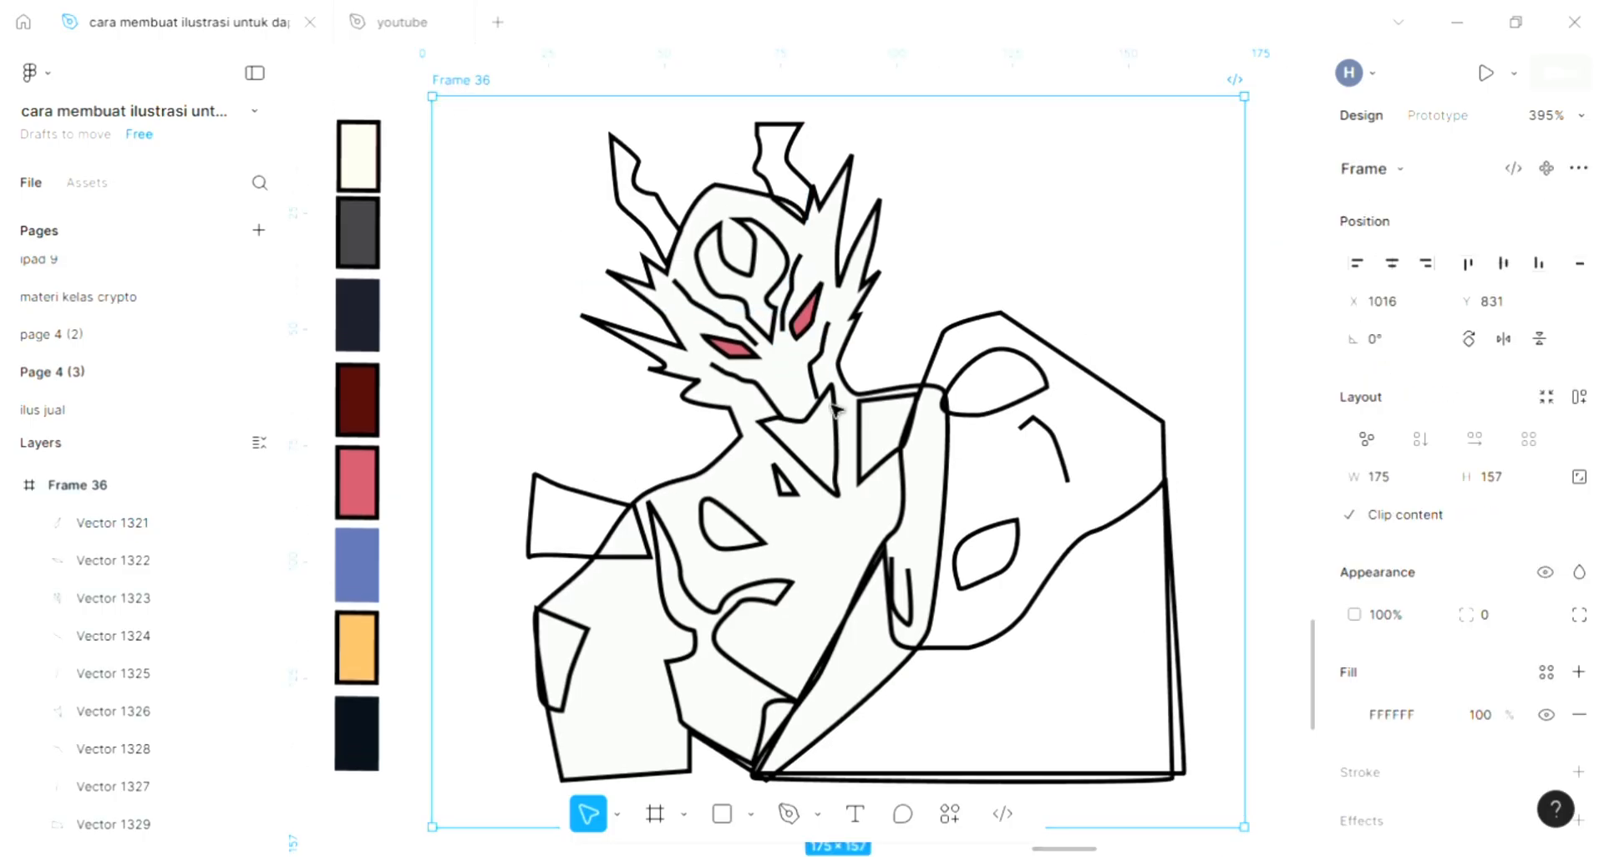
pyautogui.hscroll(2, 836, 408)
pyautogui.scroll(-1, 836, 408)
pyautogui.hscroll(1, 836, 407)
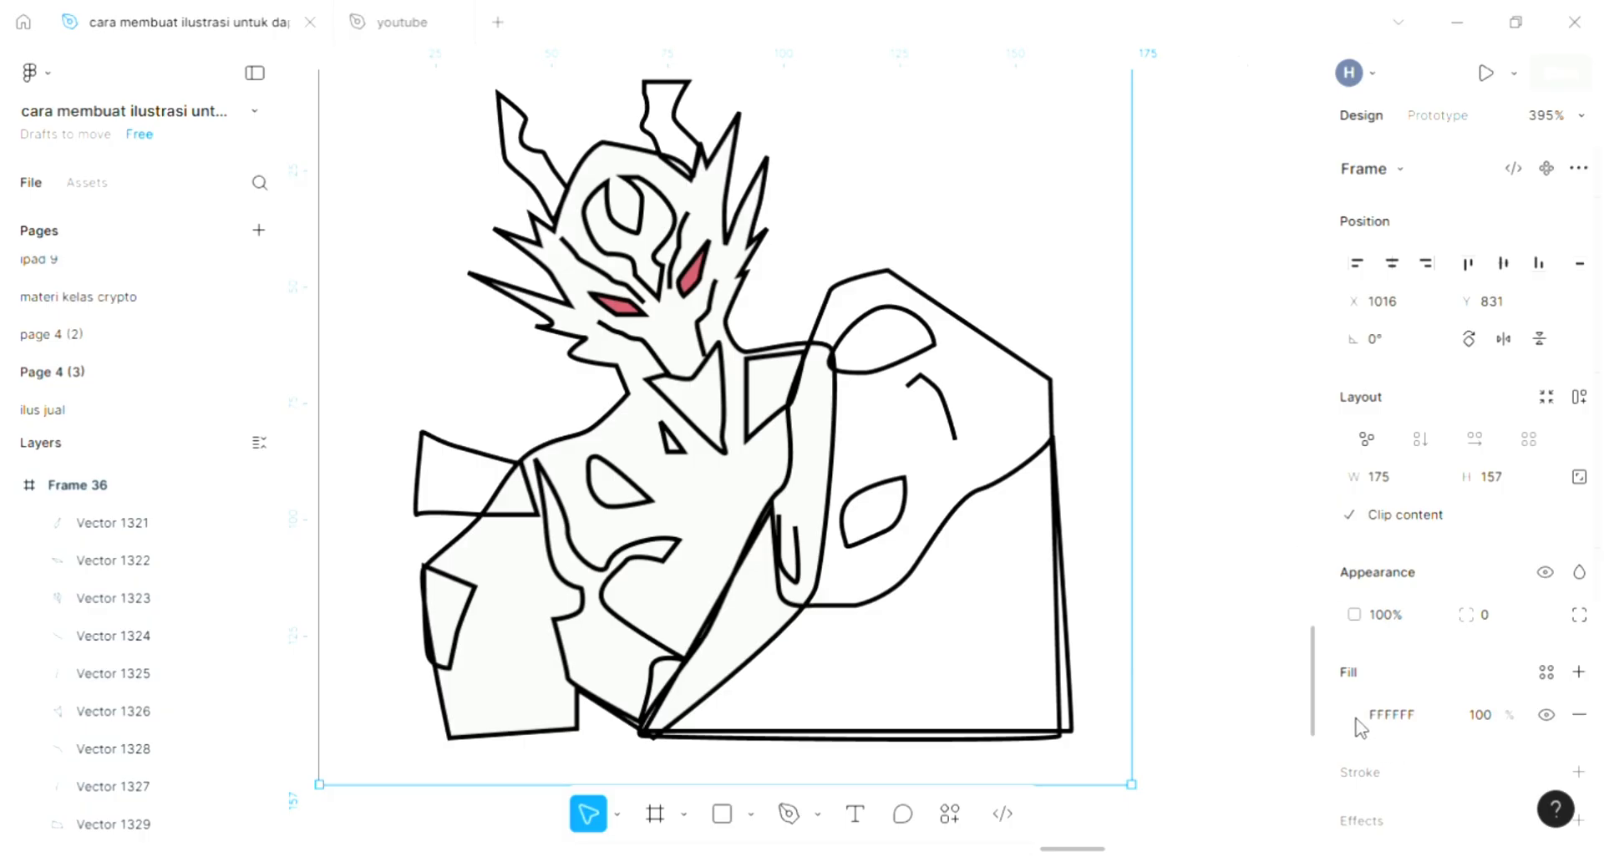
pyautogui.click(1127, 355)
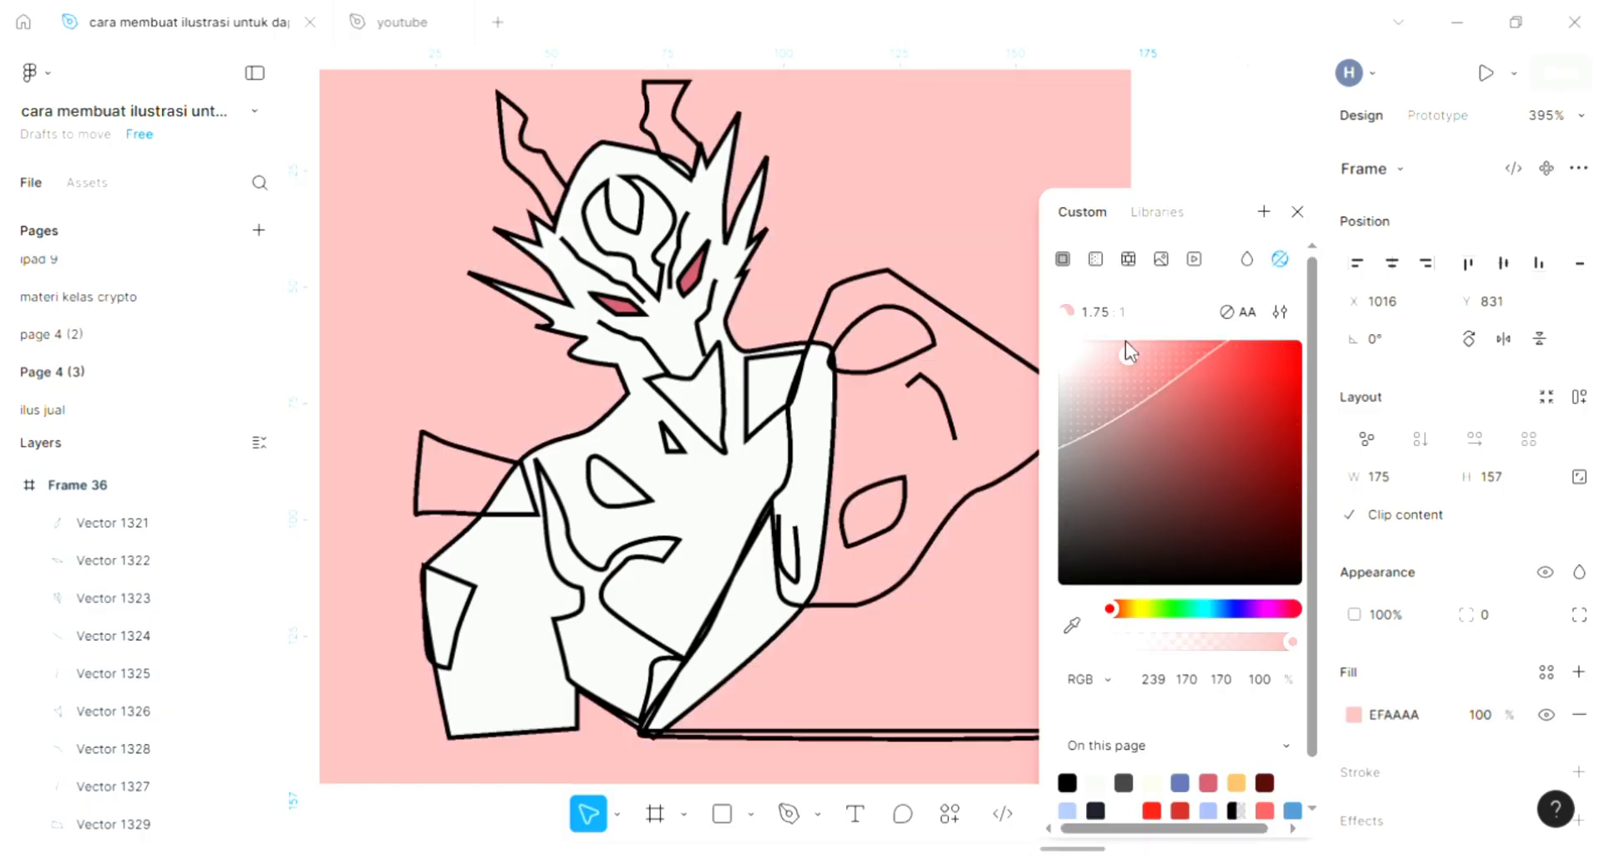
pyautogui.click(1094, 264)
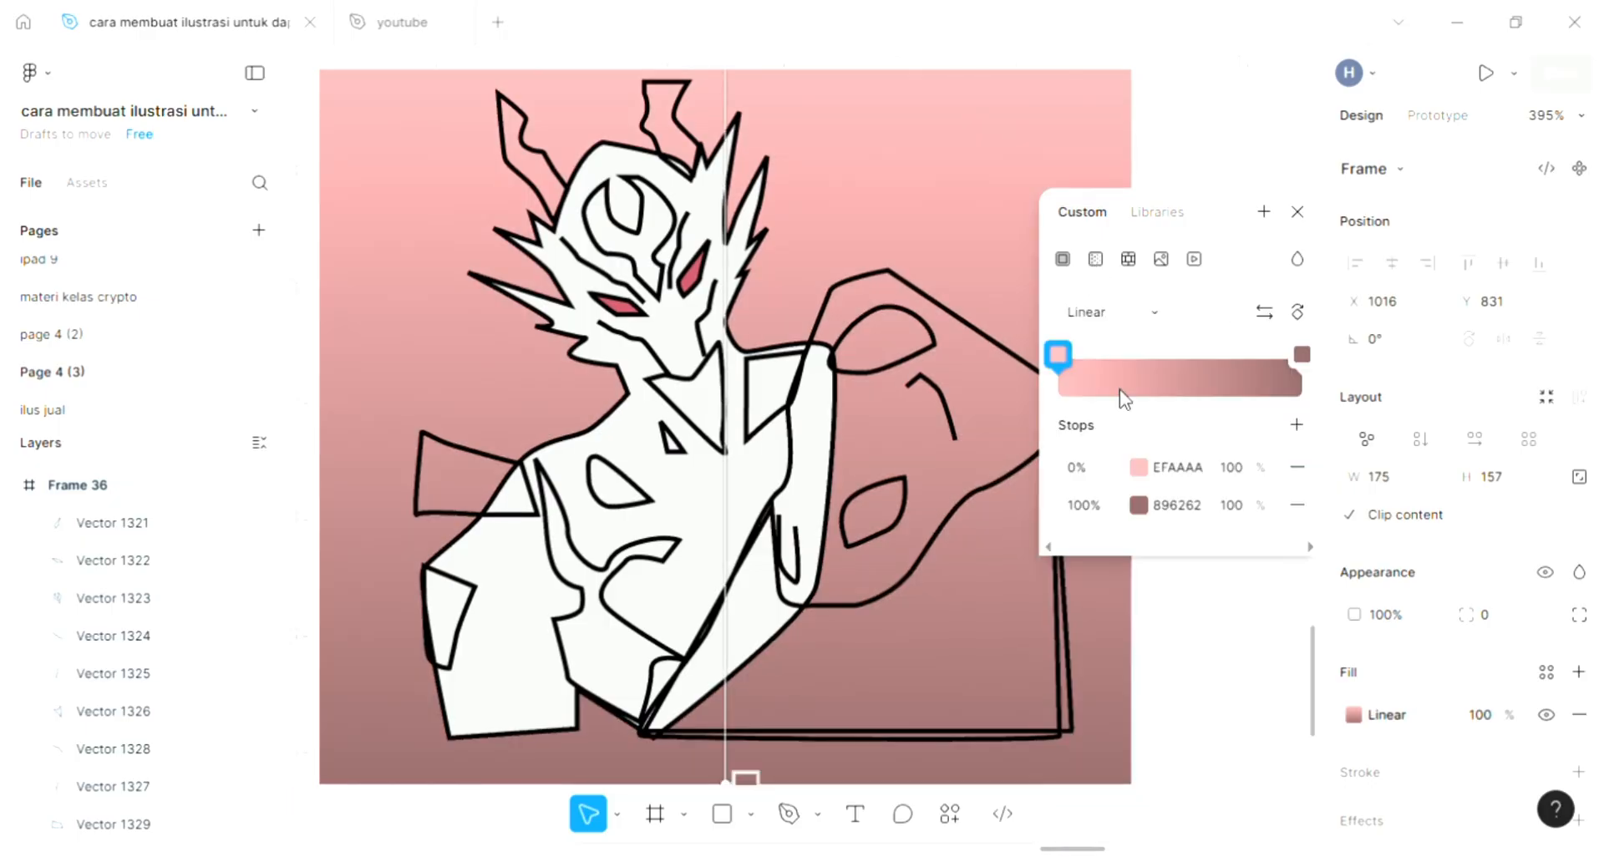
# - Set the 0% stop of the frame's background gradient to light cyan AAE8EF
pyautogui.click(1139, 469)
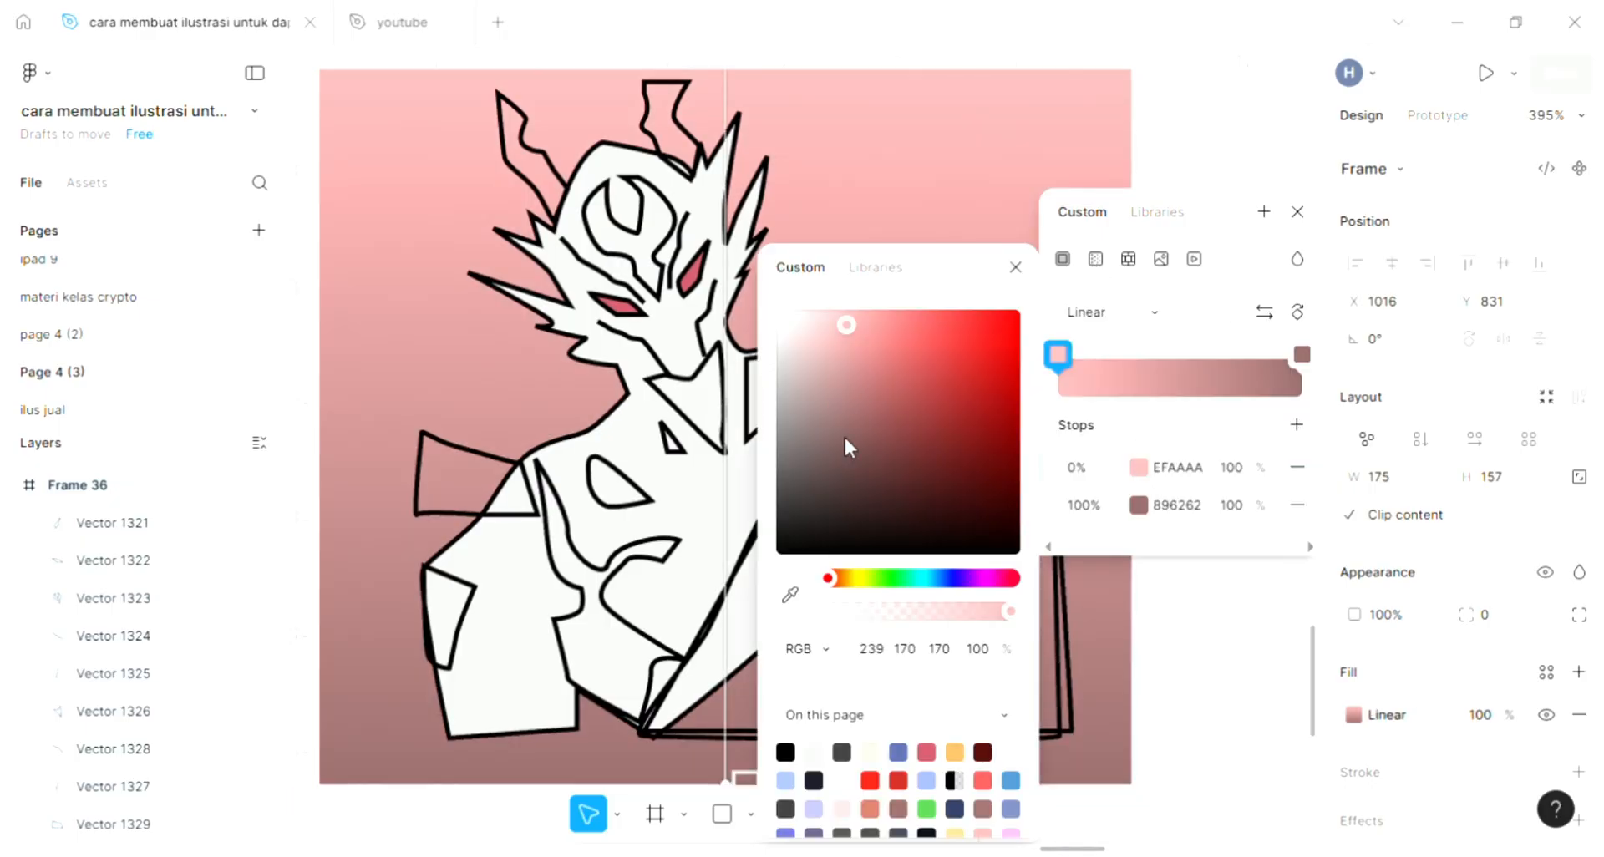
pyautogui.click(869, 580)
pyautogui.click(902, 580)
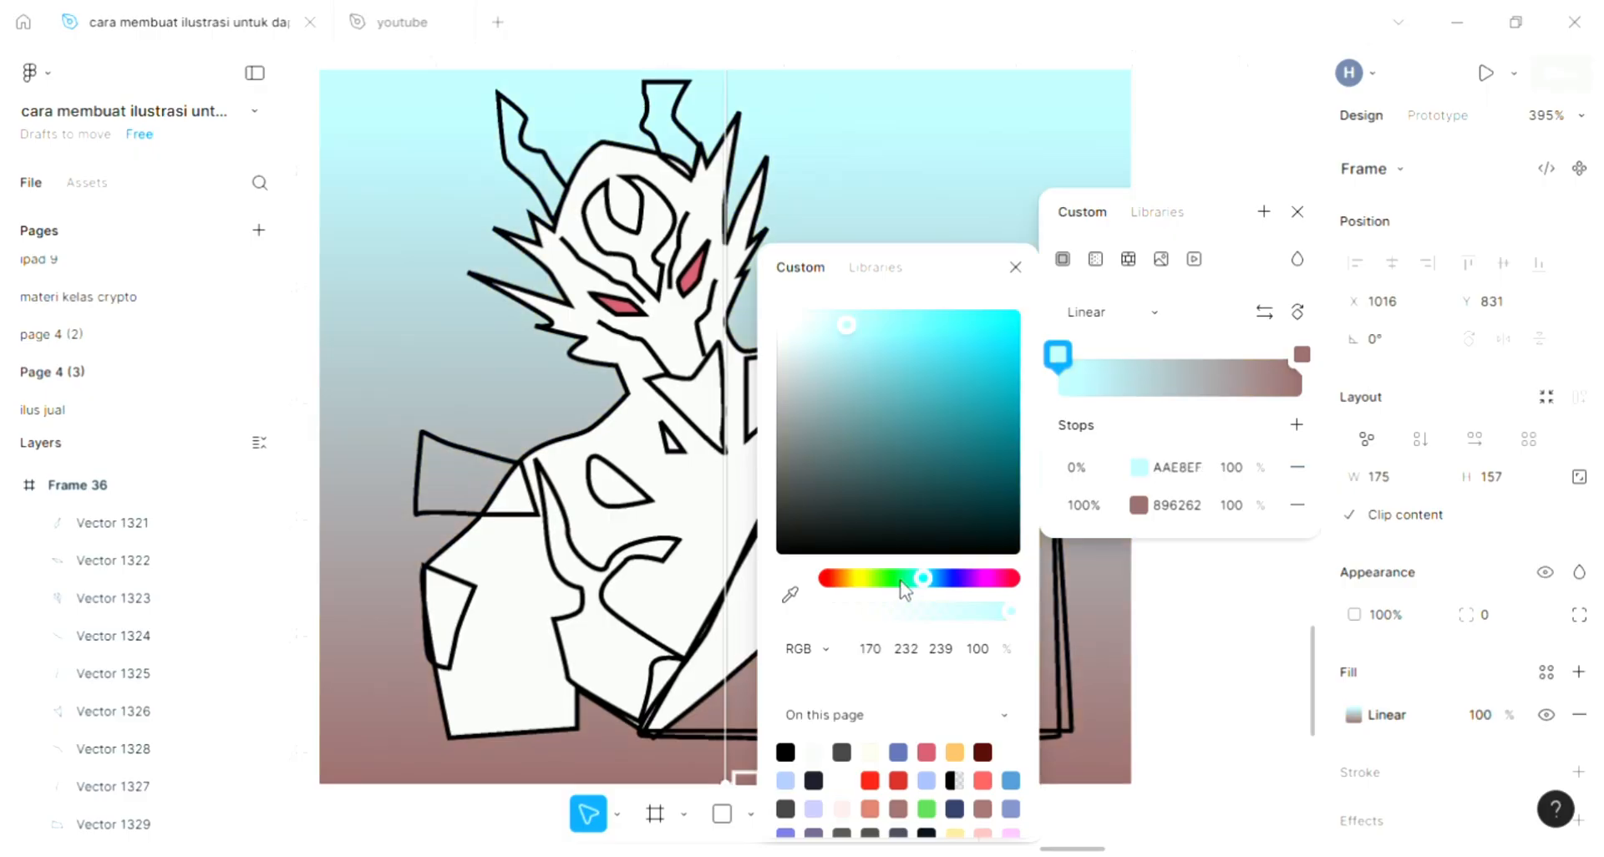
pyautogui.click(1187, 635)
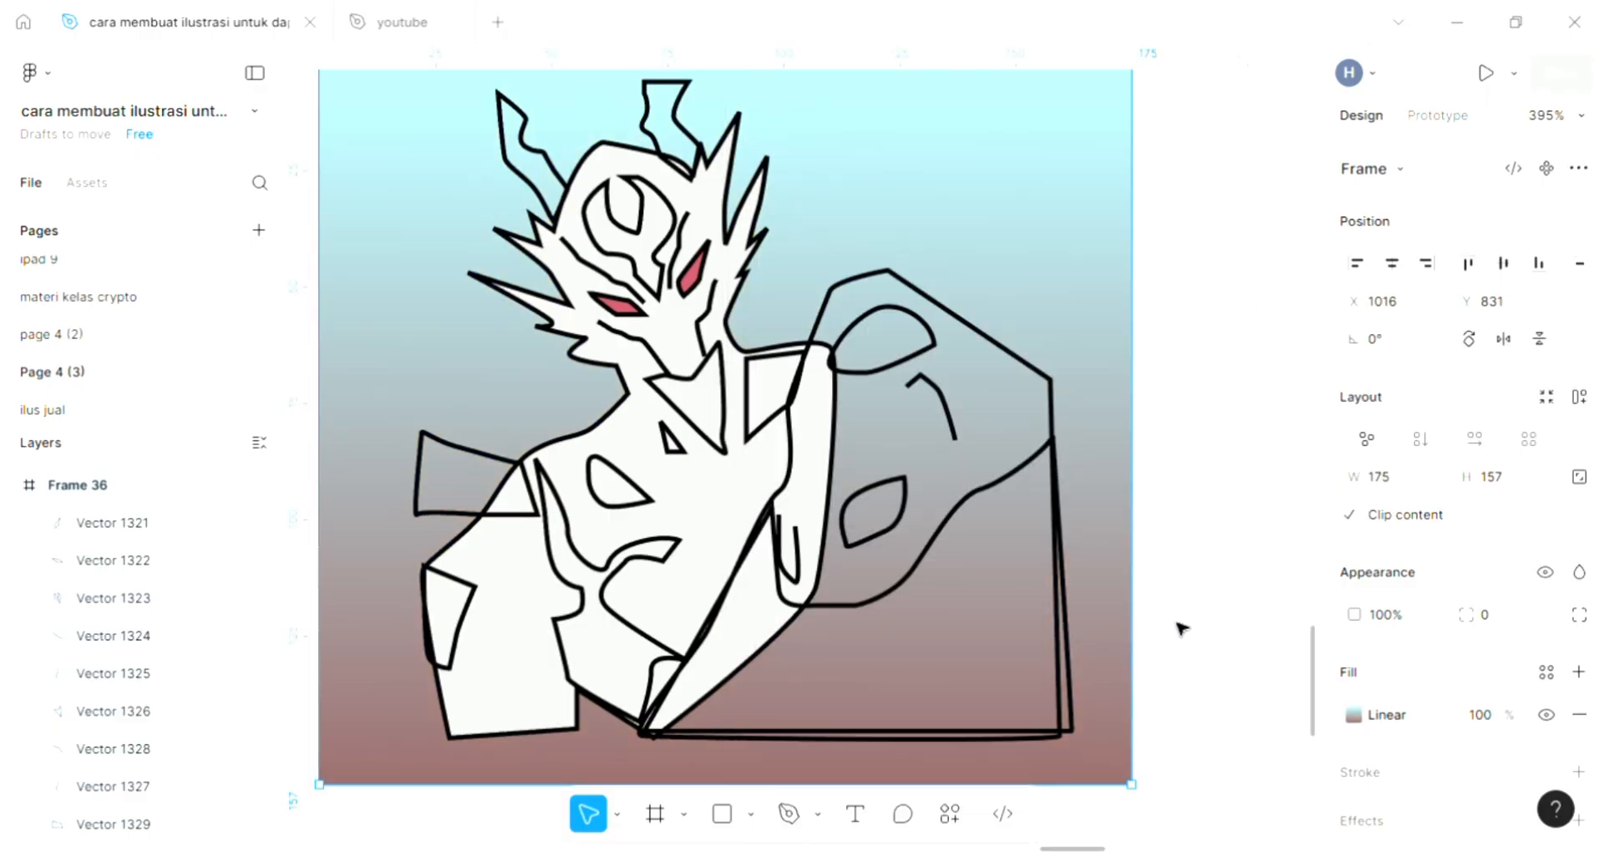
# - Add a fill to the right horn and colour it with the dark grey sampled from the palette
pyautogui.click(685, 103)
pyautogui.hscroll(-3, 685, 103)
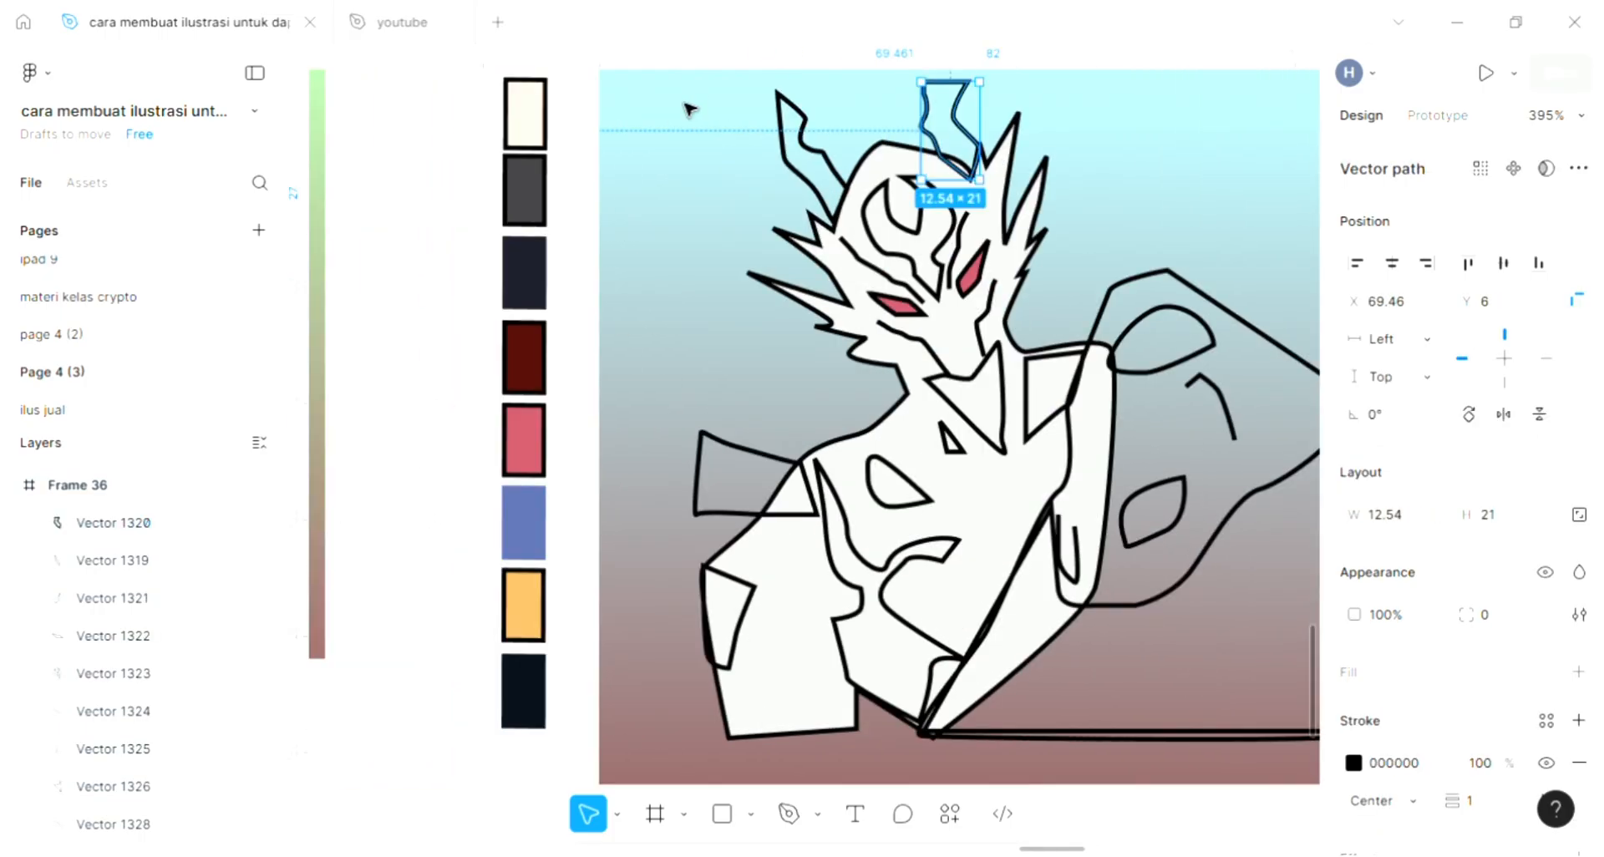
pyautogui.scroll(1, 894, 215)
pyautogui.scroll(1, 993, 286)
pyautogui.scroll(3, 993, 286)
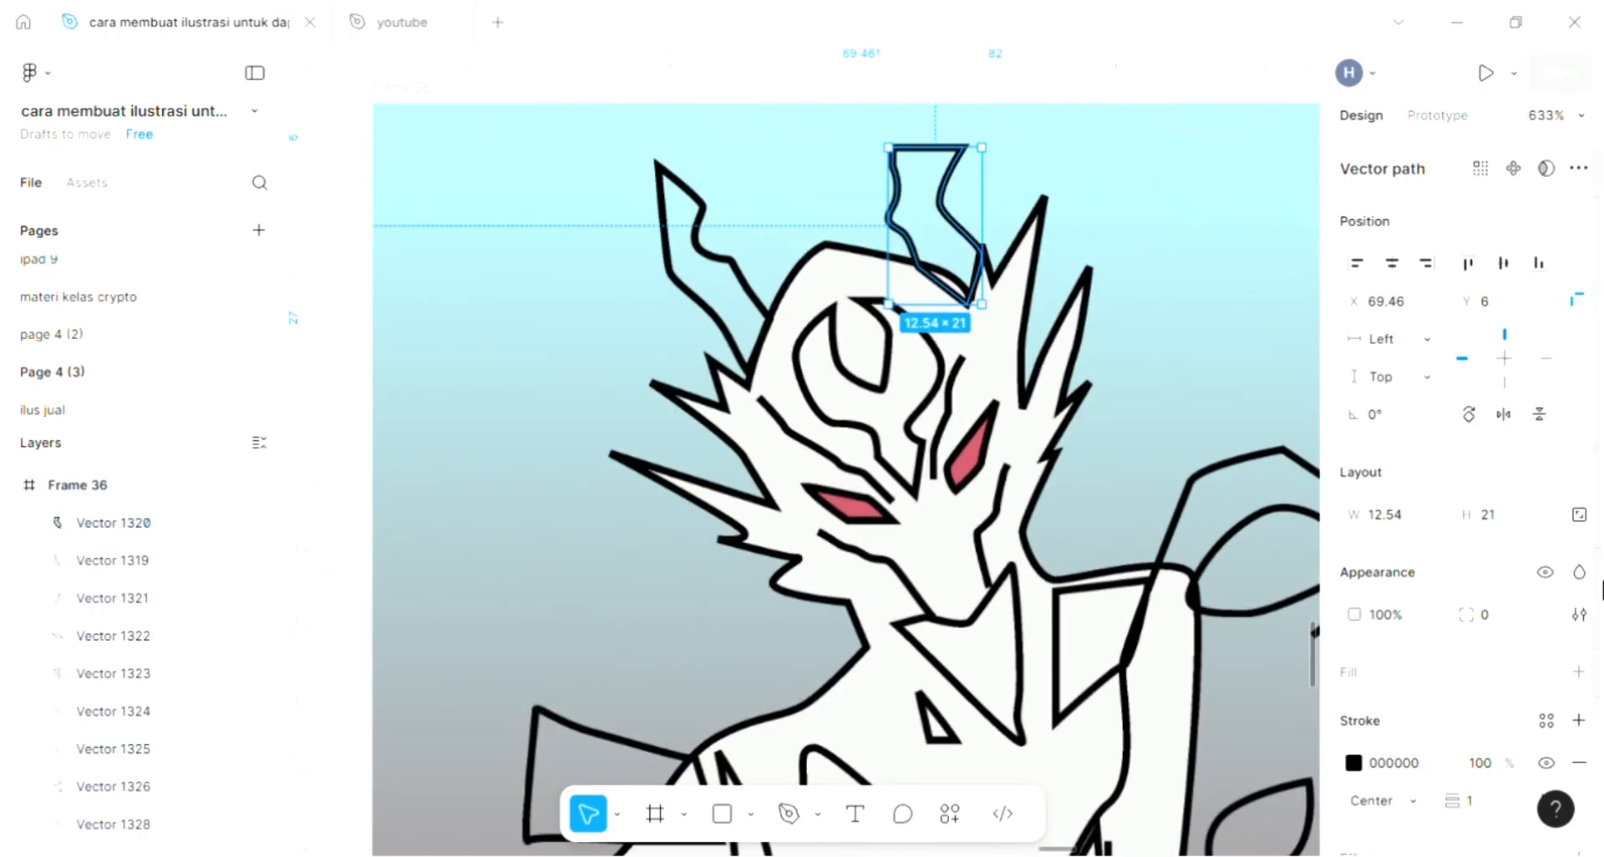
pyautogui.click(1578, 671)
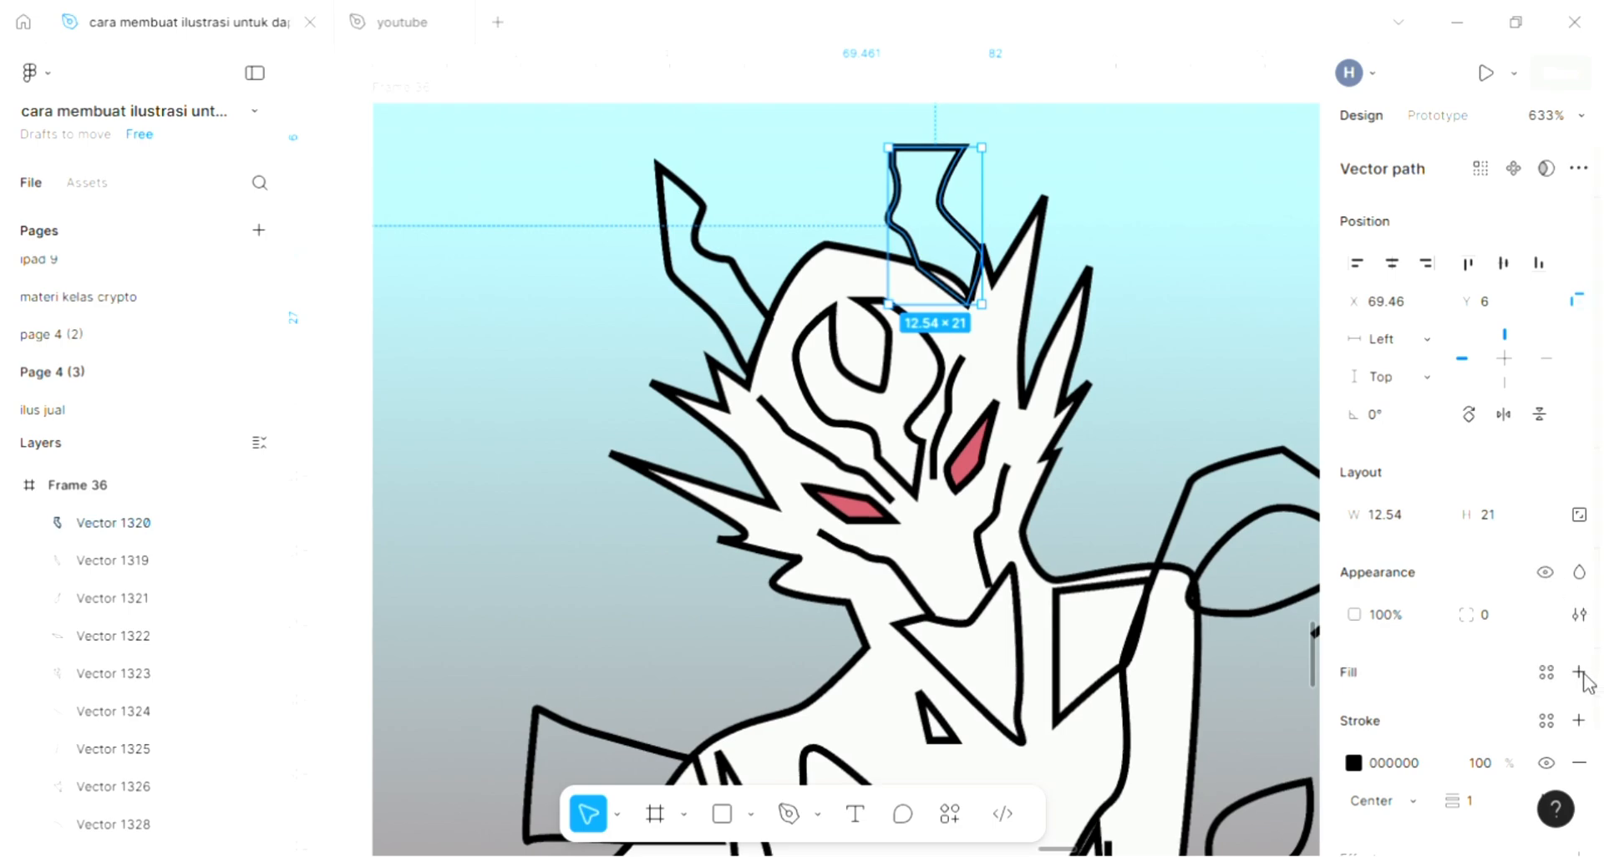
pyautogui.scroll(-2, 852, 392)
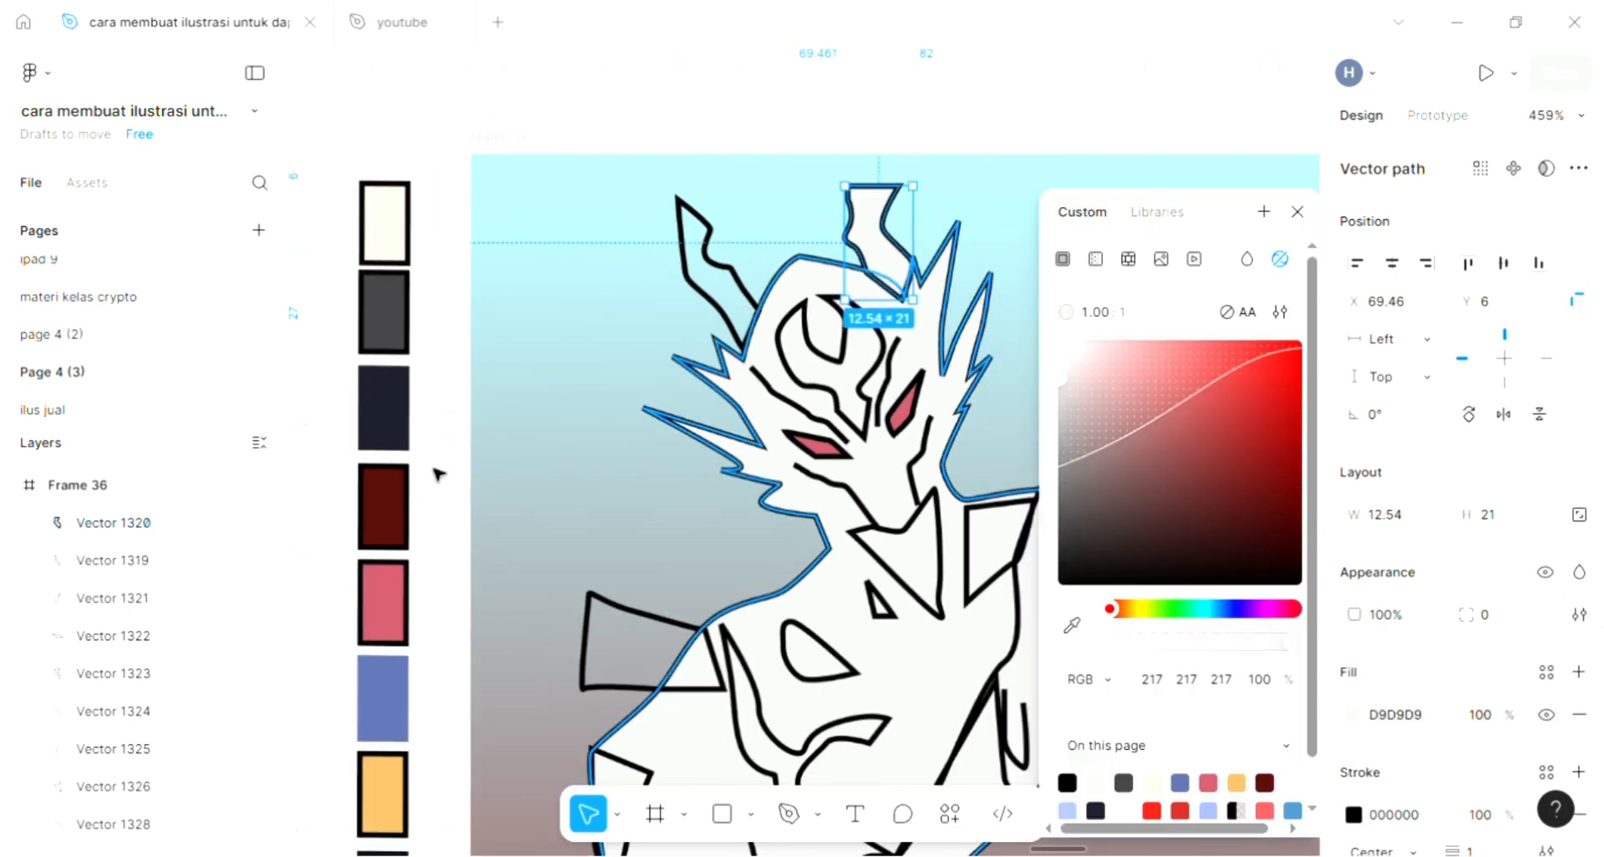
pyautogui.press('i')
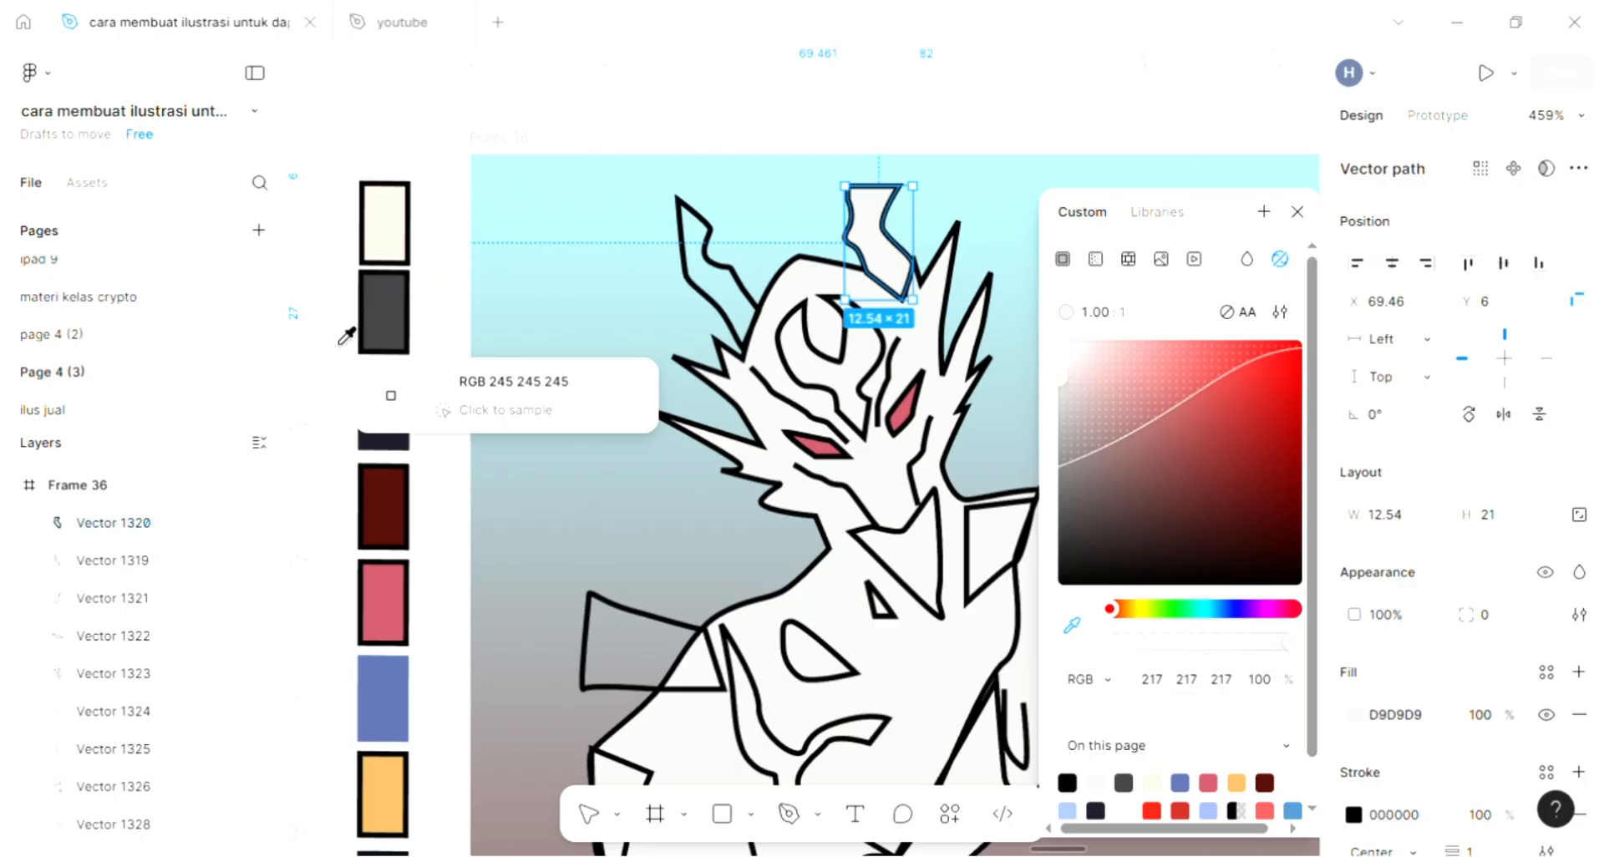
pyautogui.click(361, 300)
pyautogui.click(526, 286)
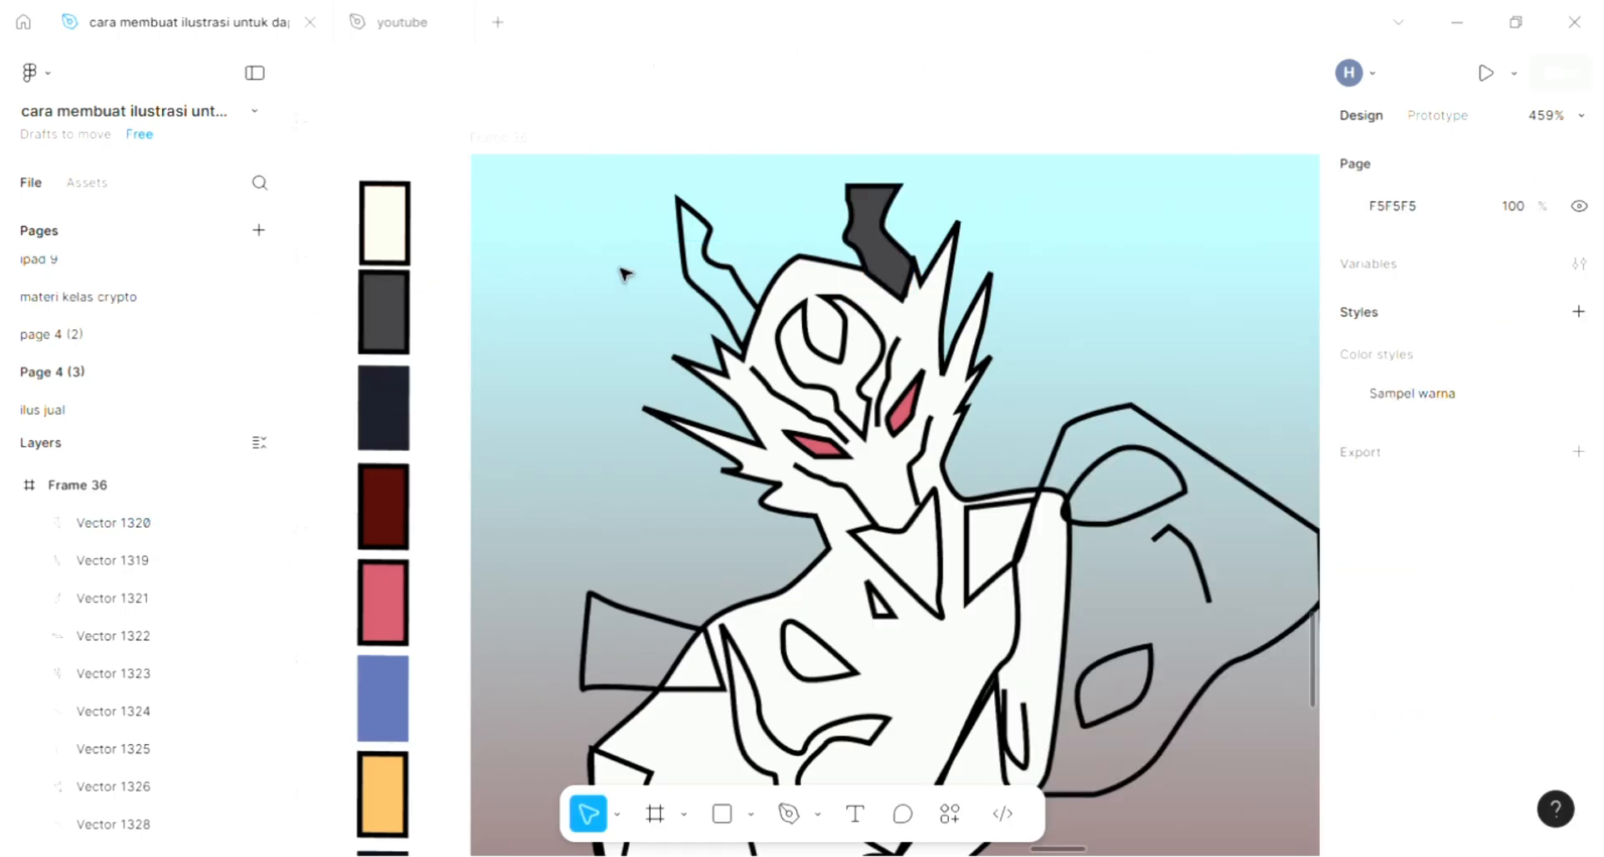
# - Add a fill to the left horn and colour it with the palette's dark grey, RGB 62 61 65
pyautogui.click(736, 282)
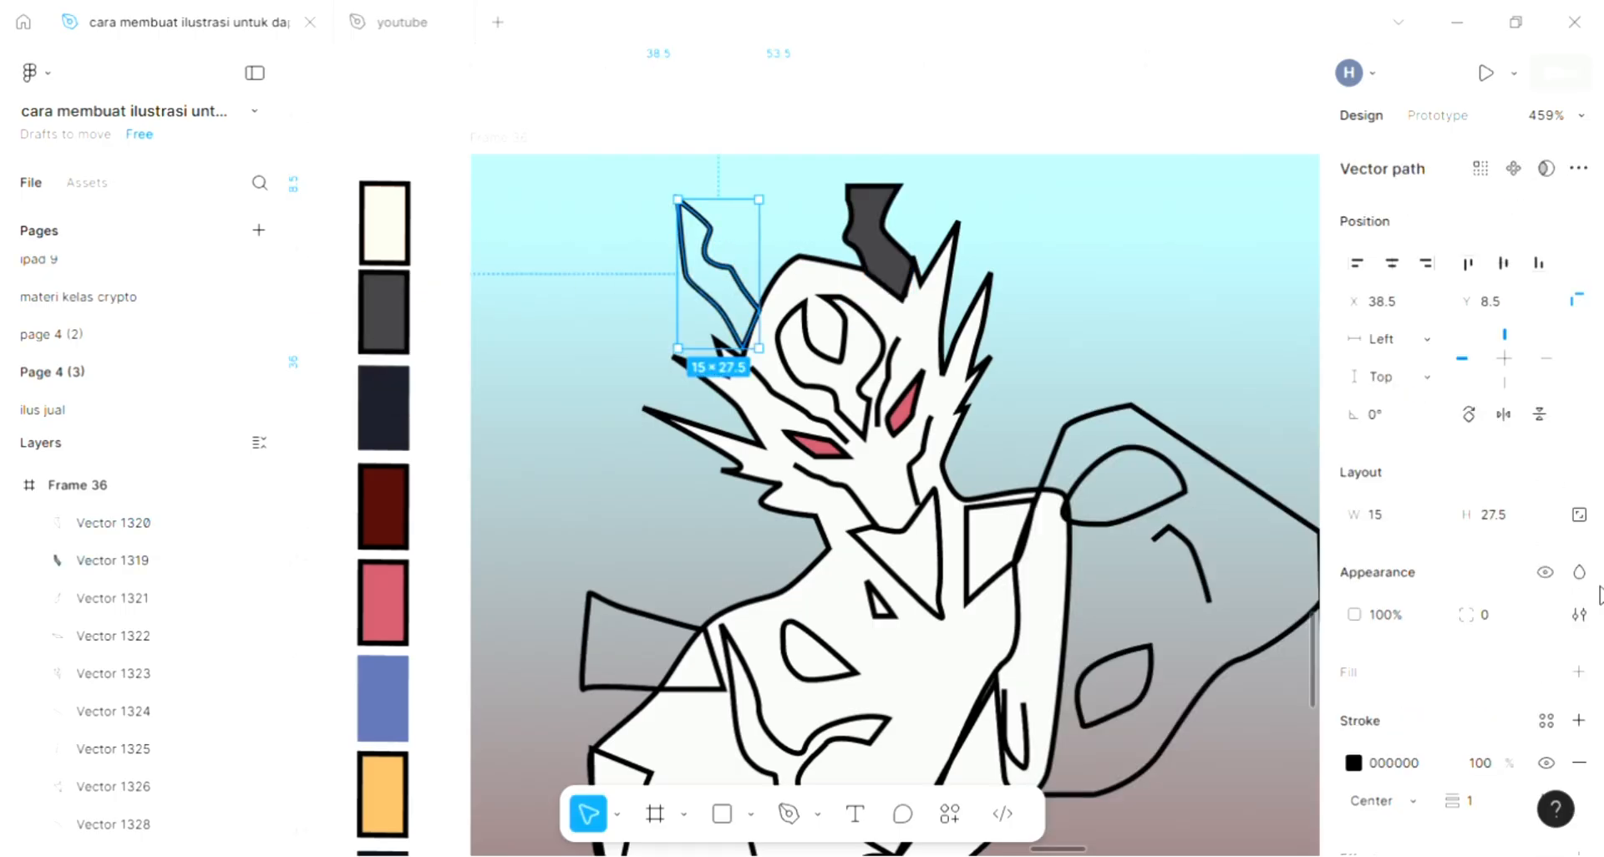
pyautogui.press('i')
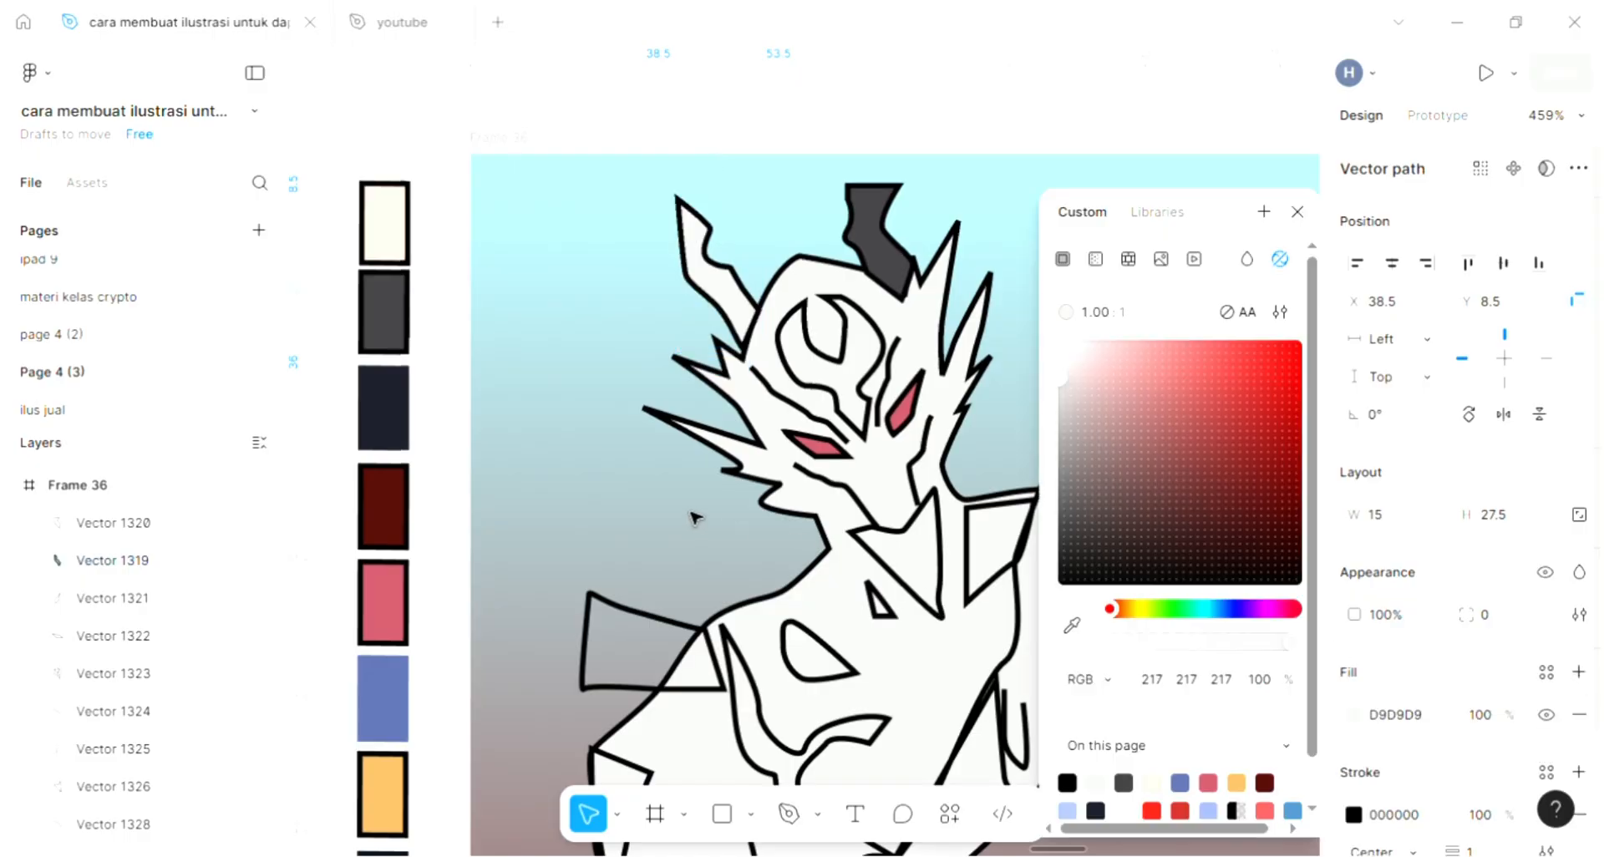
pyautogui.click(363, 304)
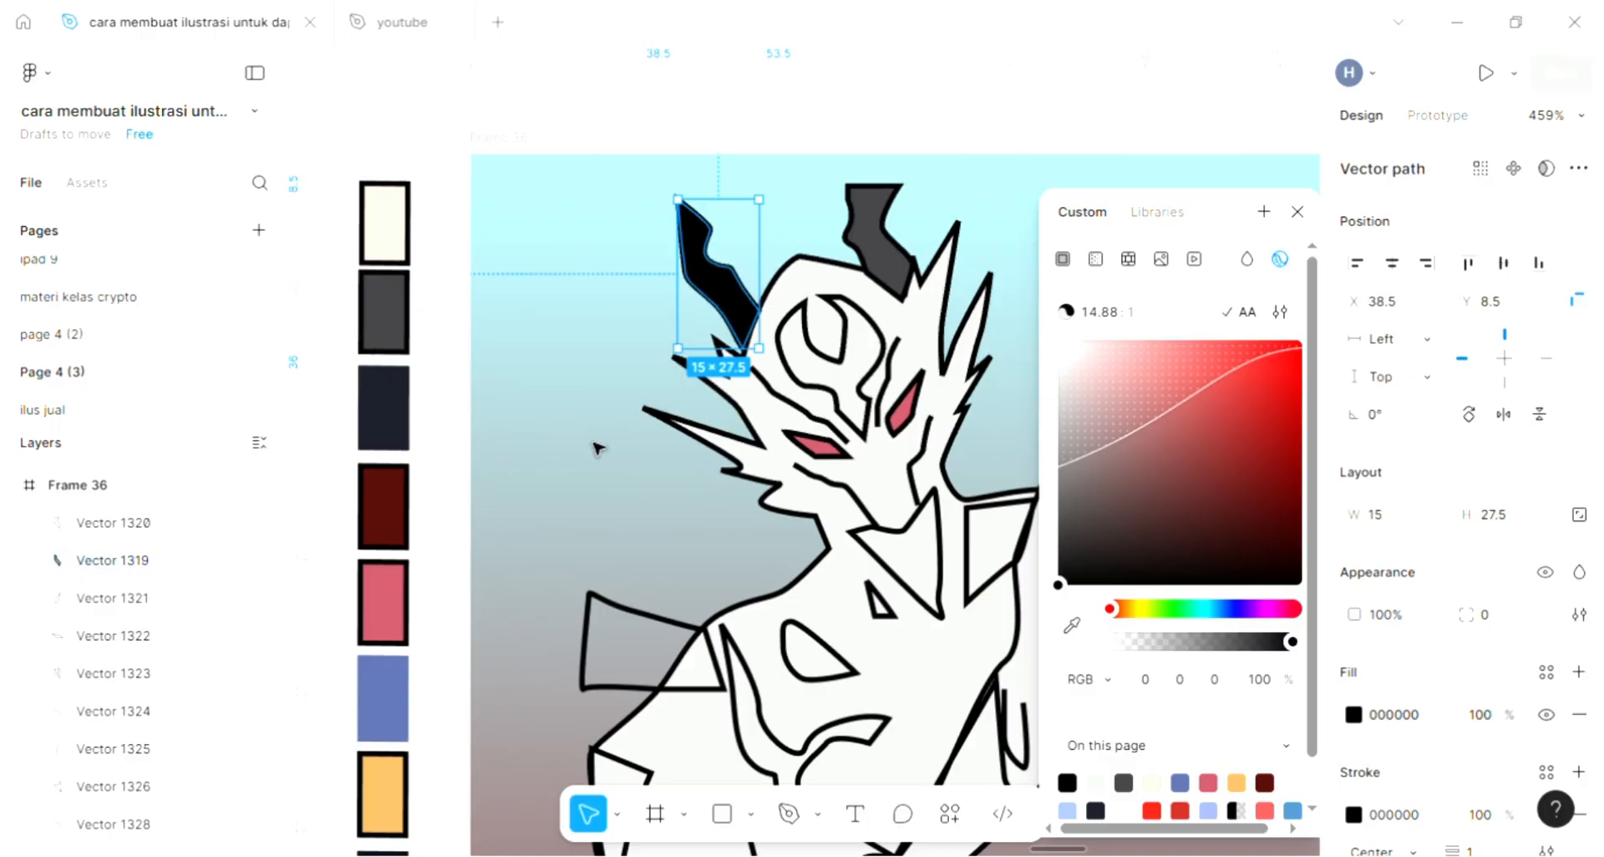
pyautogui.press('i')
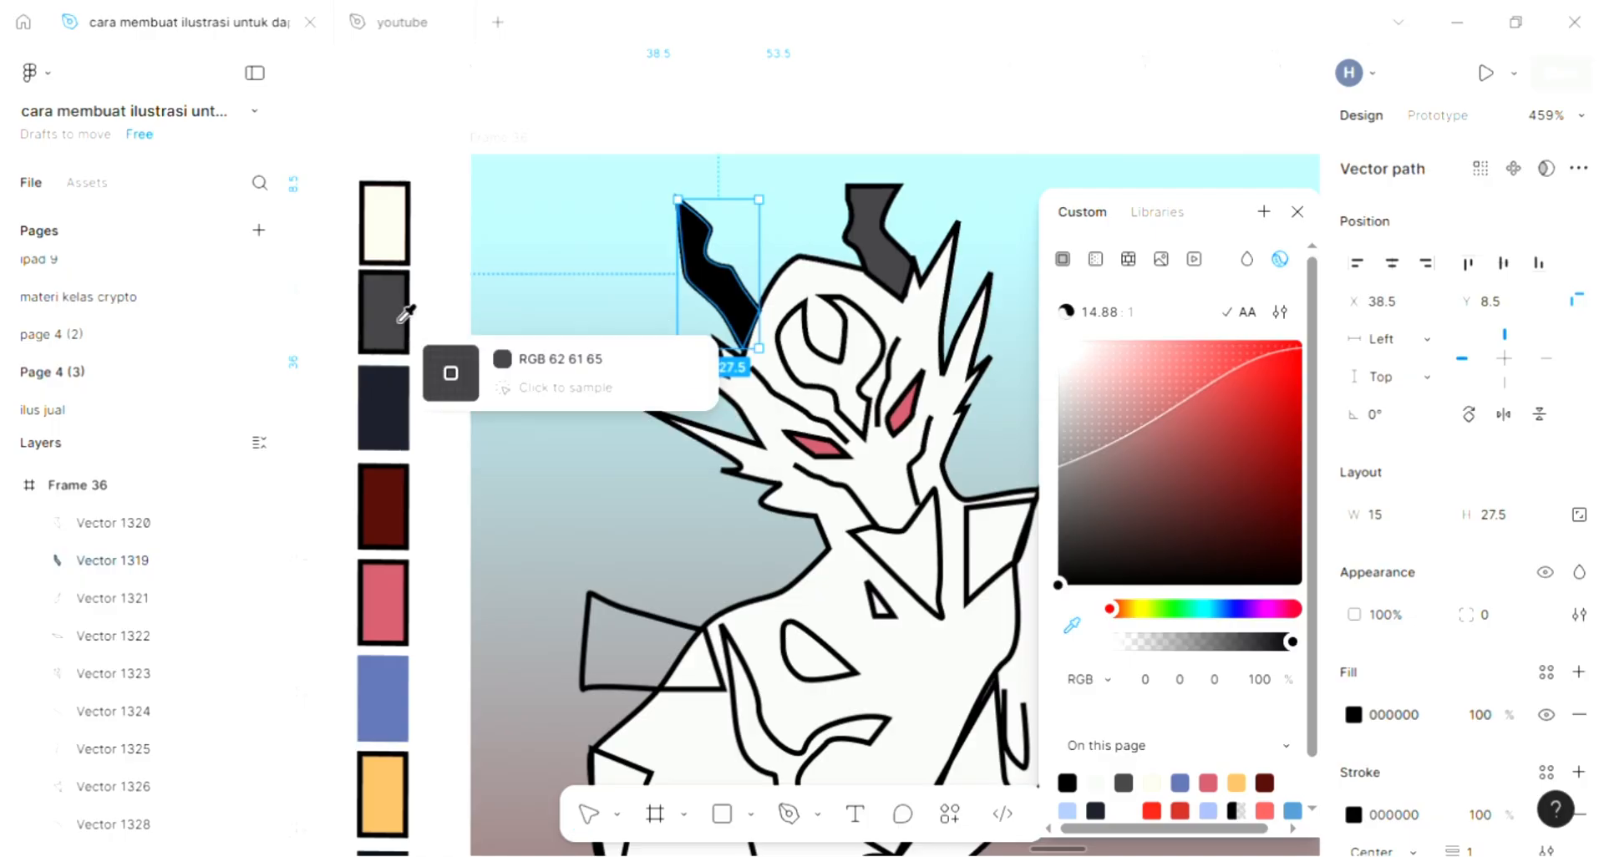
pyautogui.click(401, 318)
pyautogui.click(577, 521)
# - Fill the pointed shape below the chin with the horns' dark grey, 3E3D41
pyautogui.hscroll(1, 578, 522)
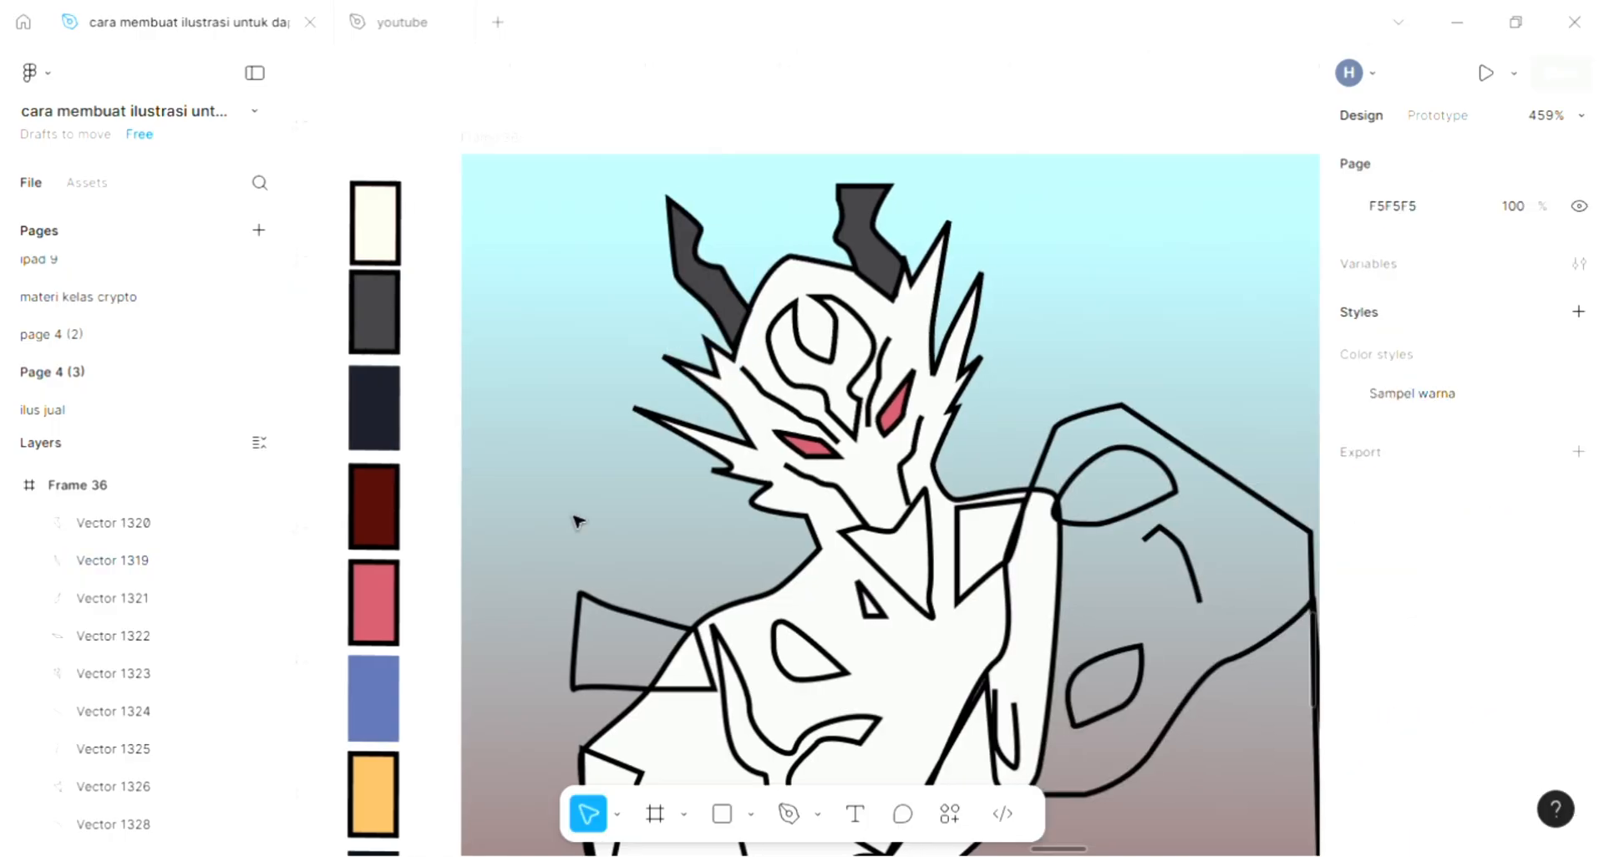
pyautogui.scroll(-1, 579, 523)
pyautogui.scroll(-1, 576, 522)
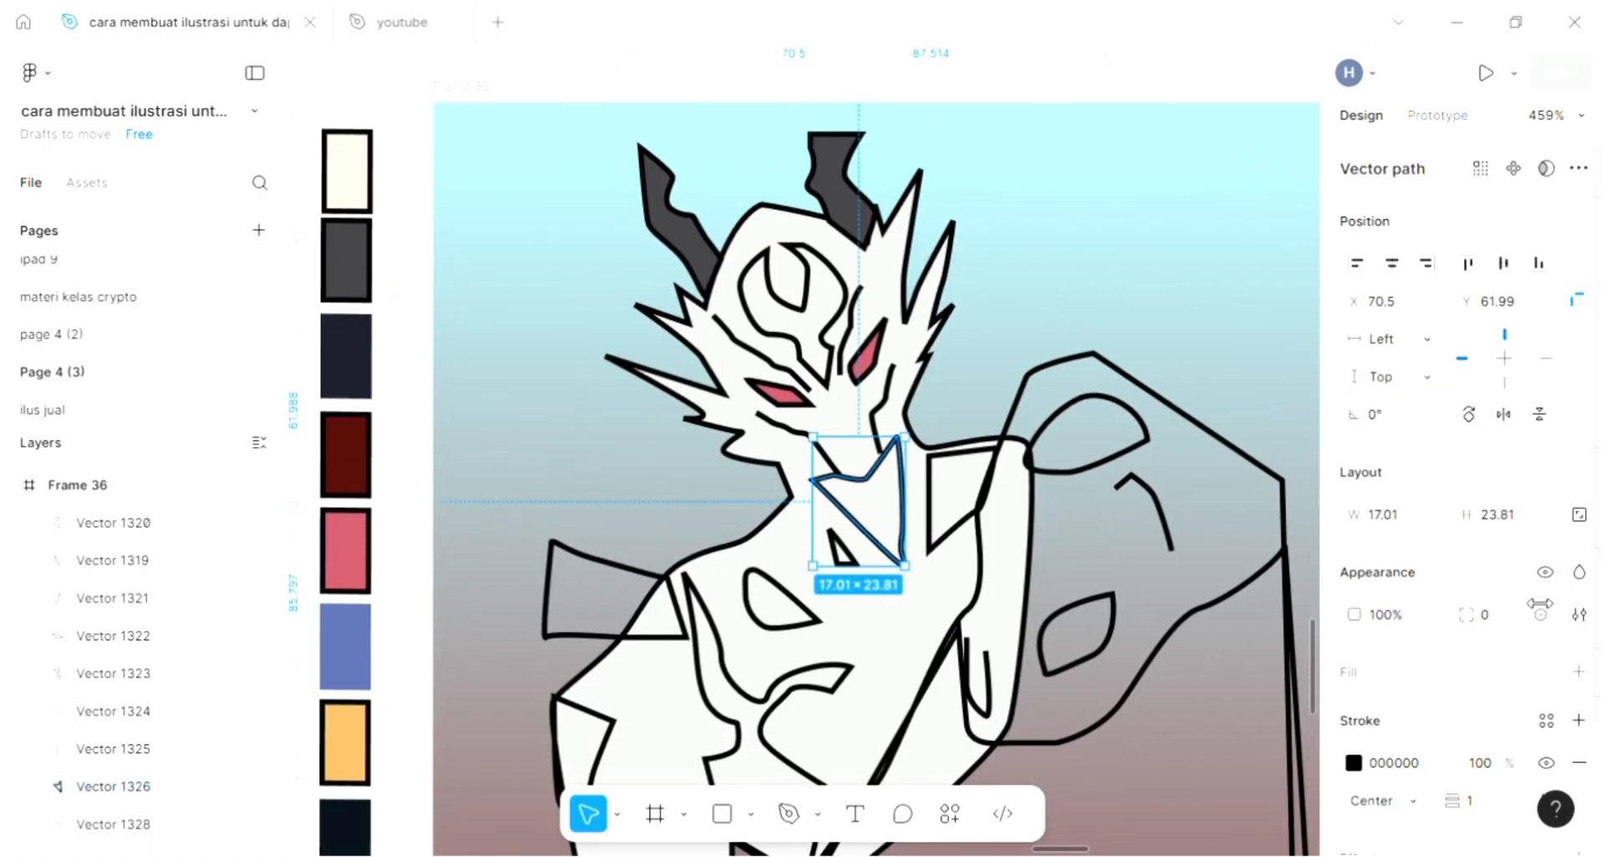
pyautogui.click(1579, 673)
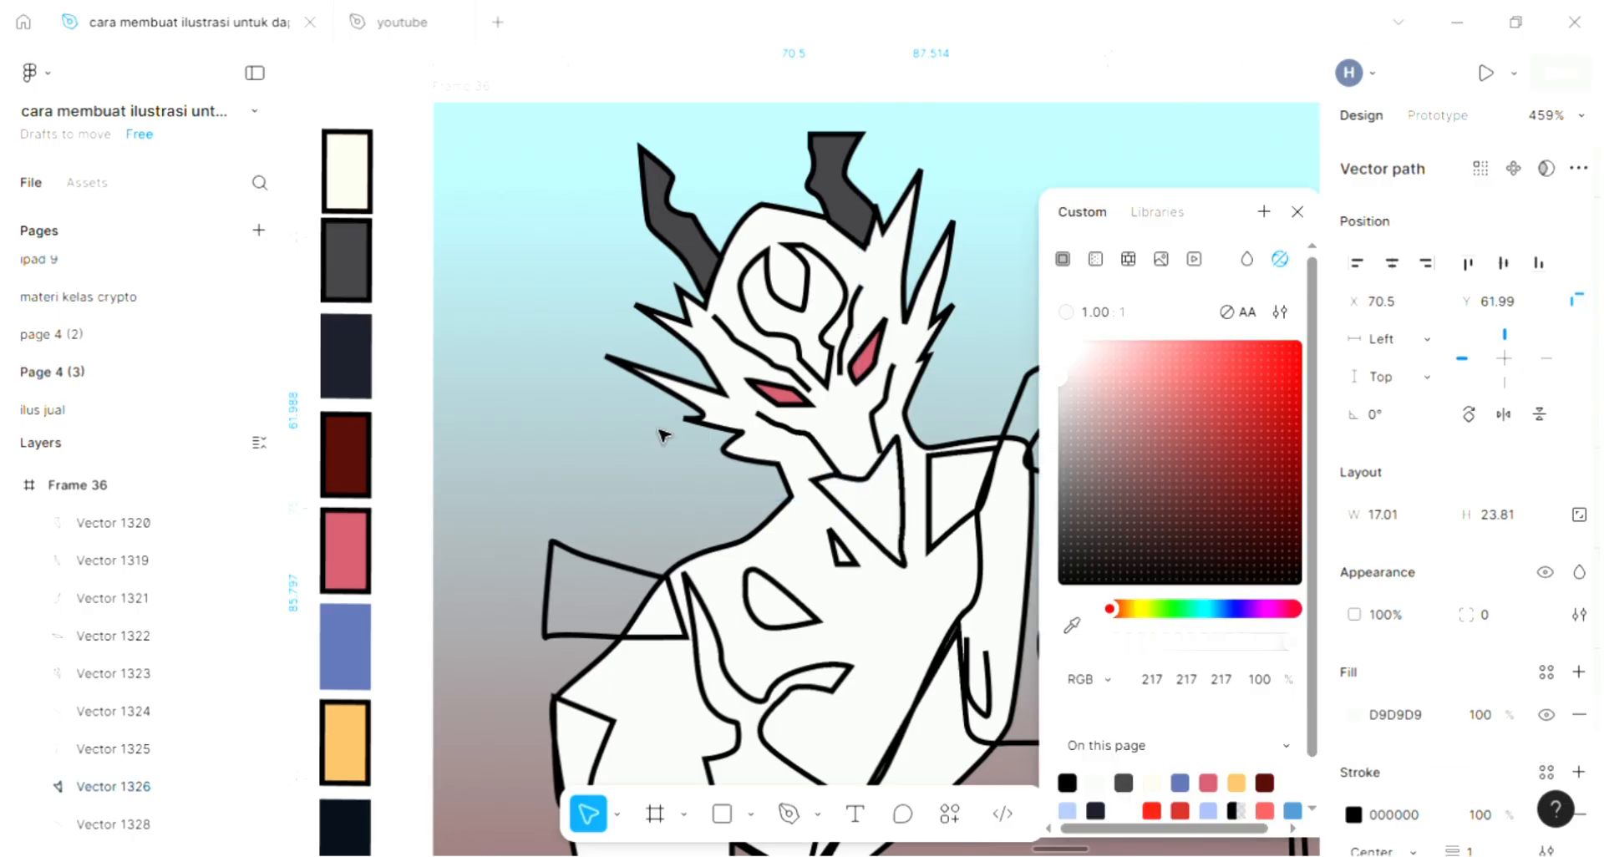
pyautogui.press('i')
pyautogui.click(706, 252)
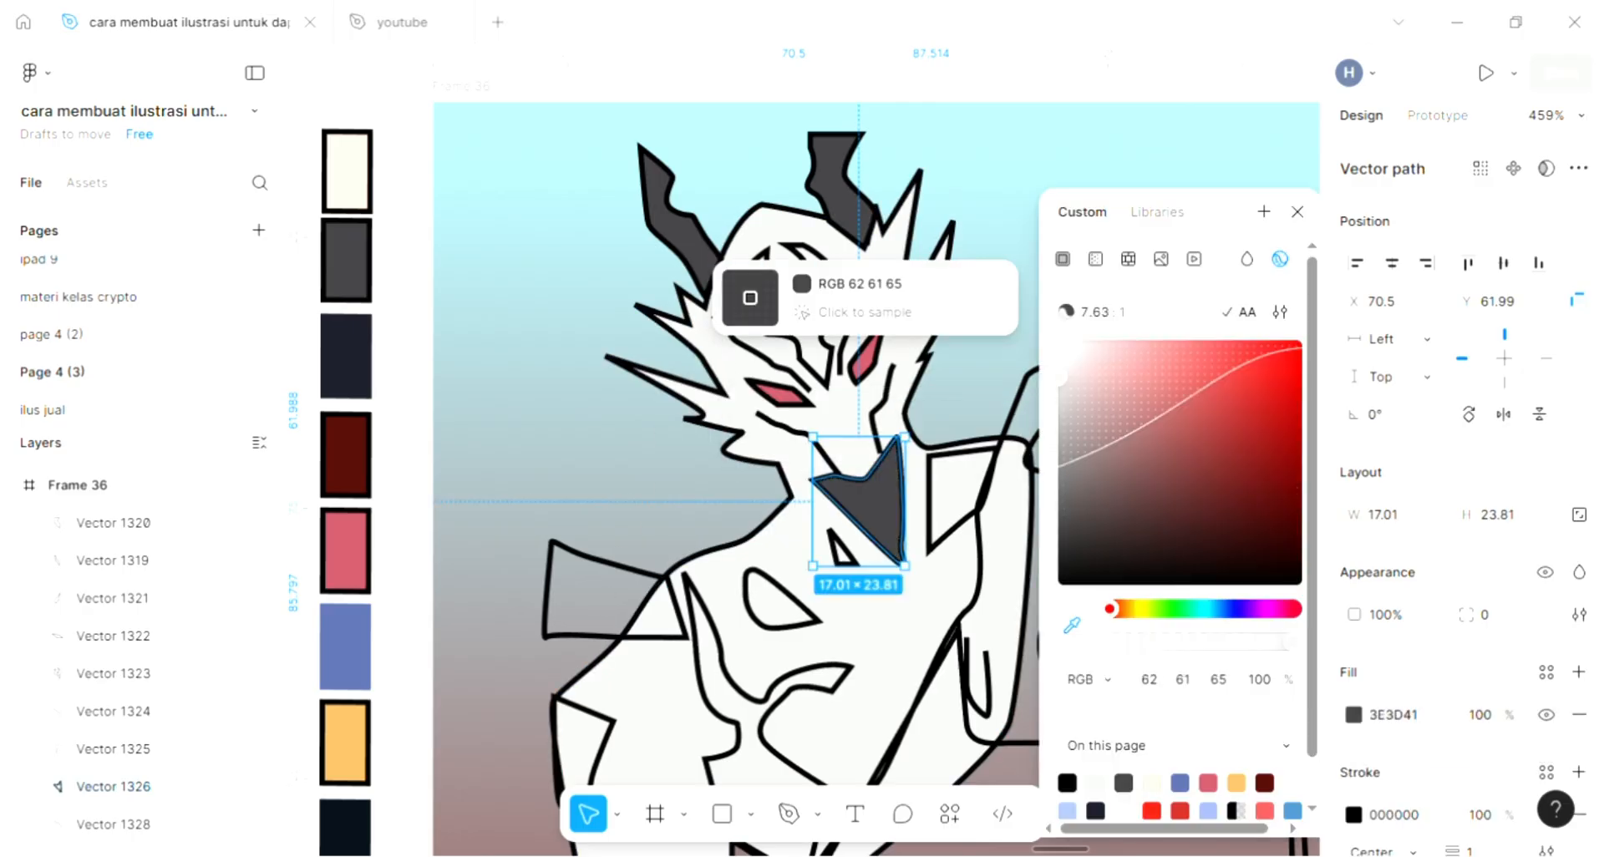
pyautogui.click(590, 550)
# - Change the body silhouette's fill to the bluish grey 54575C
pyautogui.hscroll(2, 590, 550)
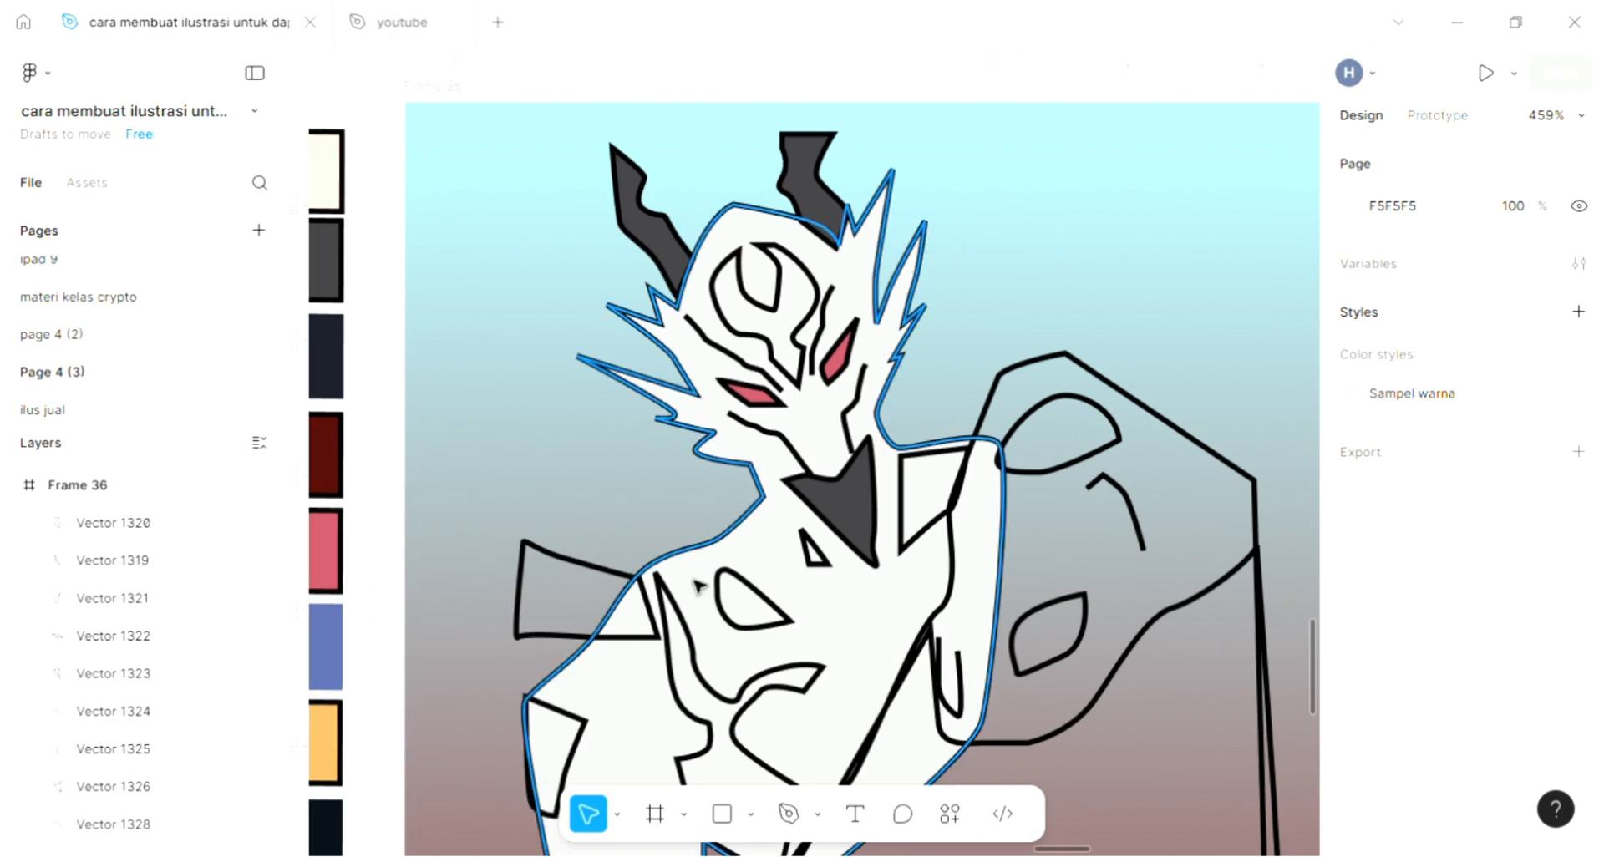
pyautogui.click(698, 569)
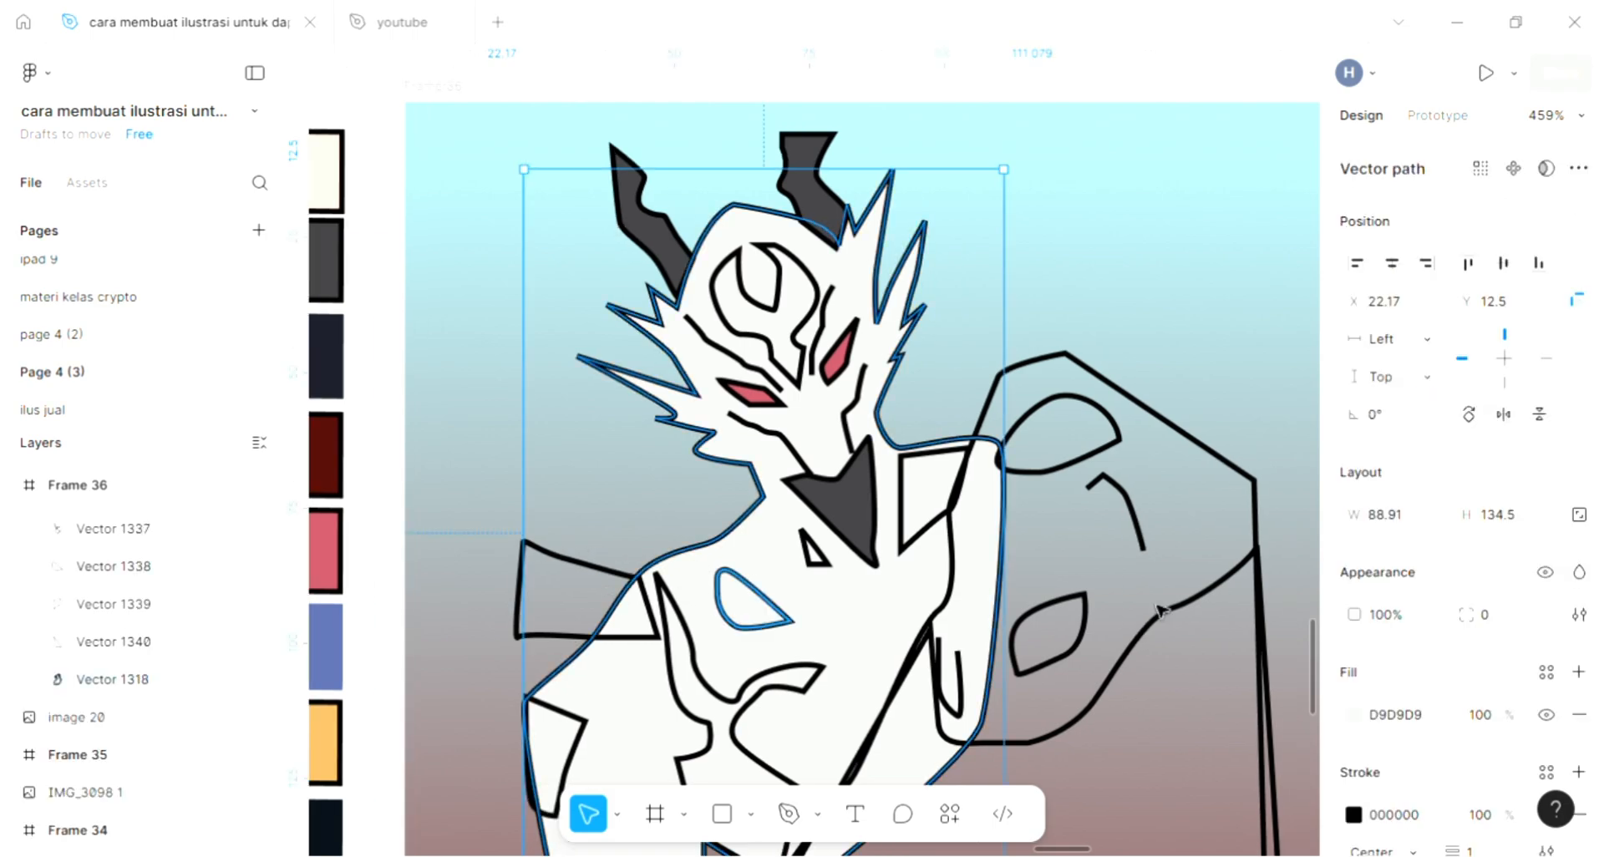
pyautogui.click(1354, 715)
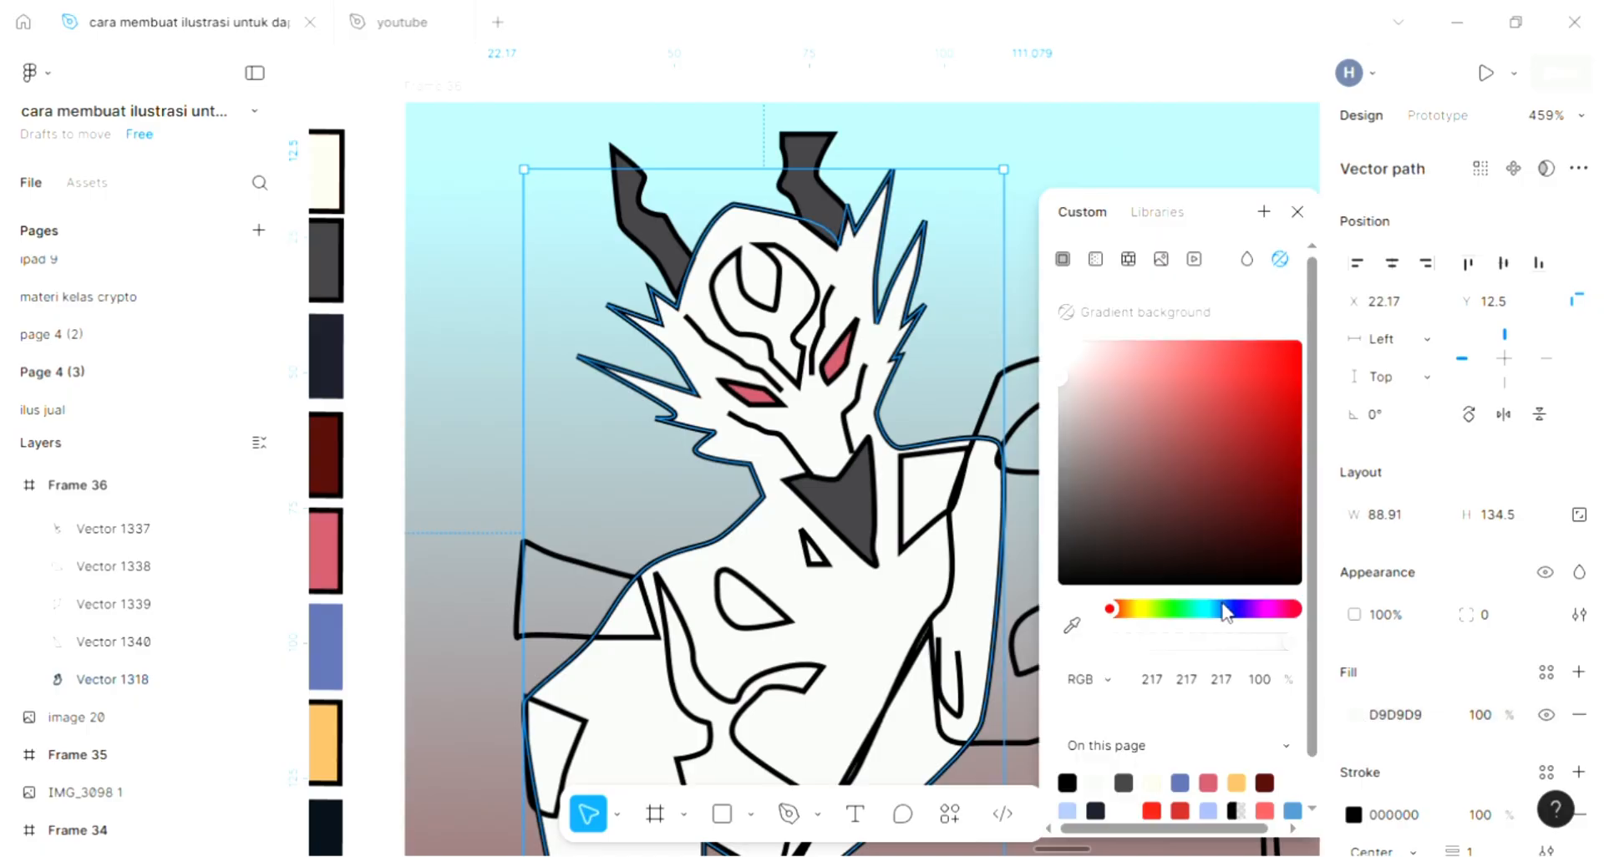
pyautogui.click(1078, 500)
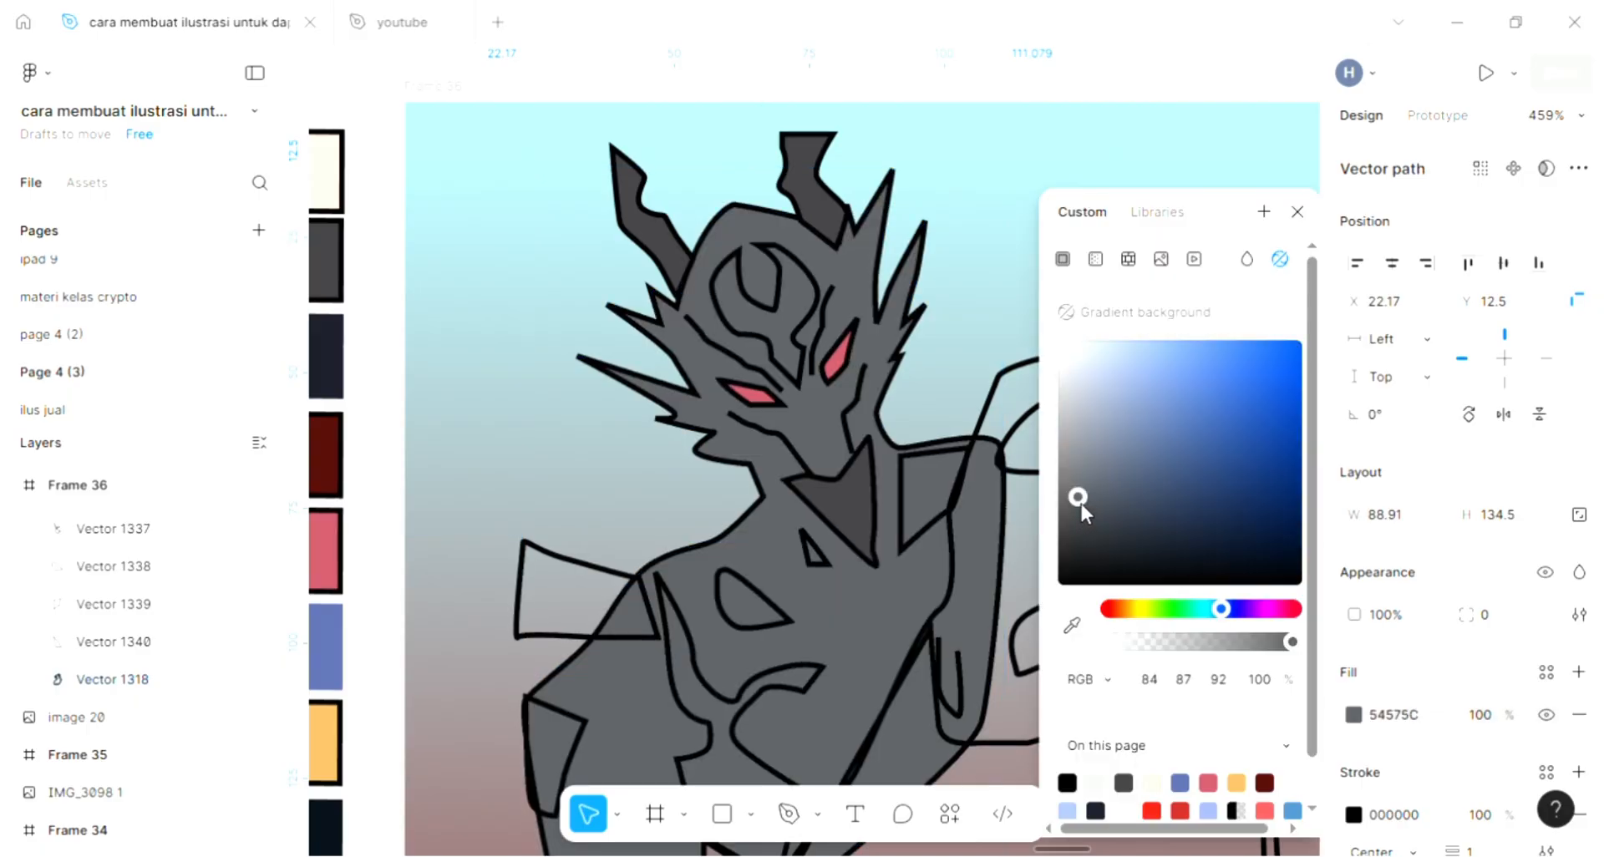
pyautogui.click(515, 547)
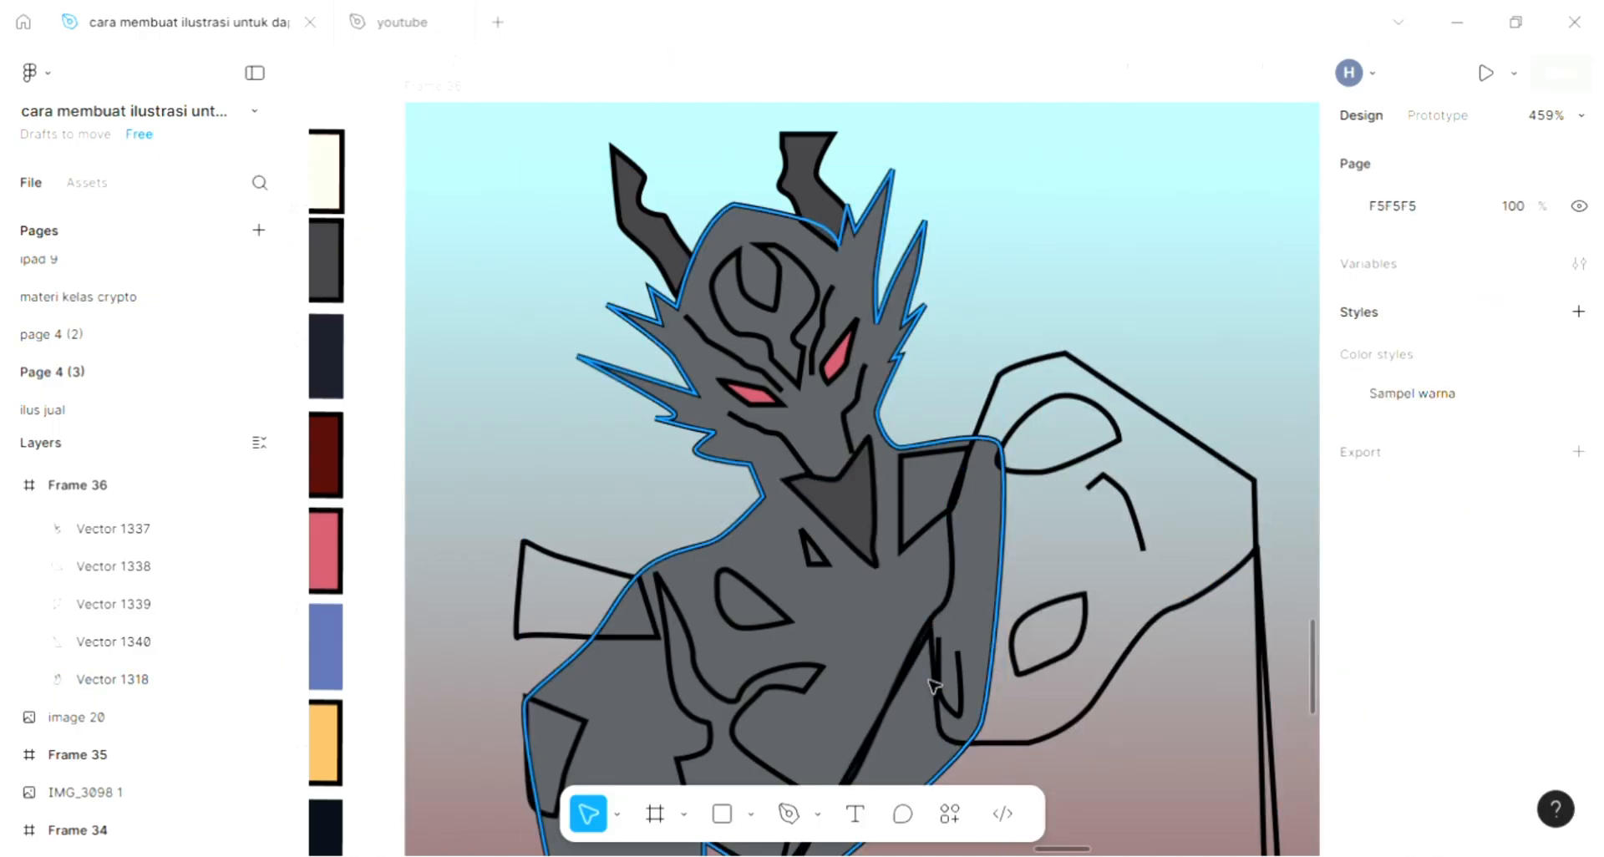
# - Fill the four-sided shape beside the pointed chin piece with that piece's dark grey, 3E3D41
pyautogui.hscroll(-1, 870, 669)
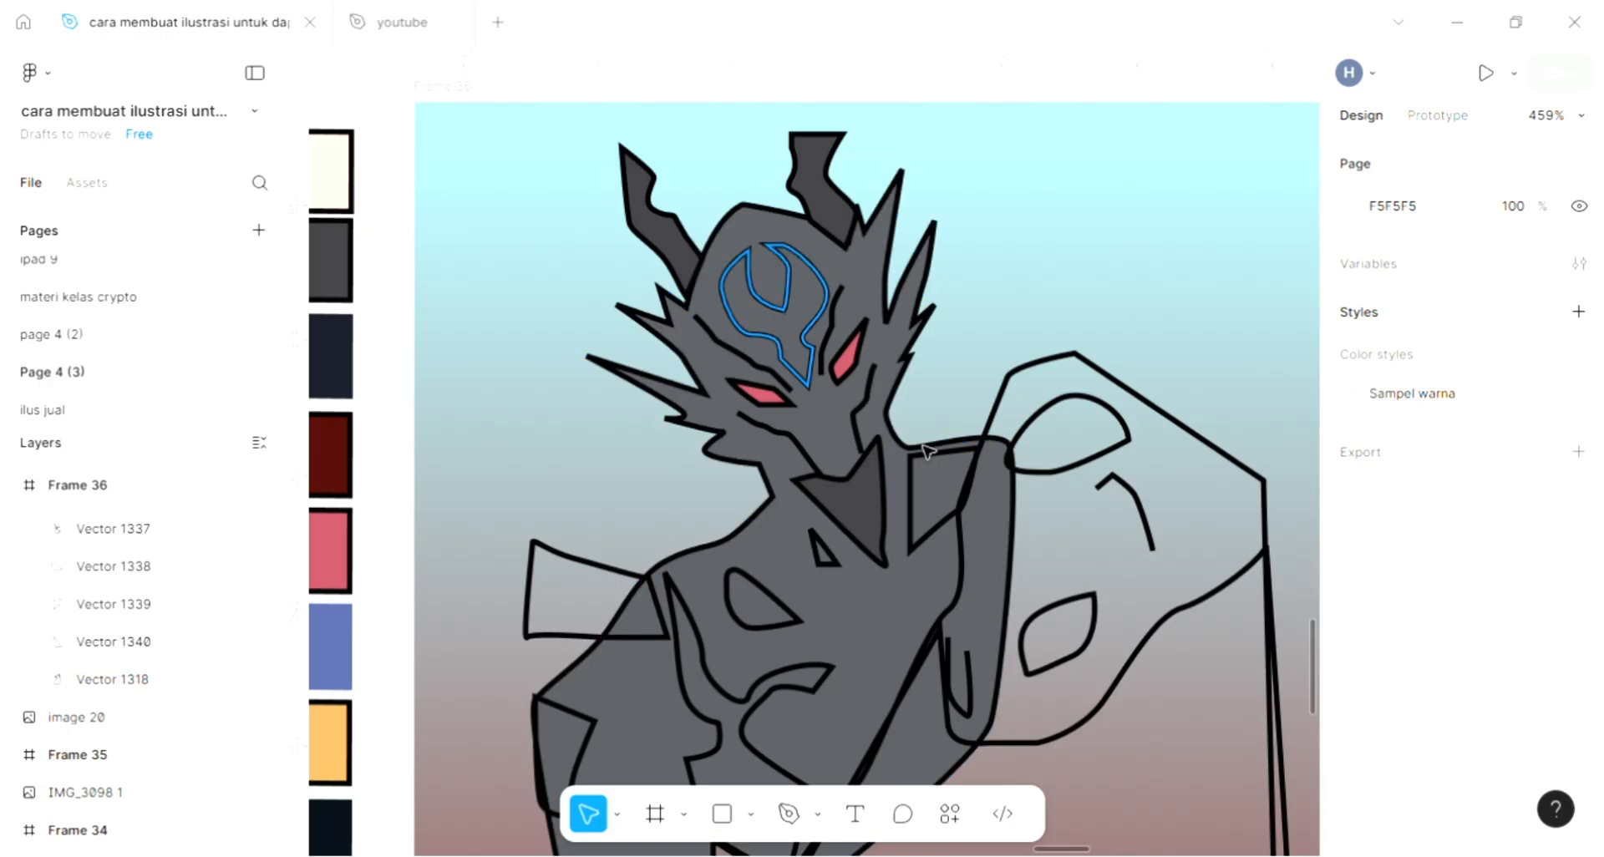
pyautogui.click(938, 531)
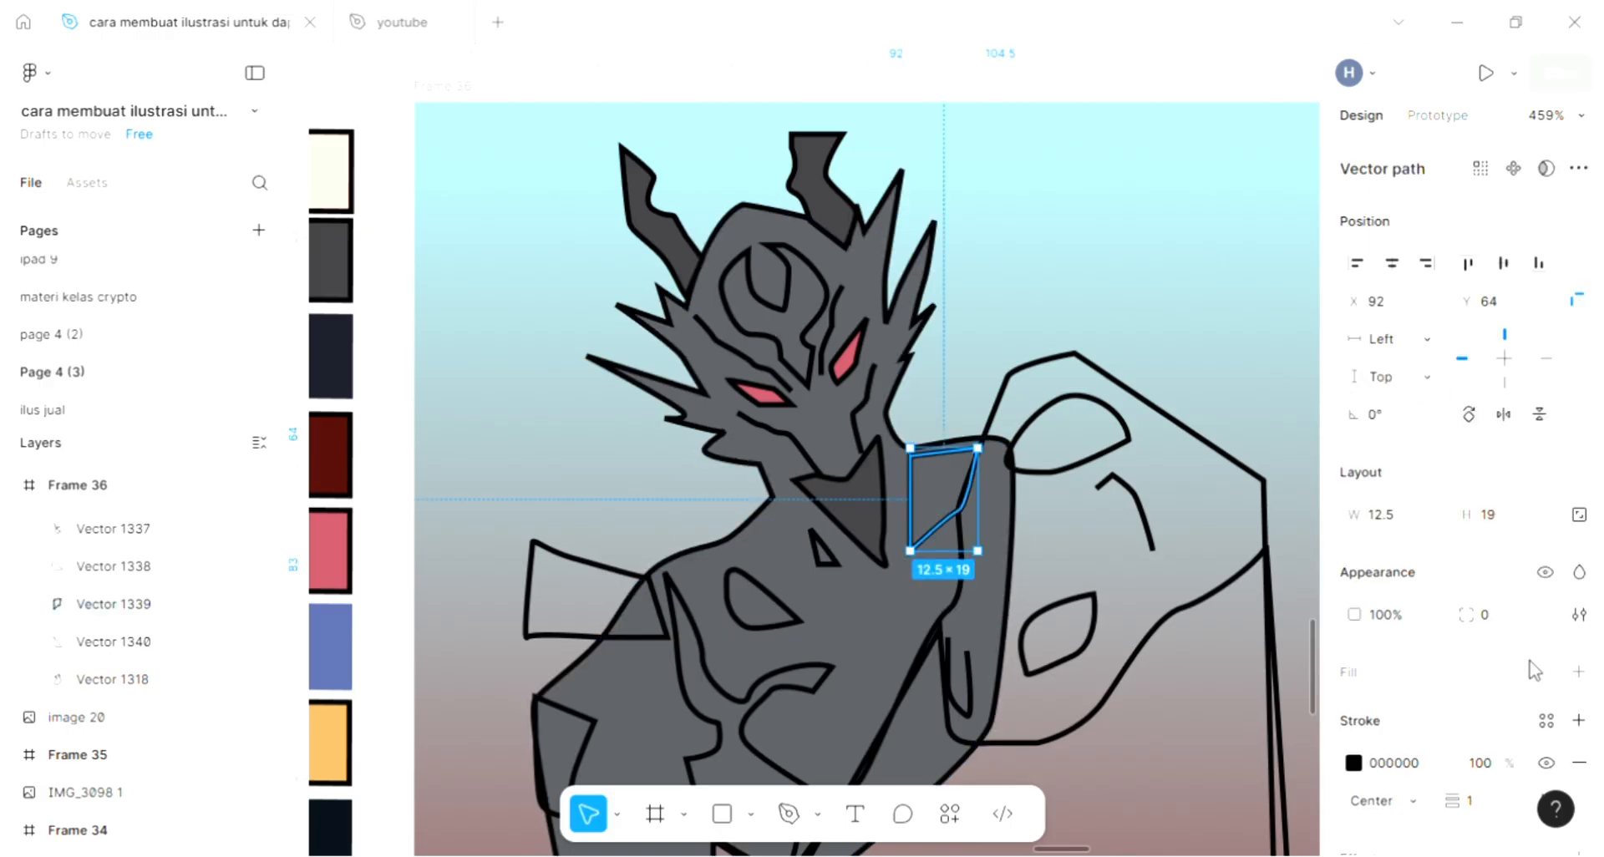
pyautogui.click(1579, 673)
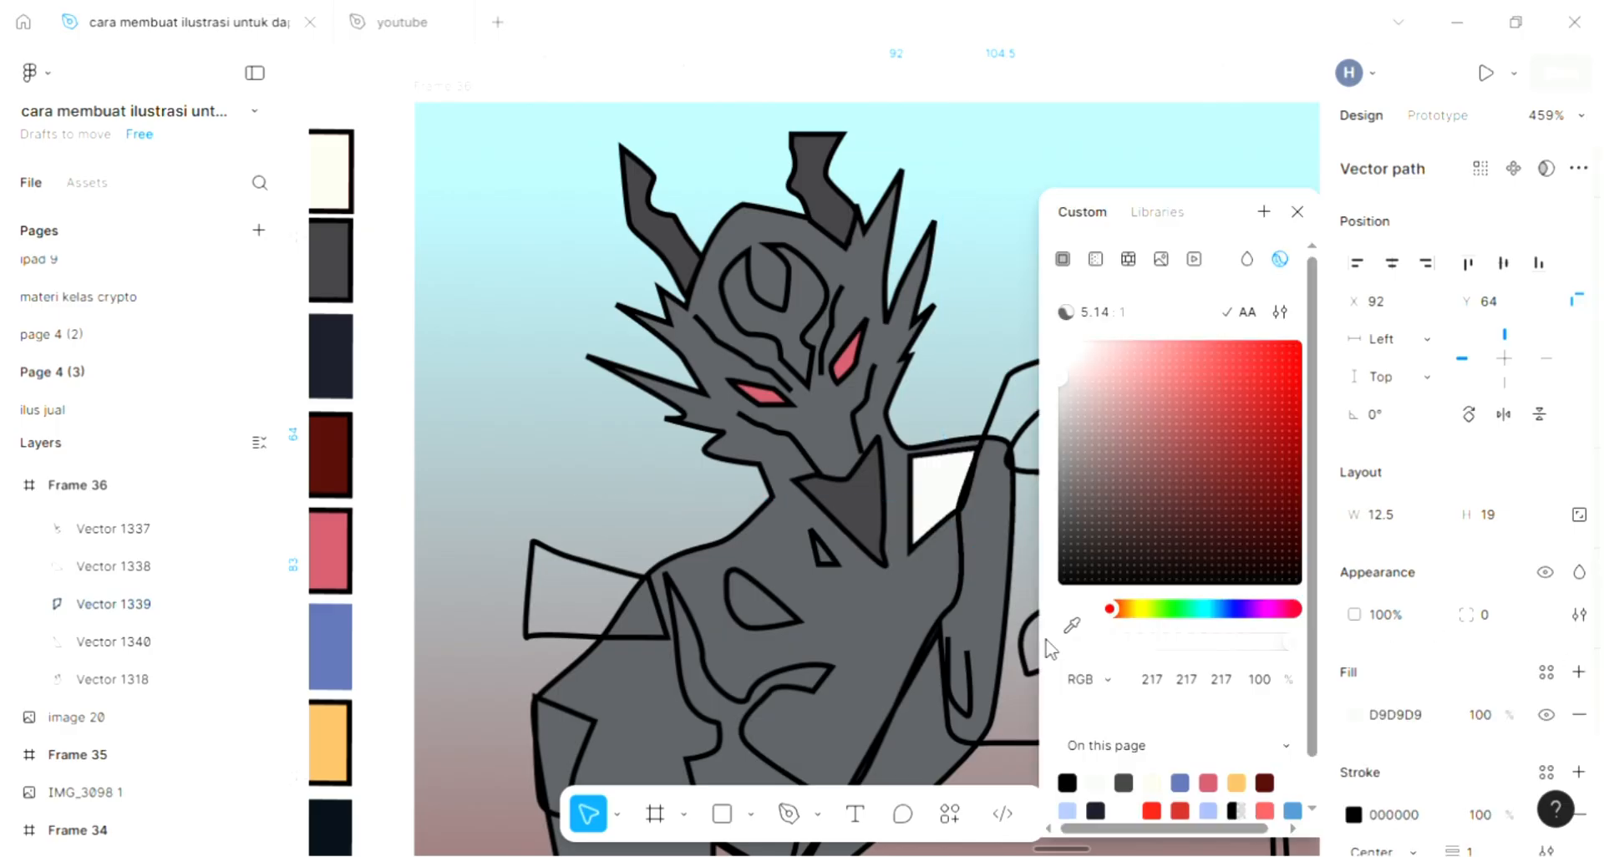
pyautogui.press('i')
pyautogui.click(866, 508)
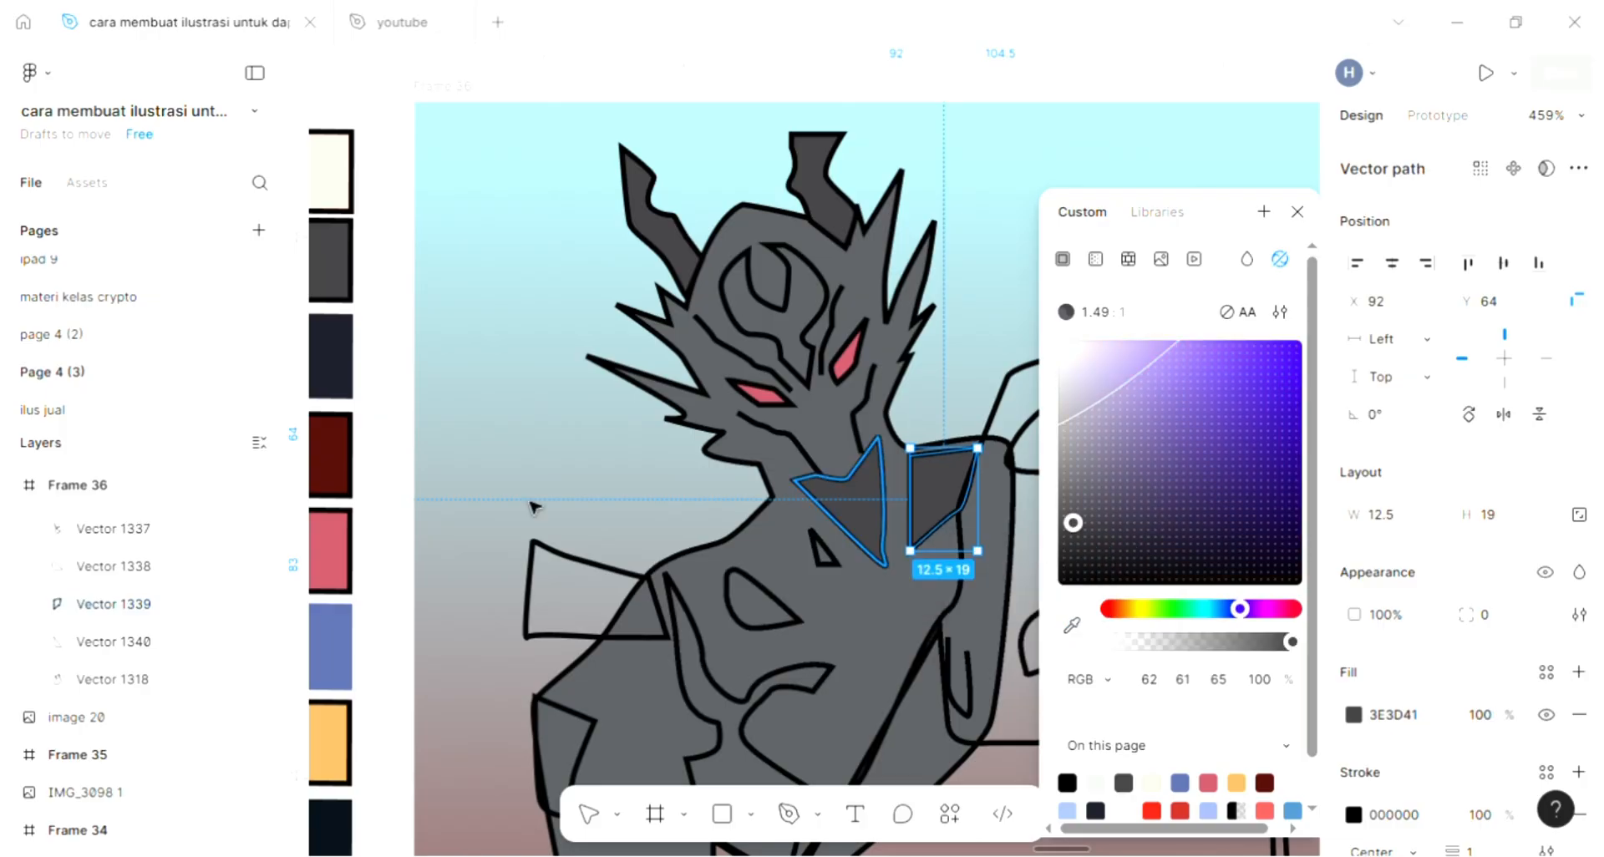
pyautogui.click(530, 504)
# - Add a fill to the four-sided shape jutting out from the left shoulder and colour it with the eyes' pinkish red, BE5362
pyautogui.scroll(-3, 539, 514)
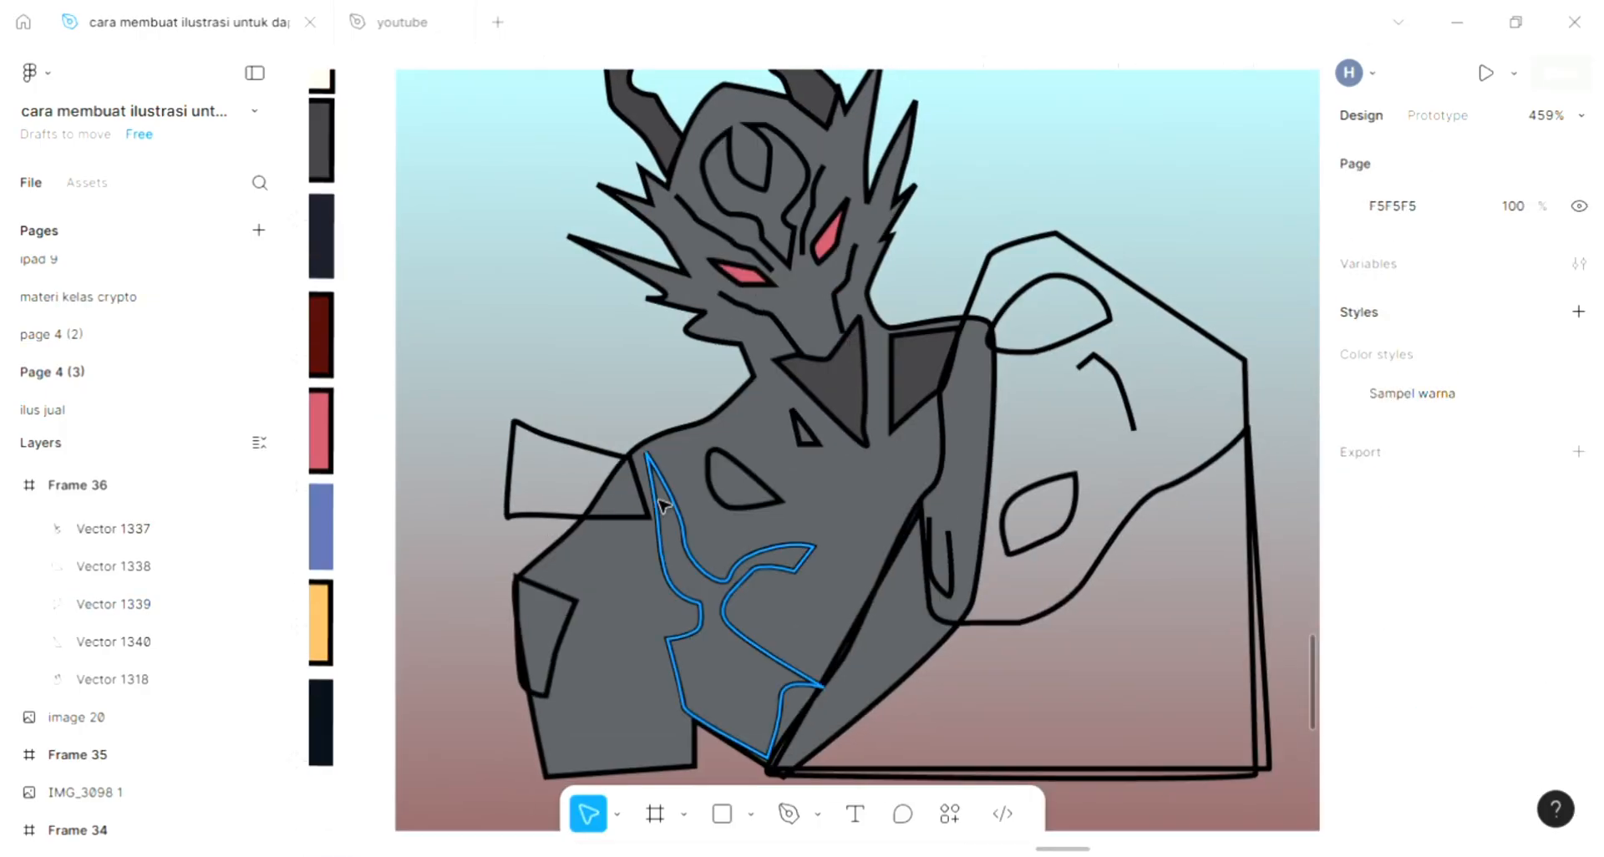
pyautogui.click(537, 520)
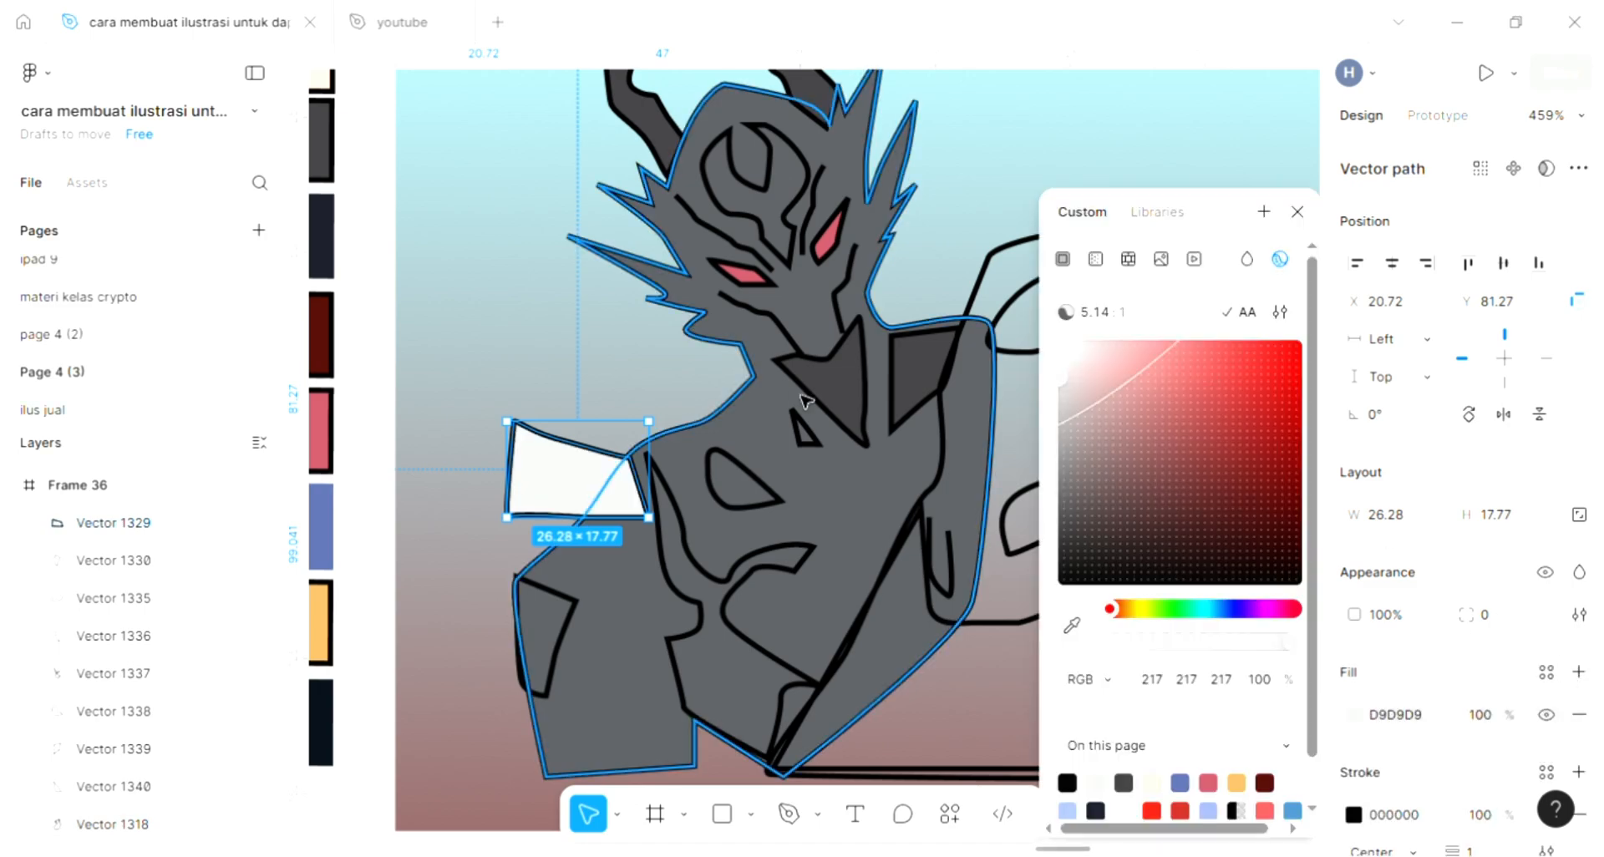
pyautogui.press('i')
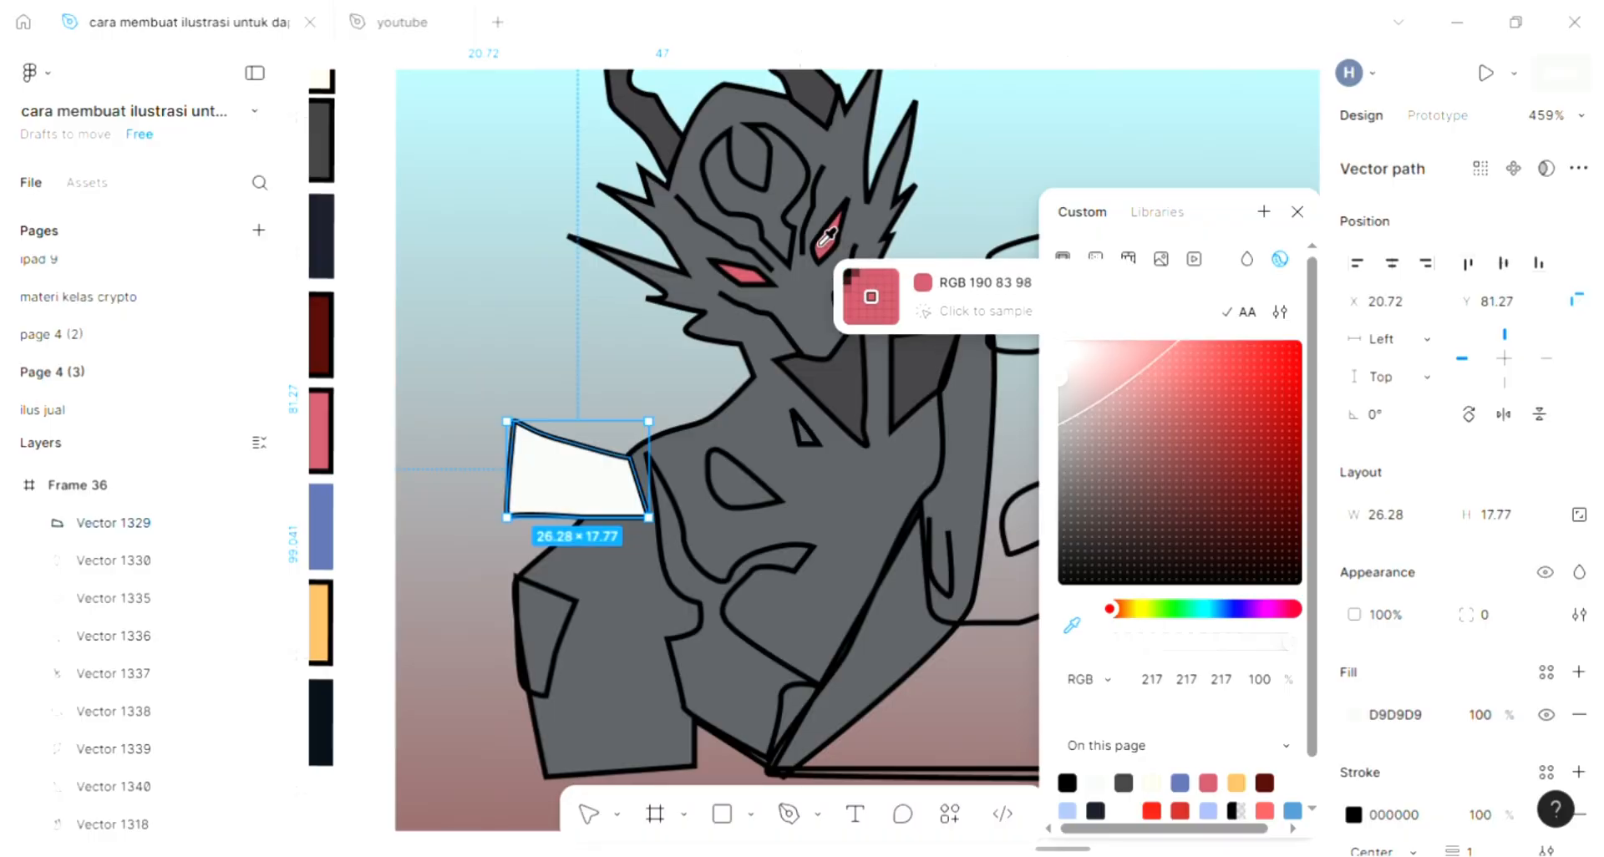
pyautogui.click(824, 241)
pyautogui.hscroll(-2, 505, 779)
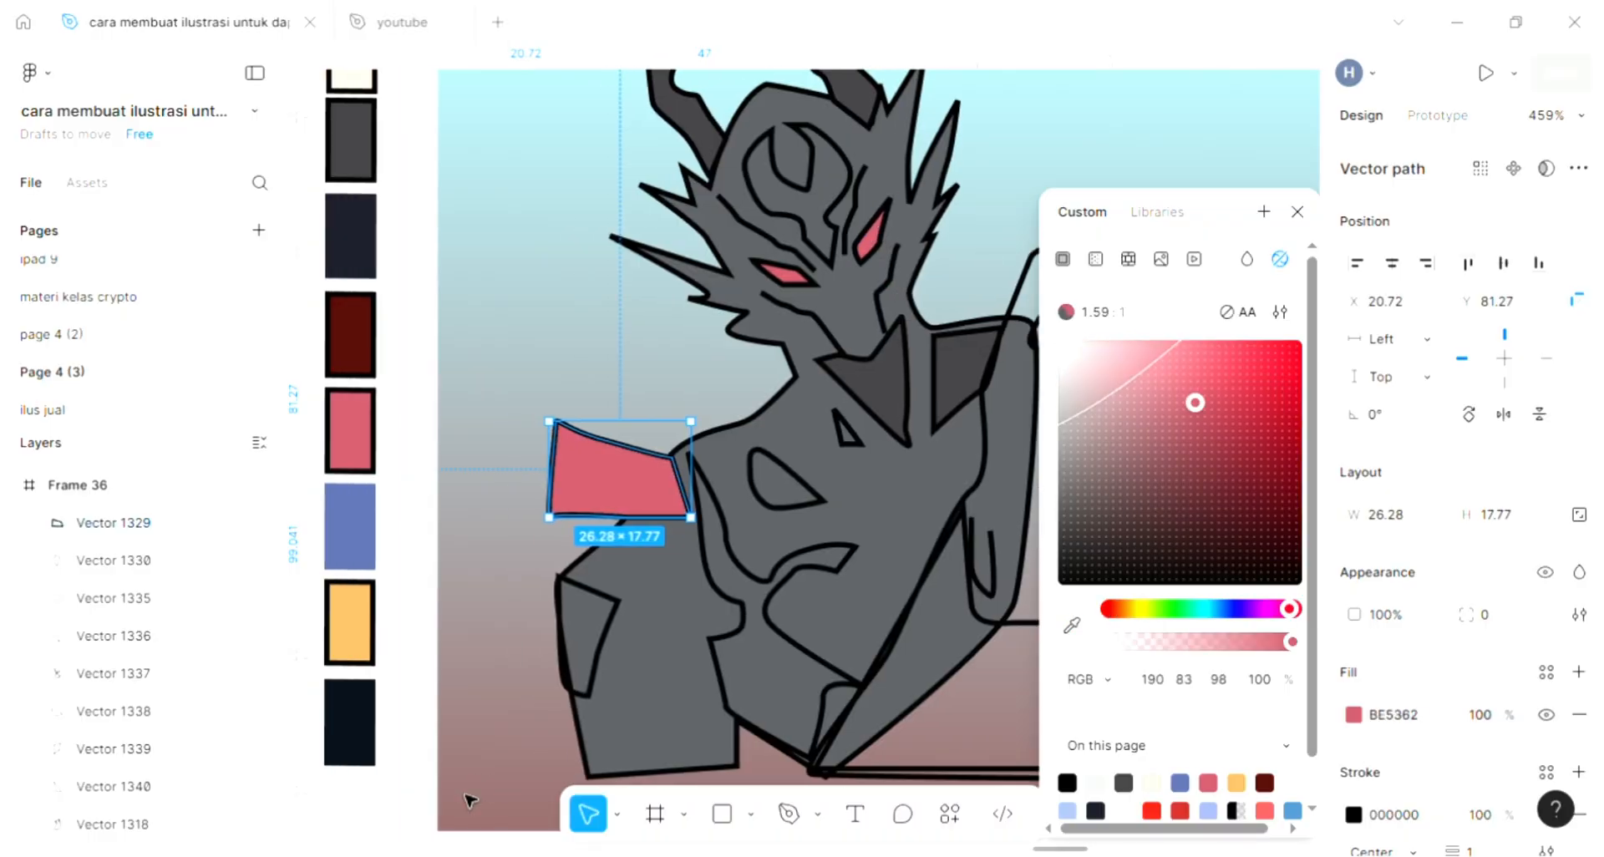
# - Recolour the left shoulder piece with the yellow-orange palette swatch, RGB 224 171 95
pyautogui.press('i')
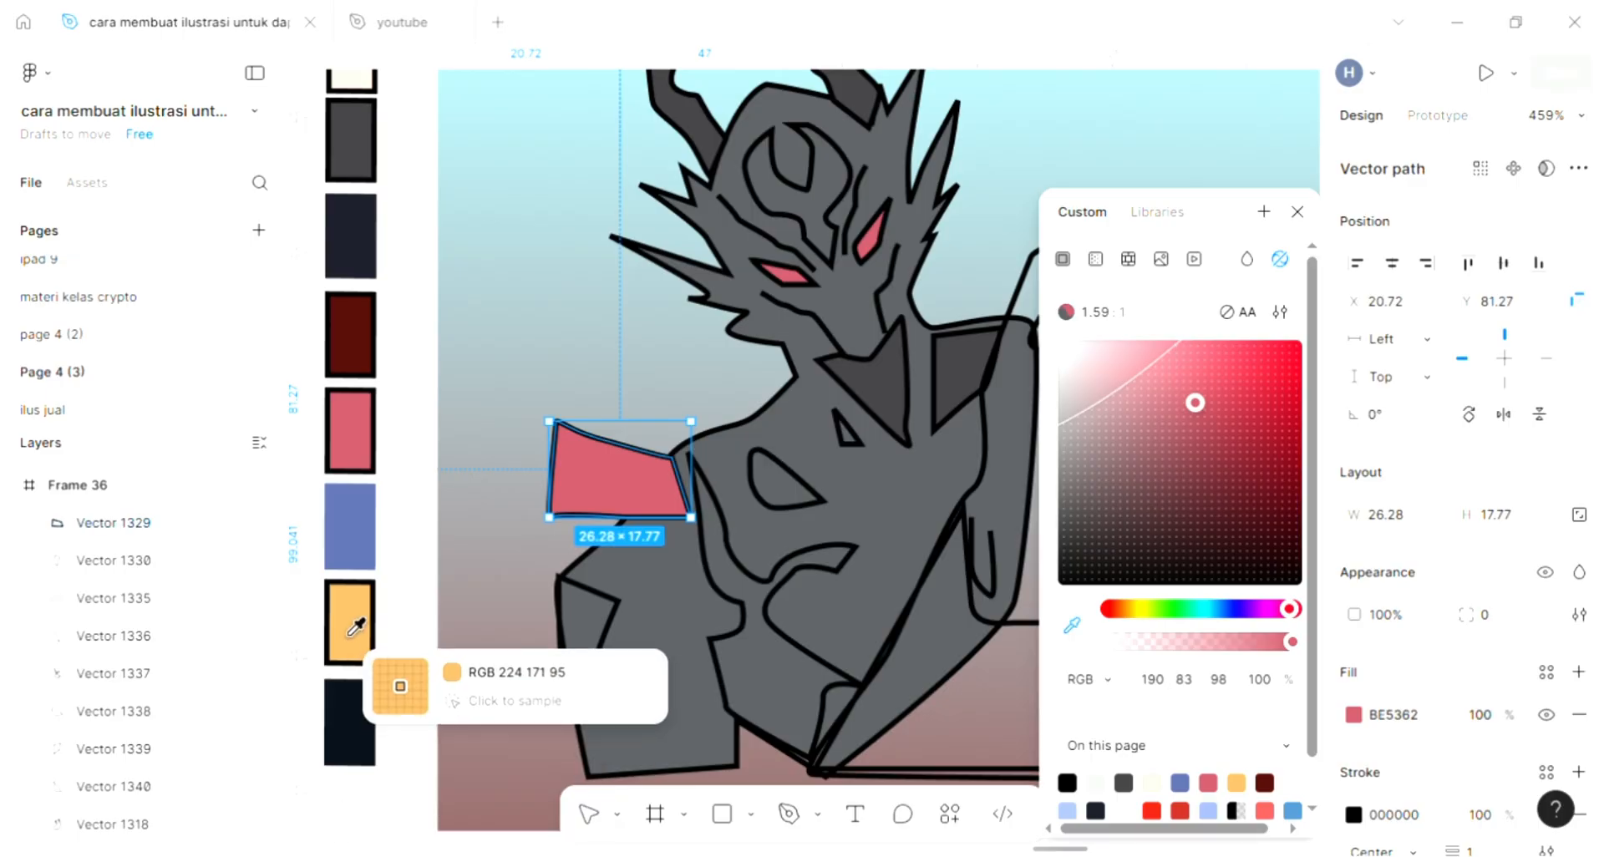
pyautogui.click(350, 622)
pyautogui.click(562, 558)
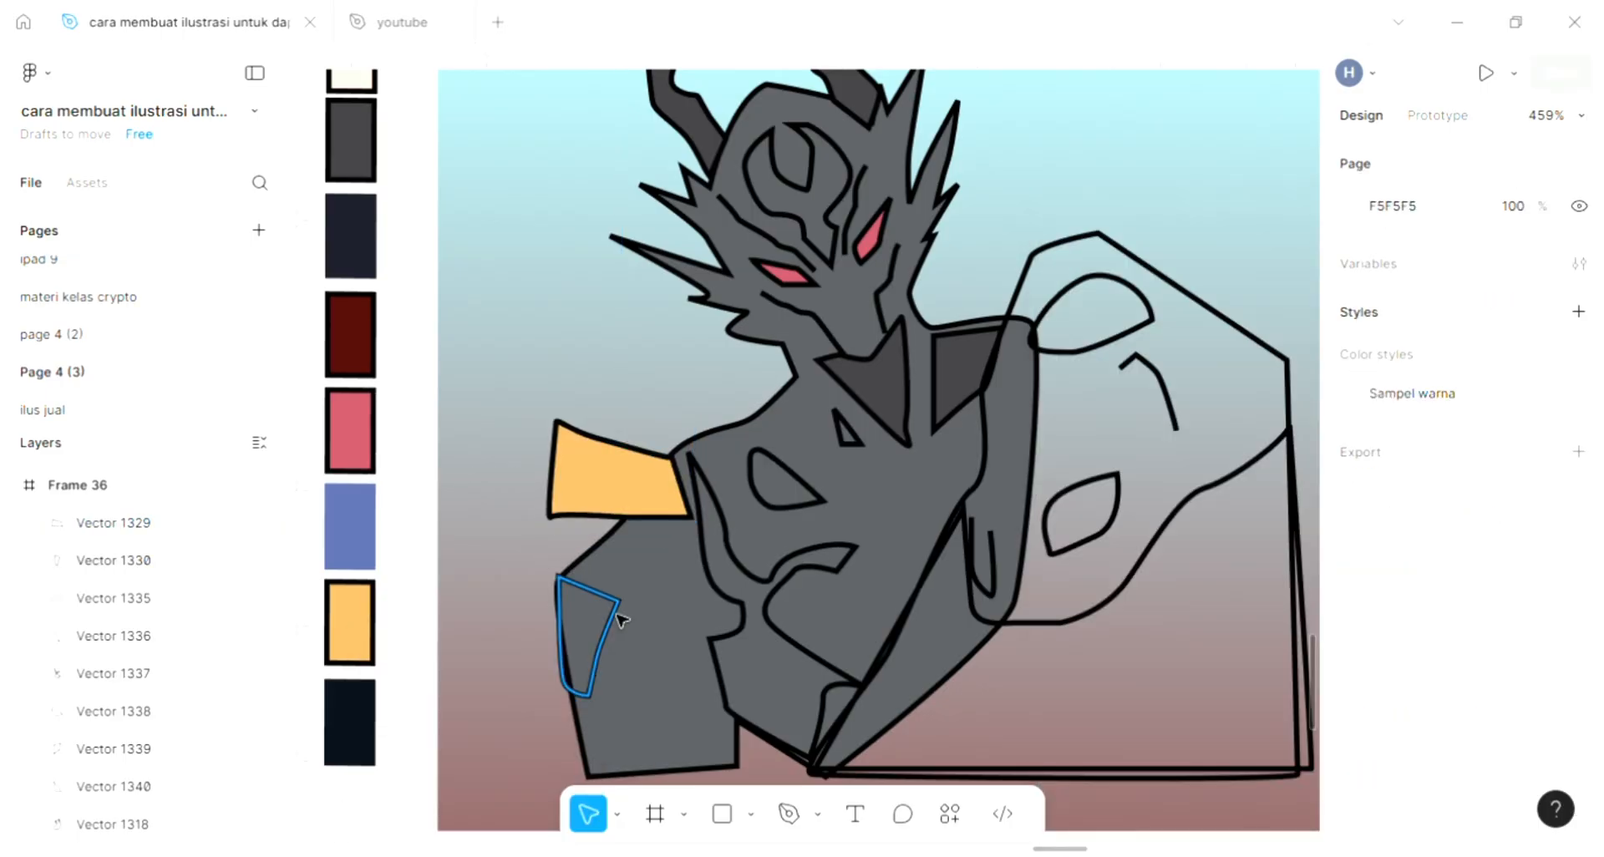
# - Fill the small shape on the outer edge of the left arm with the shoulder piece's yellow-orange, E0AB5F
pyautogui.click(587, 635)
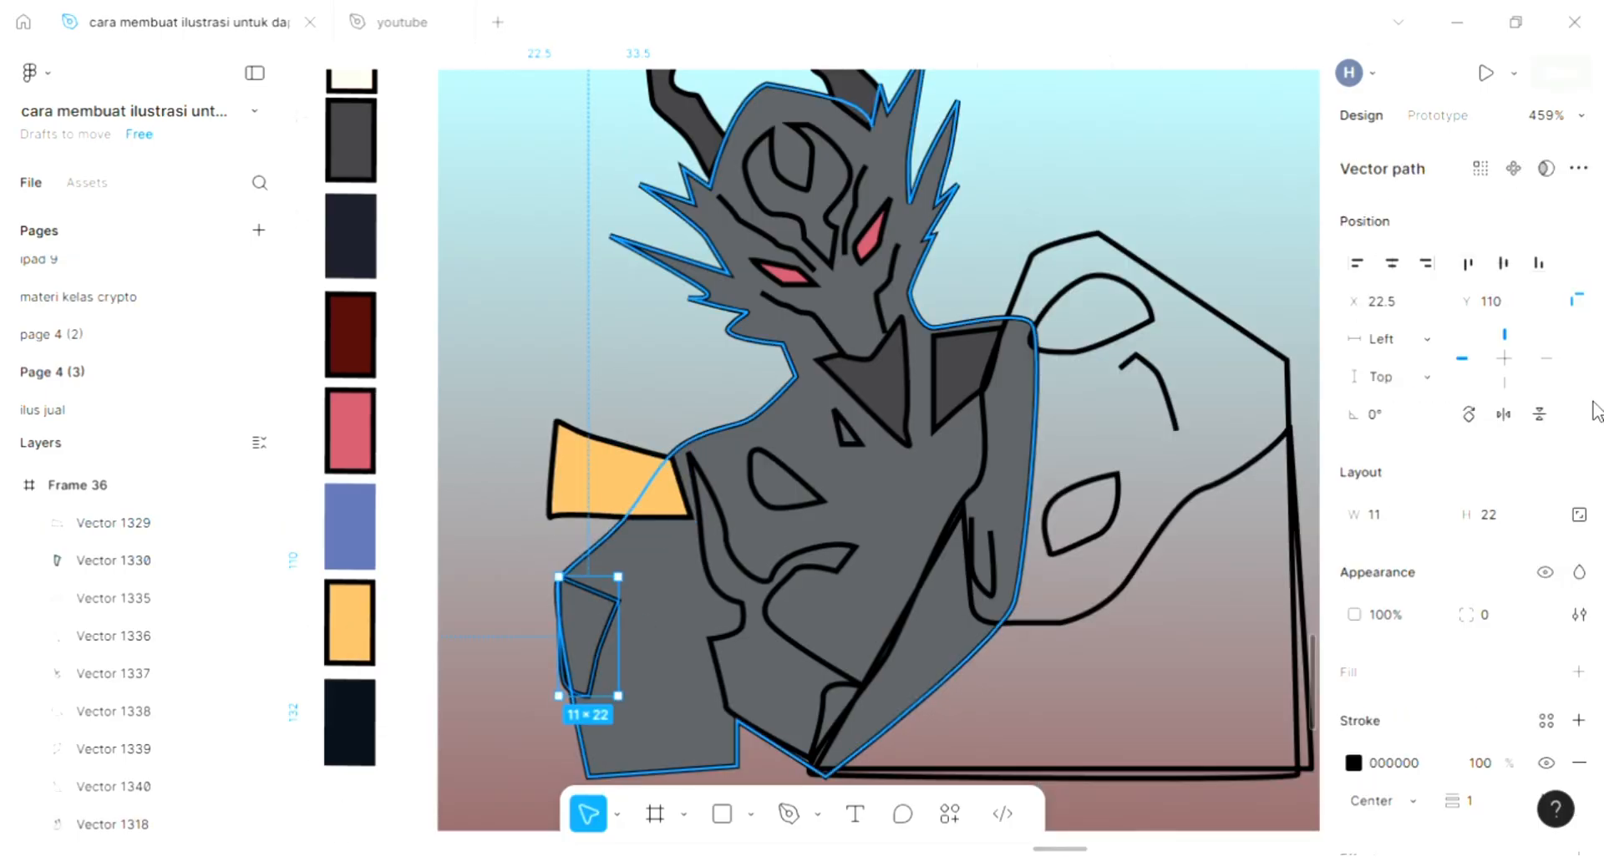
pyautogui.click(1579, 674)
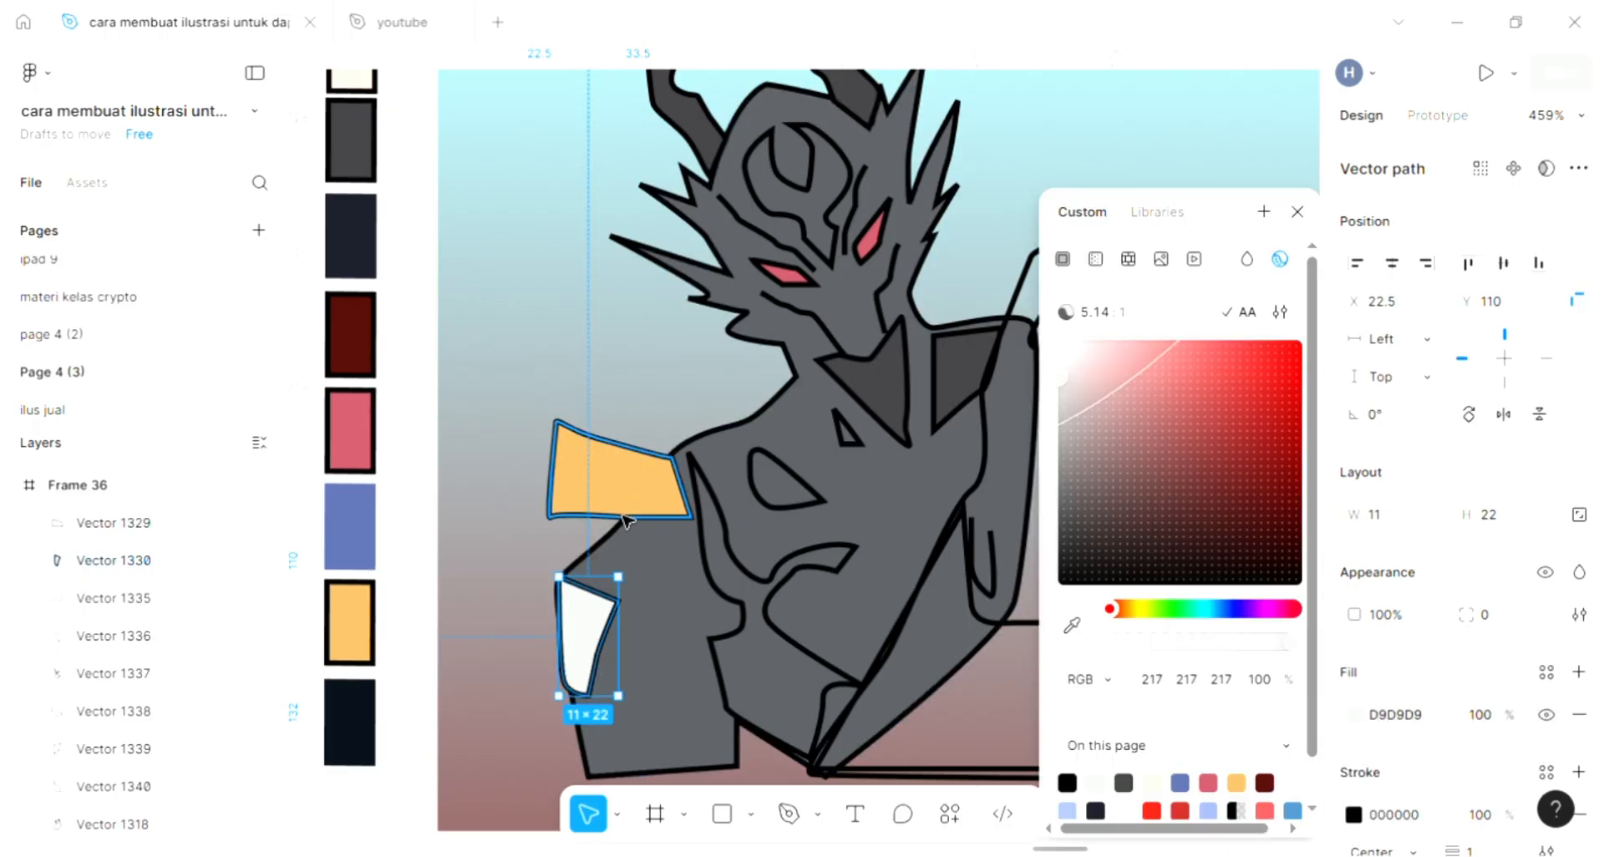
pyautogui.press('i')
pyautogui.click(668, 480)
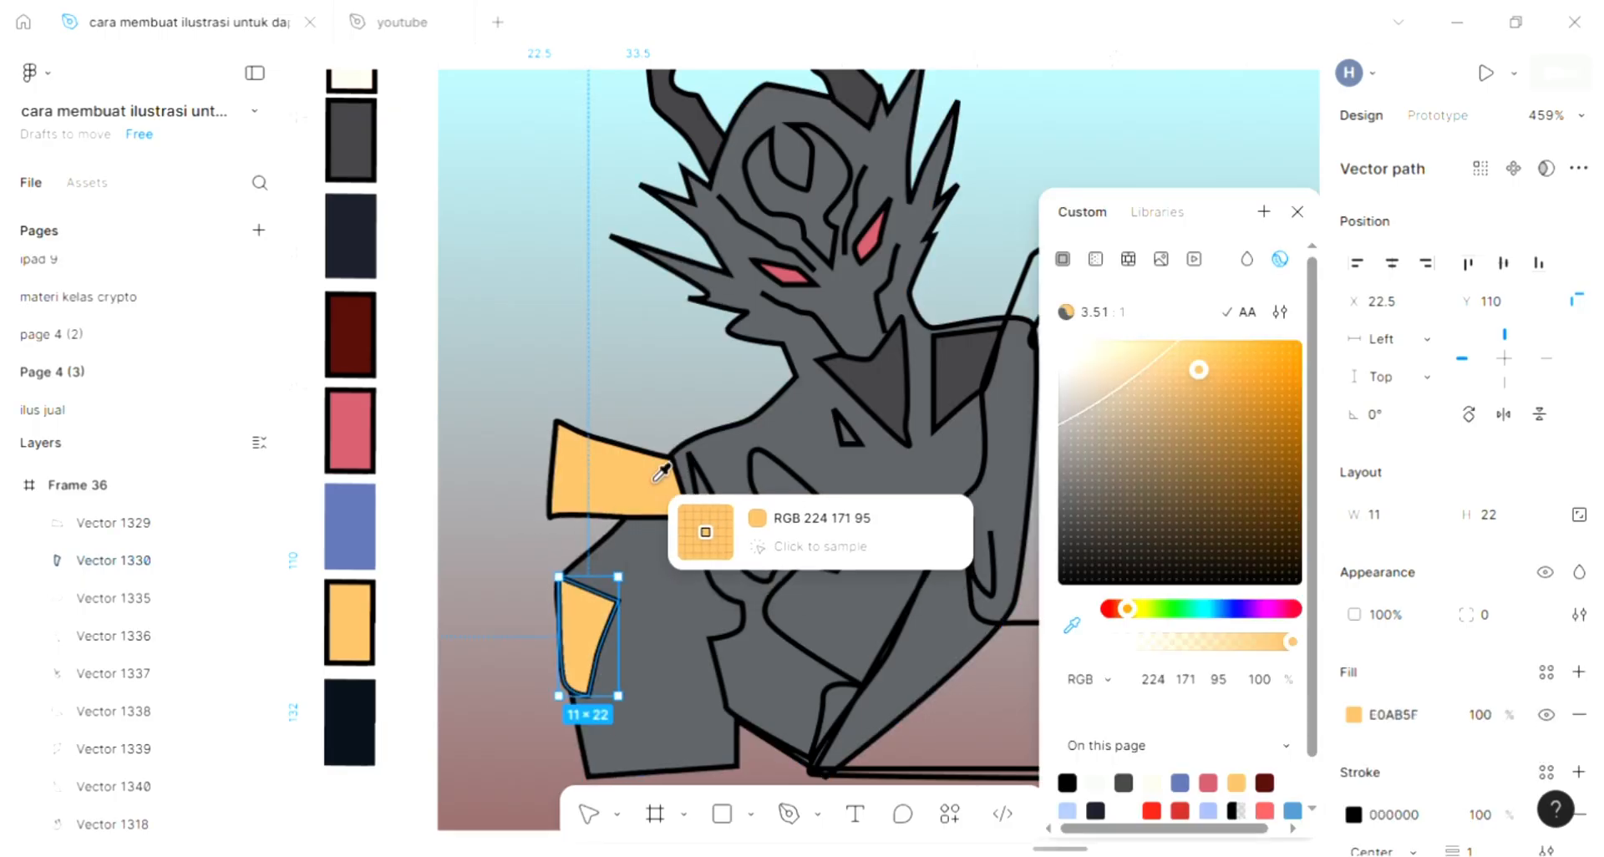
pyautogui.click(671, 348)
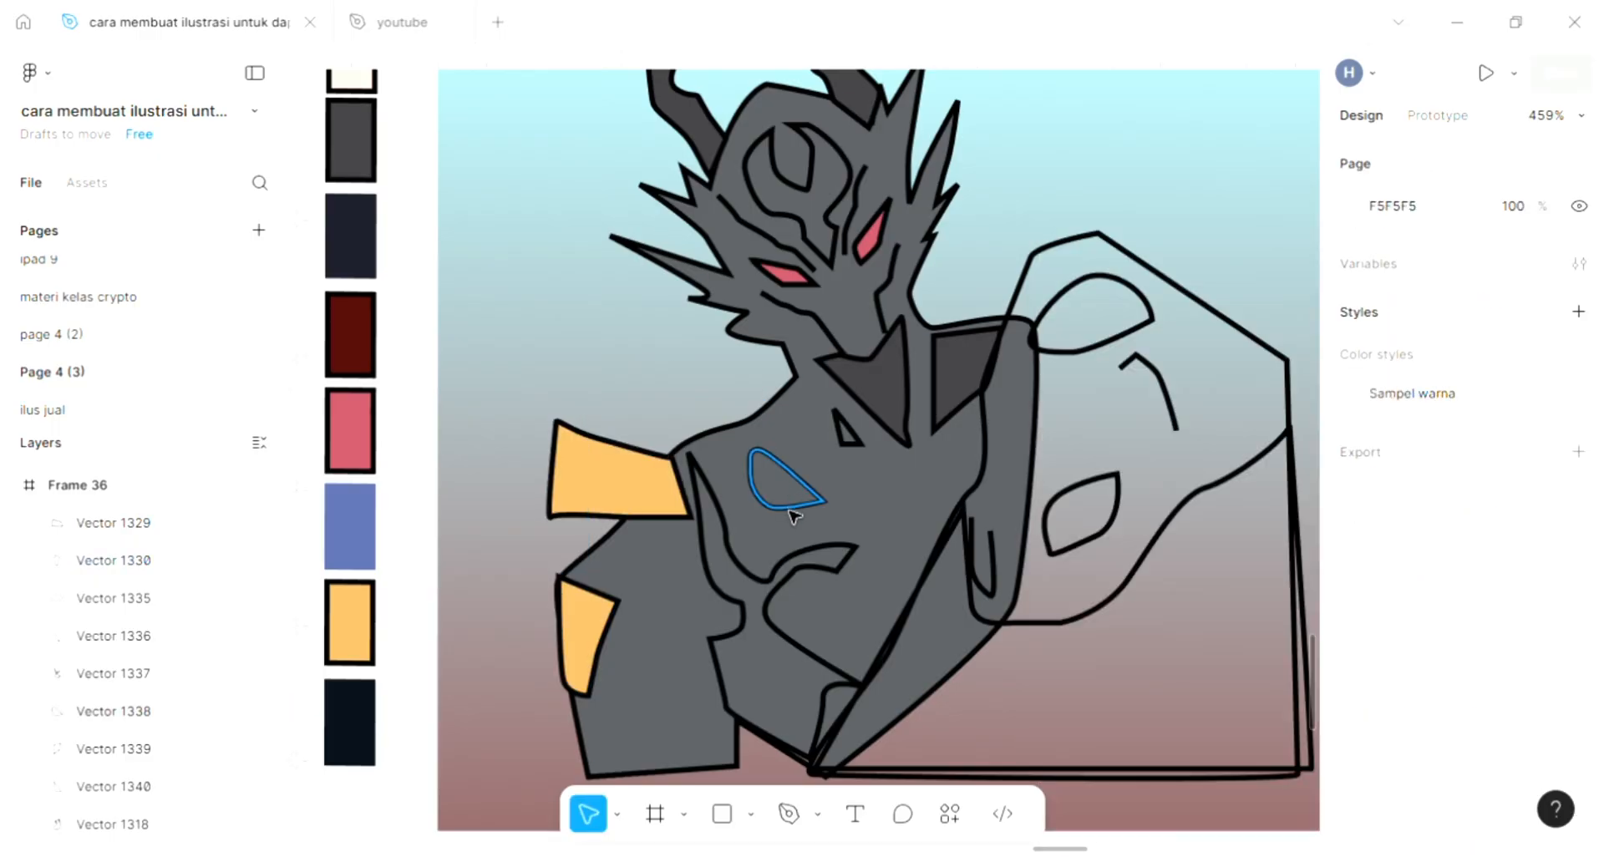
# - Fill the branching shape on the chest and abdomen with the pinkish red sampled from the eye, BE5362
pyautogui.click(788, 475)
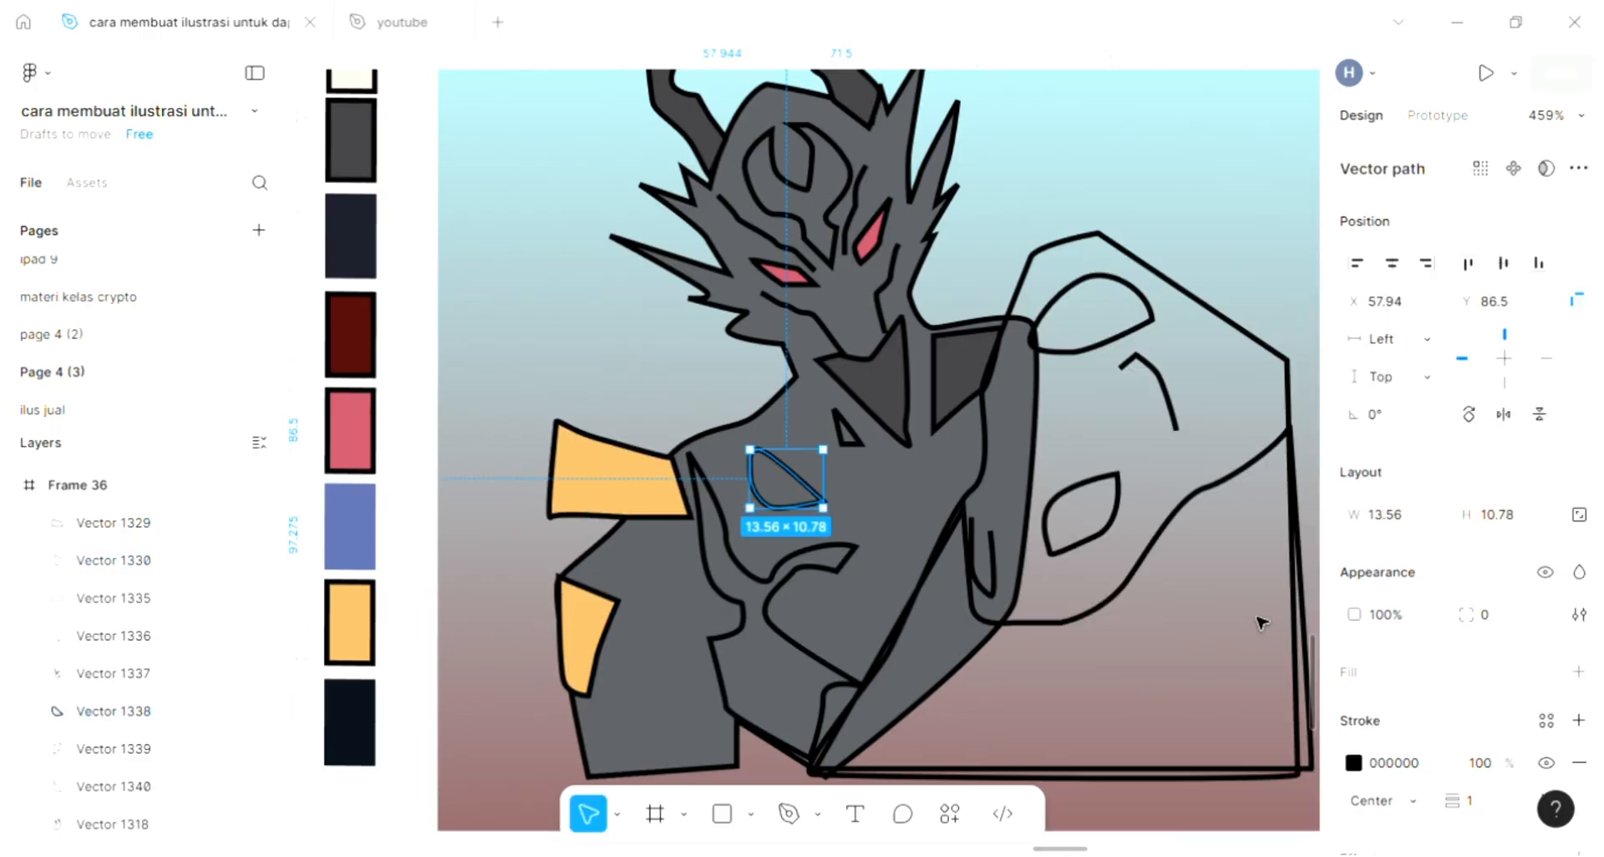
pyautogui.hscroll(2, 824, 628)
pyautogui.click(752, 640)
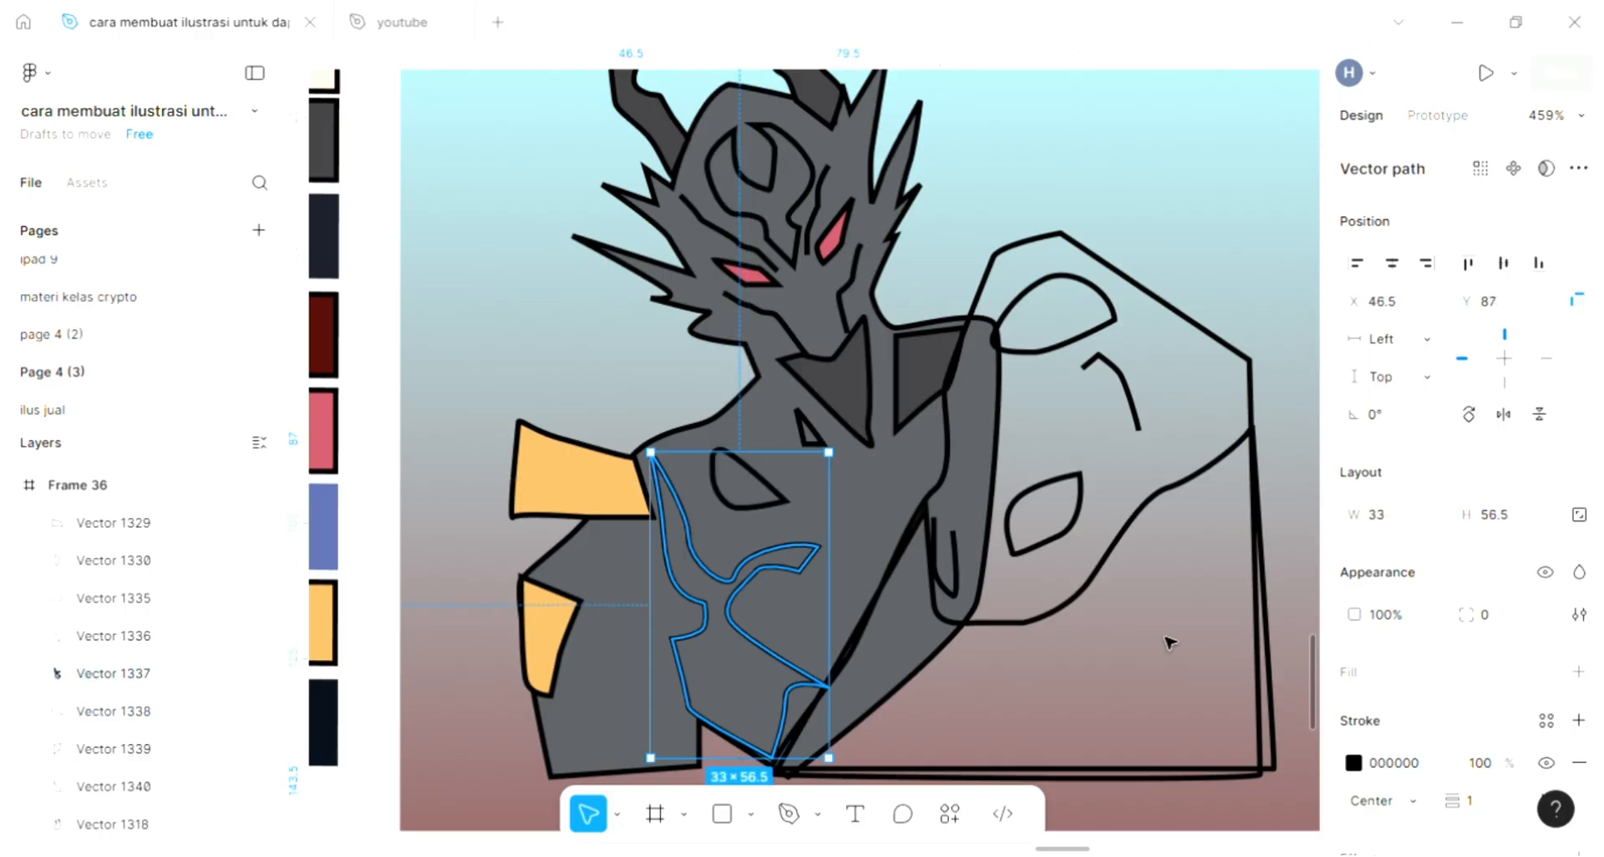
pyautogui.moveTo(1579, 675)
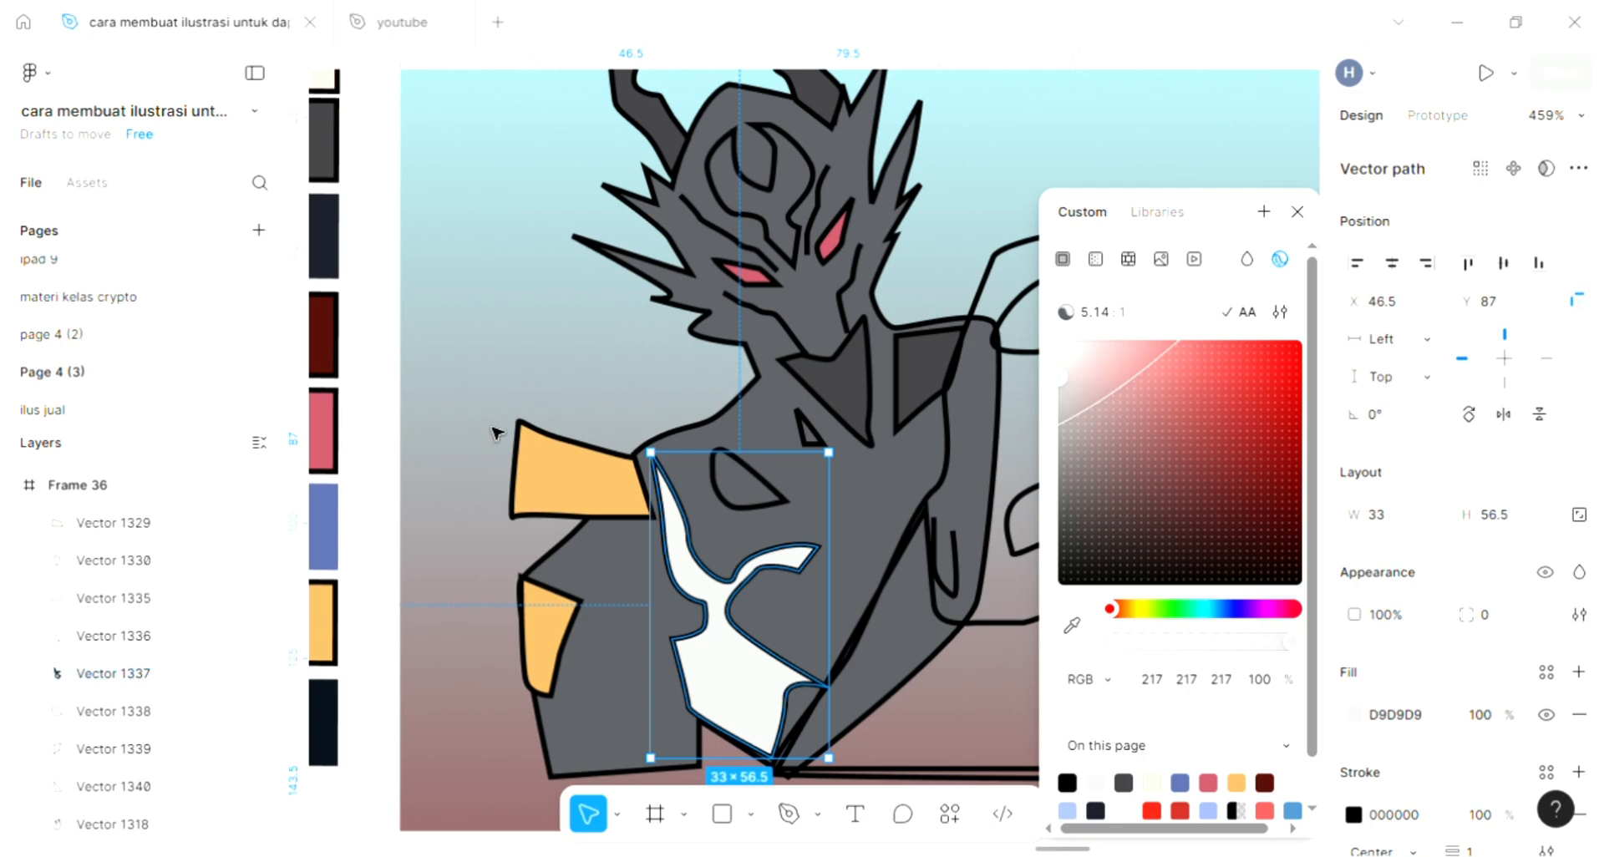
pyautogui.press('i')
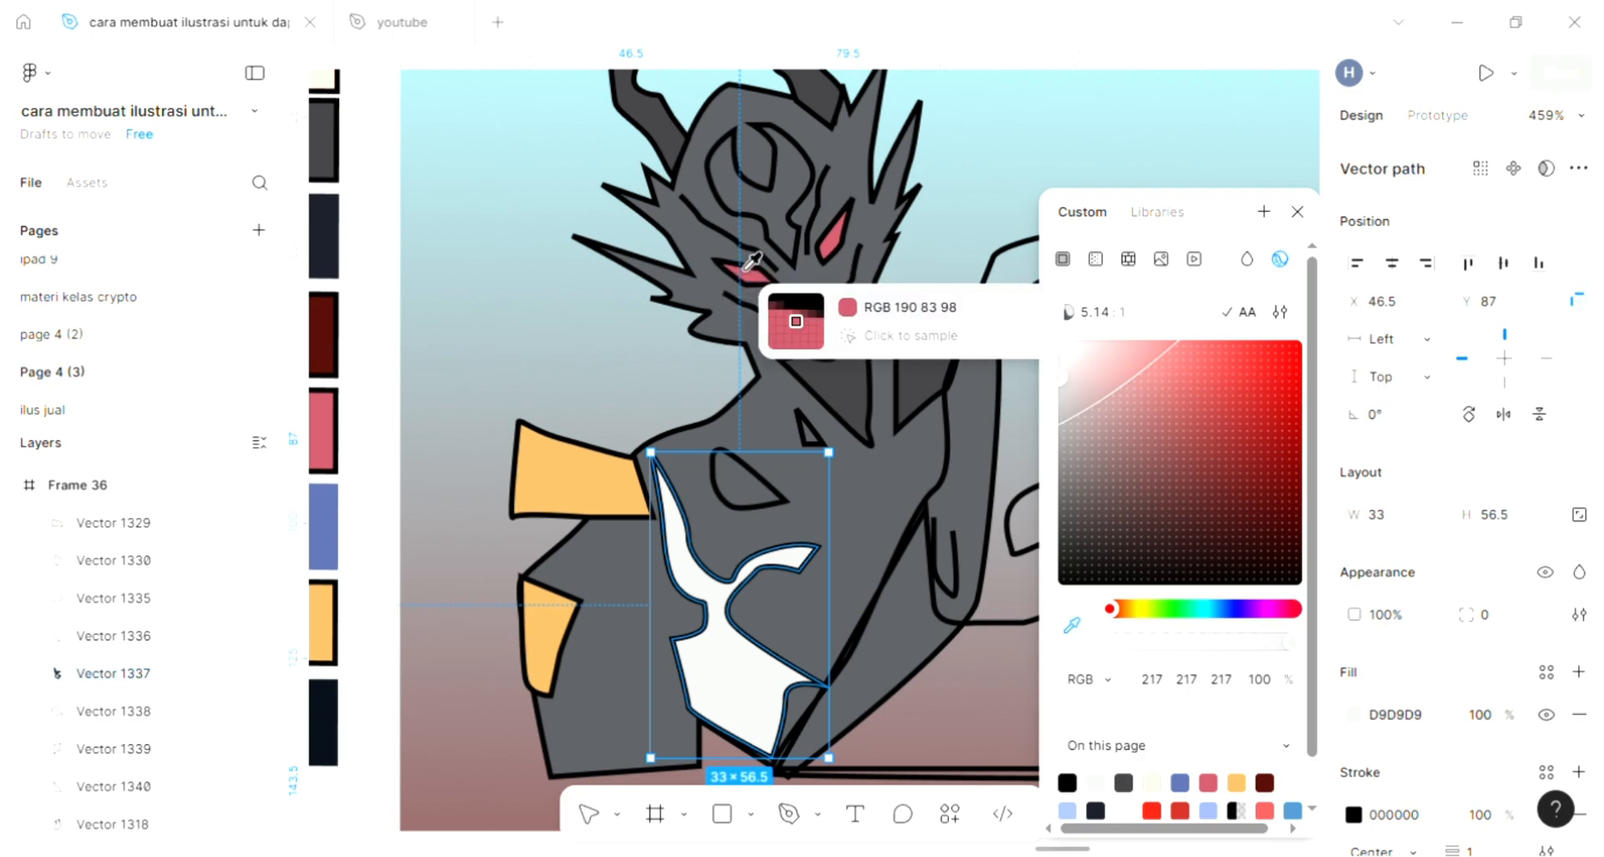
pyautogui.click(747, 267)
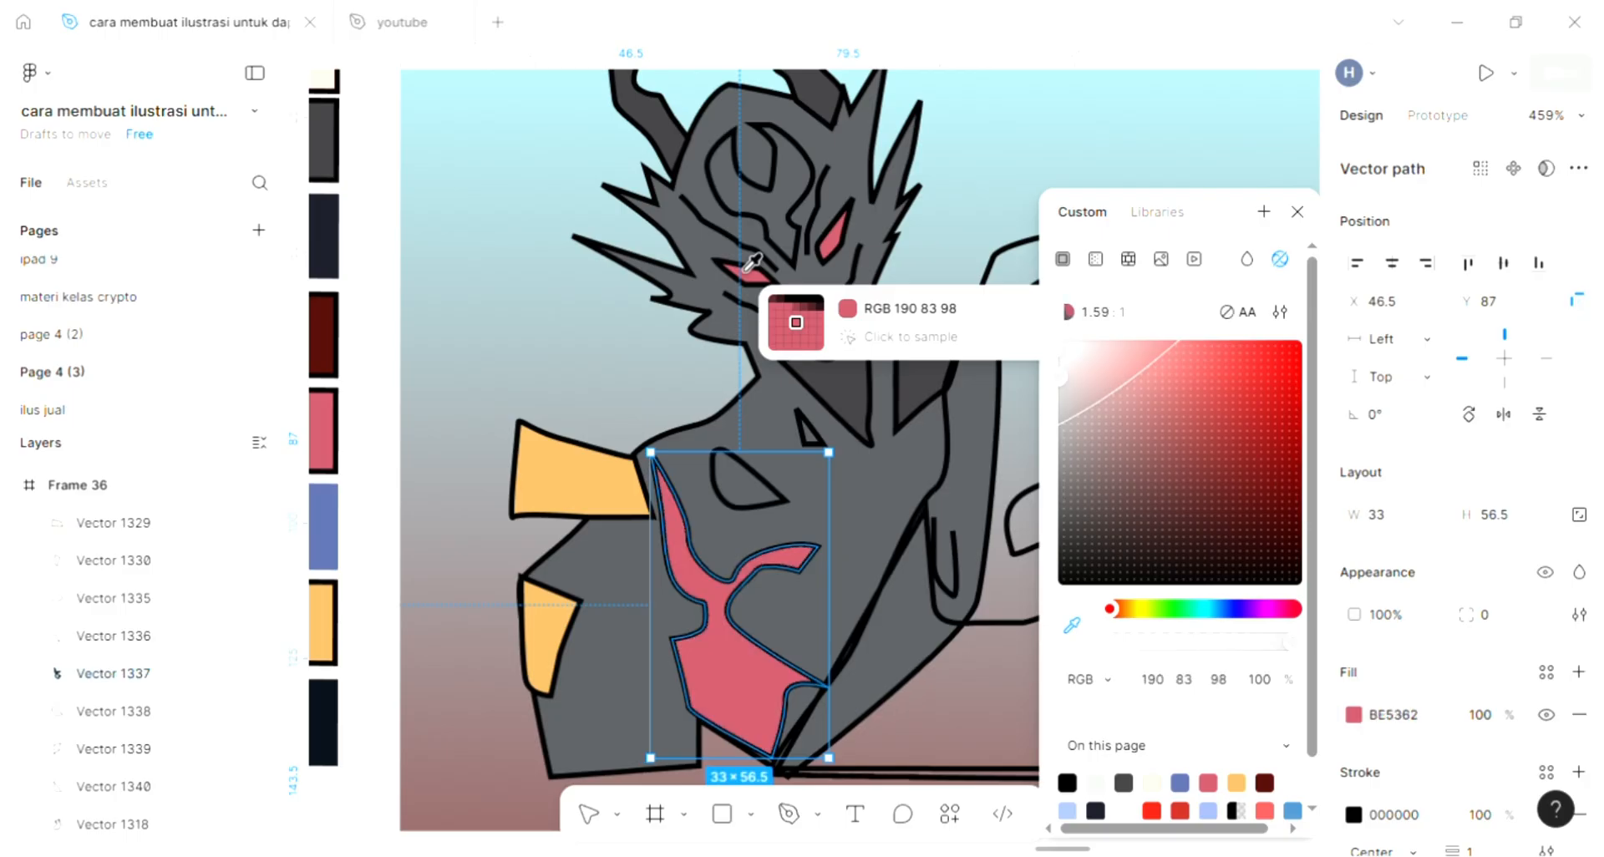
pyautogui.press('Escape')
pyautogui.press('Escape')
# - Fill the teardrop shape on the chest with the dark grey sampled from the pointed chin piece, 3E3D41
pyautogui.hscroll(6, 543, 422)
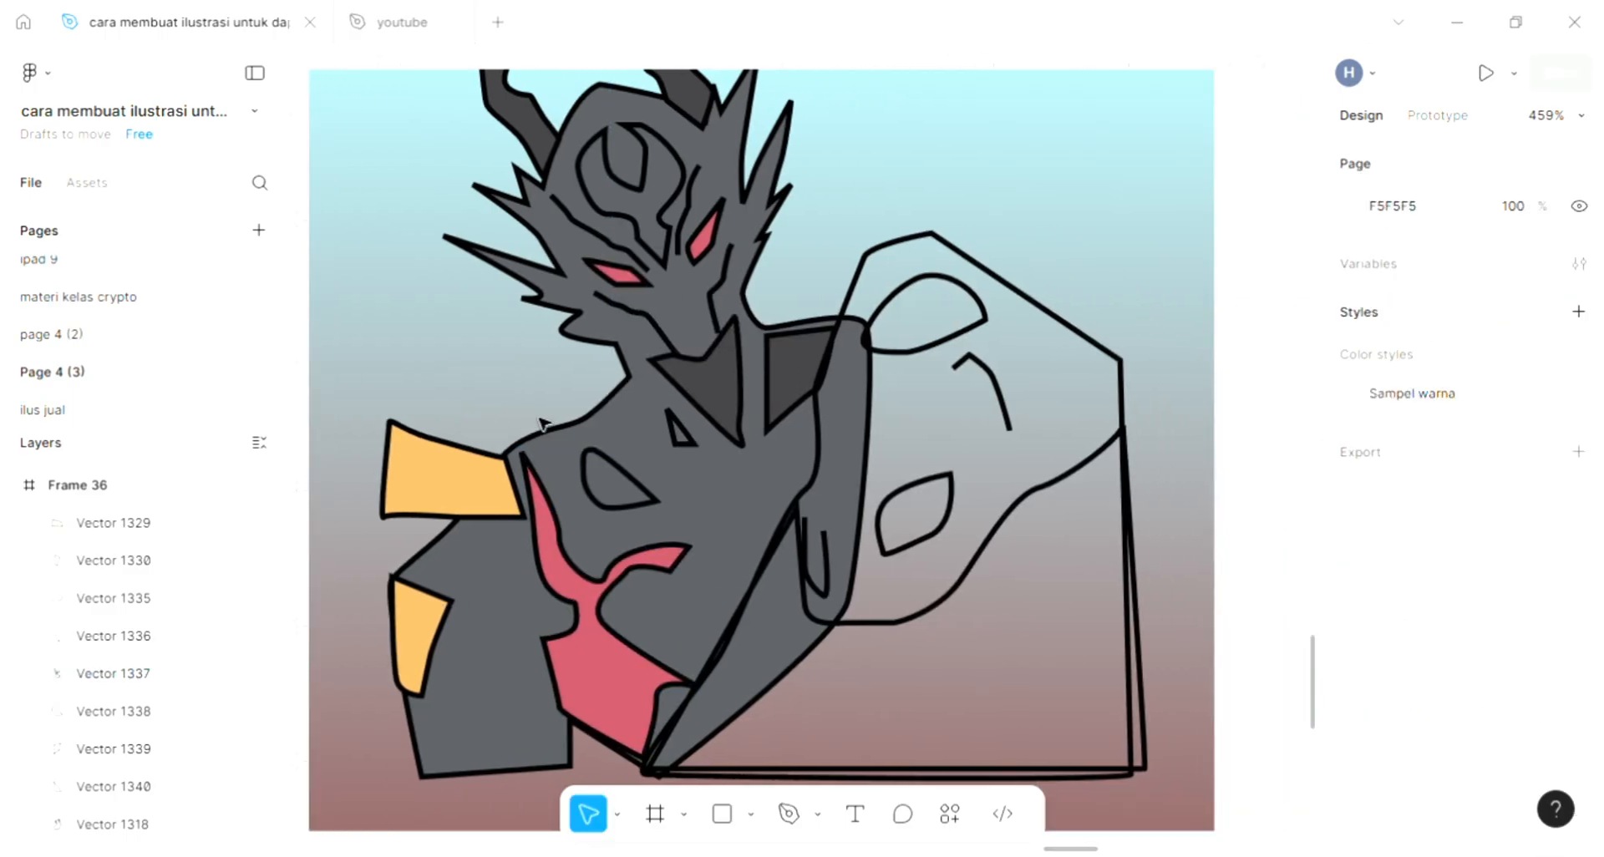
pyautogui.hscroll(1, 541, 422)
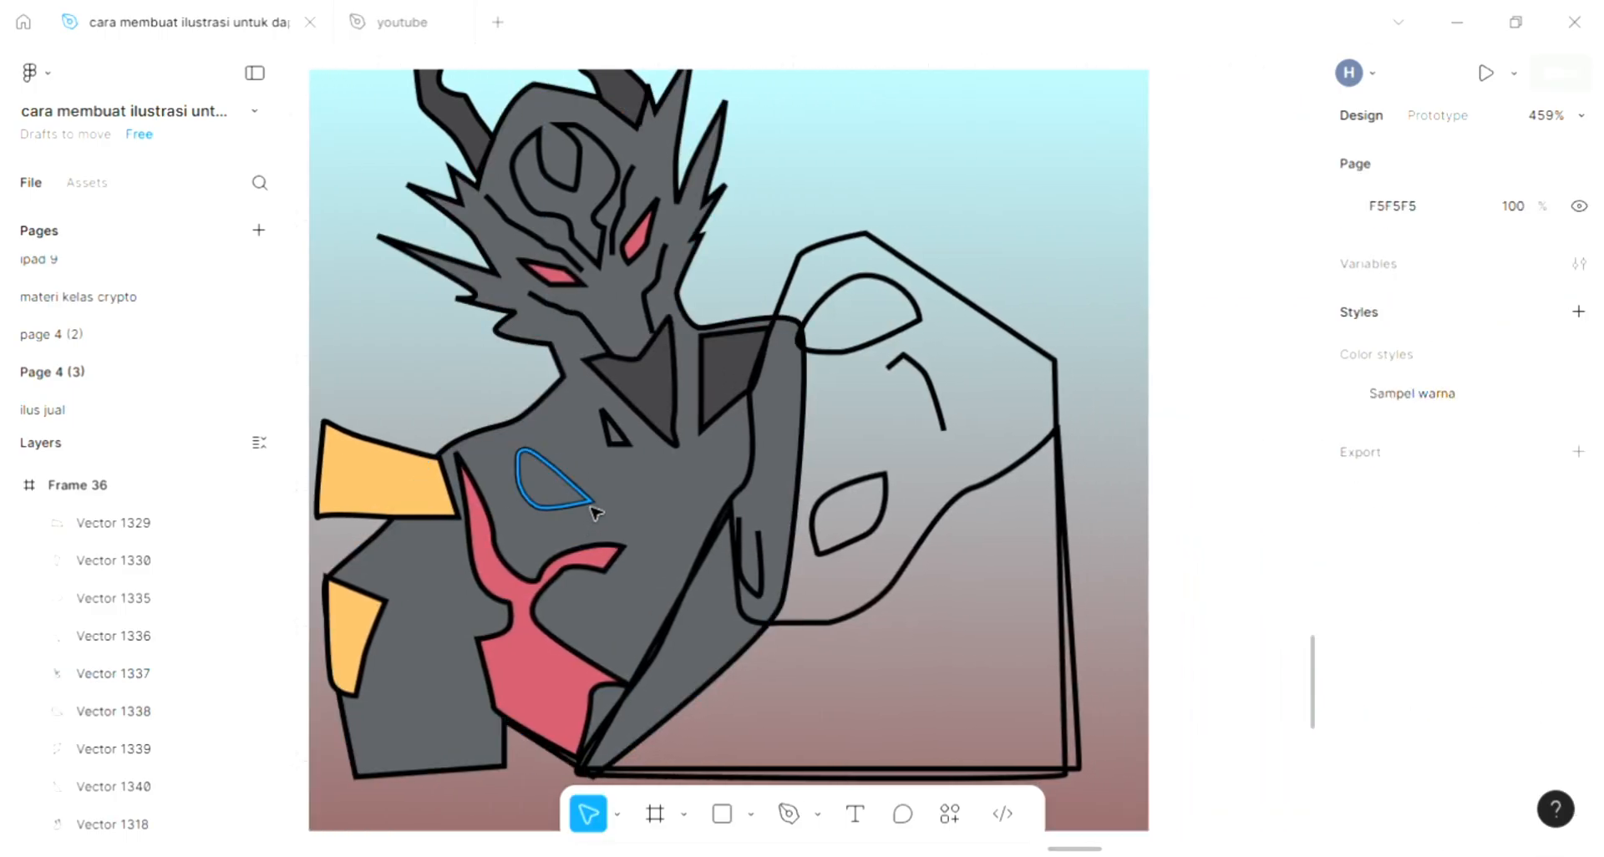
pyautogui.click(593, 507)
pyautogui.hscroll(-2, 887, 489)
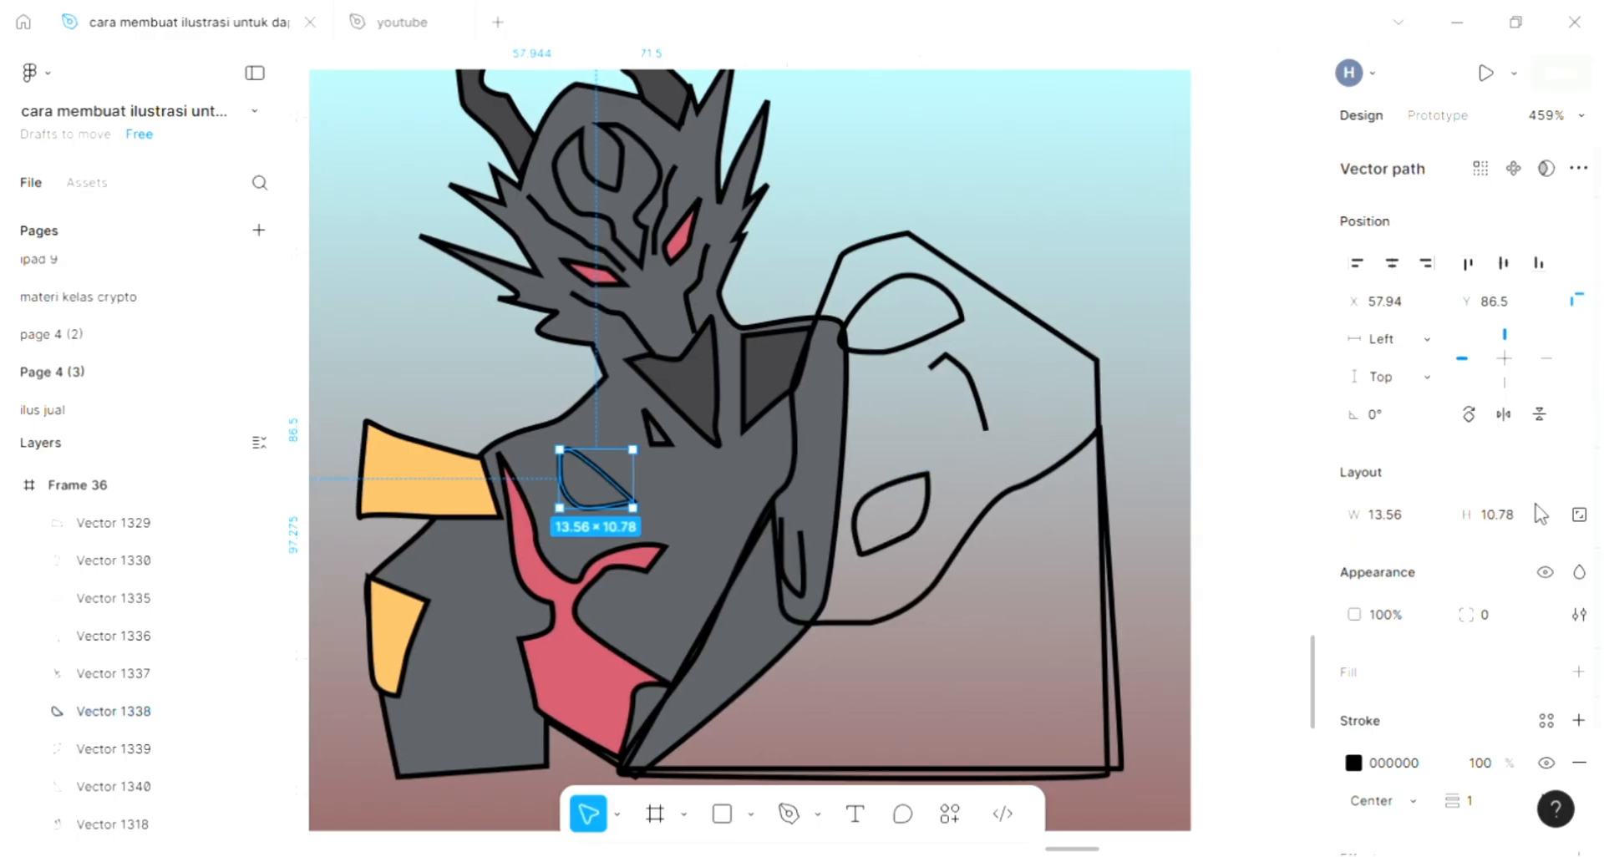
pyautogui.click(1579, 674)
pyautogui.press('i')
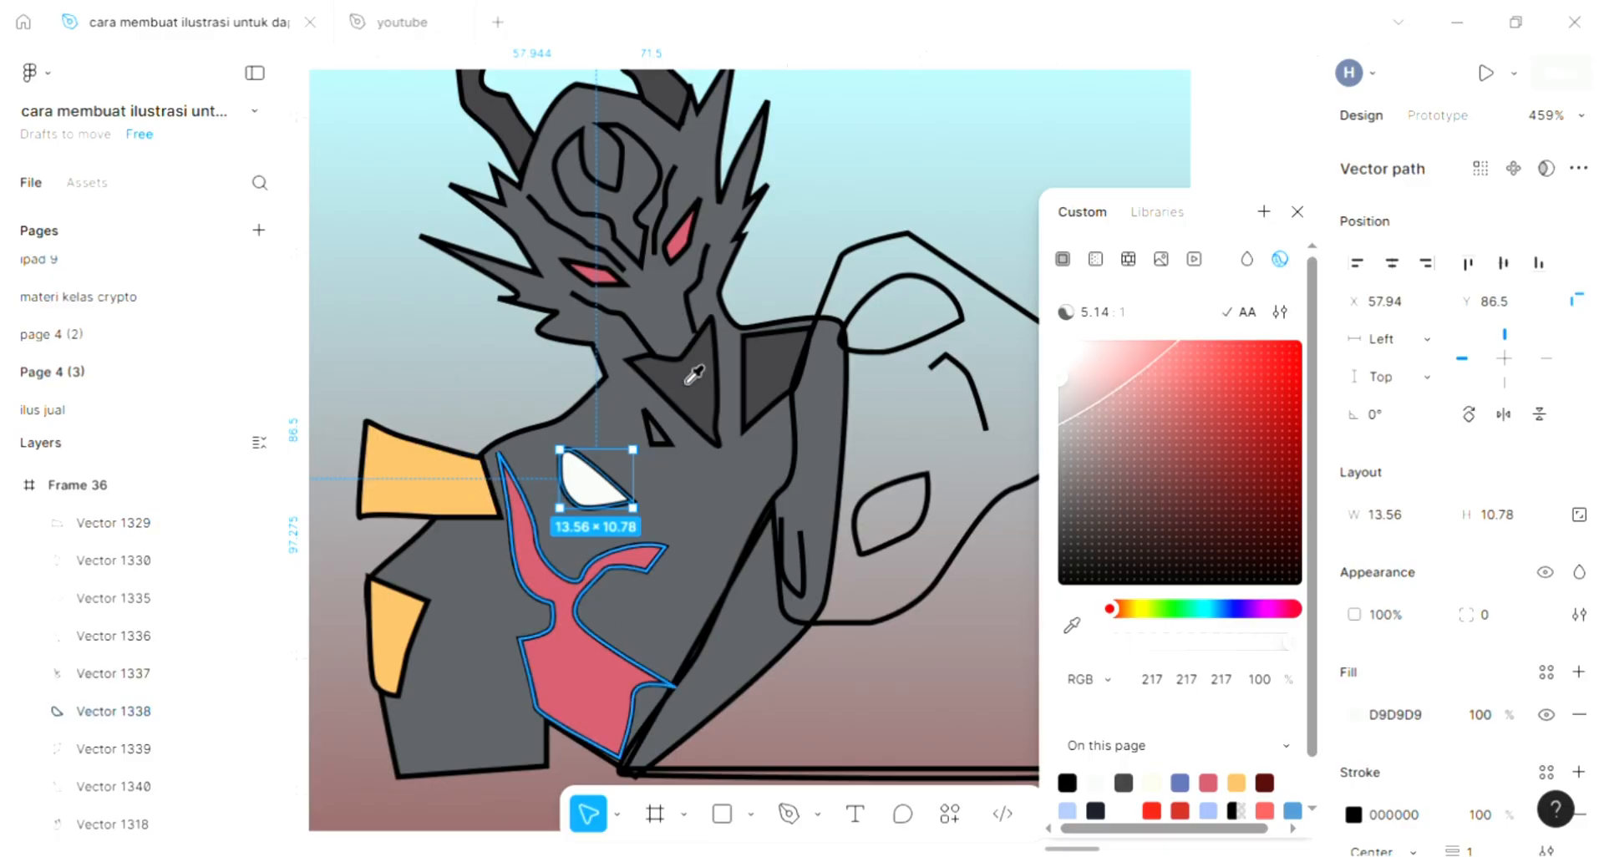
pyautogui.click(686, 385)
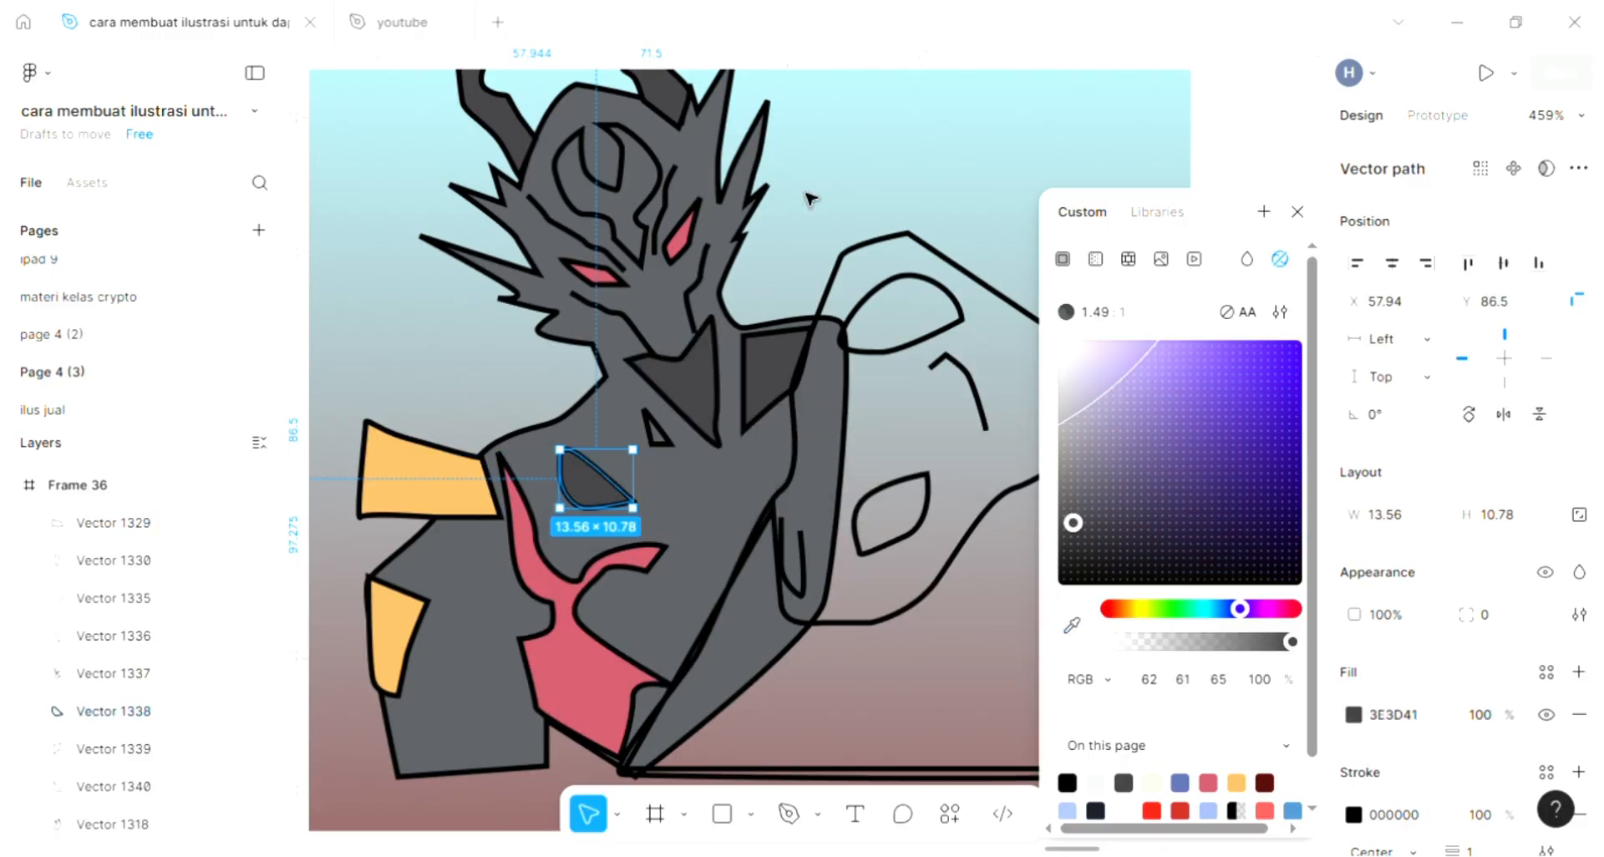
pyautogui.press('Escape')
pyautogui.press('Escape')
# - Fill the small triangle just below the pointed chin piece with the same dark grey, 3E3D41
pyautogui.click(669, 456)
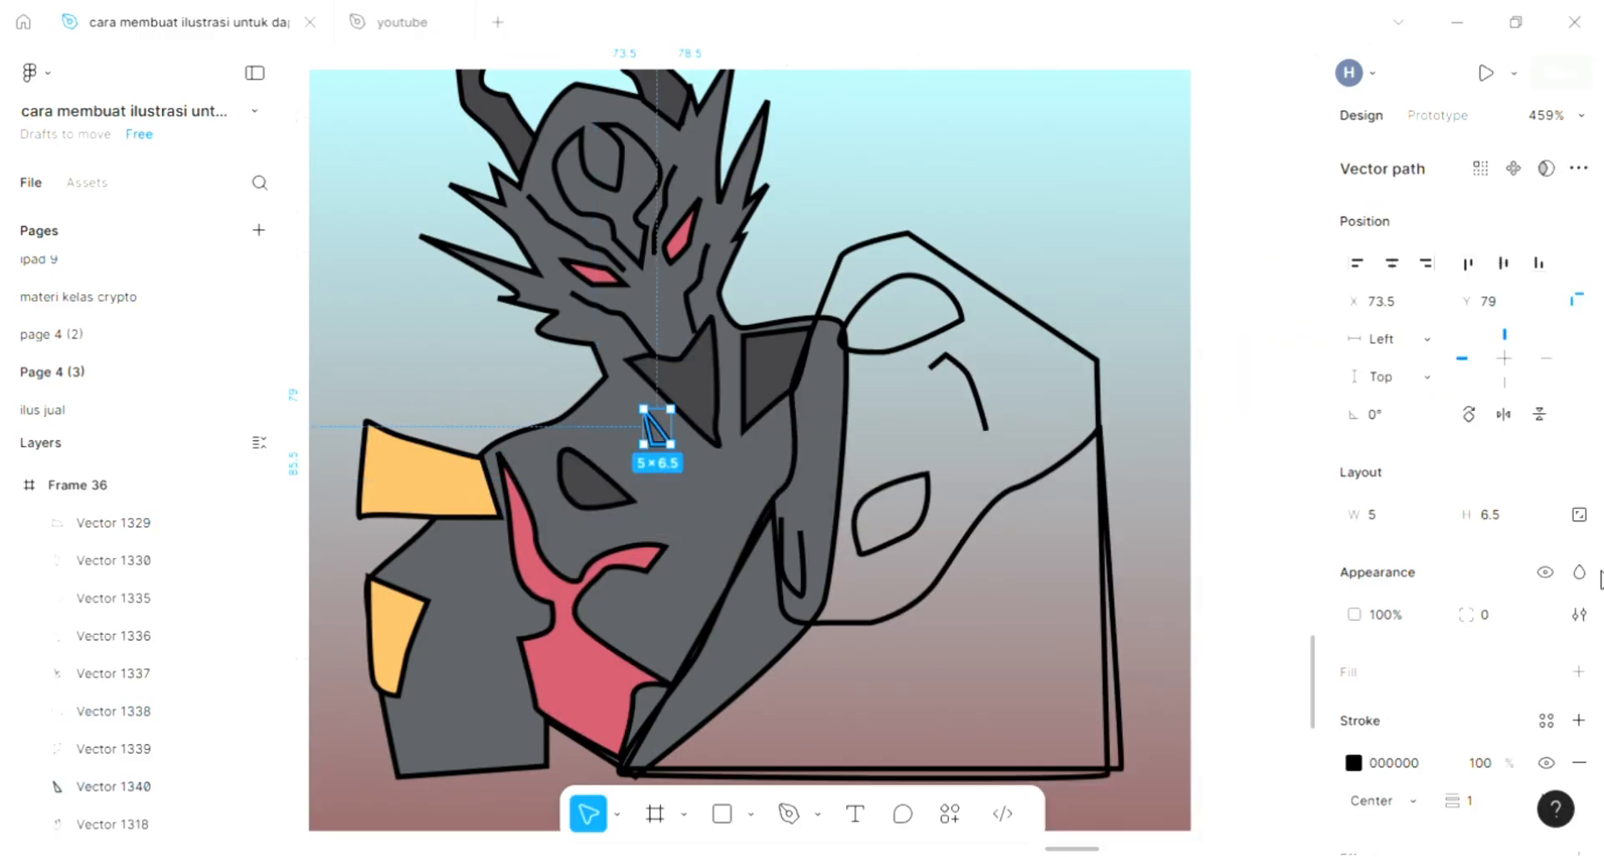
pyautogui.click(1577, 673)
pyautogui.press('i')
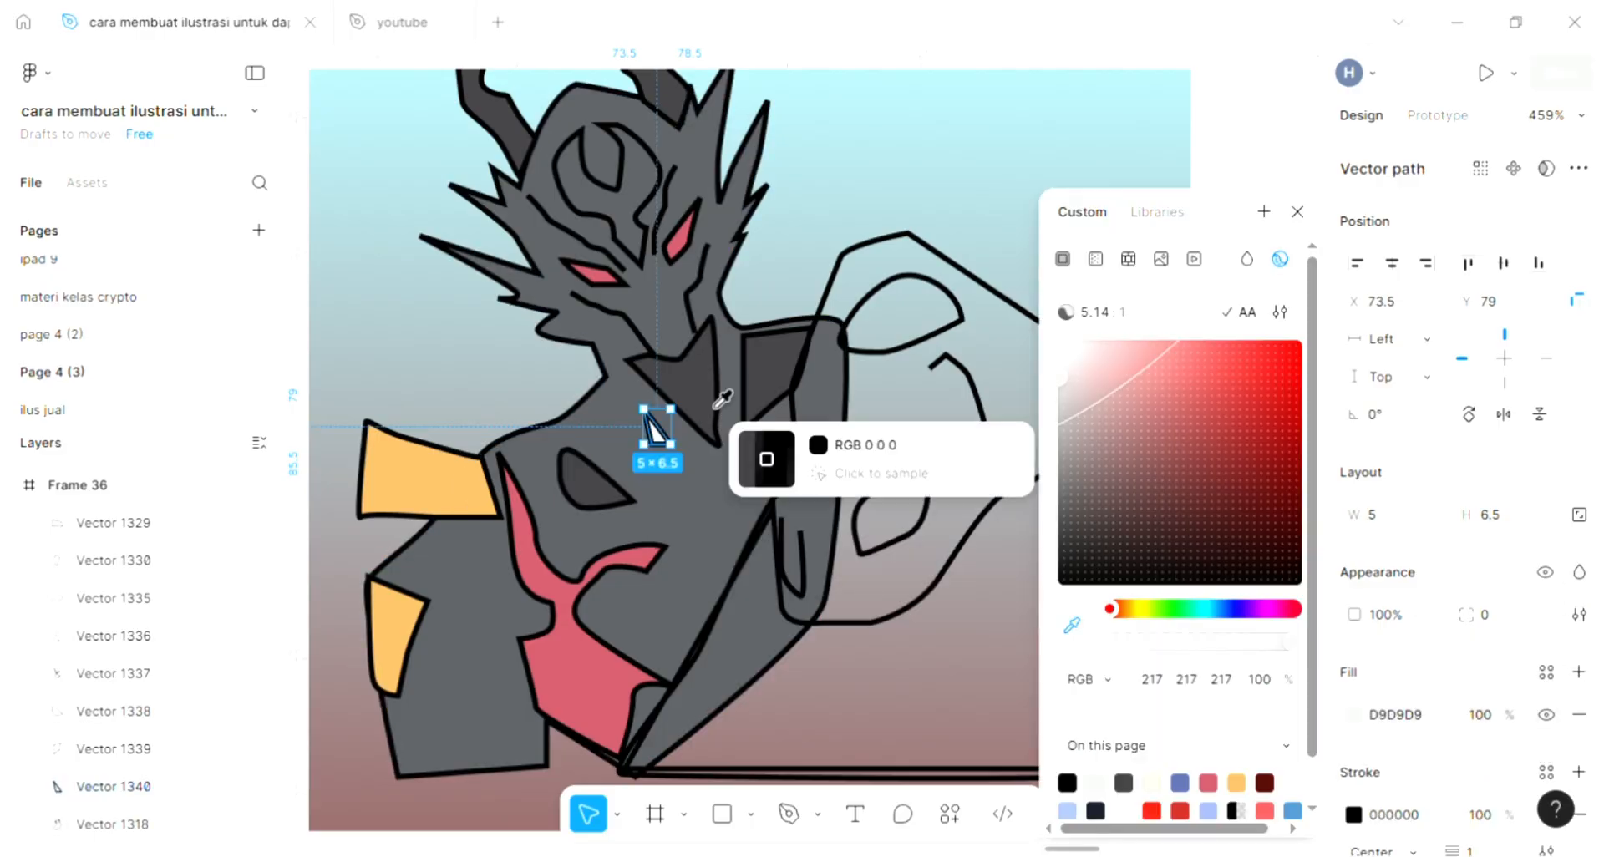
pyautogui.click(686, 393)
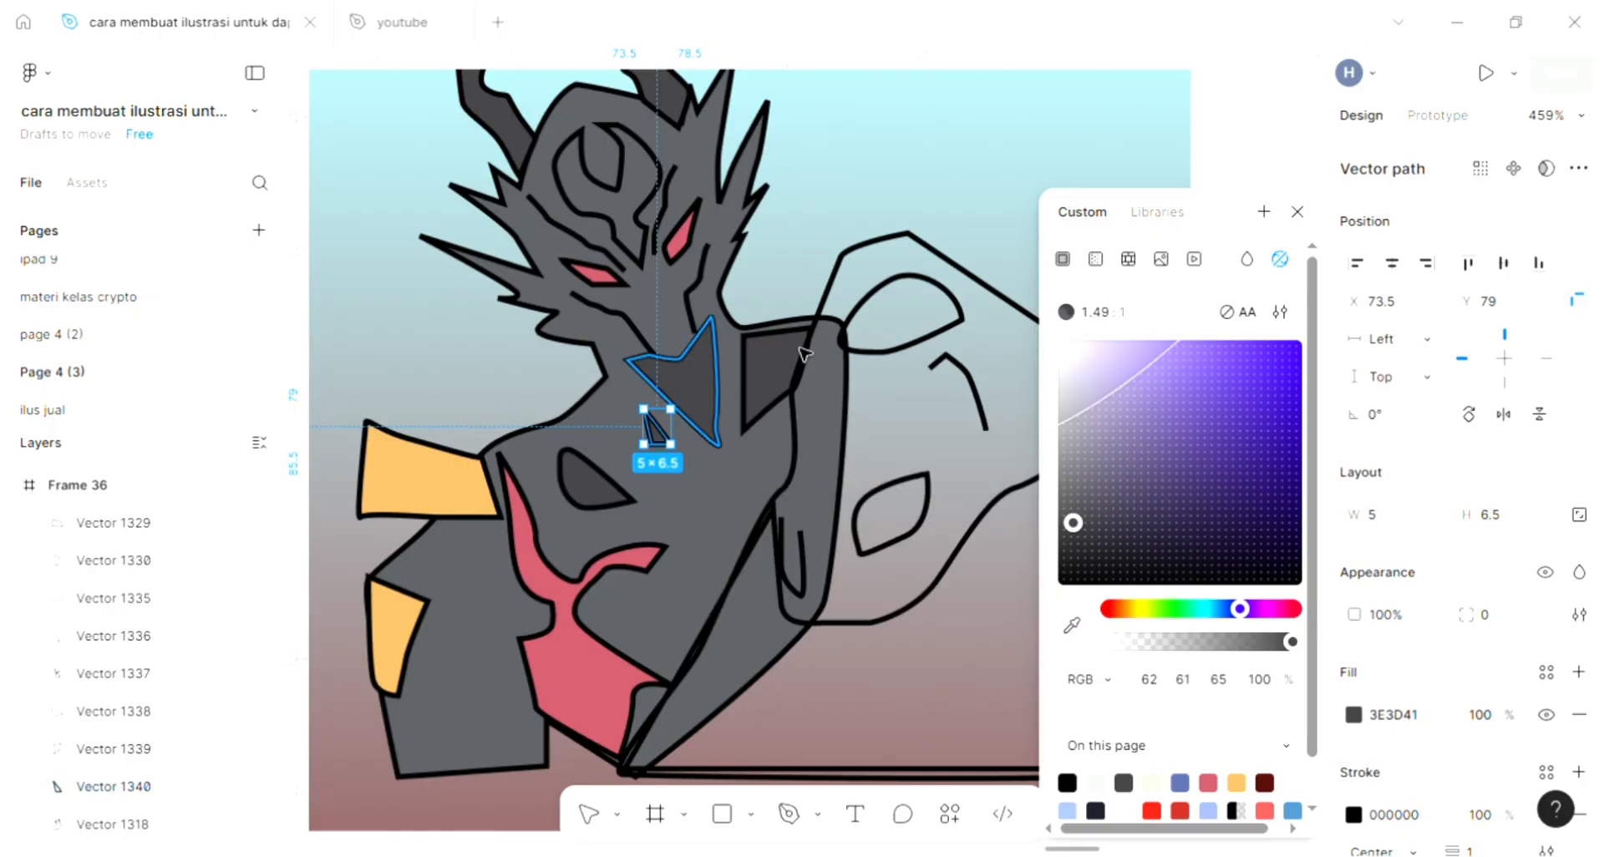
pyautogui.click(806, 252)
# - Fill the large shape covering the right shoulder and side with the palette's cream, FFE2D3
pyautogui.scroll(1, 806, 412)
pyautogui.hscroll(1, 806, 412)
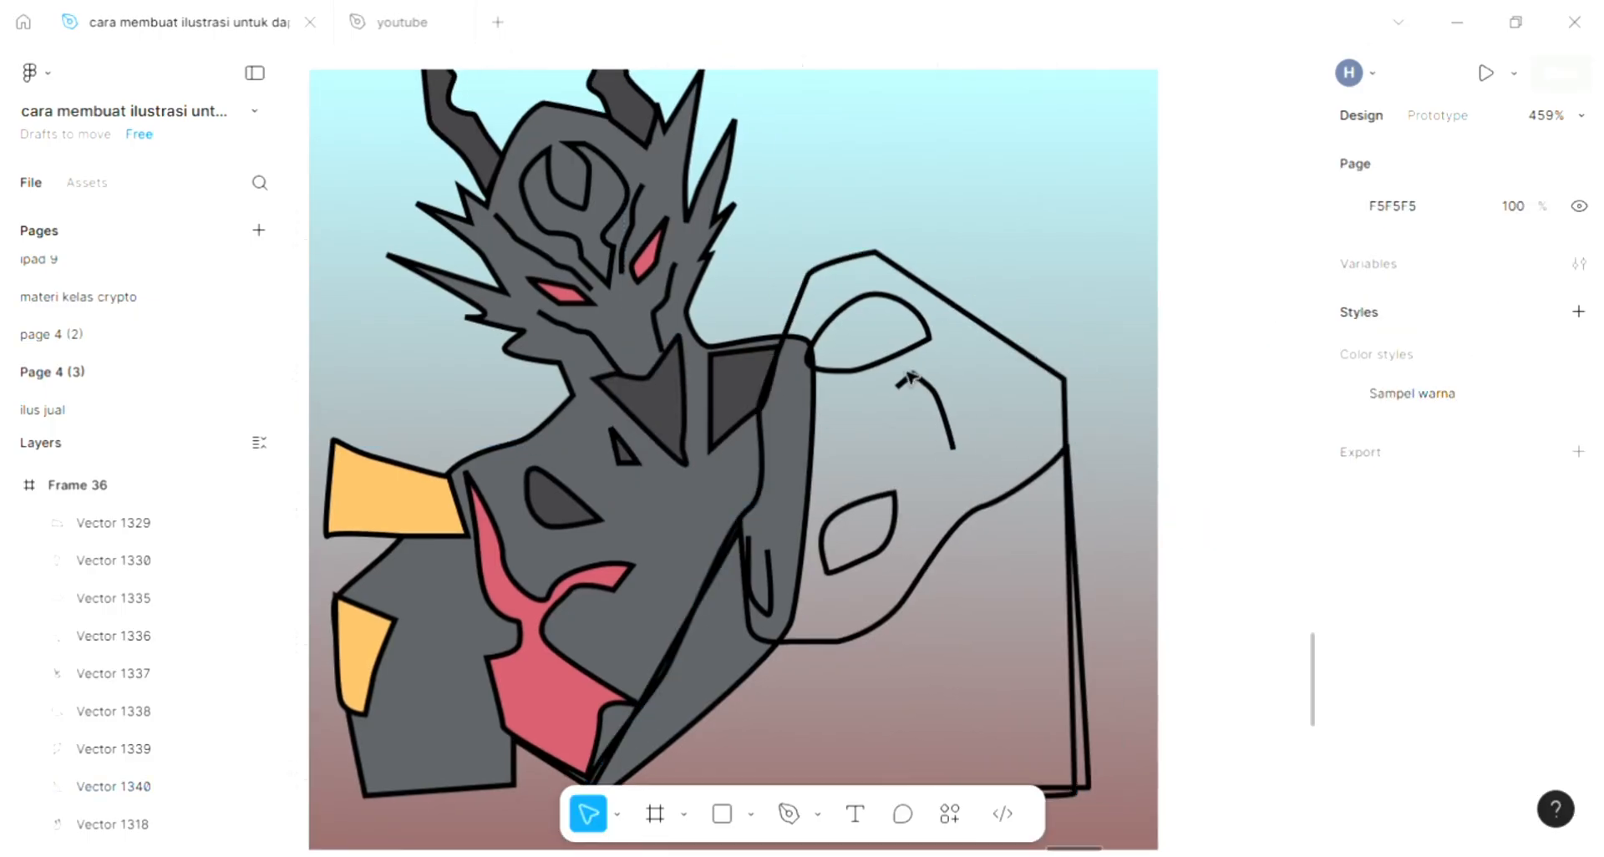
pyautogui.click(1069, 435)
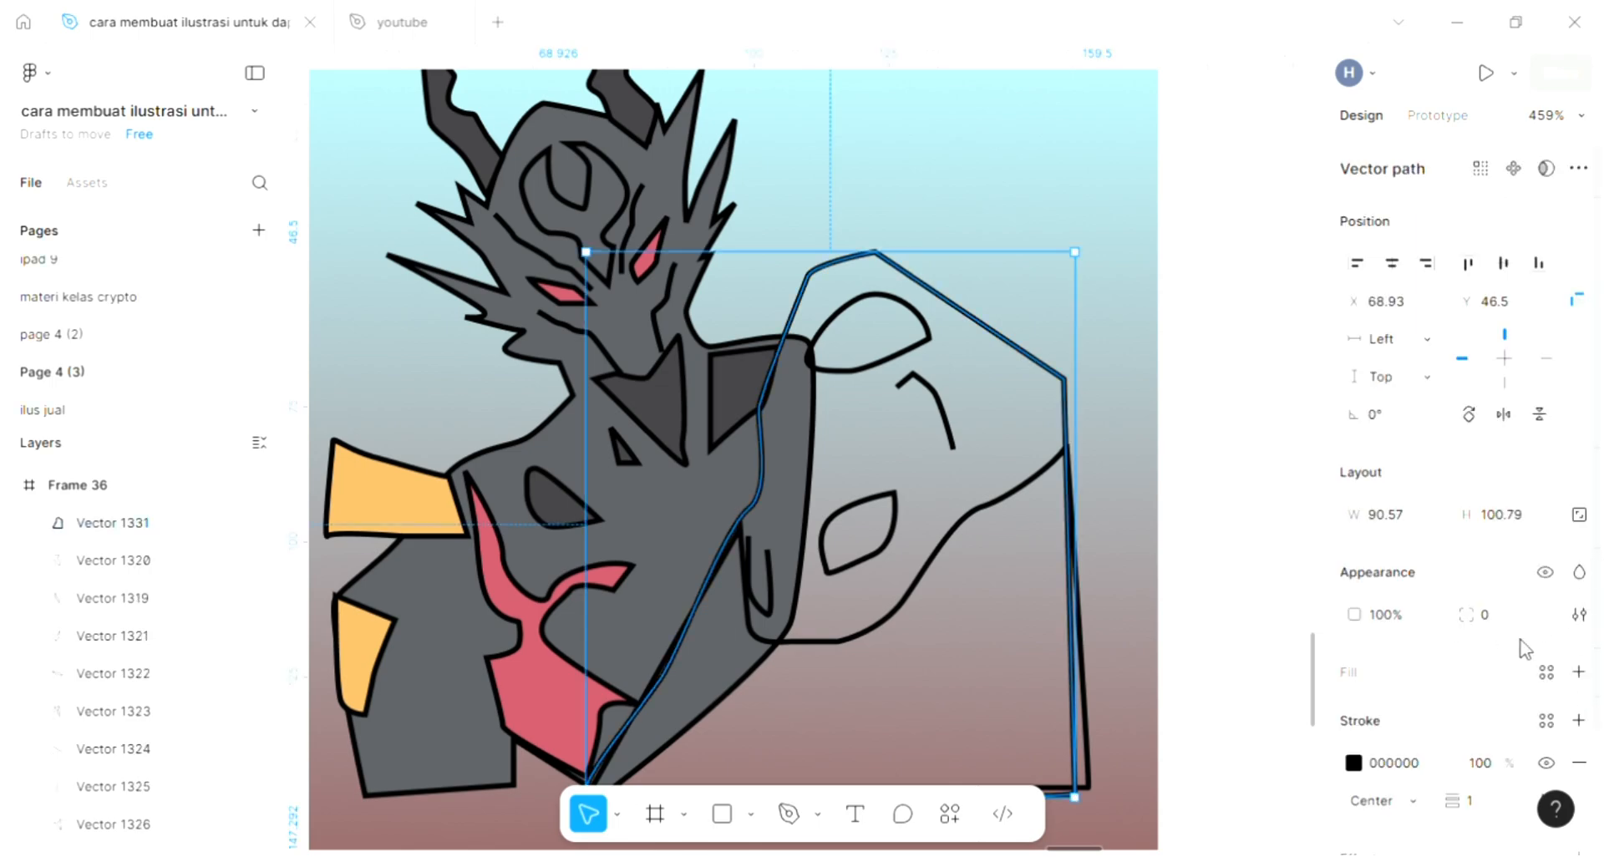
pyautogui.click(1577, 684)
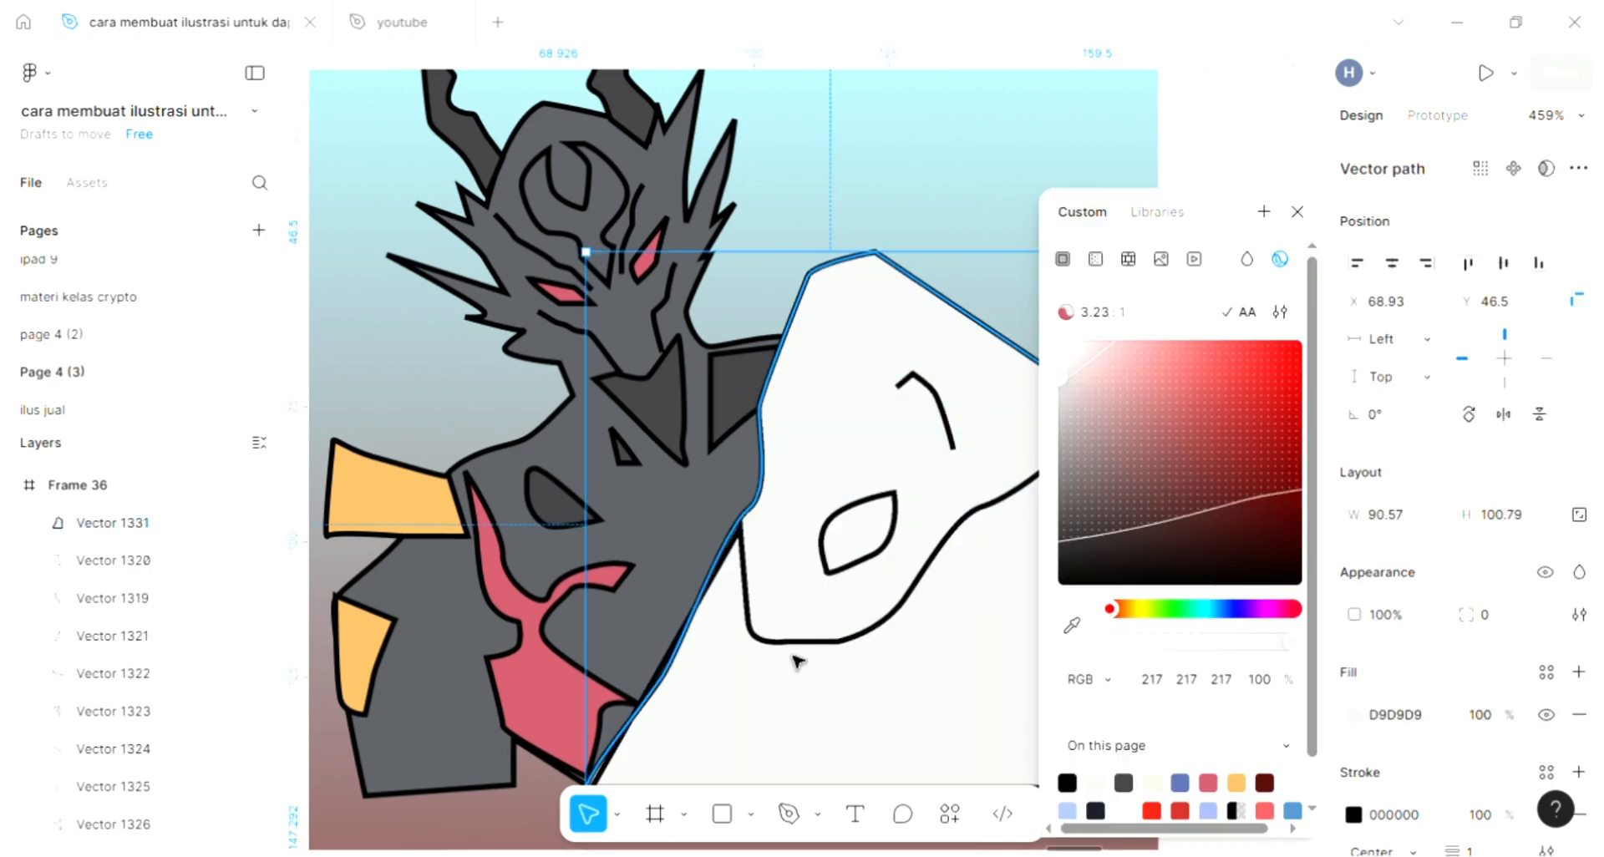
pyautogui.hscroll(-3, 770, 645)
pyautogui.hscroll(-3, 770, 646)
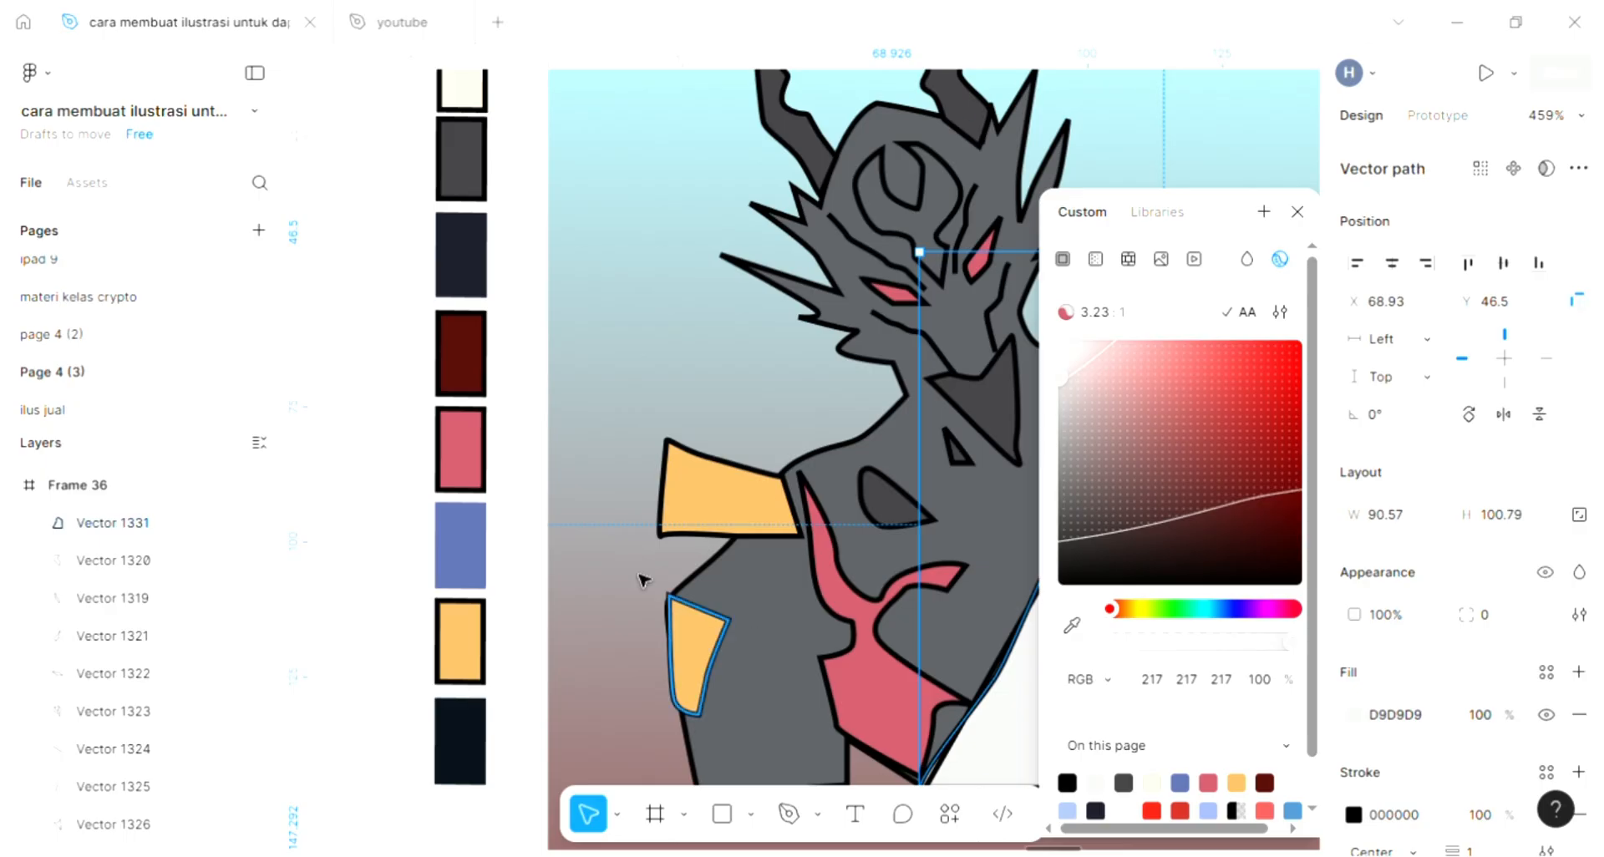
pyautogui.scroll(4, 644, 574)
pyautogui.press('i')
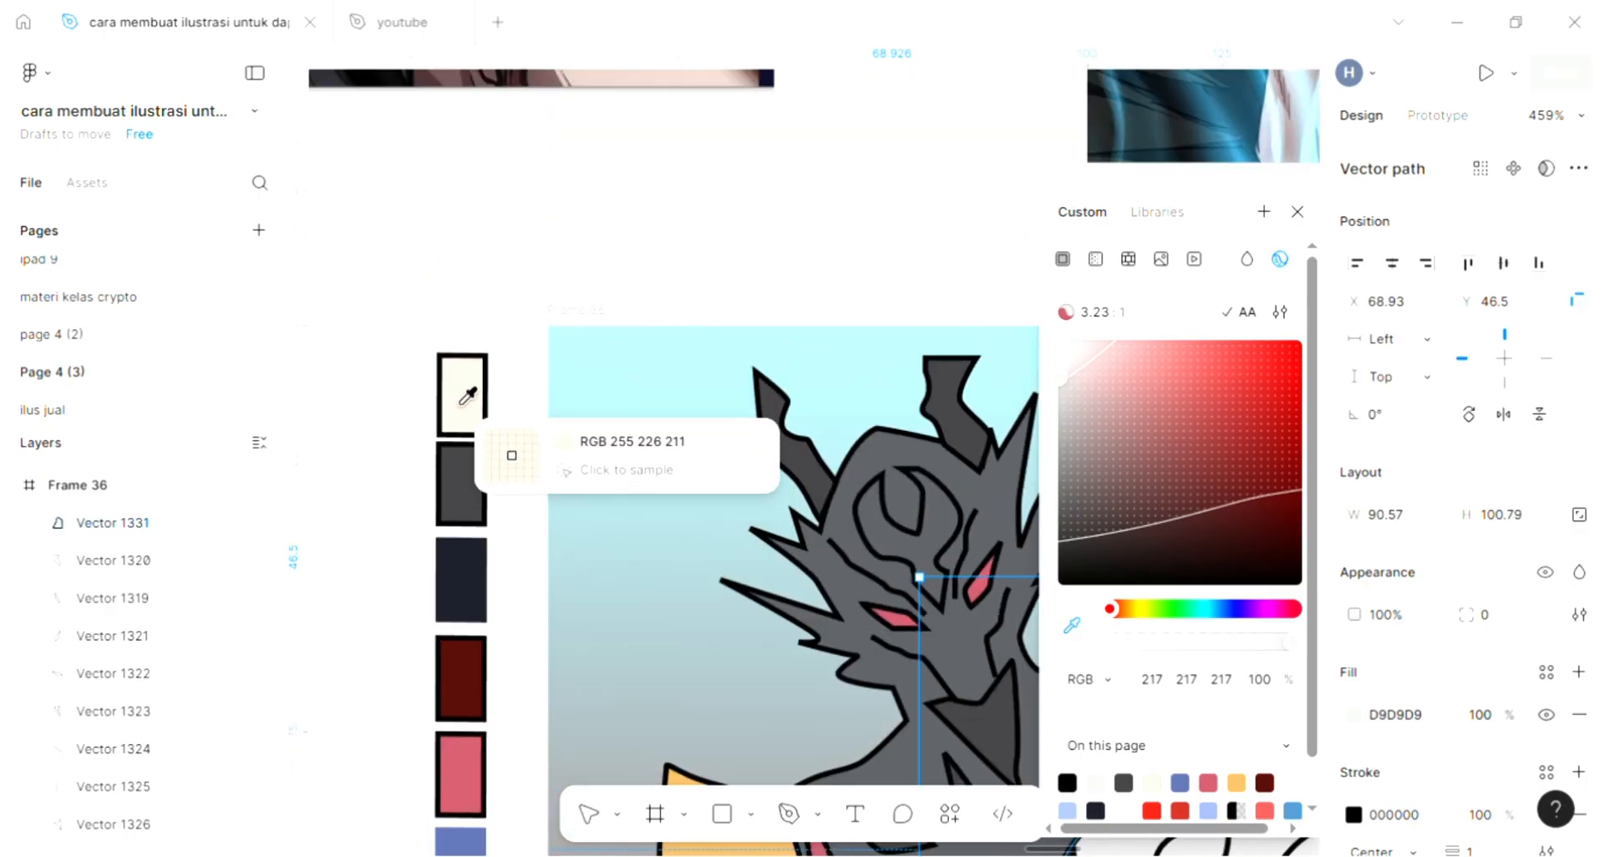
pyautogui.click(460, 412)
pyautogui.hscroll(2, 660, 600)
pyautogui.hscroll(6, 657, 600)
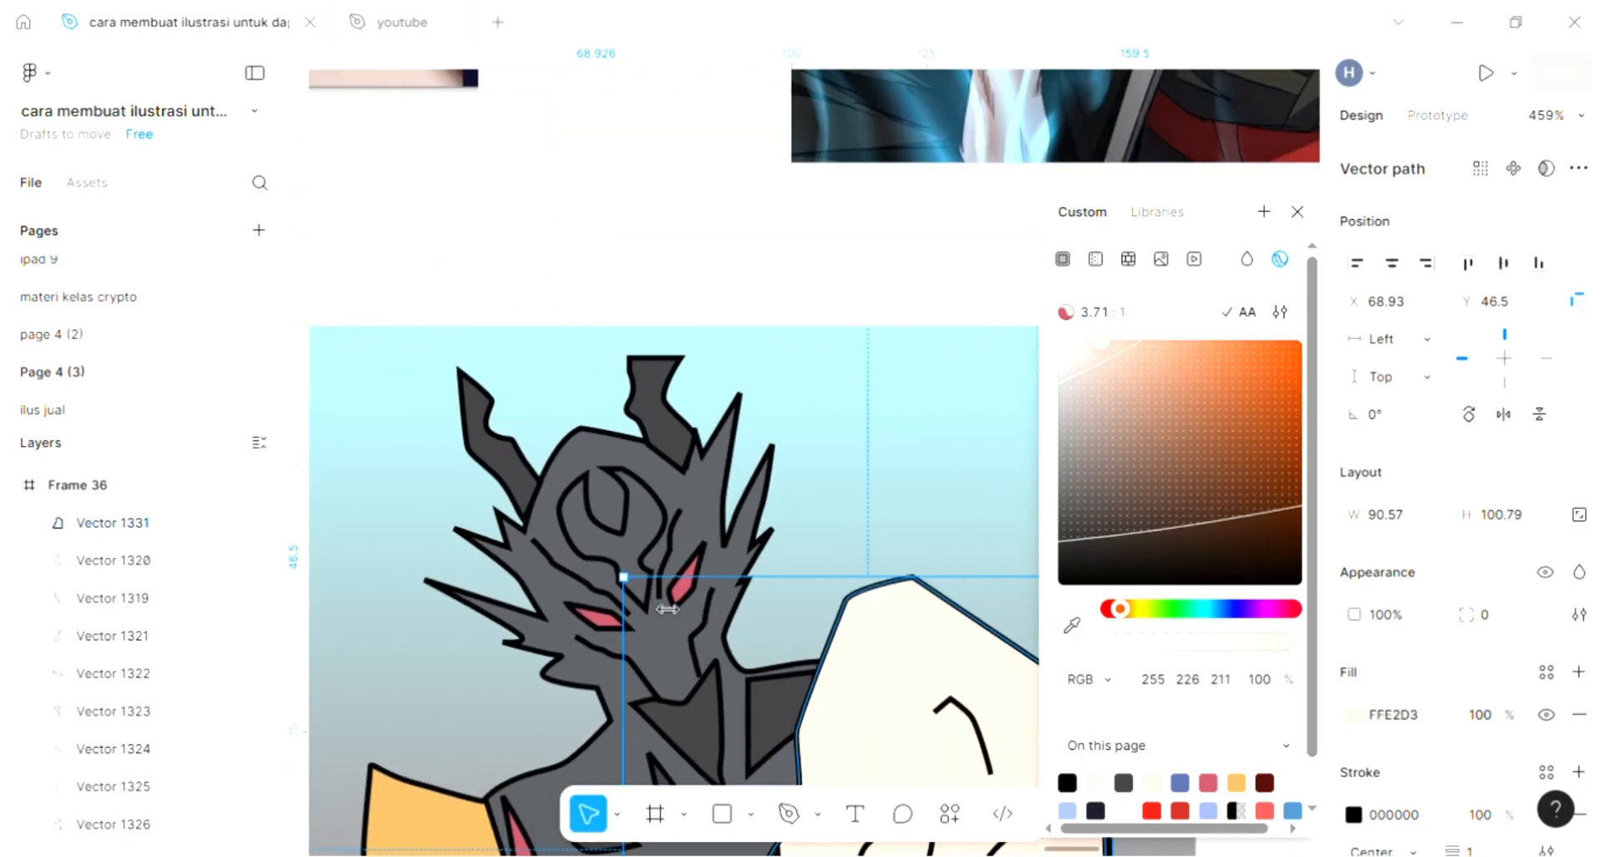
pyautogui.scroll(-6, 659, 598)
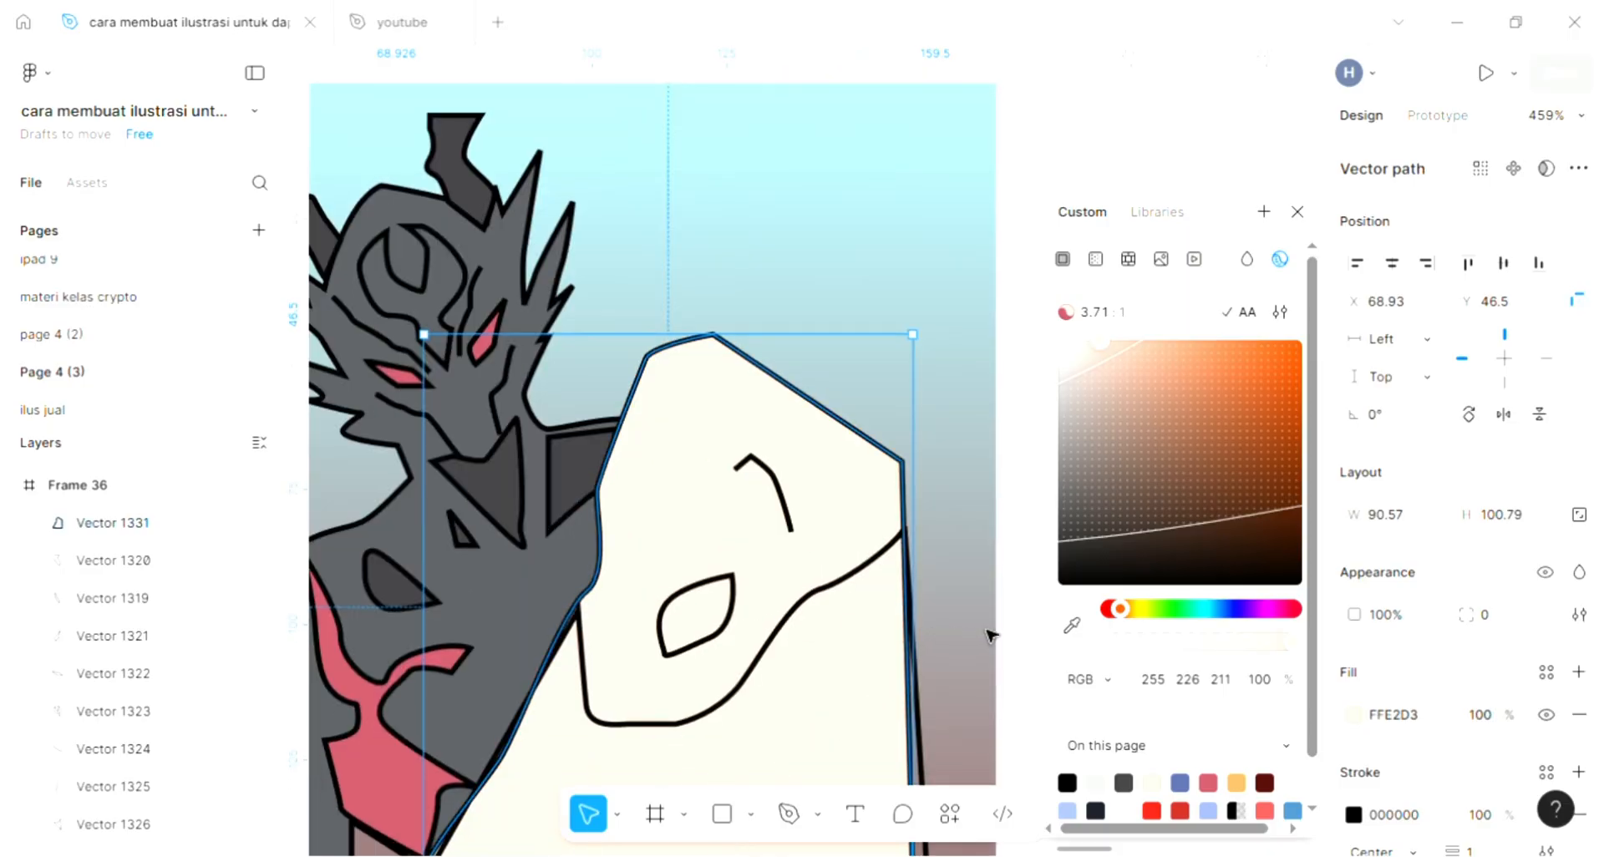
pyautogui.click(990, 636)
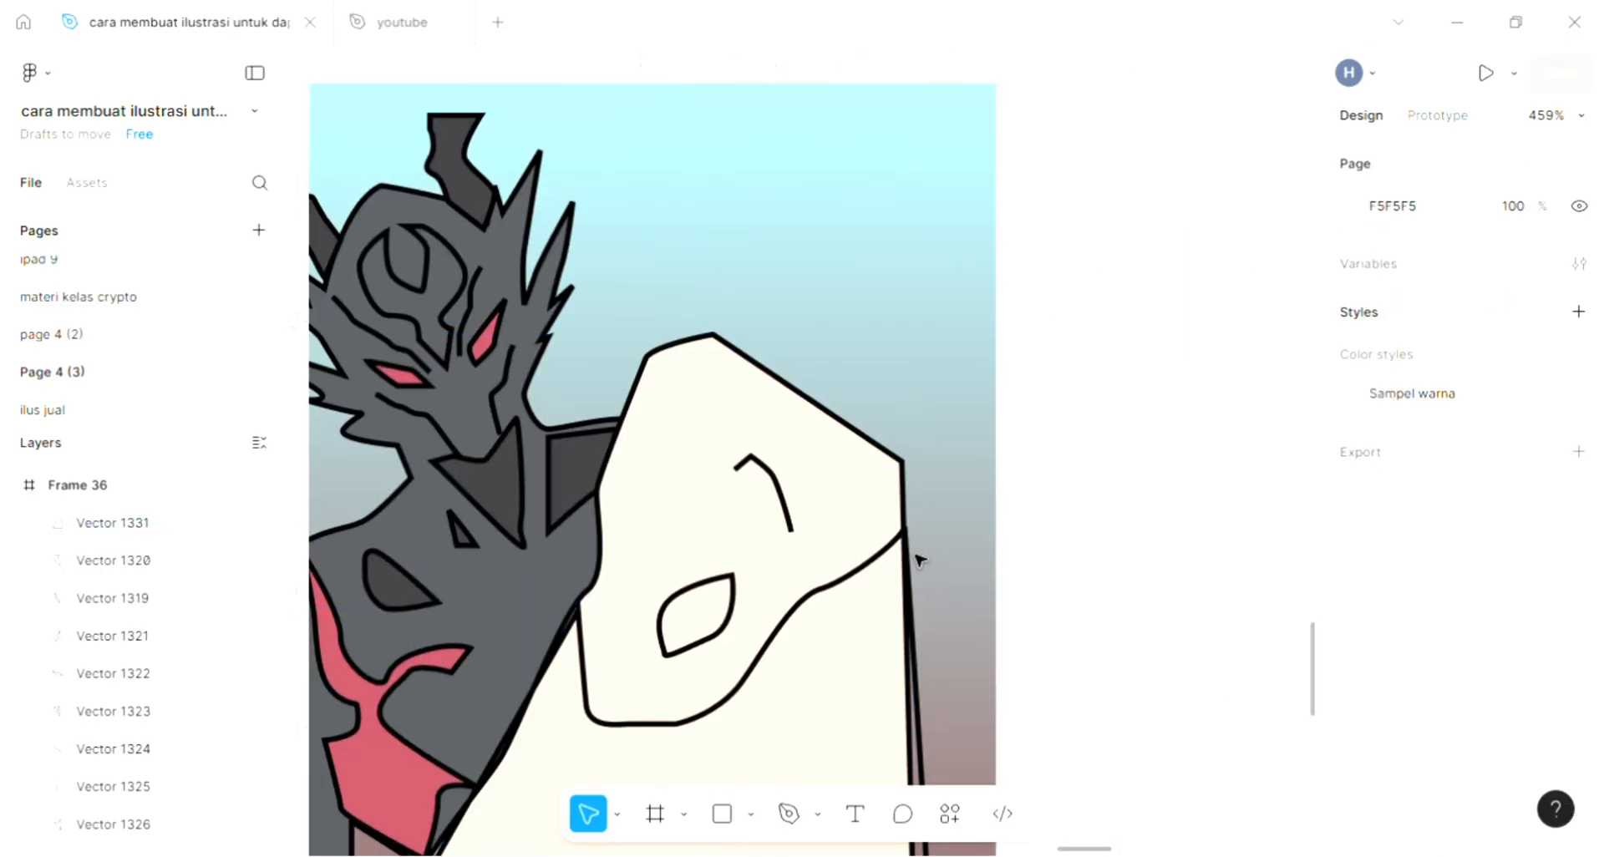
# - Send the large cream shape backward in the stacking order, beneath the eye, nose and other detail outlines drawn over it
pyautogui.click(867, 575)
pyautogui.click(867, 578)
pyautogui.click(864, 497)
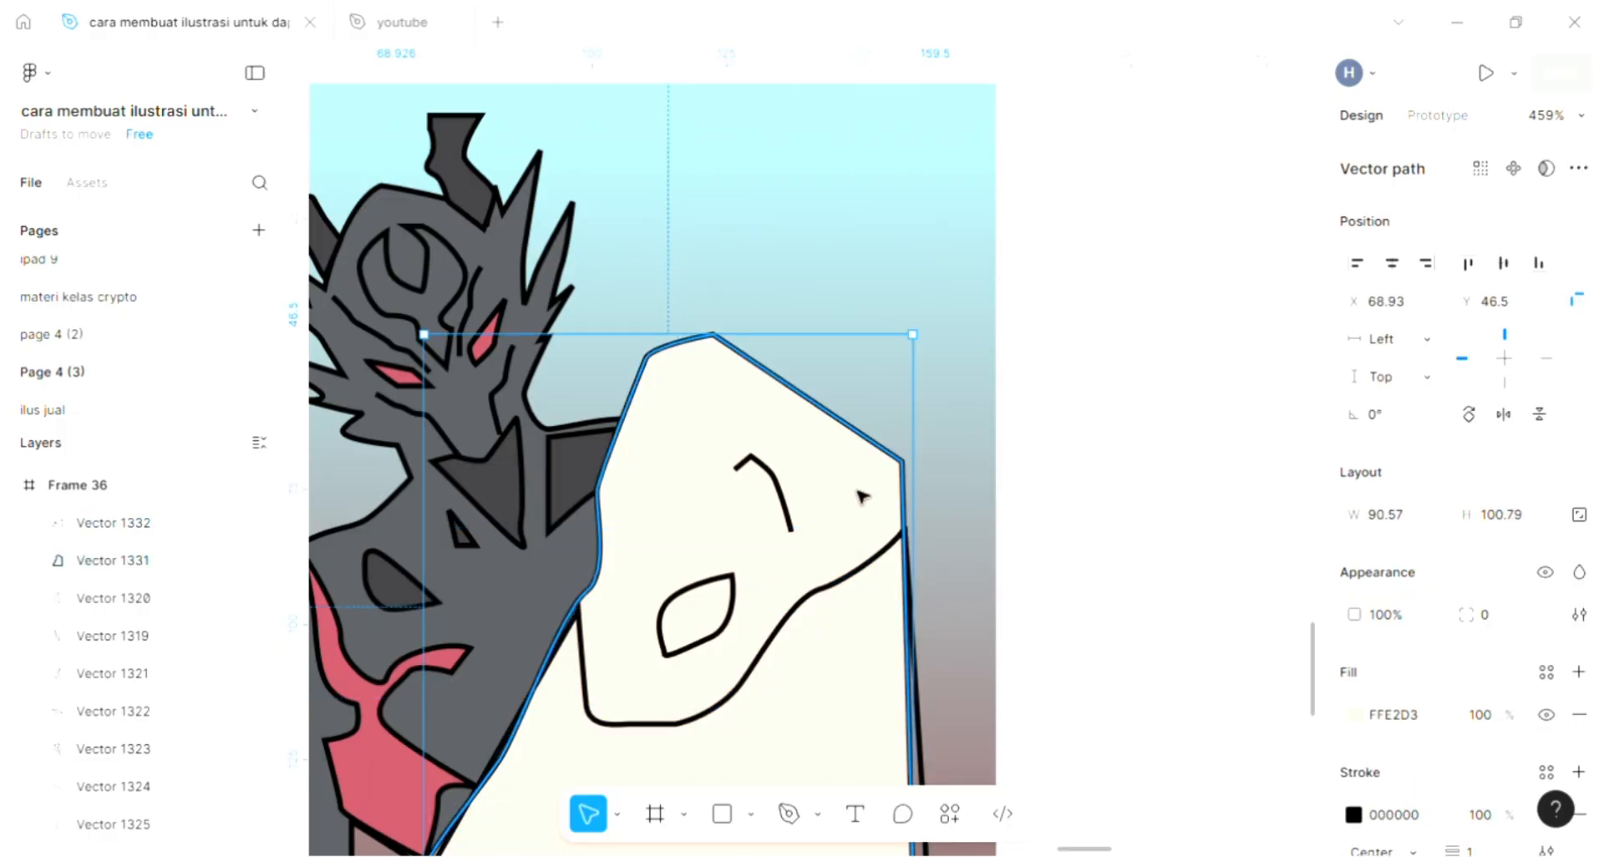
pyautogui.hotkey('ctrl', '[')
pyautogui.hotkey('ctrl', '[')
pyautogui.hotkey('ctrl', '[')
pyautogui.hotkey('ctrl', '[')
pyautogui.hotkey('ctrl', '[')
pyautogui.hotkey('ctrl', '[')
pyautogui.hotkey('ctrl', '[')
pyautogui.hotkey('ctrl', '[')
pyautogui.hotkey('ctrl', '[')
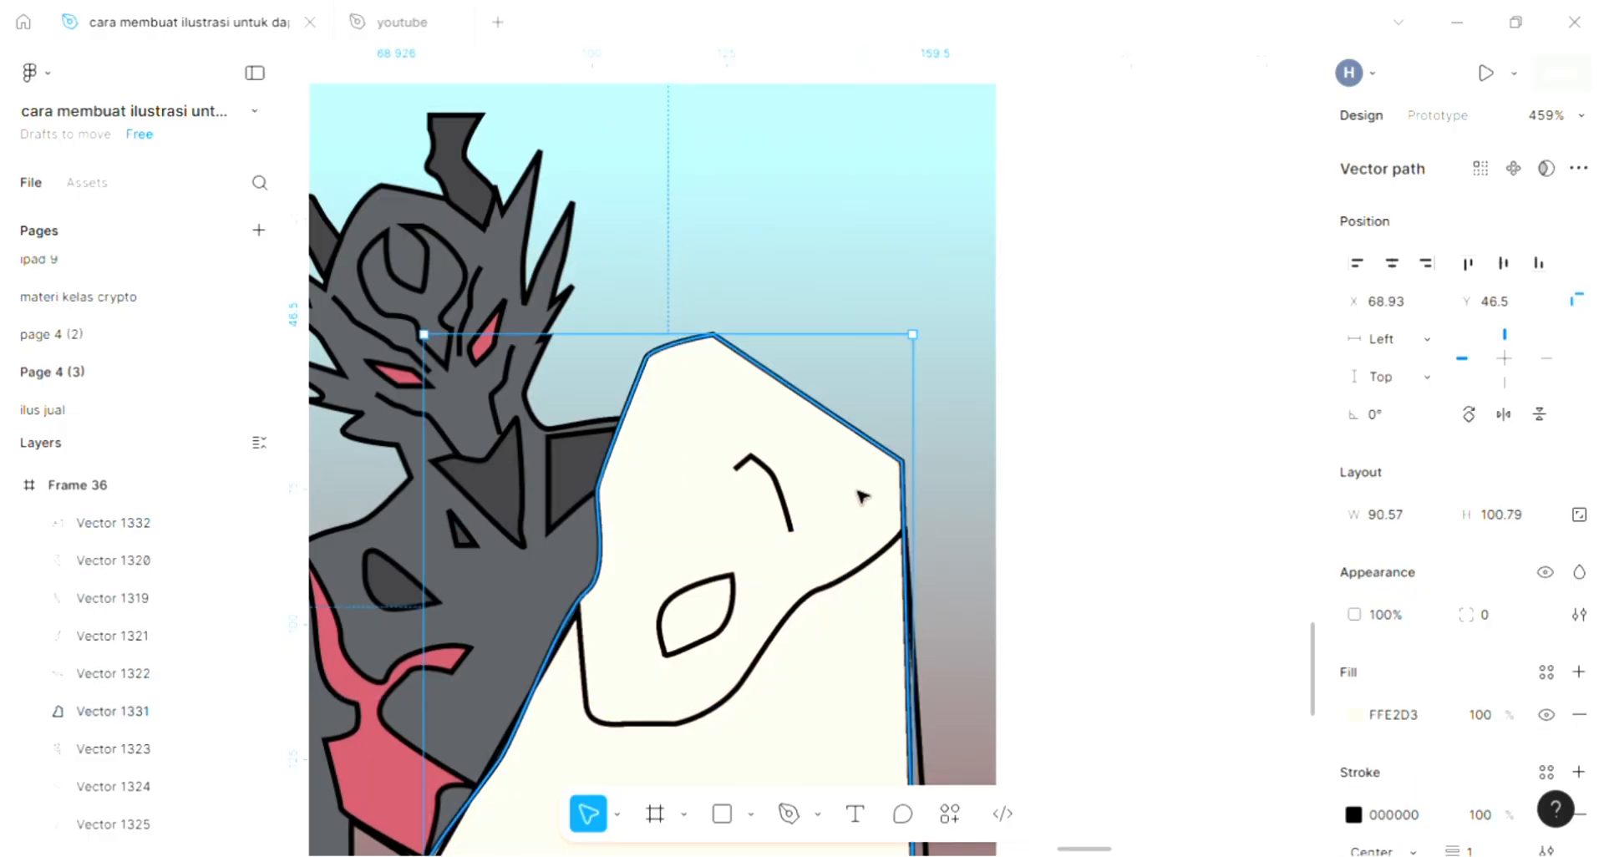
pyautogui.hotkey('ctrl', '[')
pyautogui.hotkey('ctrl', '[')
pyautogui.hotkey('ctrl', '[')
pyautogui.hotkey('ctrl', '[')
pyautogui.hotkey('ctrl', '[')
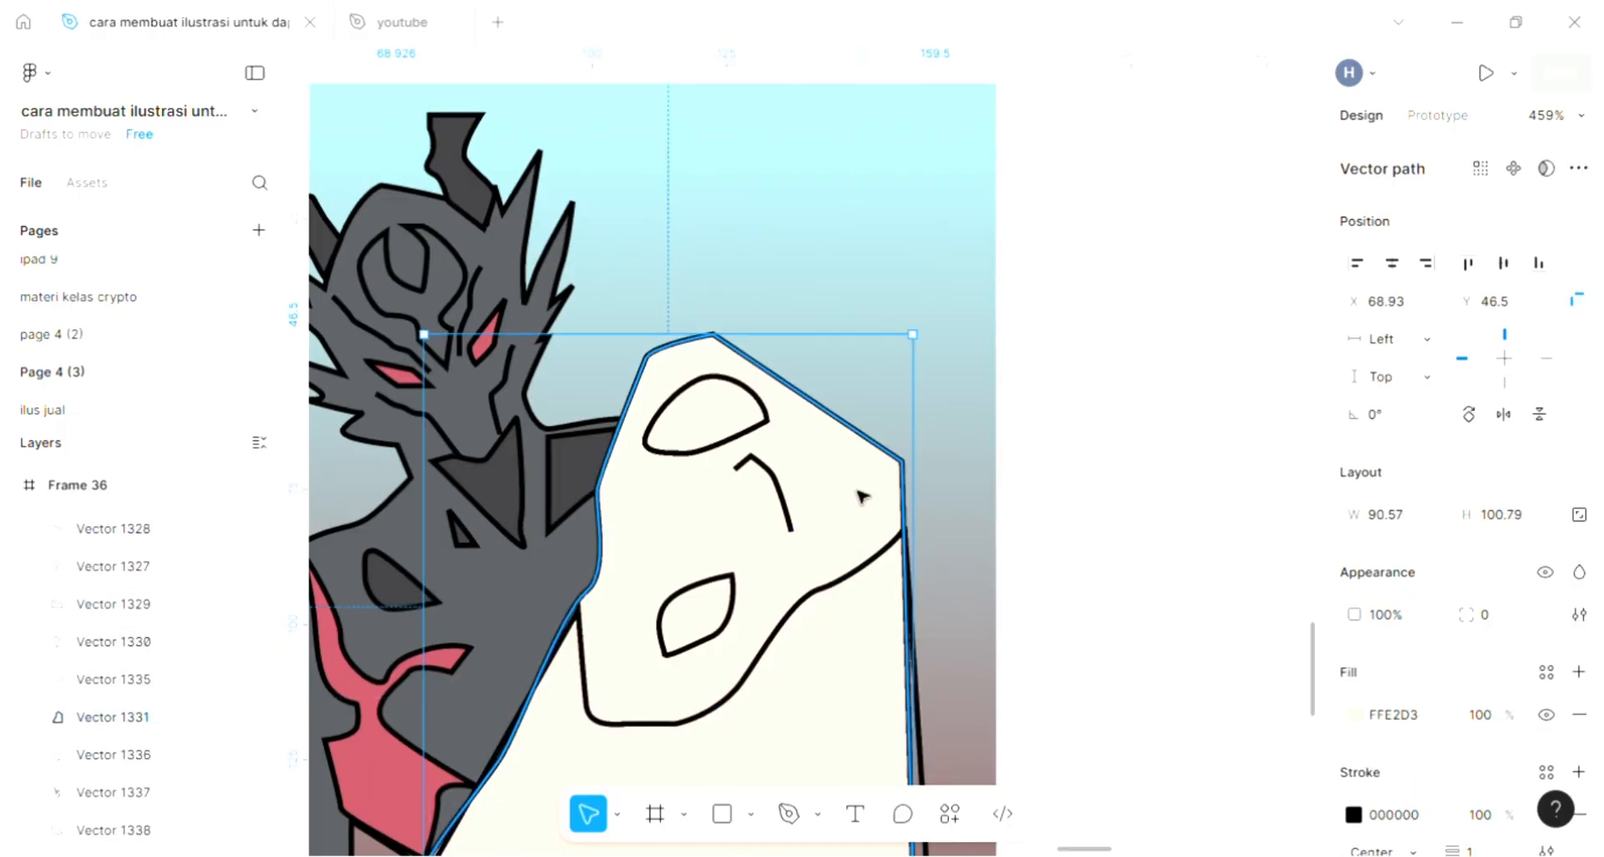
pyautogui.scroll(-1, 884, 518)
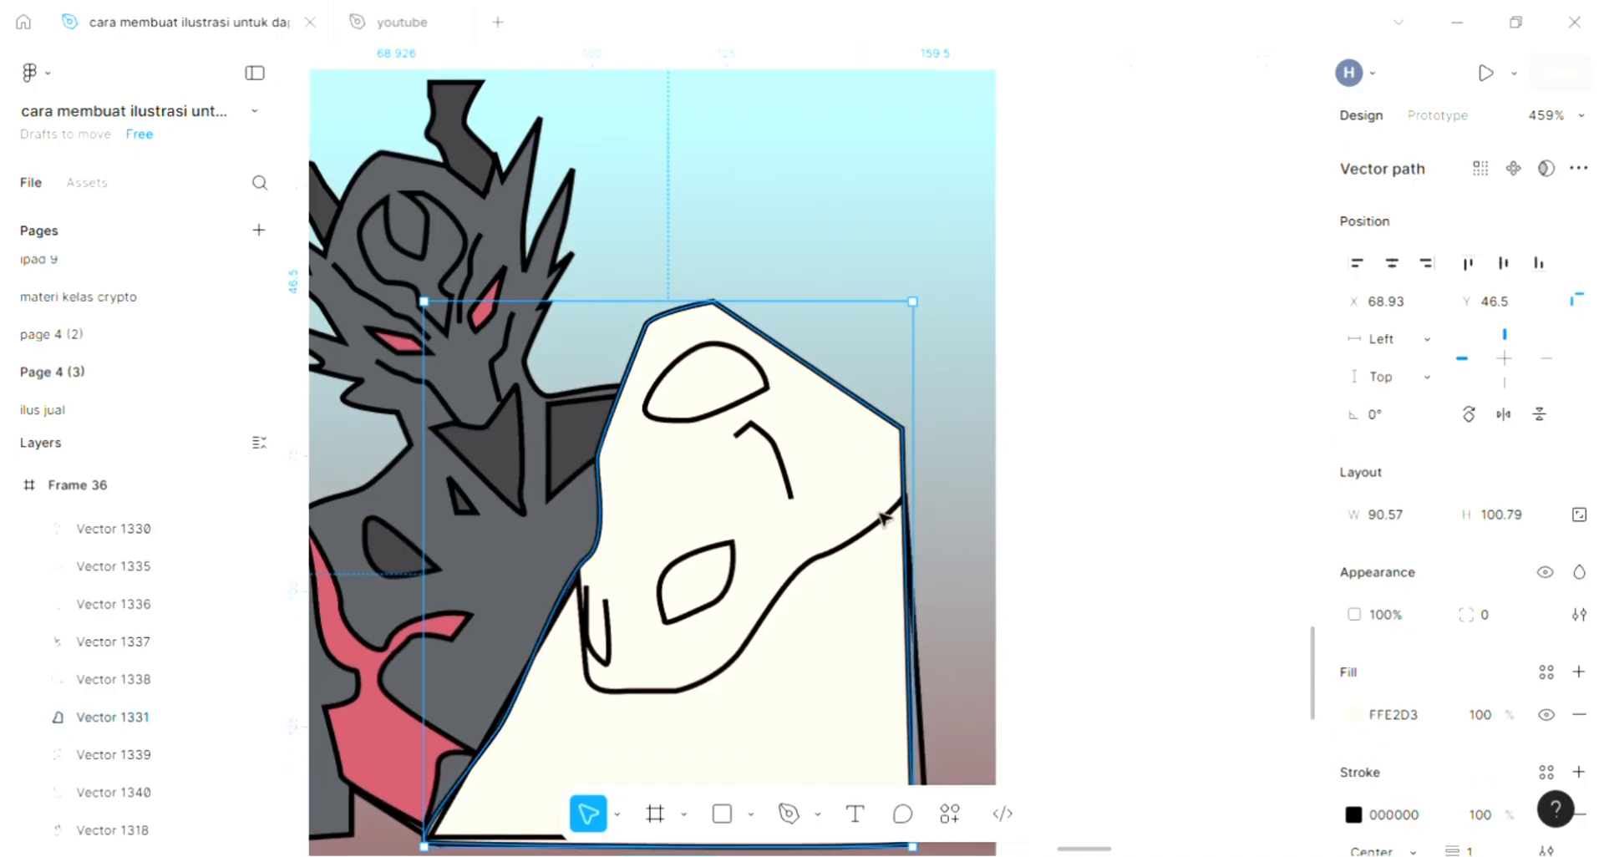
# - Fill the large garment shape below the cream mask with the dark grey sampled from the pointed chin piece
pyautogui.click(831, 565)
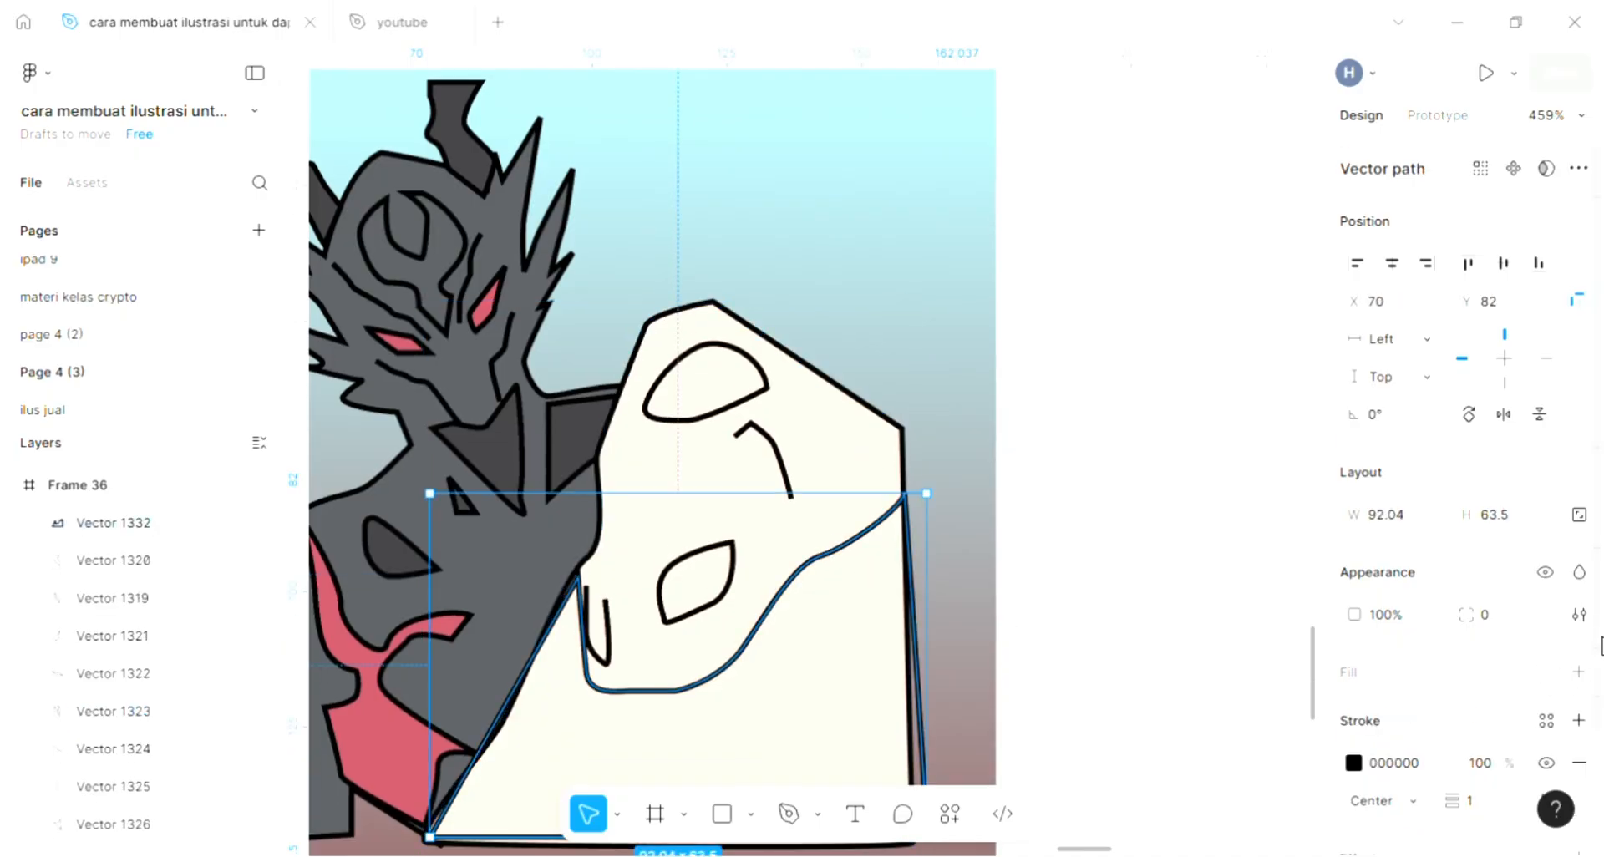
pyautogui.click(1579, 672)
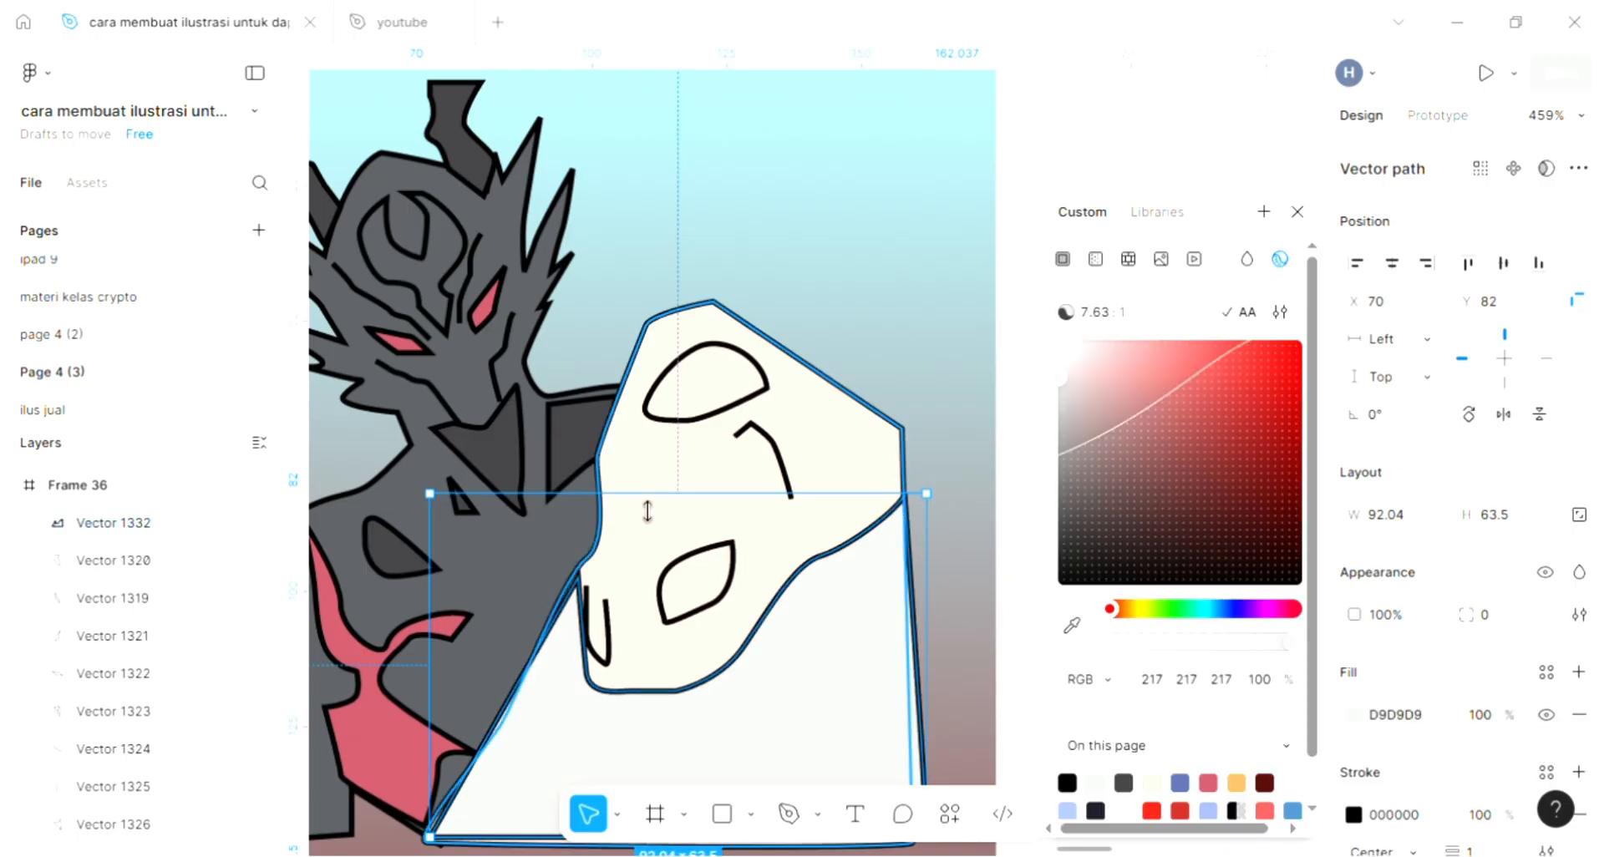
pyautogui.click(1071, 625)
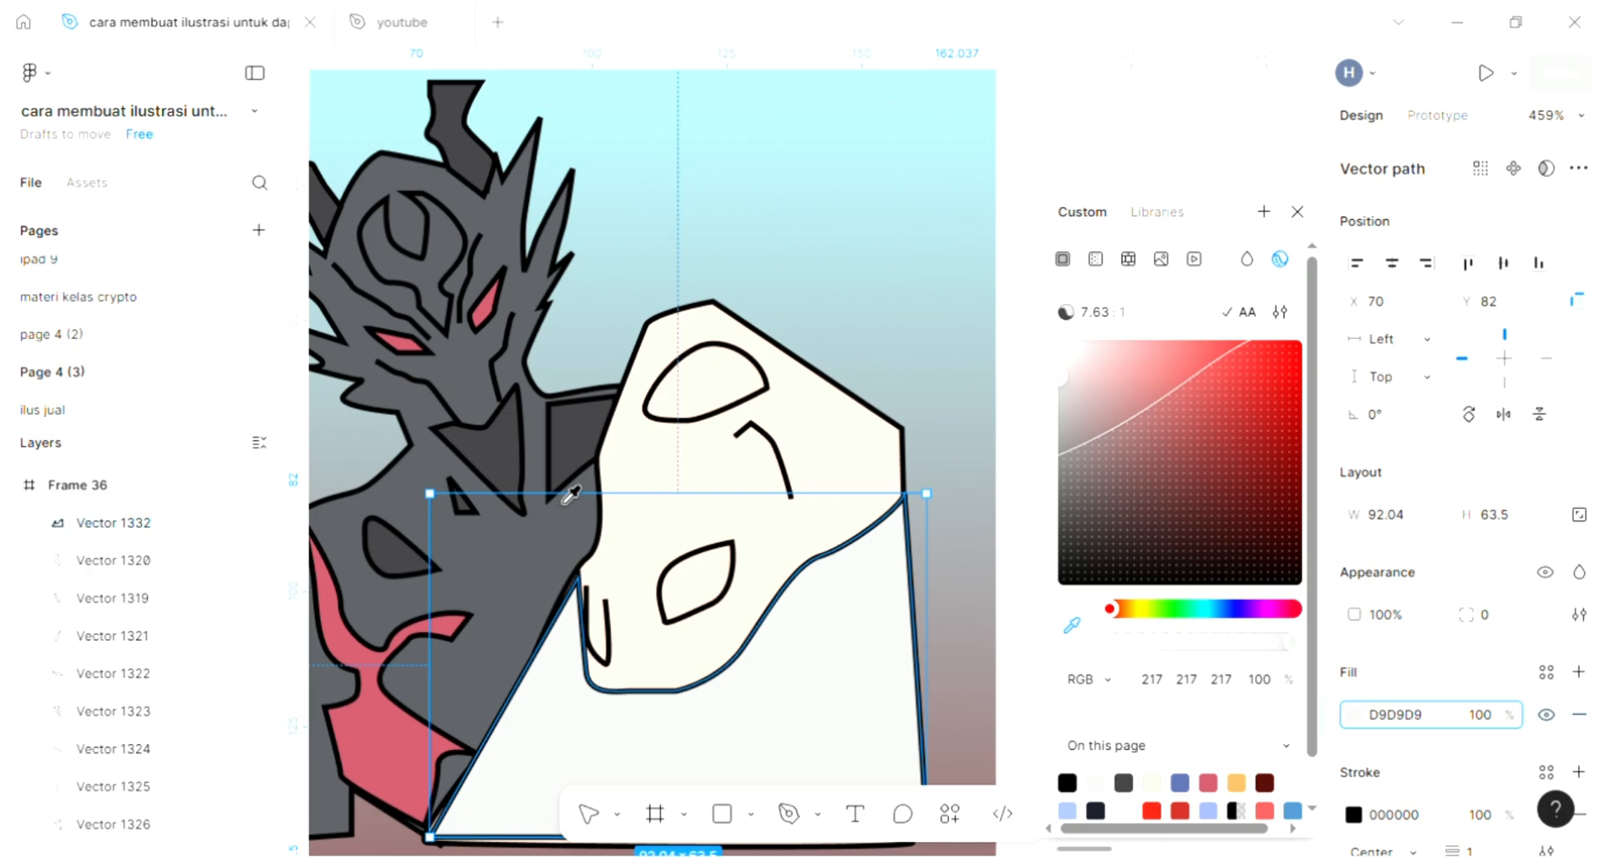
pyautogui.click(518, 446)
pyautogui.press('Escape')
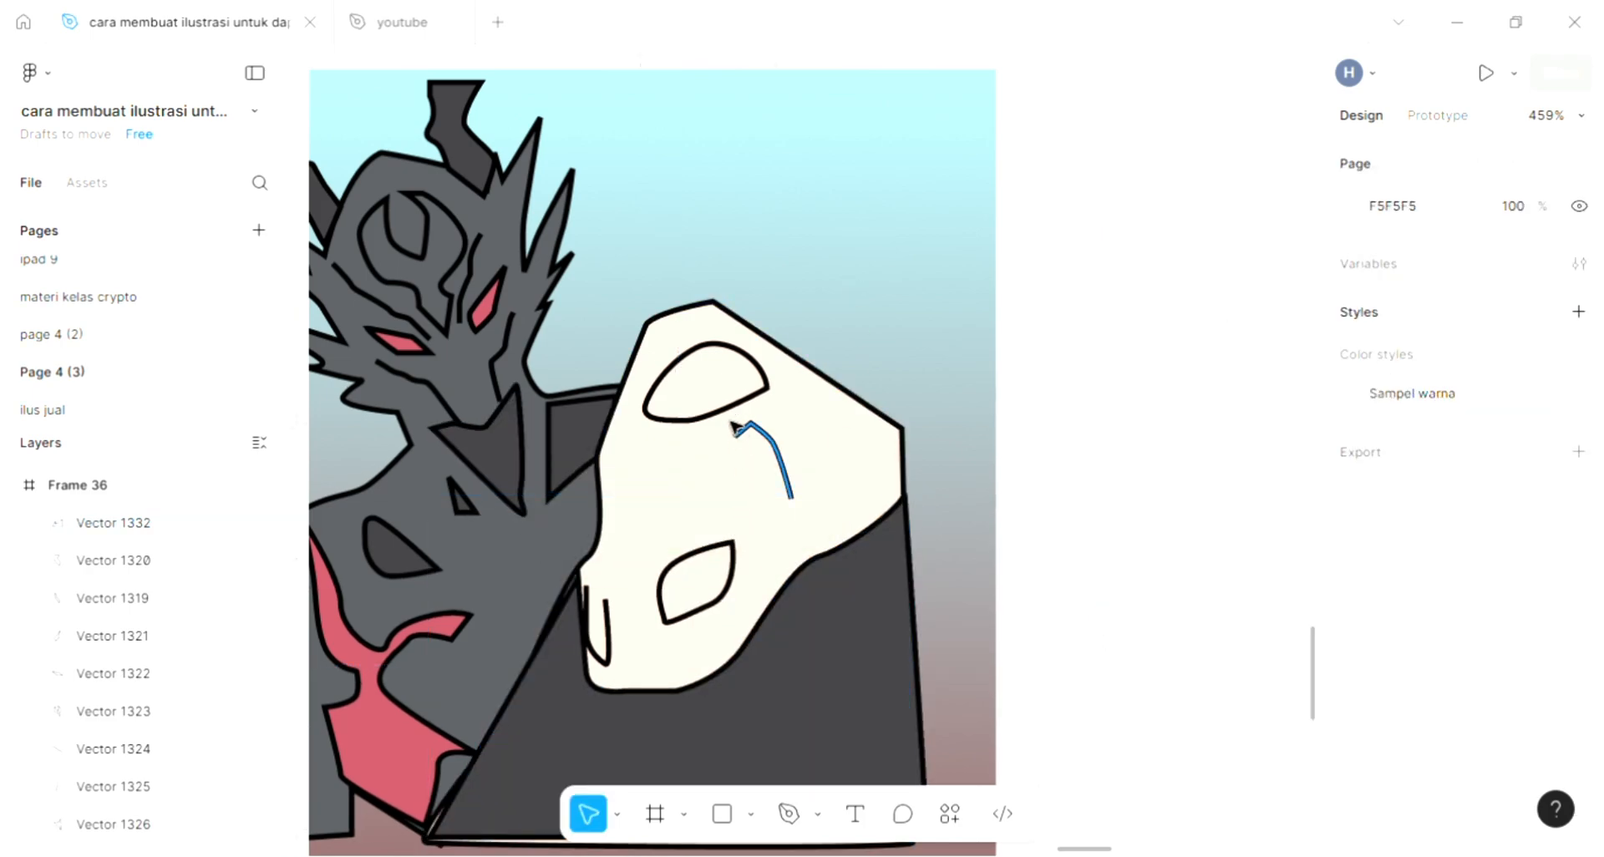
# - Fill both eye shapes on the cream mask with the default light grey, D9D9D9
pyautogui.click(720, 574)
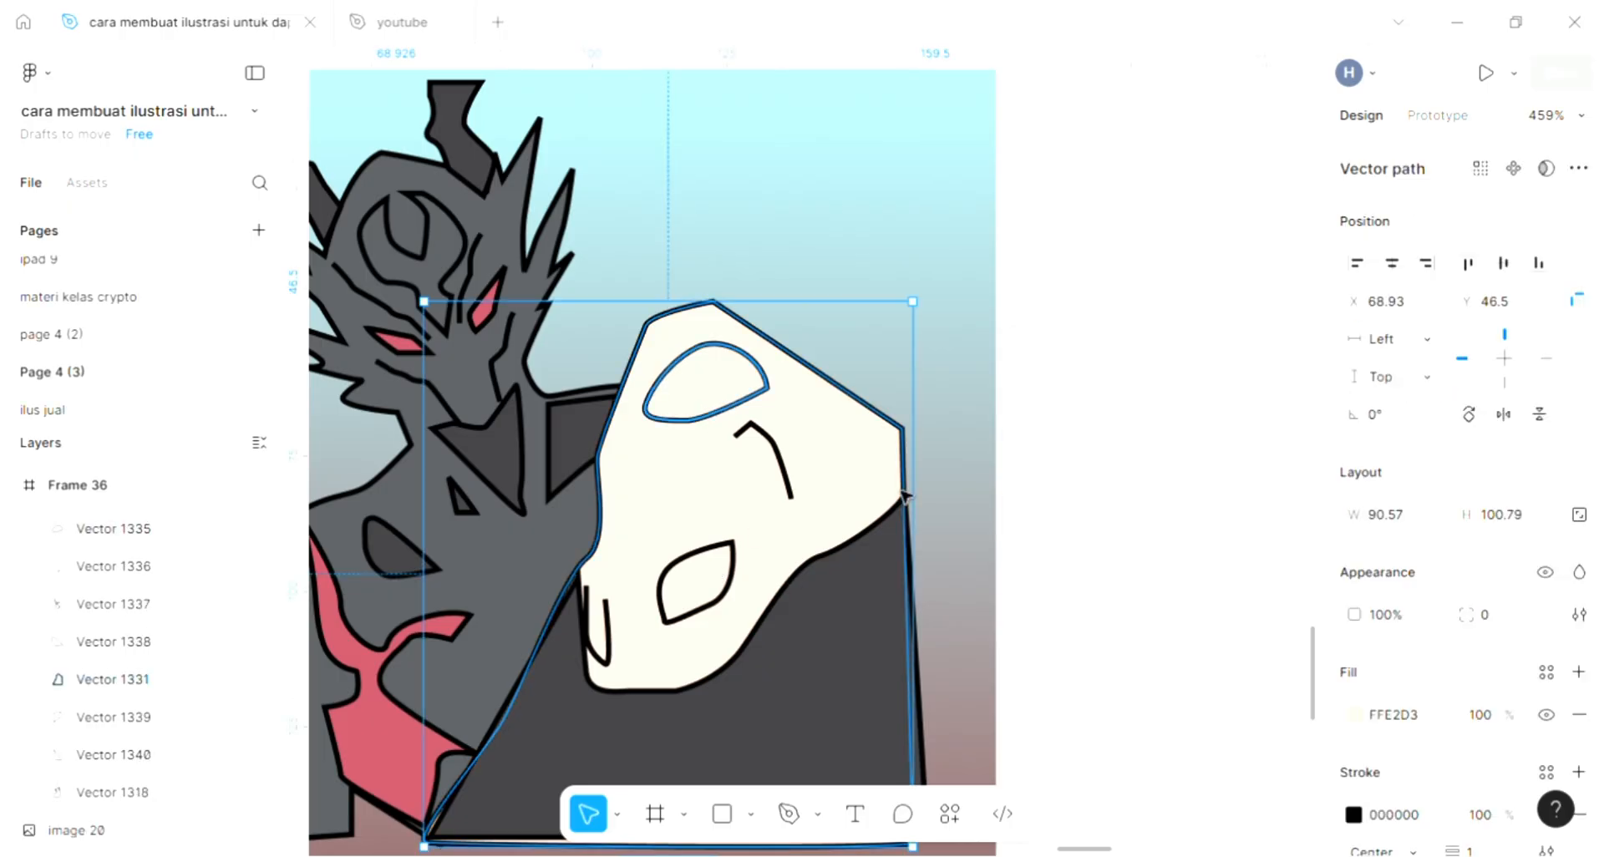
pyautogui.click(746, 400)
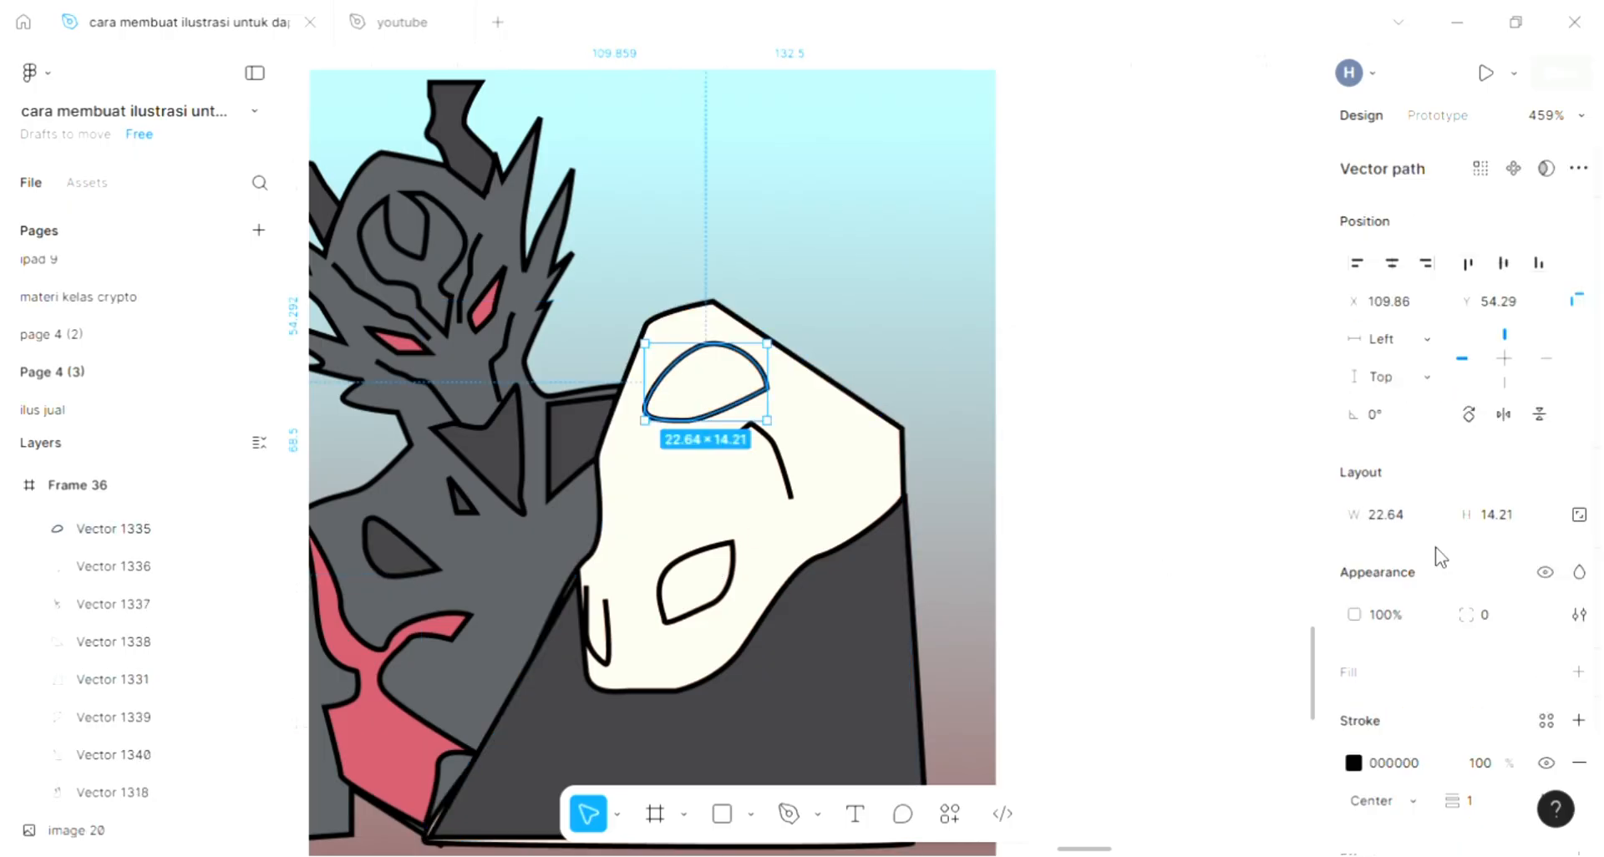
pyautogui.click(1578, 671)
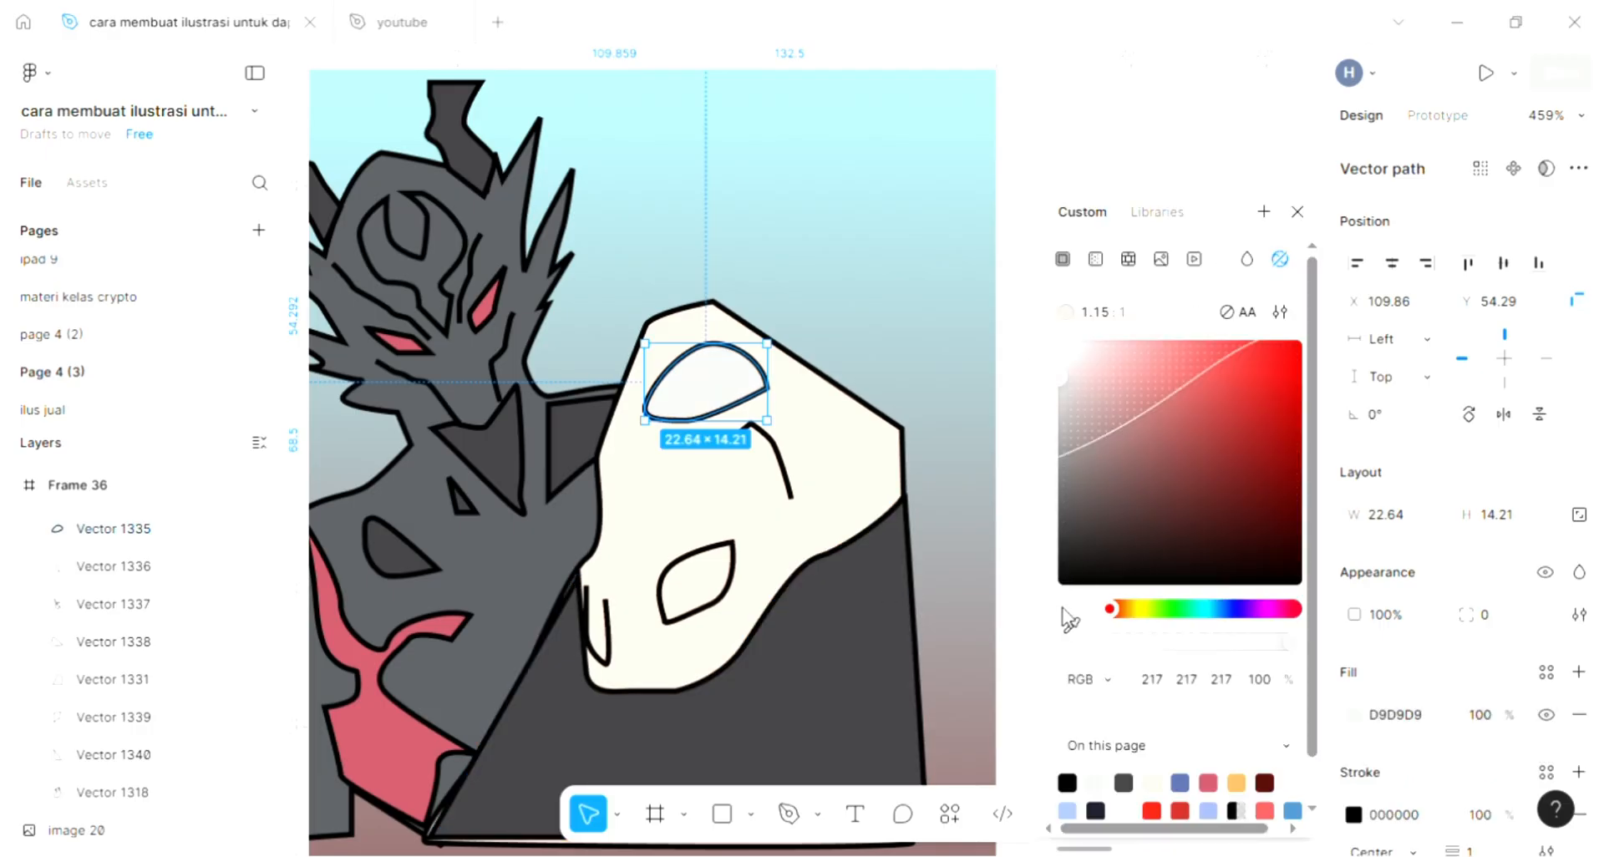
pyautogui.click(1173, 140)
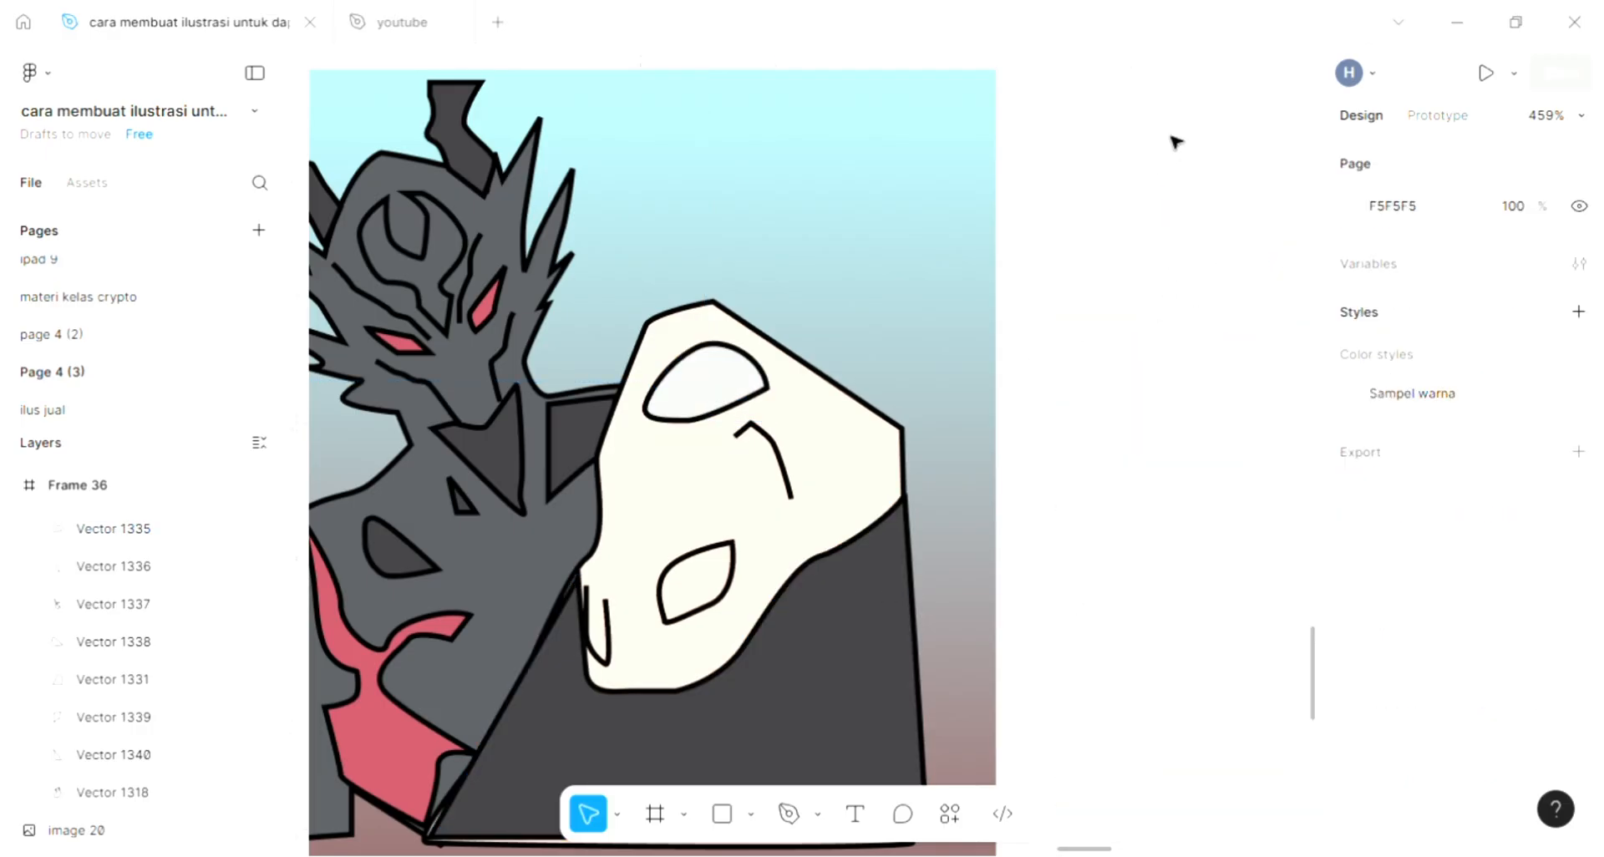
pyautogui.click(727, 561)
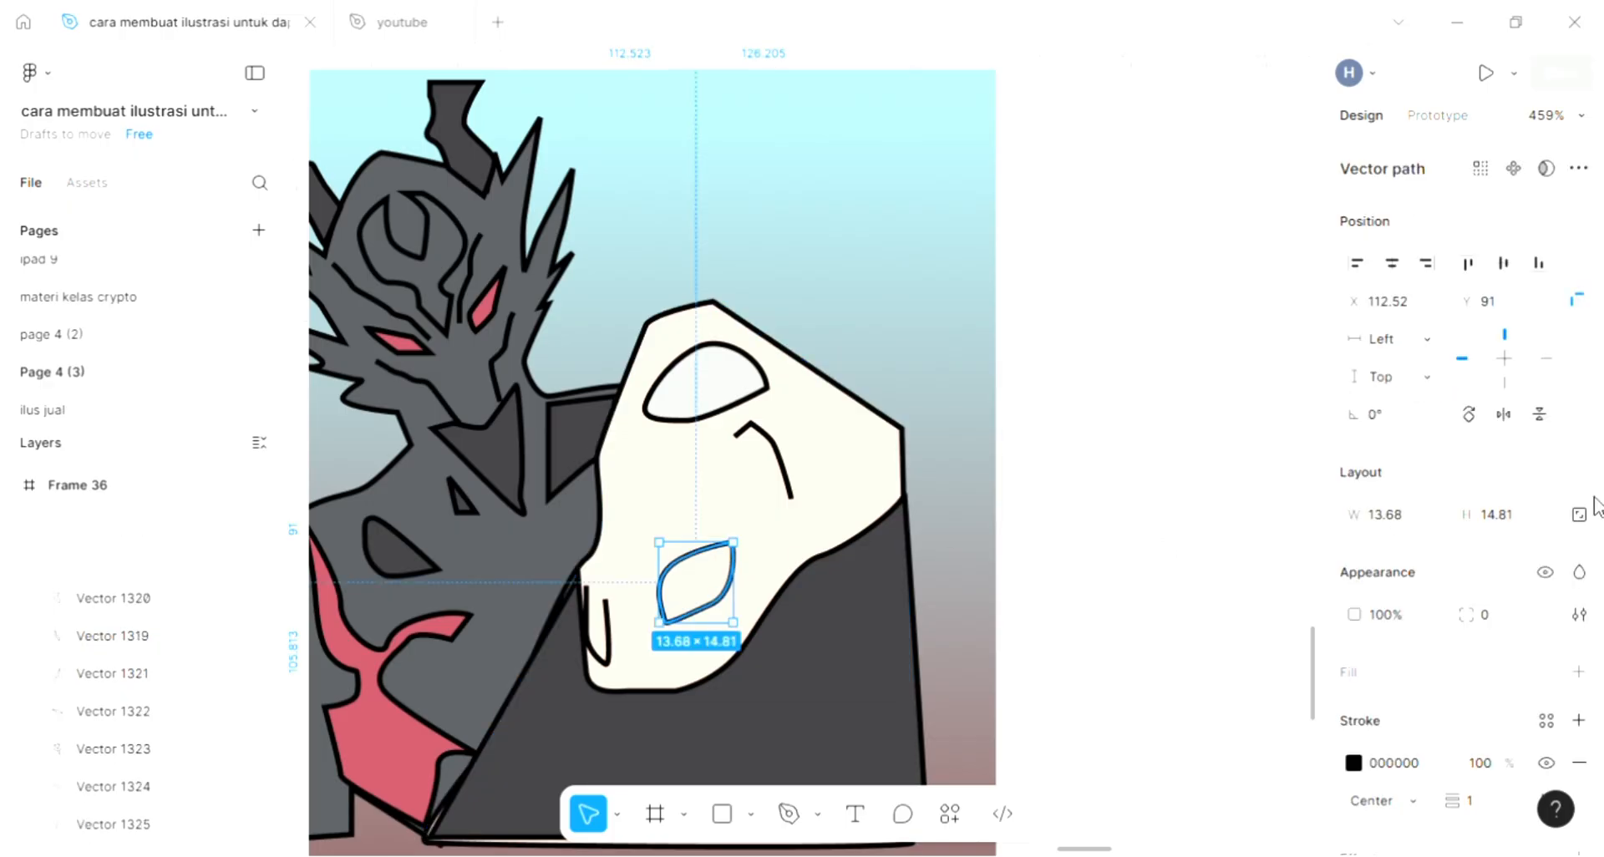
pyautogui.click(1578, 671)
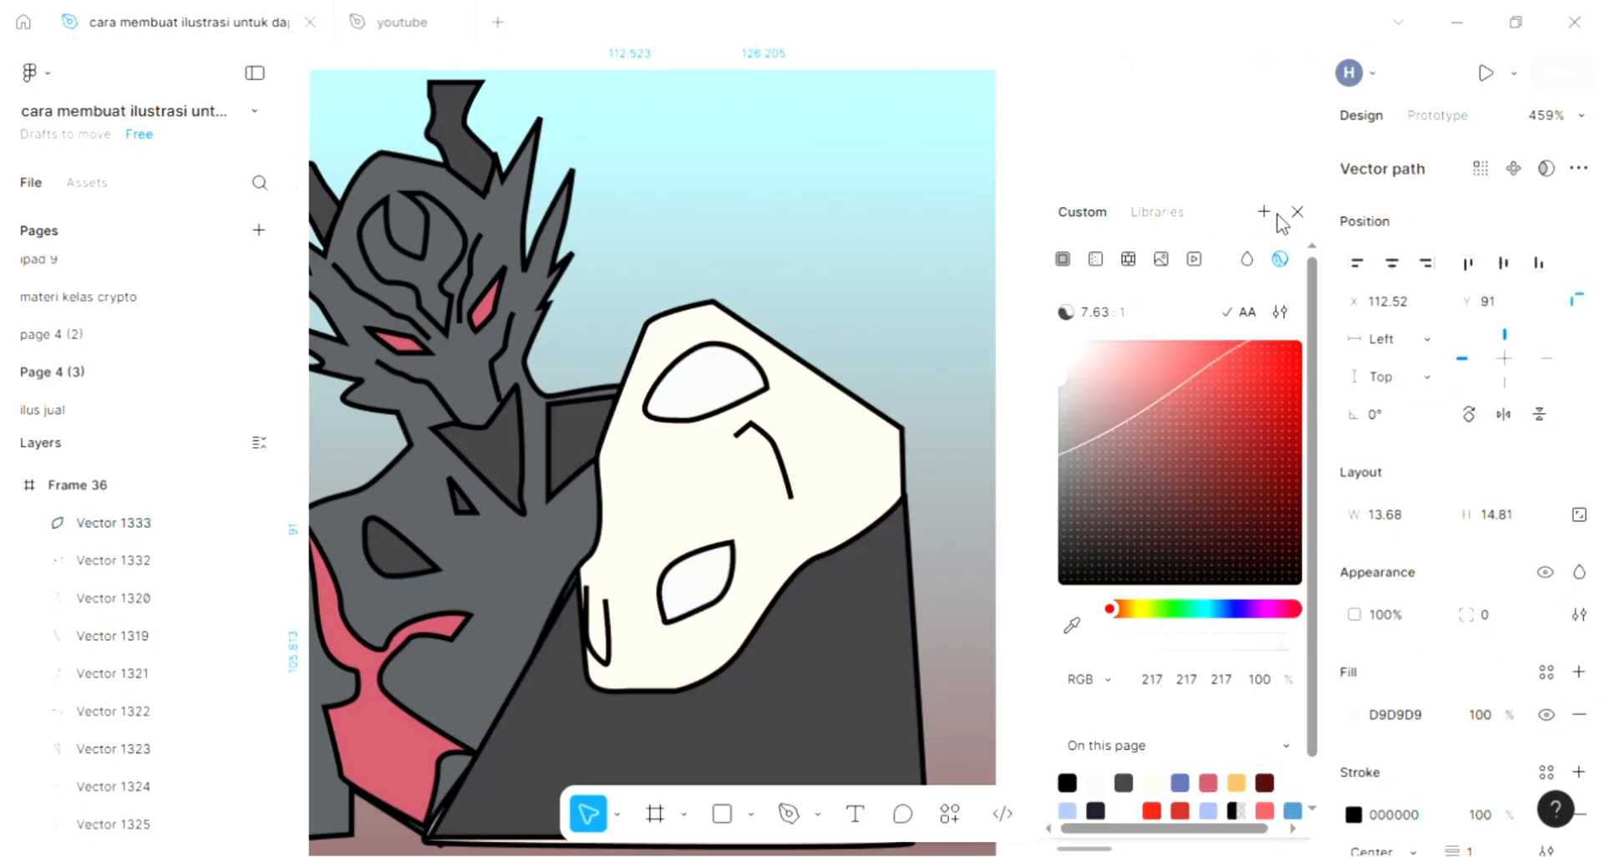
pyautogui.click(1297, 212)
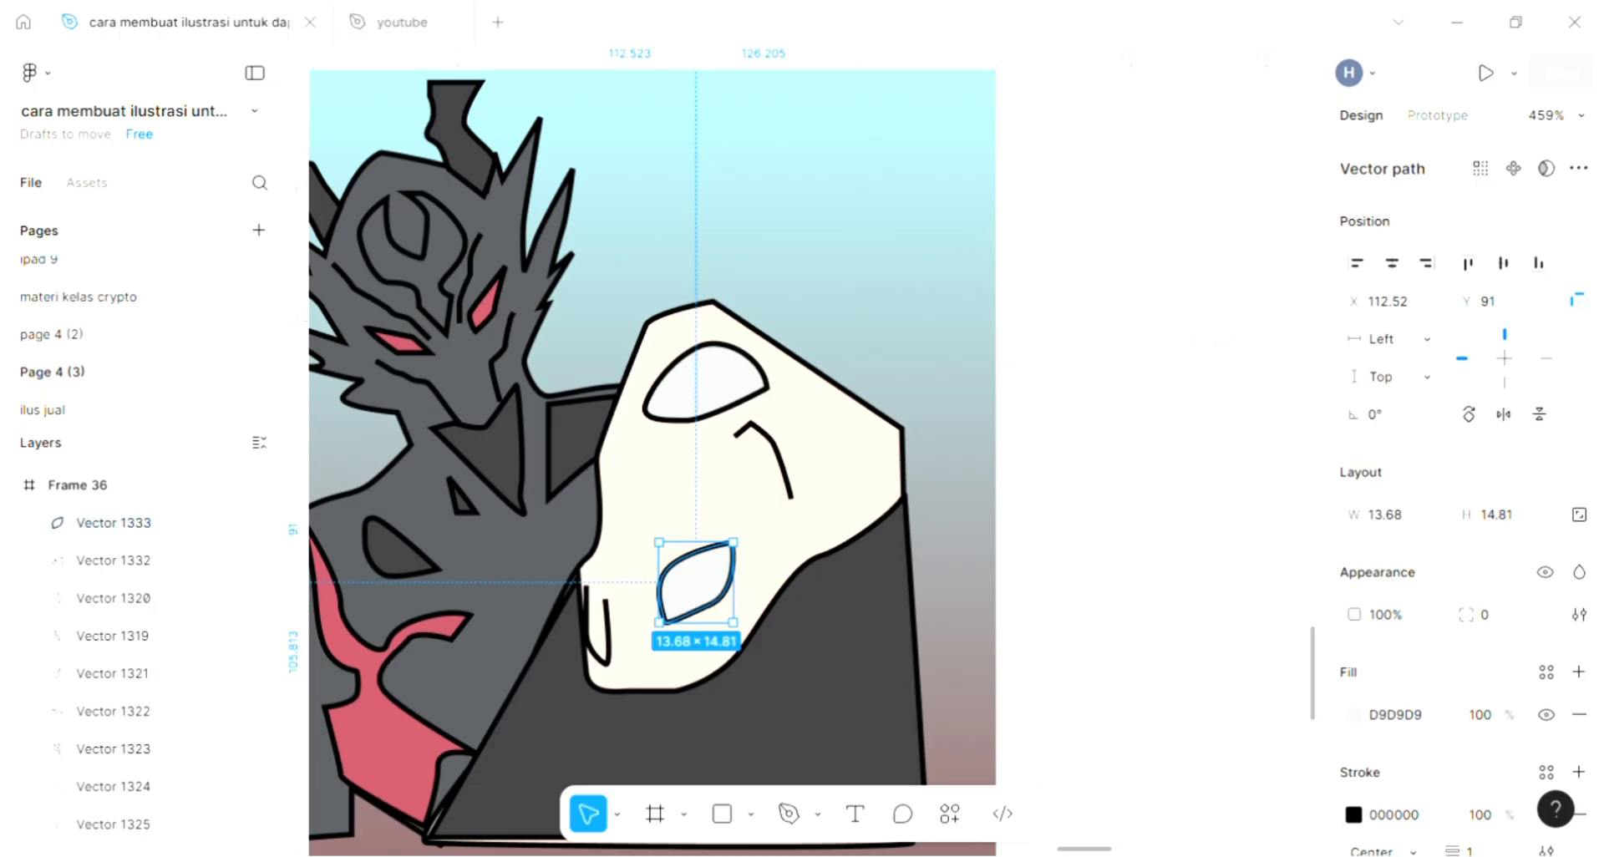
# - Place a 1 × 1 ellipse as a pupil in the mask's lower eye and fill it with the dark grey sampled from the garment
pyautogui.click(749, 814)
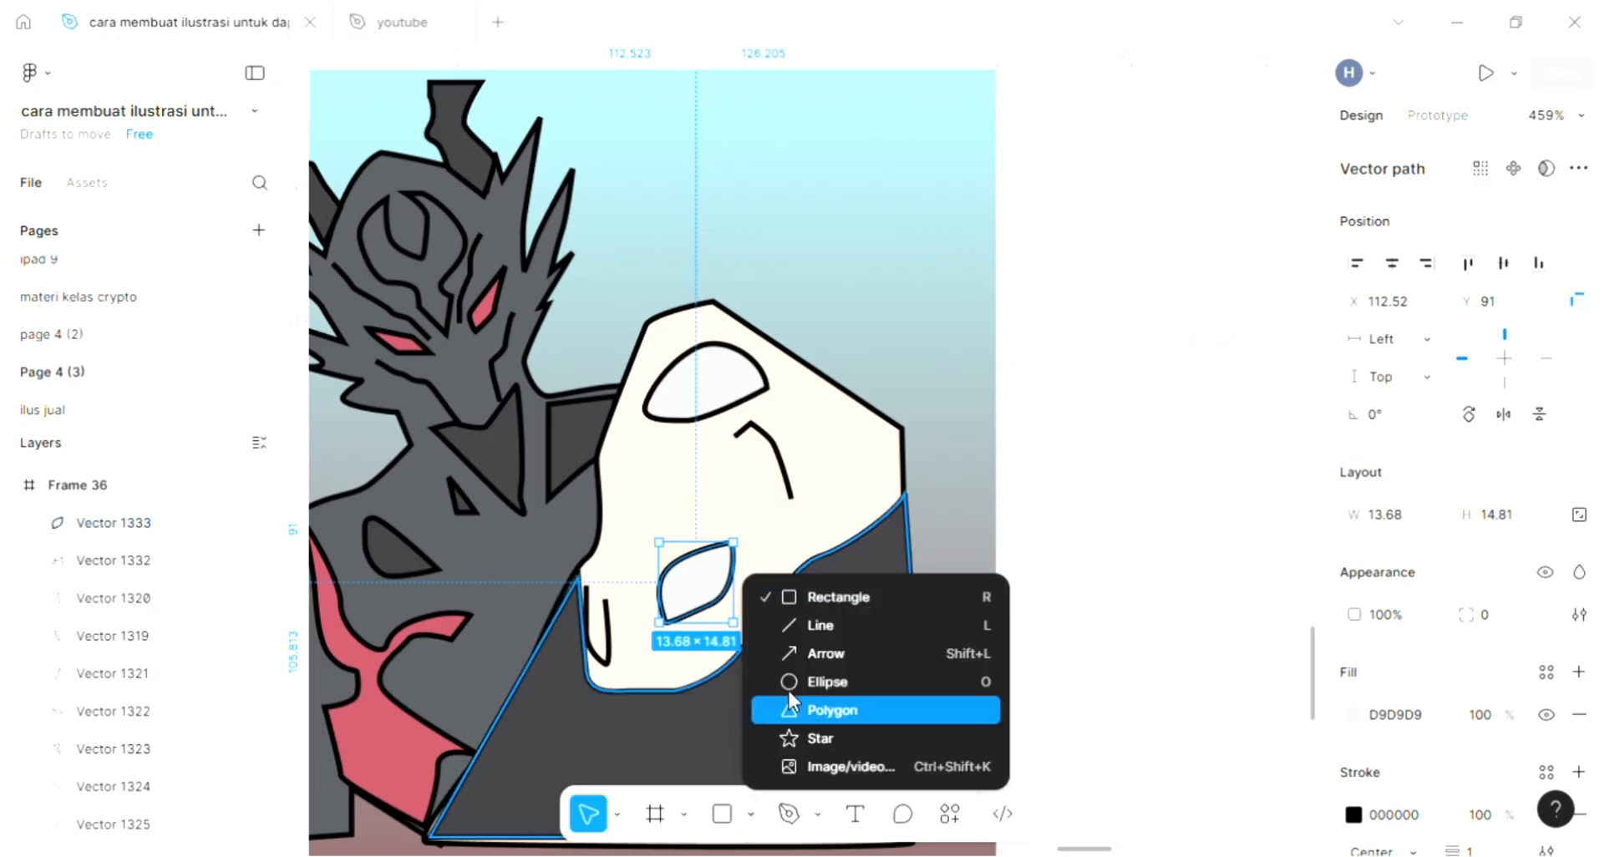
pyautogui.click(827, 682)
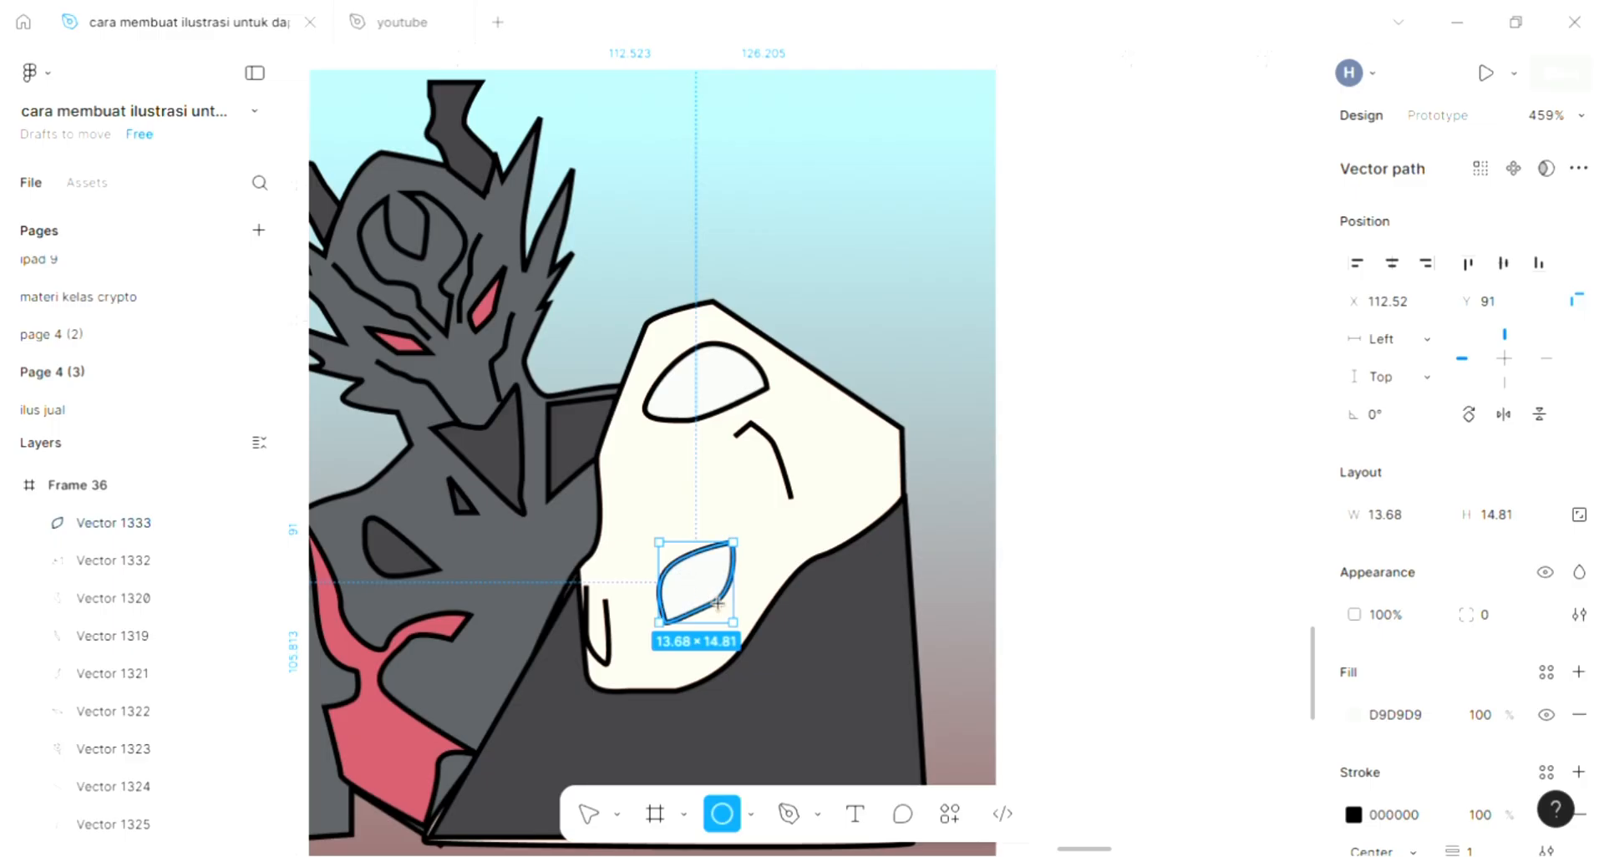
pyautogui.moveTo(691, 582); pyautogui.dragTo(717, 603)
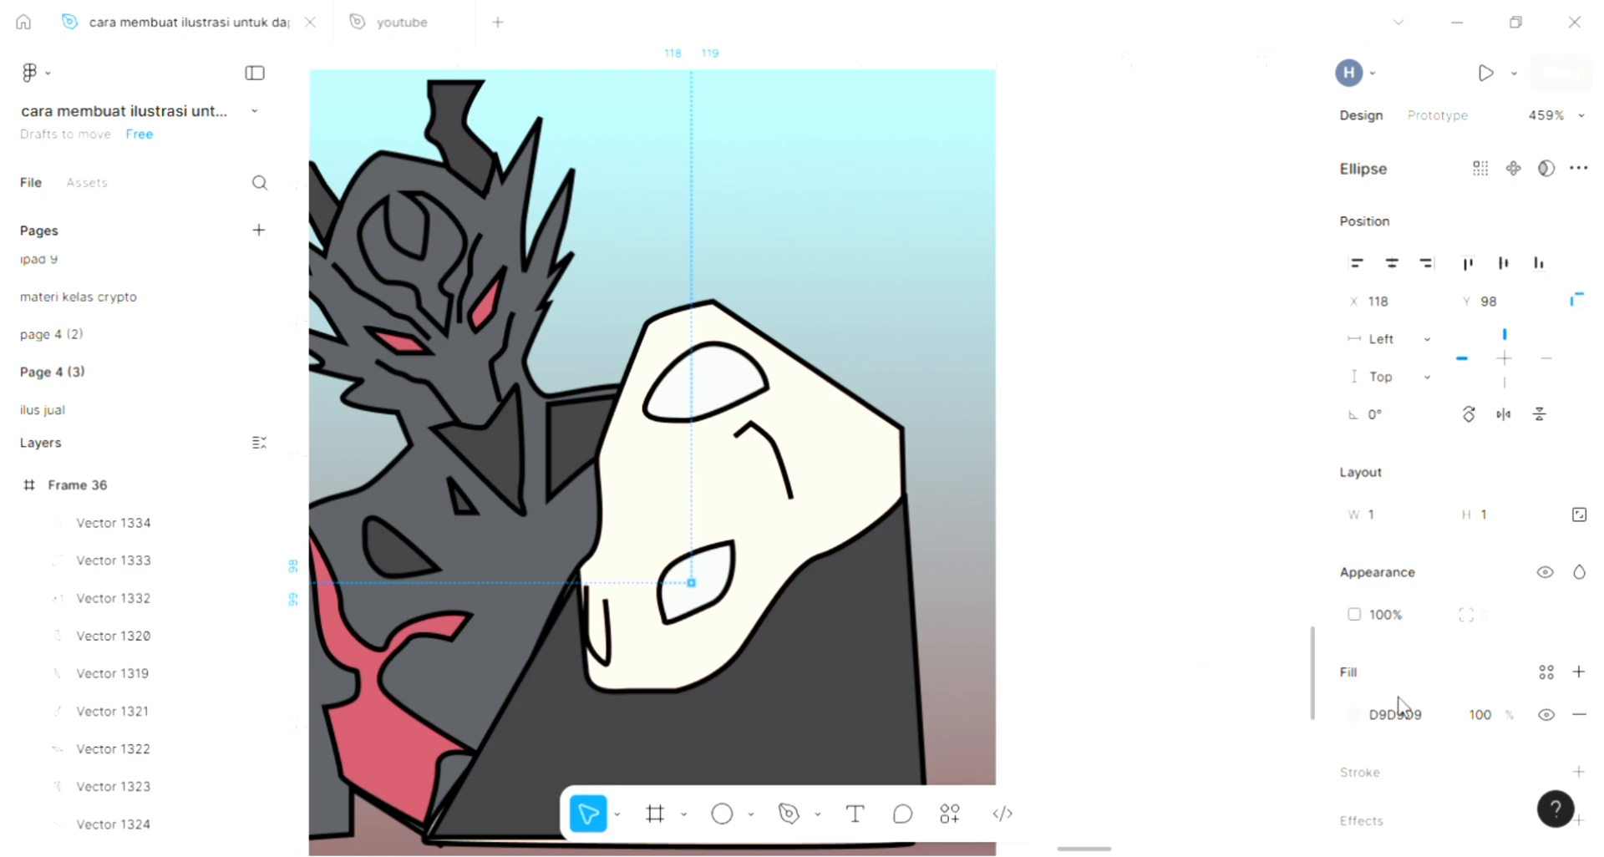
pyautogui.click(1353, 716)
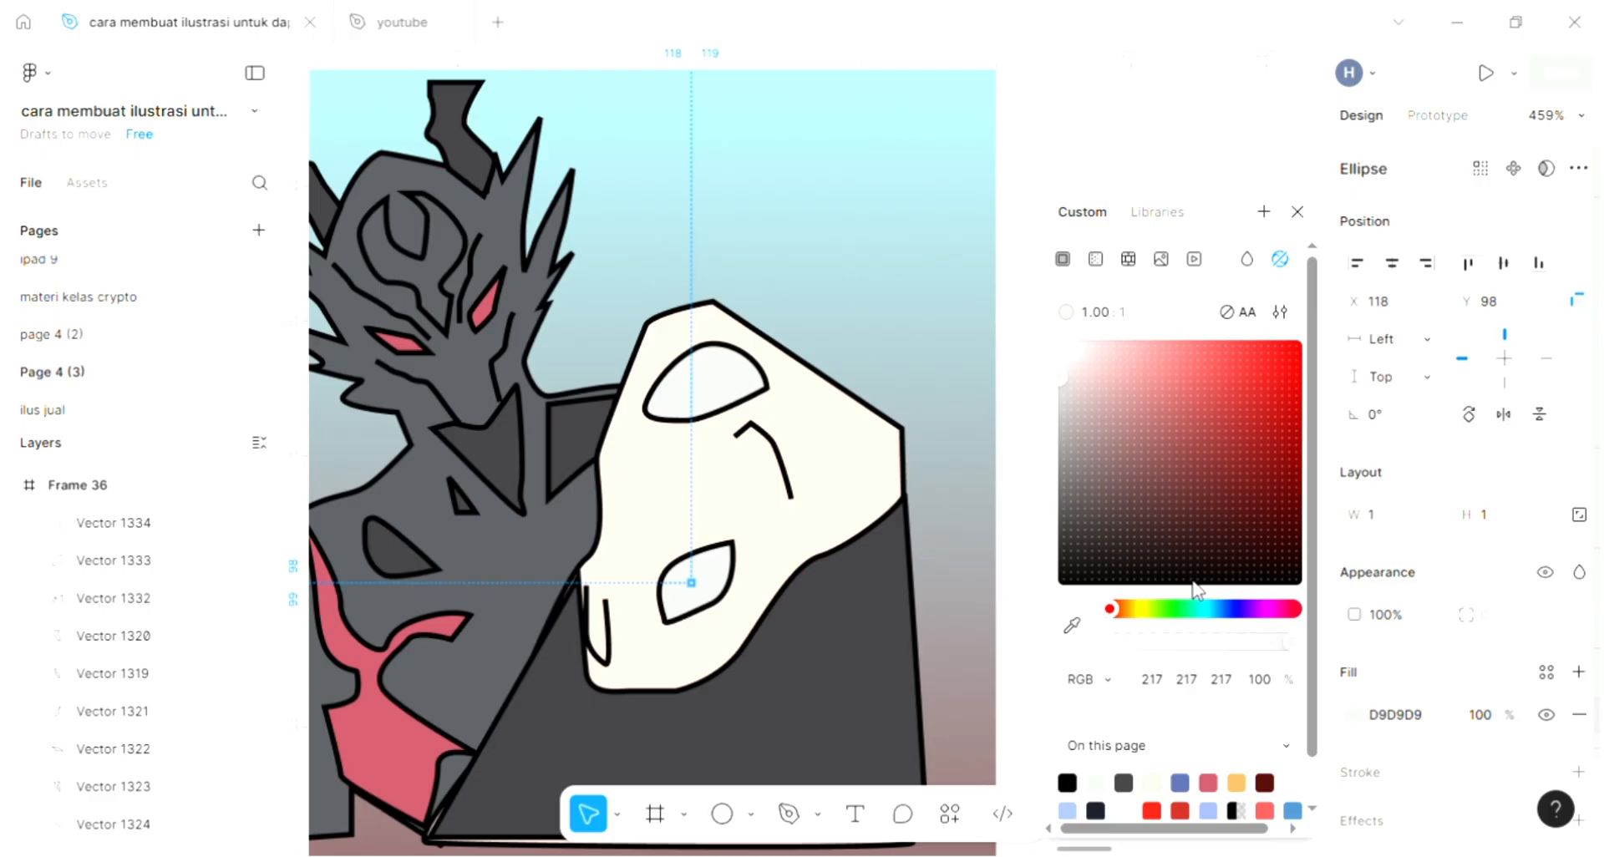
pyautogui.click(1074, 628)
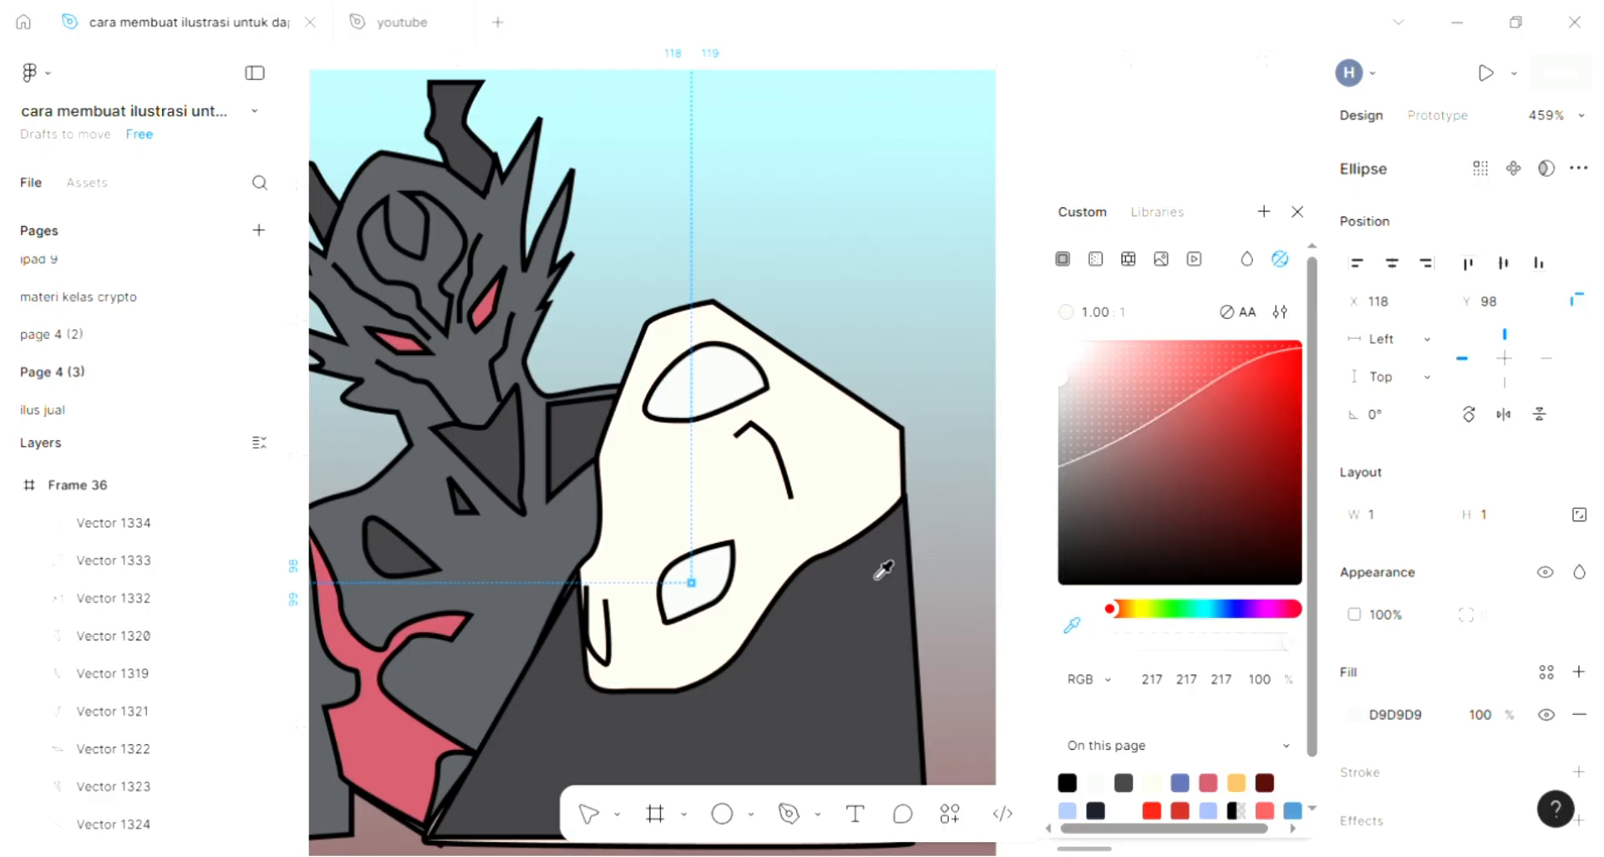
pyautogui.click(832, 670)
pyautogui.click(936, 326)
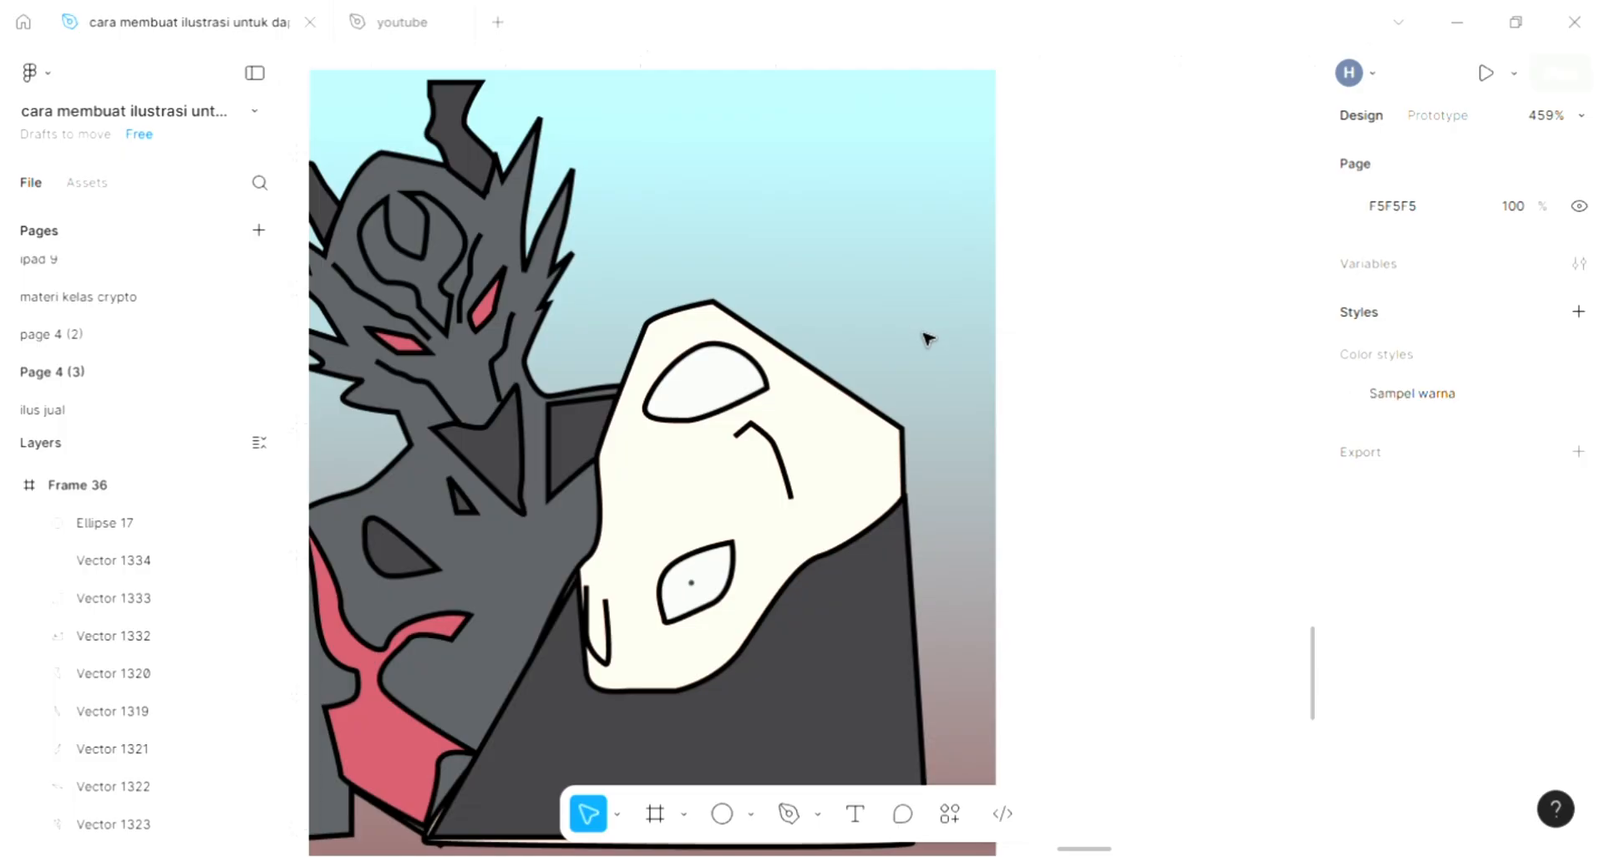
# - Draw a narrow closed triangle, about 3.5 × 16, along the outer edge of the left horn's tip with the Pen tool
pyautogui.hscroll(-5, 927, 338)
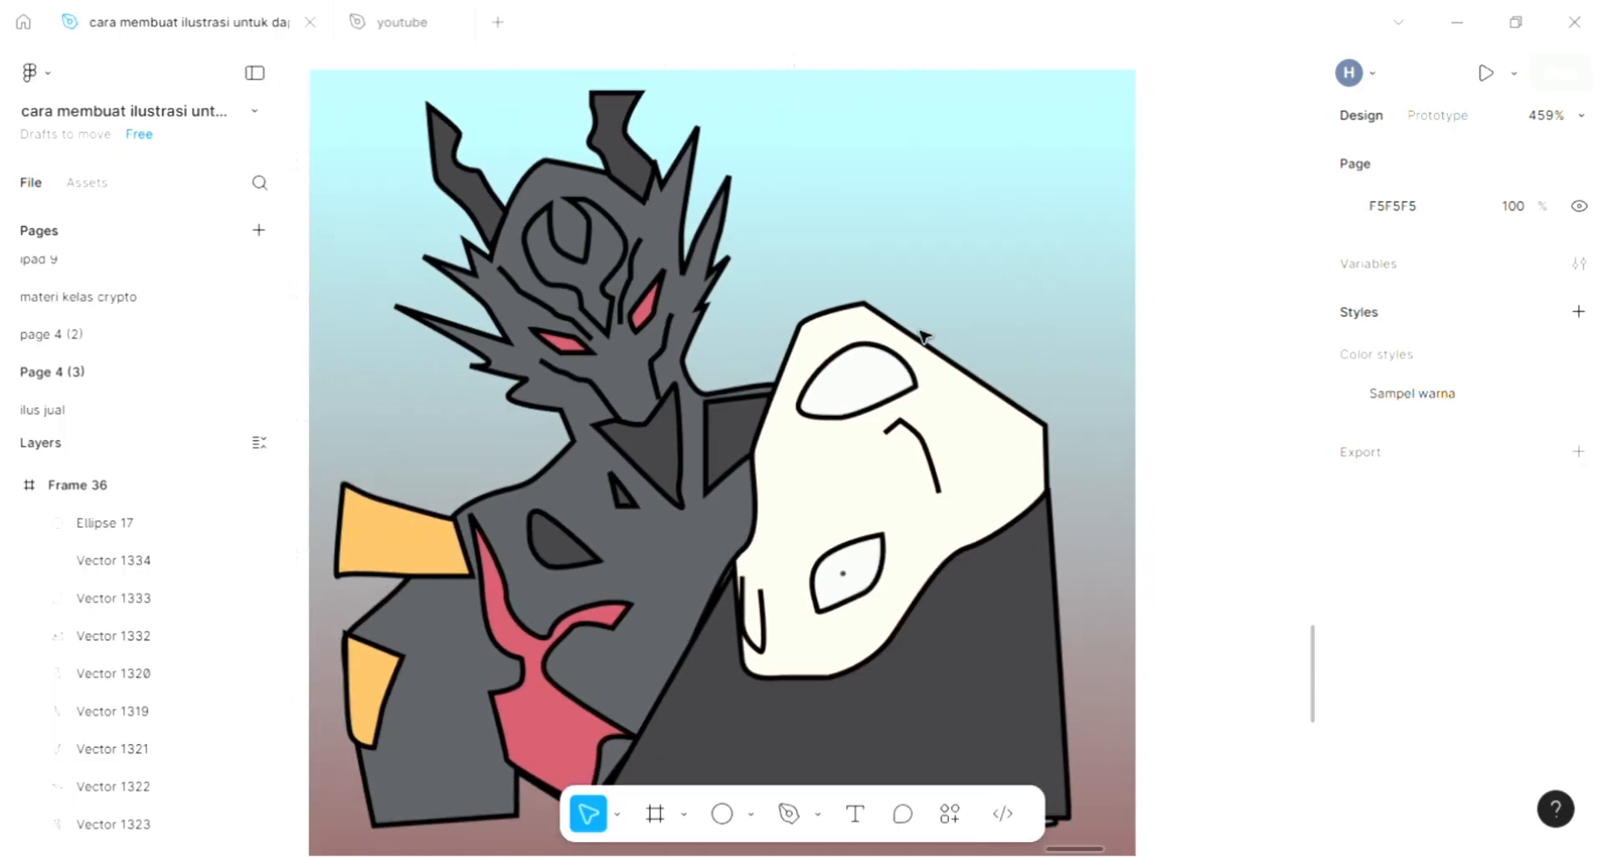
pyautogui.scroll(-3, 922, 336)
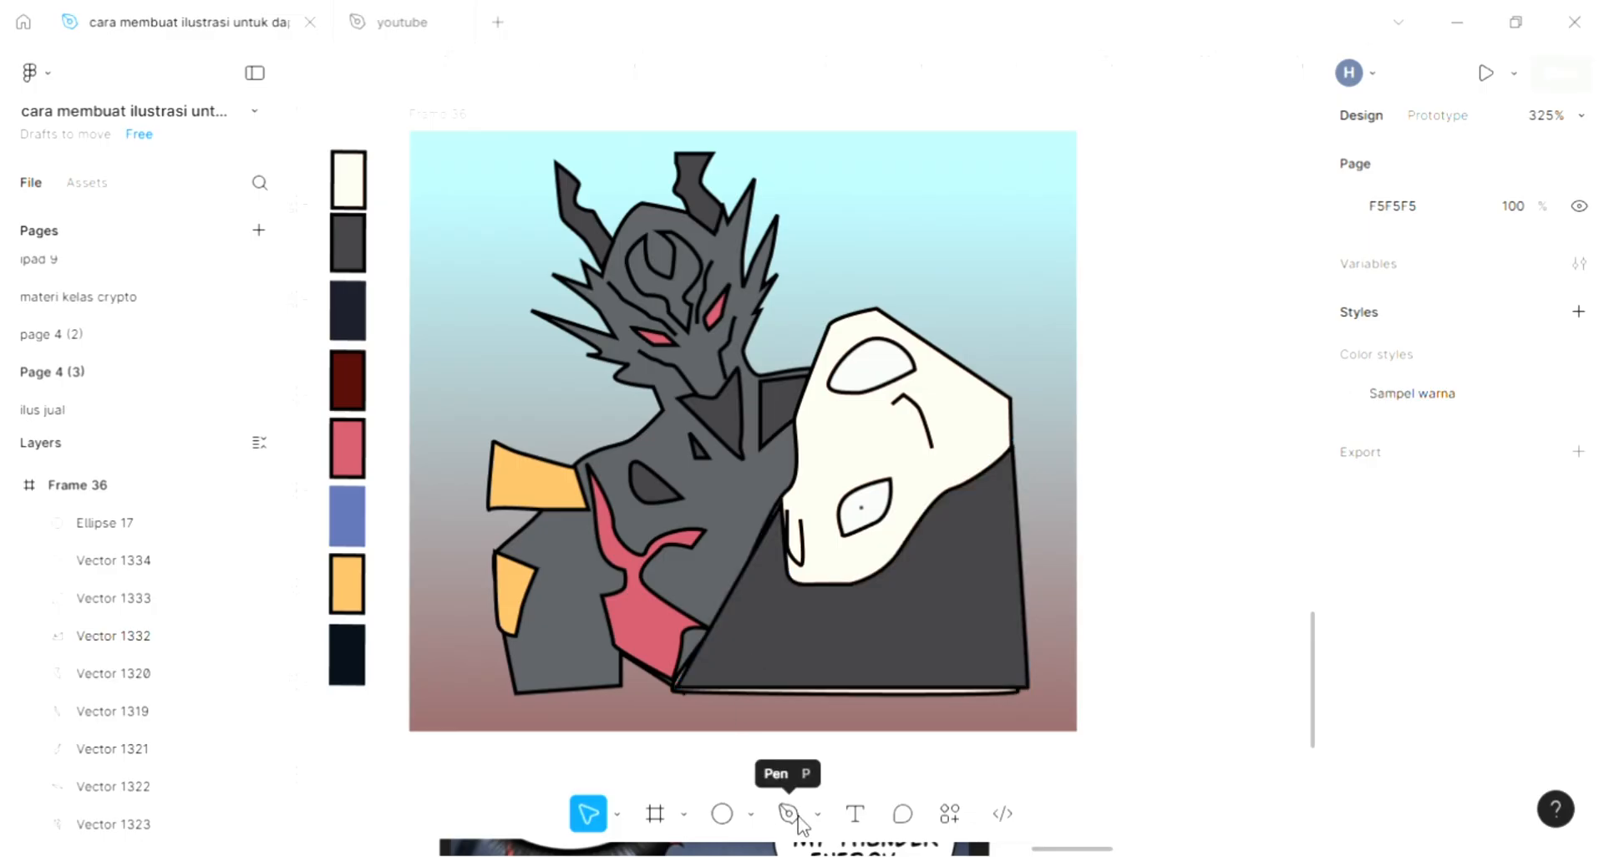
pyautogui.press('p')
pyautogui.scroll(5, 553, 217)
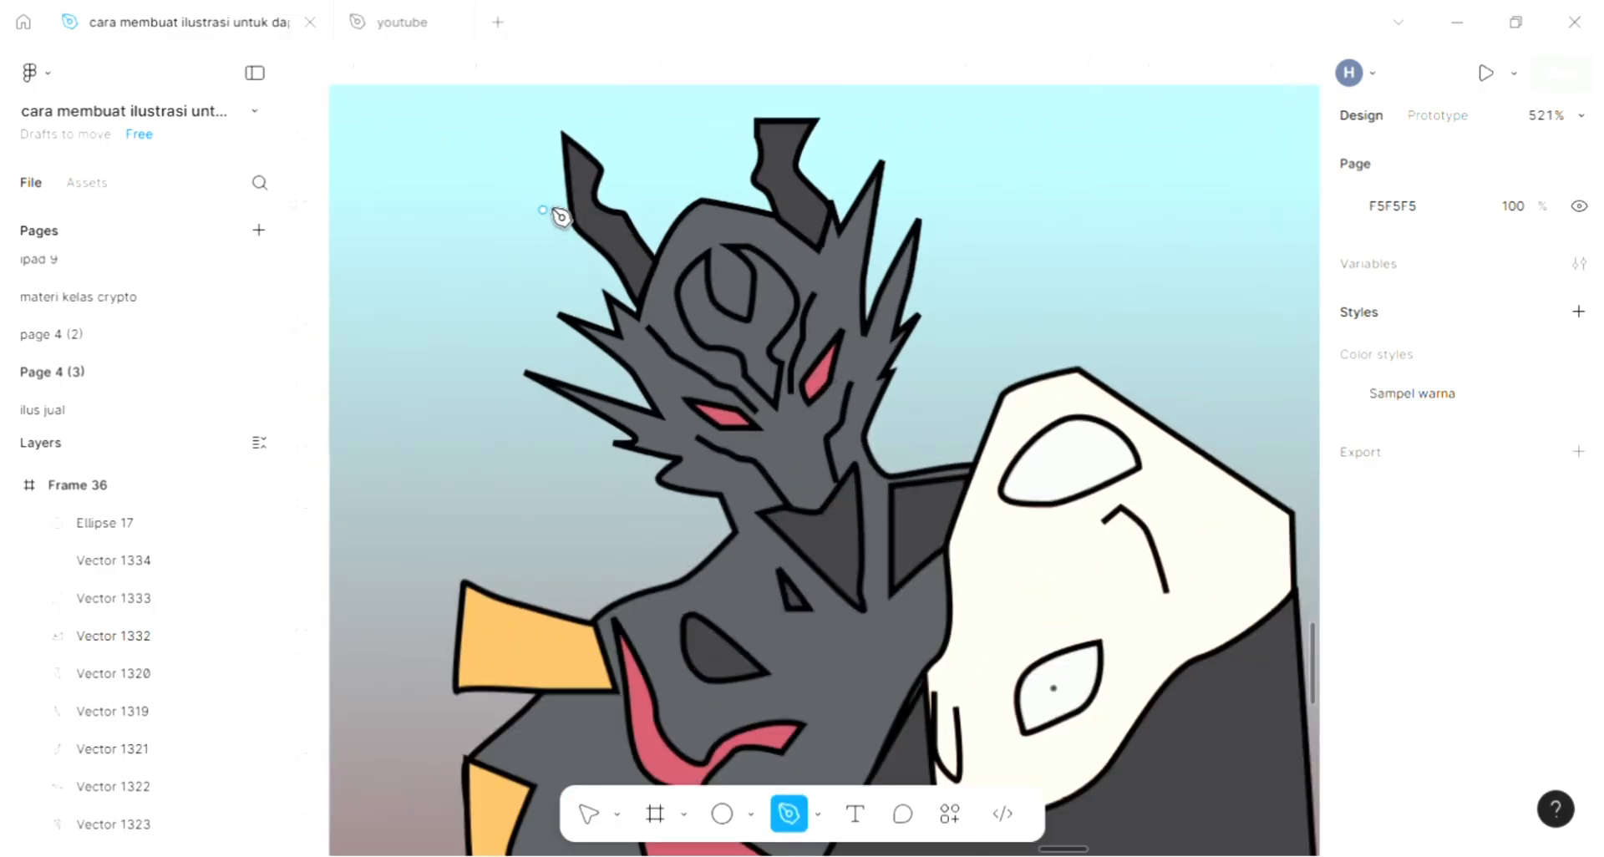
pyautogui.click(569, 102)
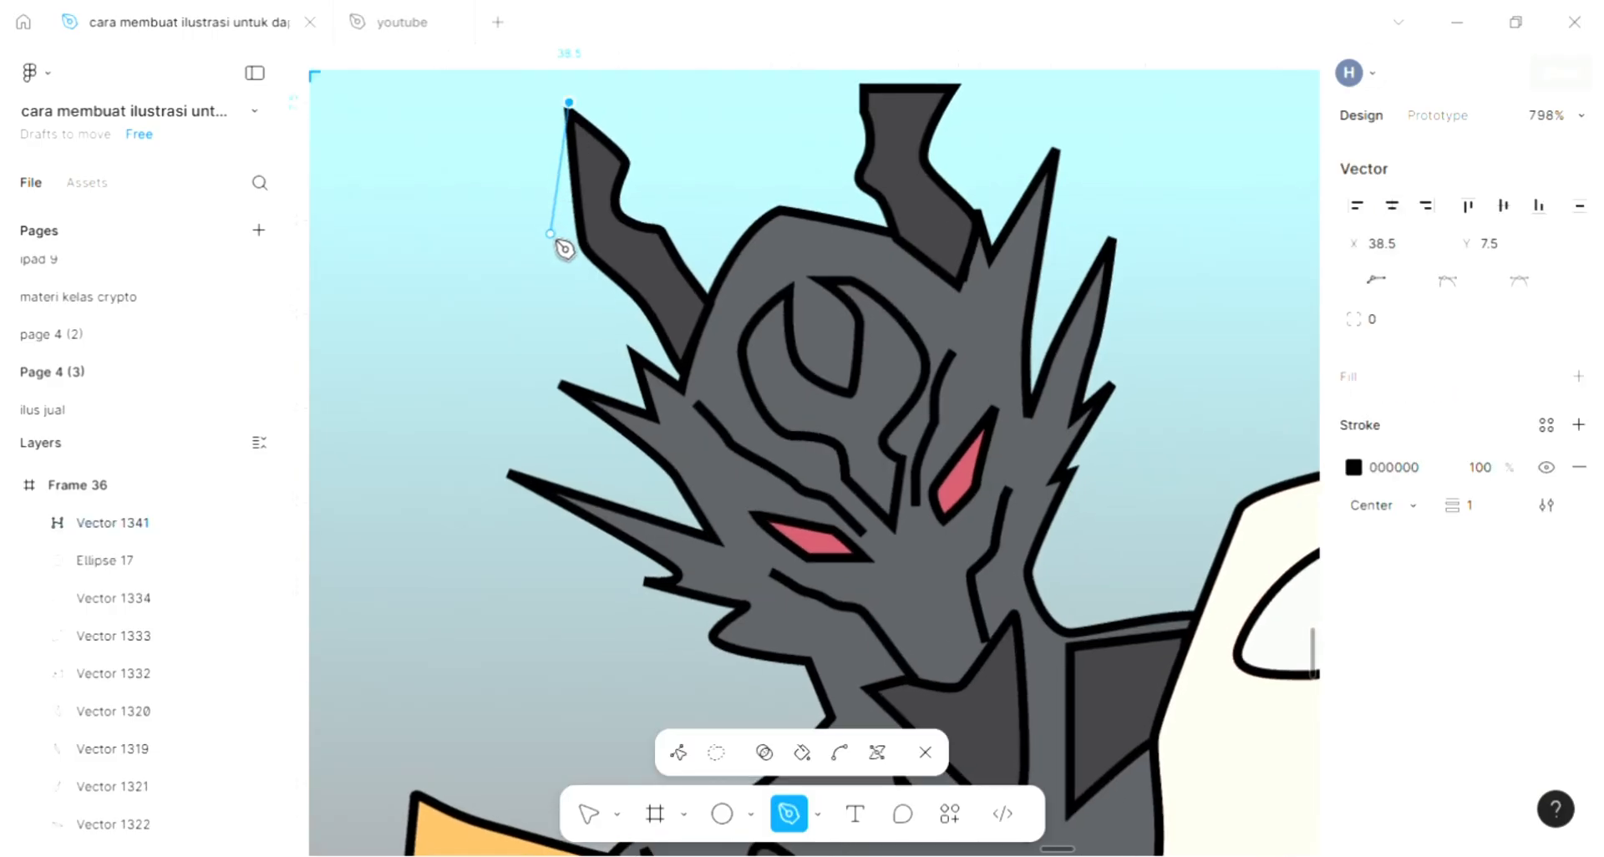
pyautogui.click(550, 234)
pyautogui.click(583, 252)
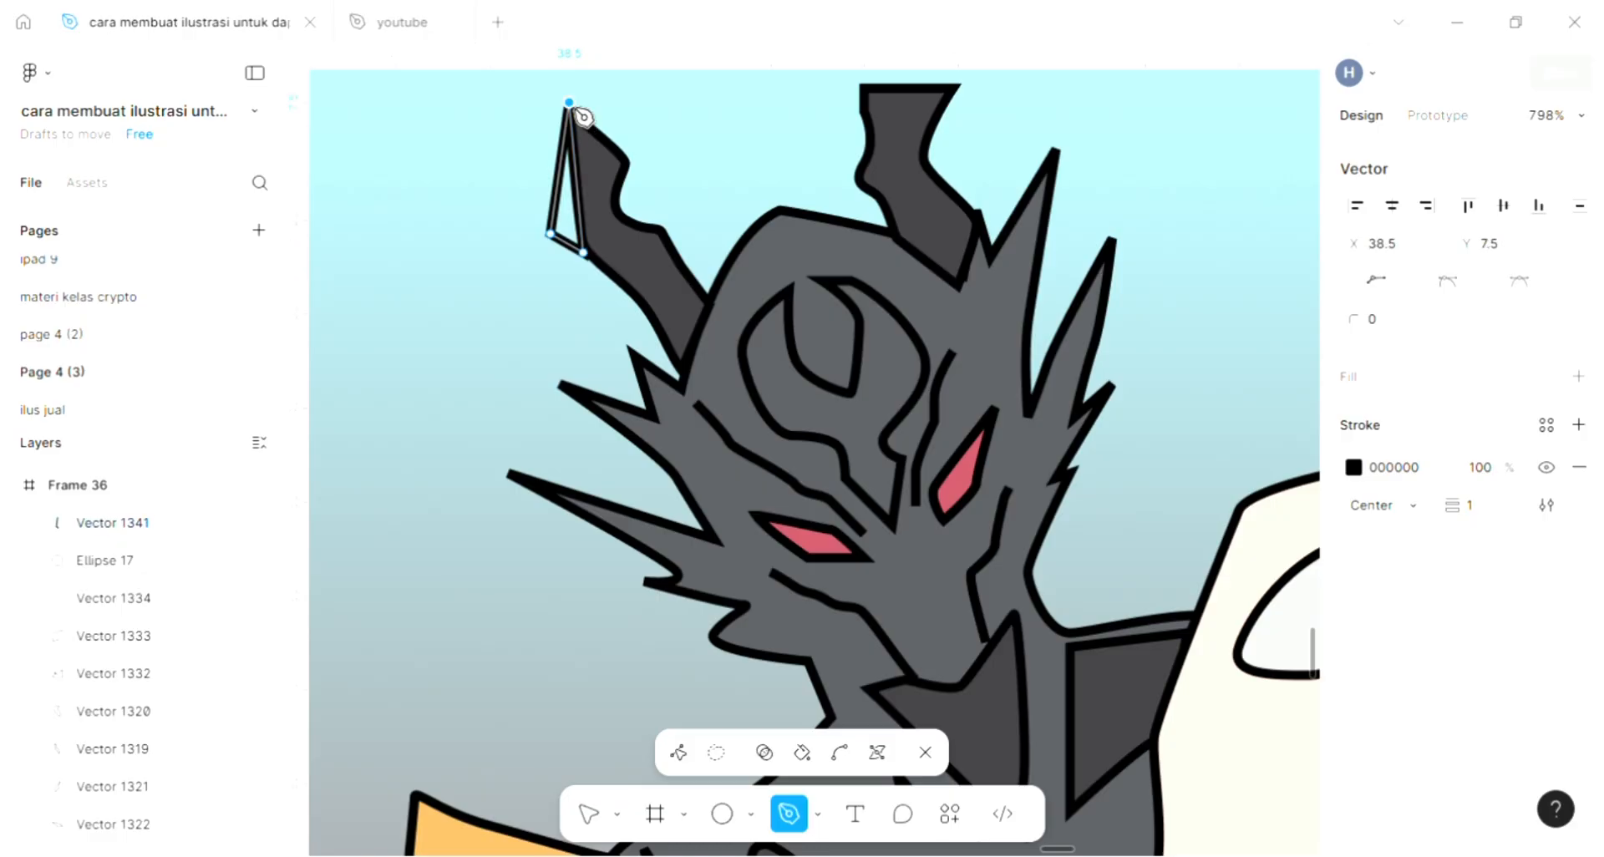
pyautogui.click(571, 104)
# - Fill the left horn's triangle with the pinkish red sampled from the character's eye, BE5362, and deselect it
pyautogui.click(1579, 377)
pyautogui.click(1354, 421)
pyautogui.hscroll(1, 681, 520)
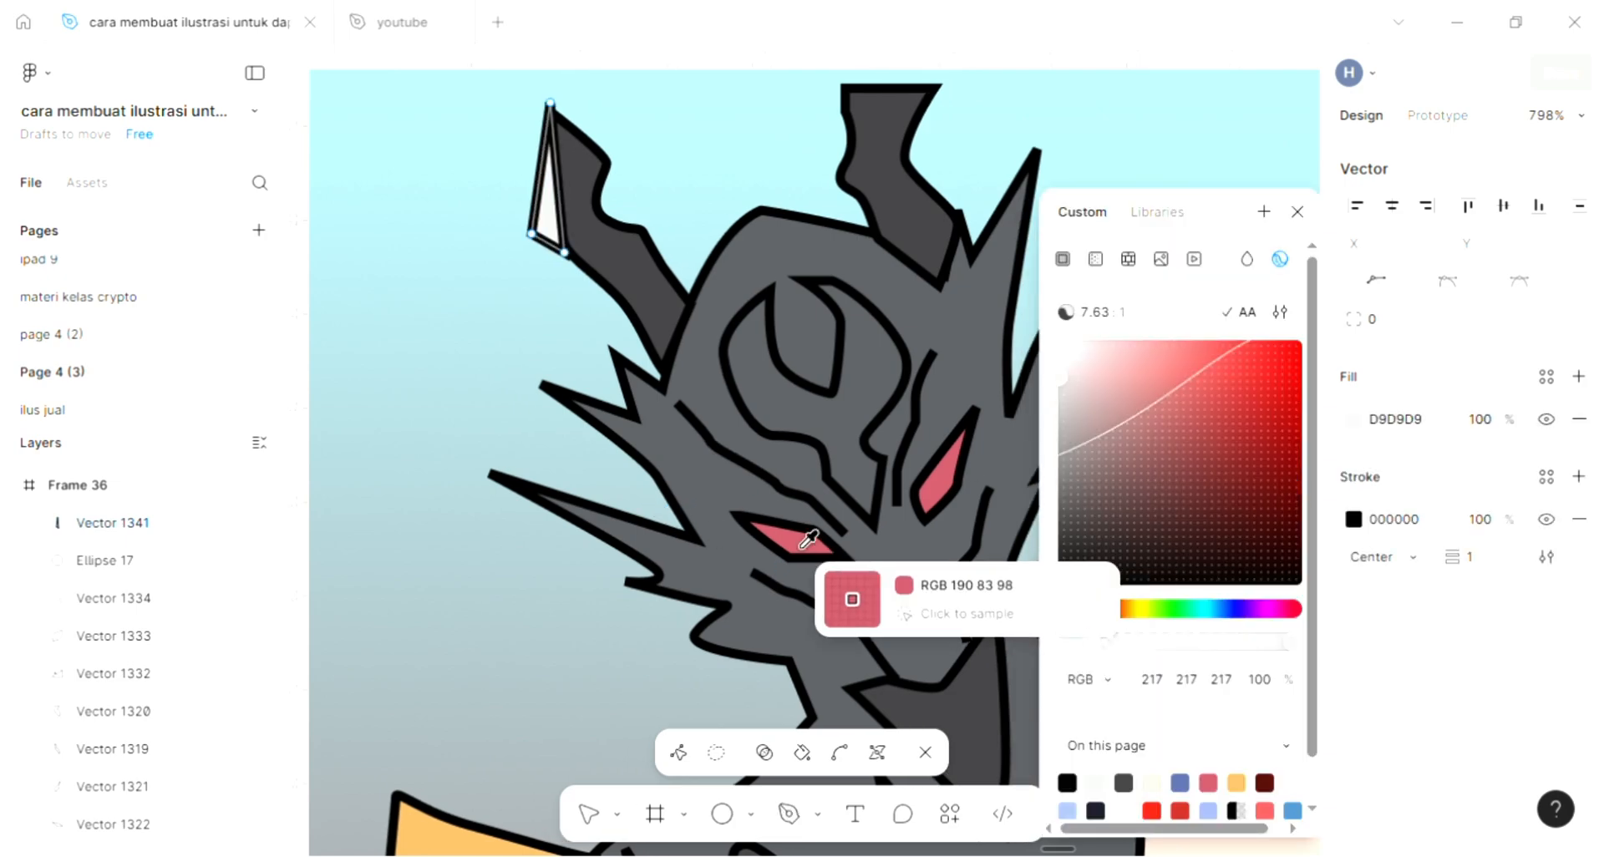
pyautogui.click(824, 559)
pyautogui.scroll(2, 383, 376)
pyautogui.scroll(1, 383, 378)
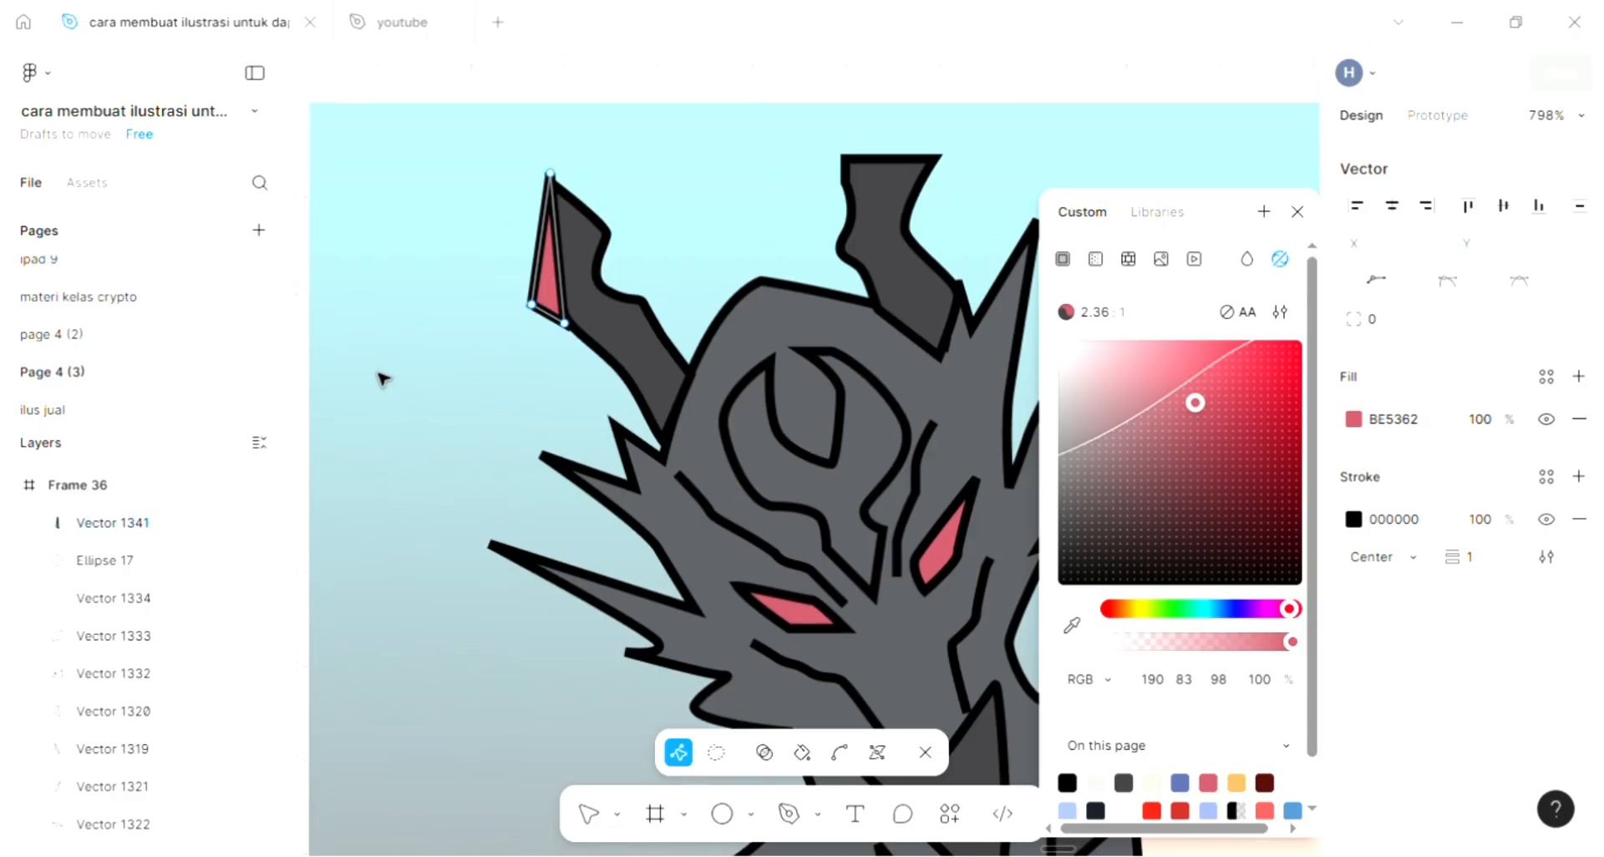
pyautogui.press('Escape')
pyautogui.hscroll(4, 716, 376)
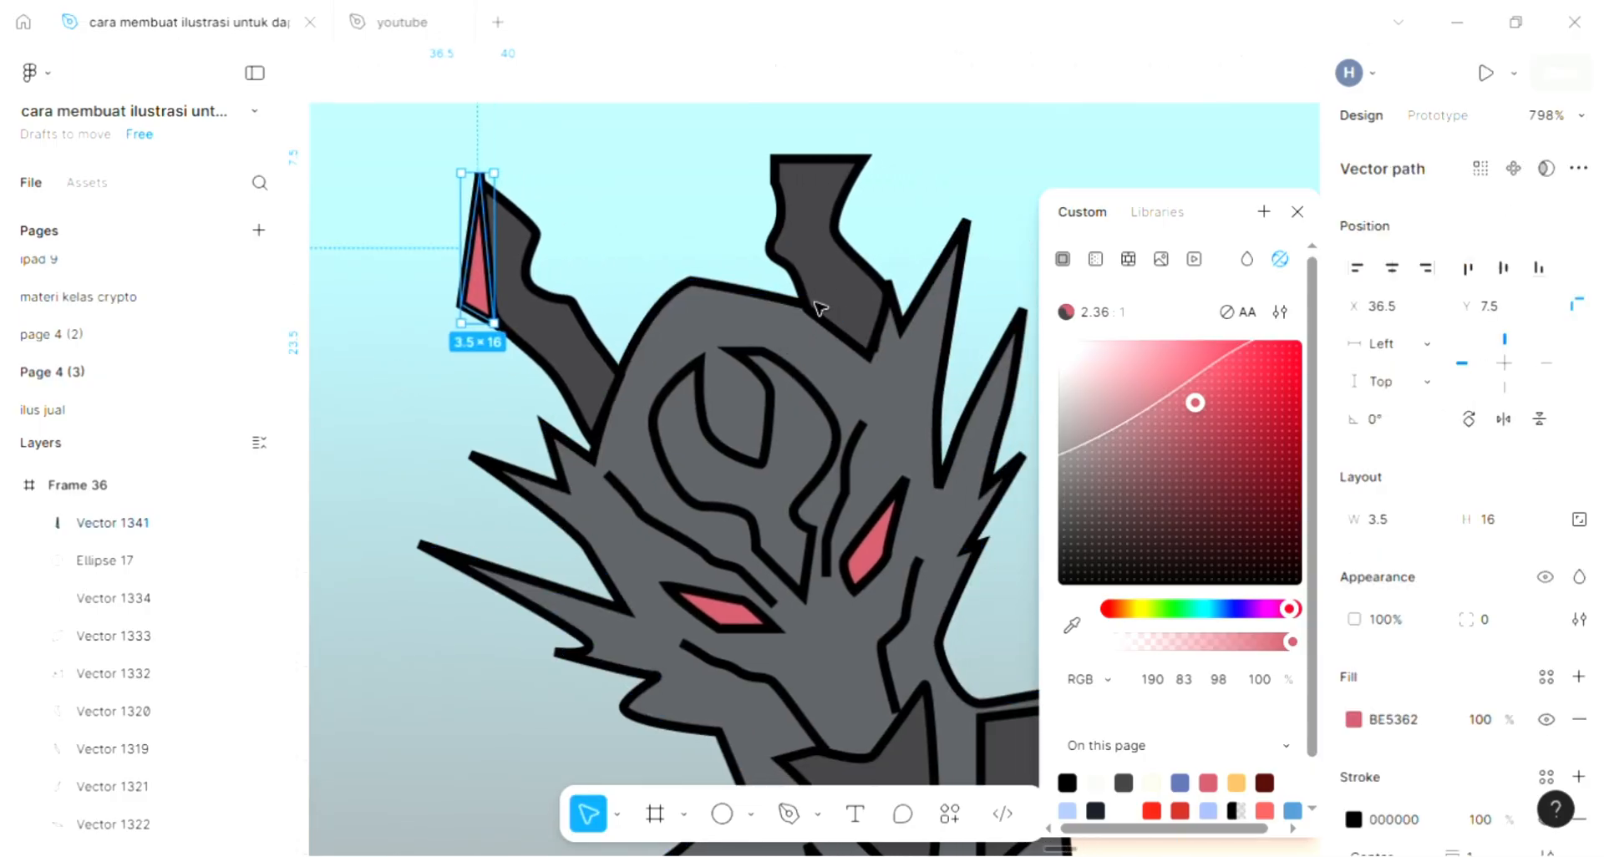
pyautogui.click(865, 208)
# - Draw a small closed triangle from the right horn's upper outer corner down to the bend in its outer edge with the Pen tool
pyautogui.hscroll(2, 869, 210)
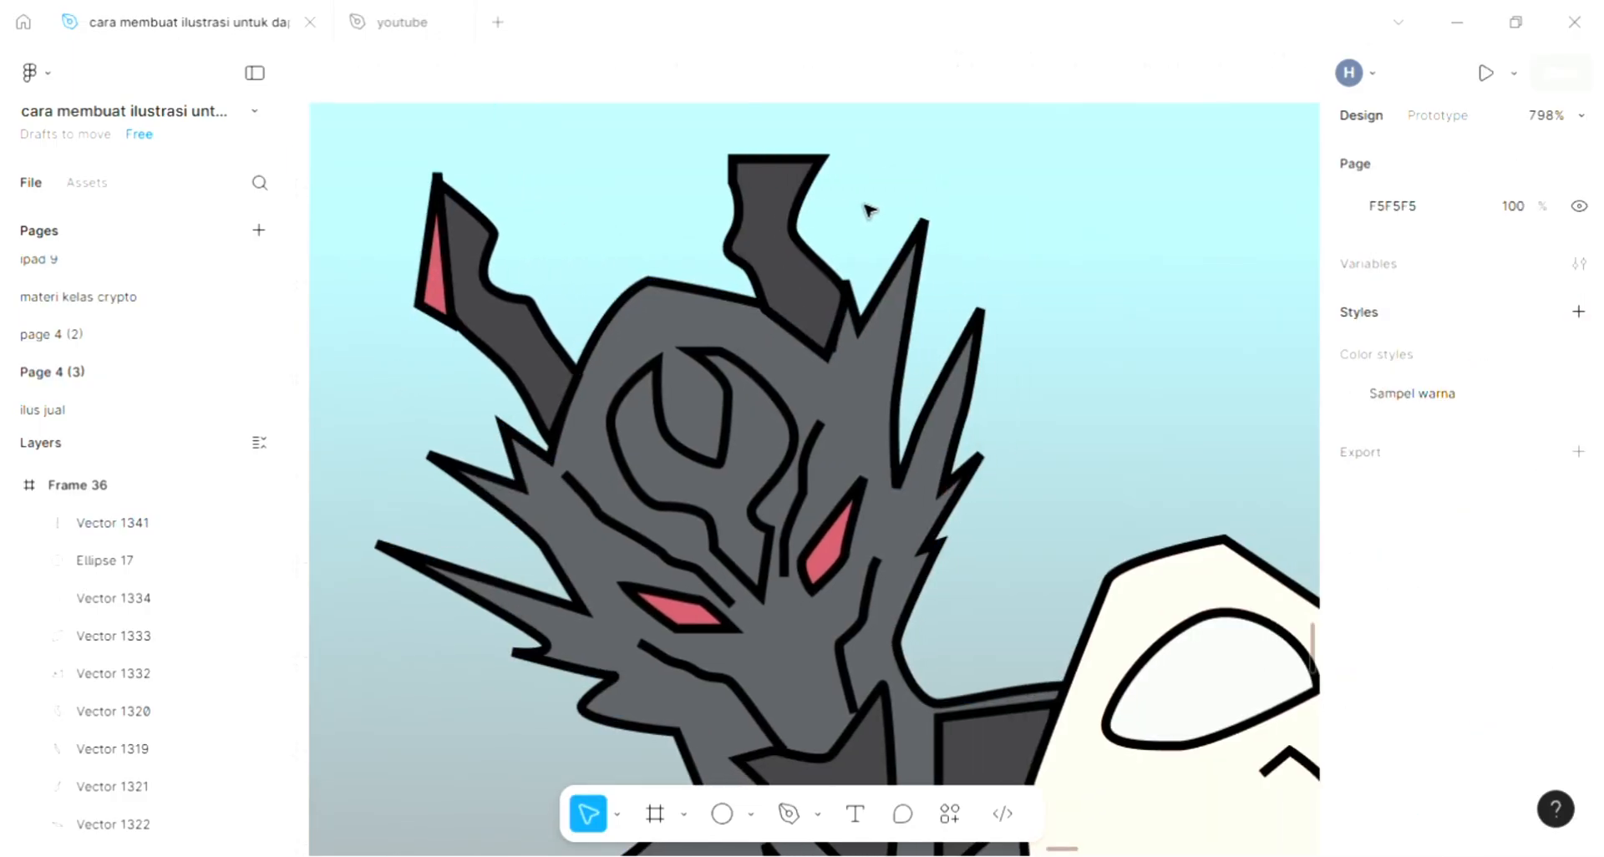
pyautogui.press('p')
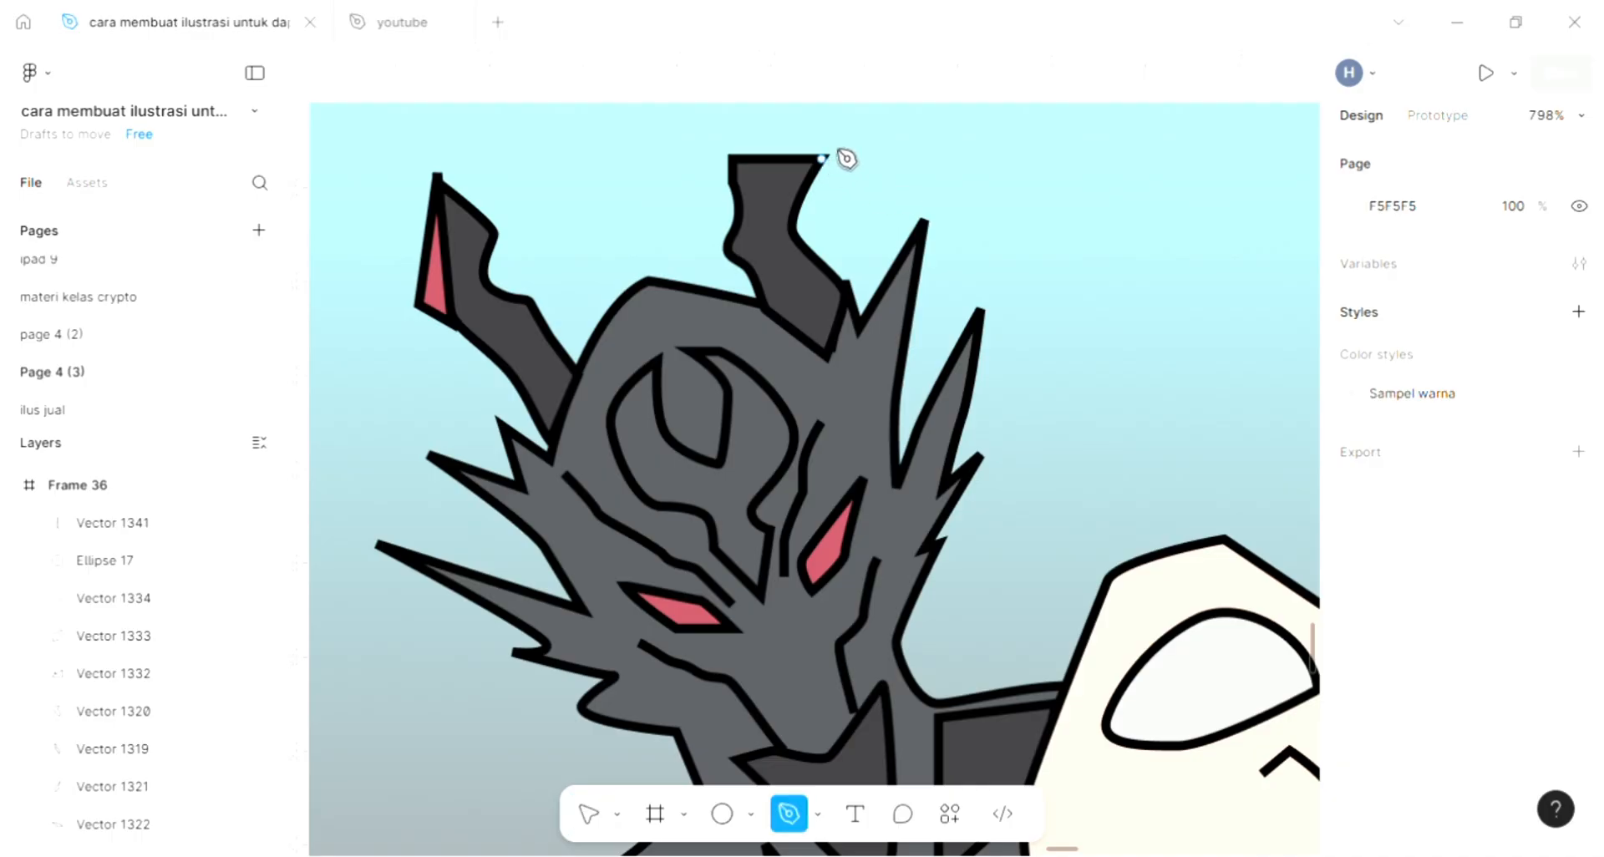
pyautogui.click(824, 157)
pyautogui.click(844, 159)
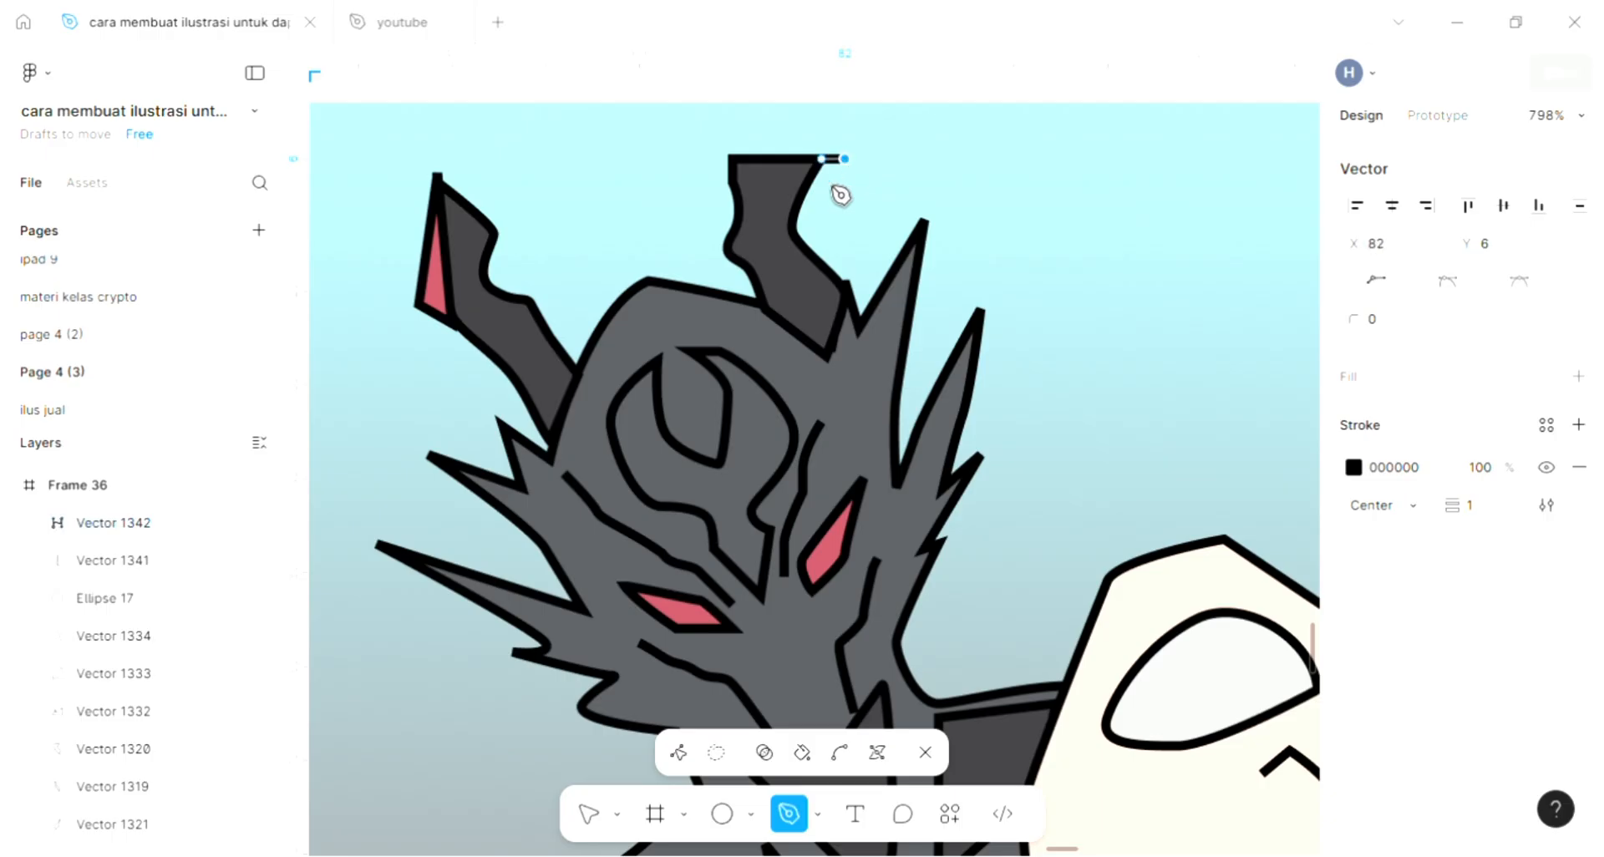
pyautogui.hotkey('ctrl', 'z')
pyautogui.click(812, 252)
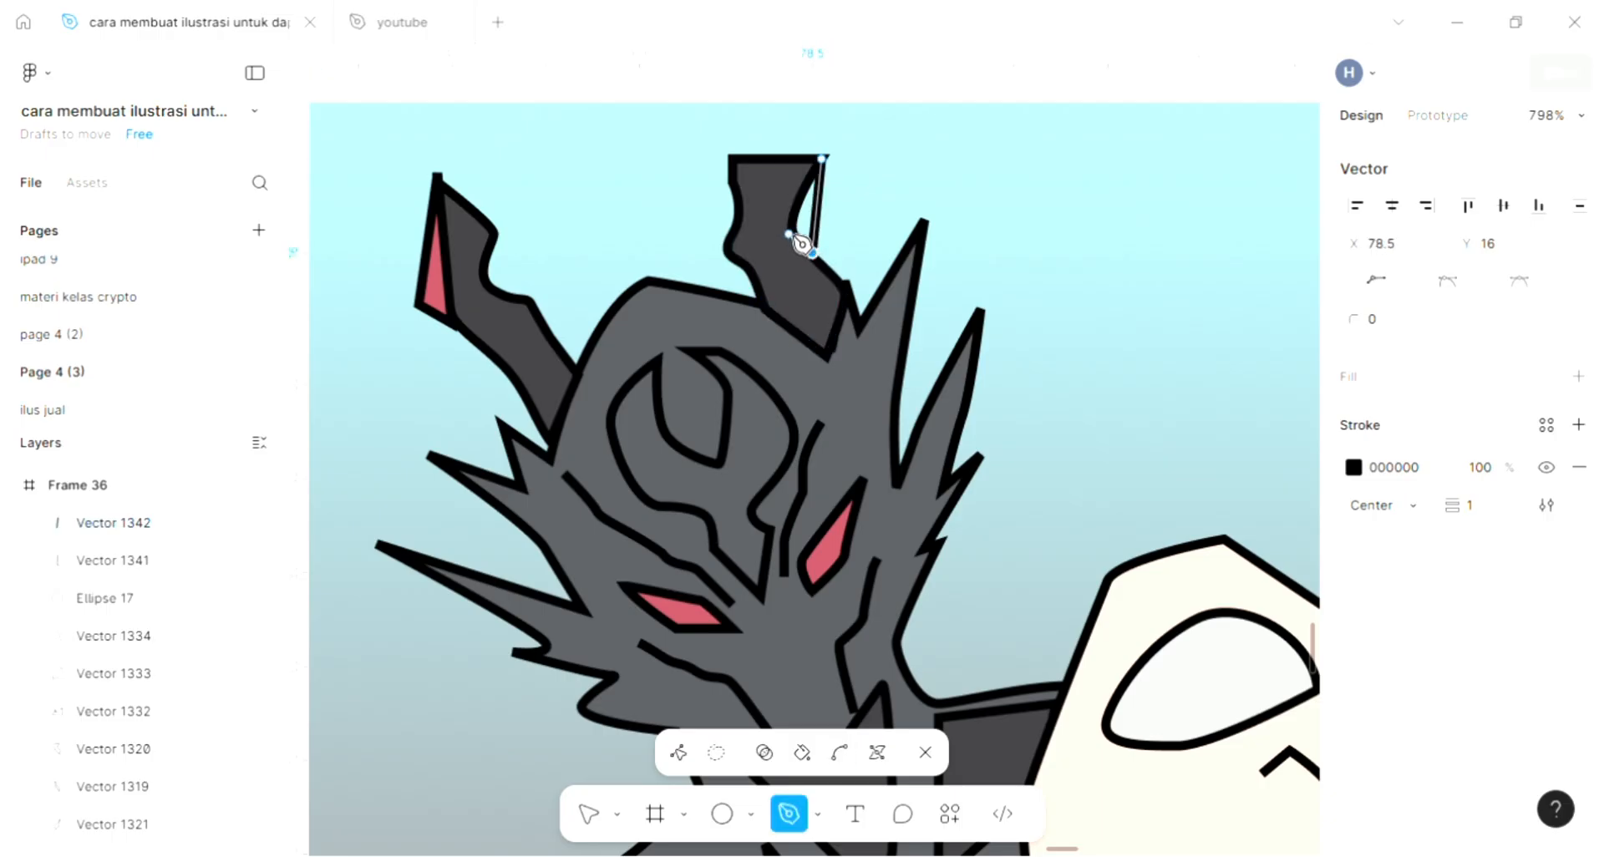
pyautogui.click(788, 229)
pyautogui.click(821, 159)
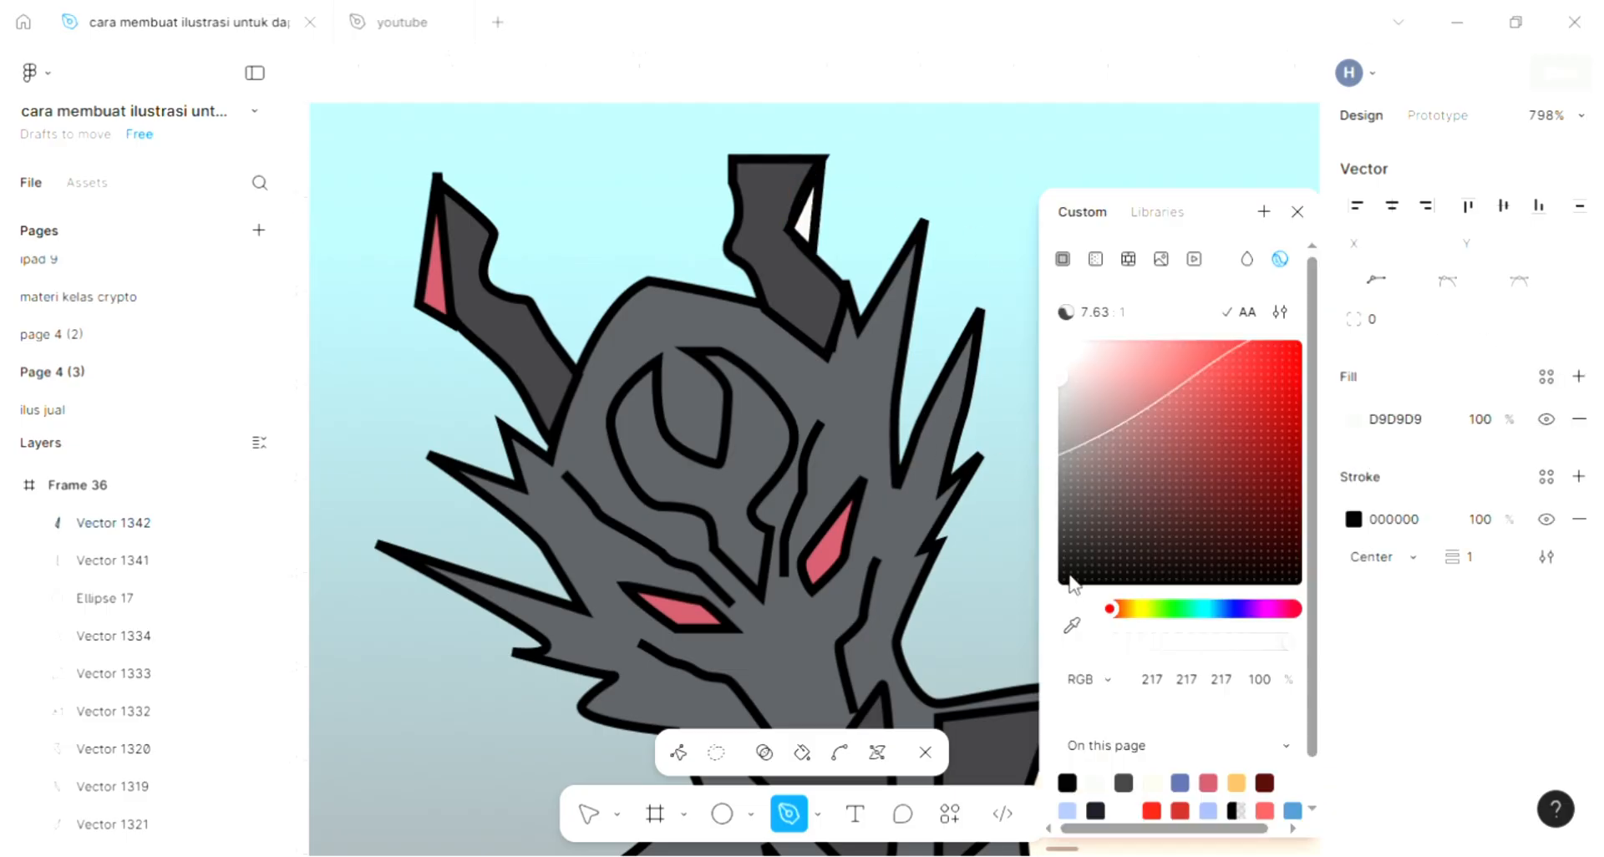
# - Fill the right horn's triangle with the pinkish red sampled from the character's eye, BE5362, and deselect it
pyautogui.click(1076, 626)
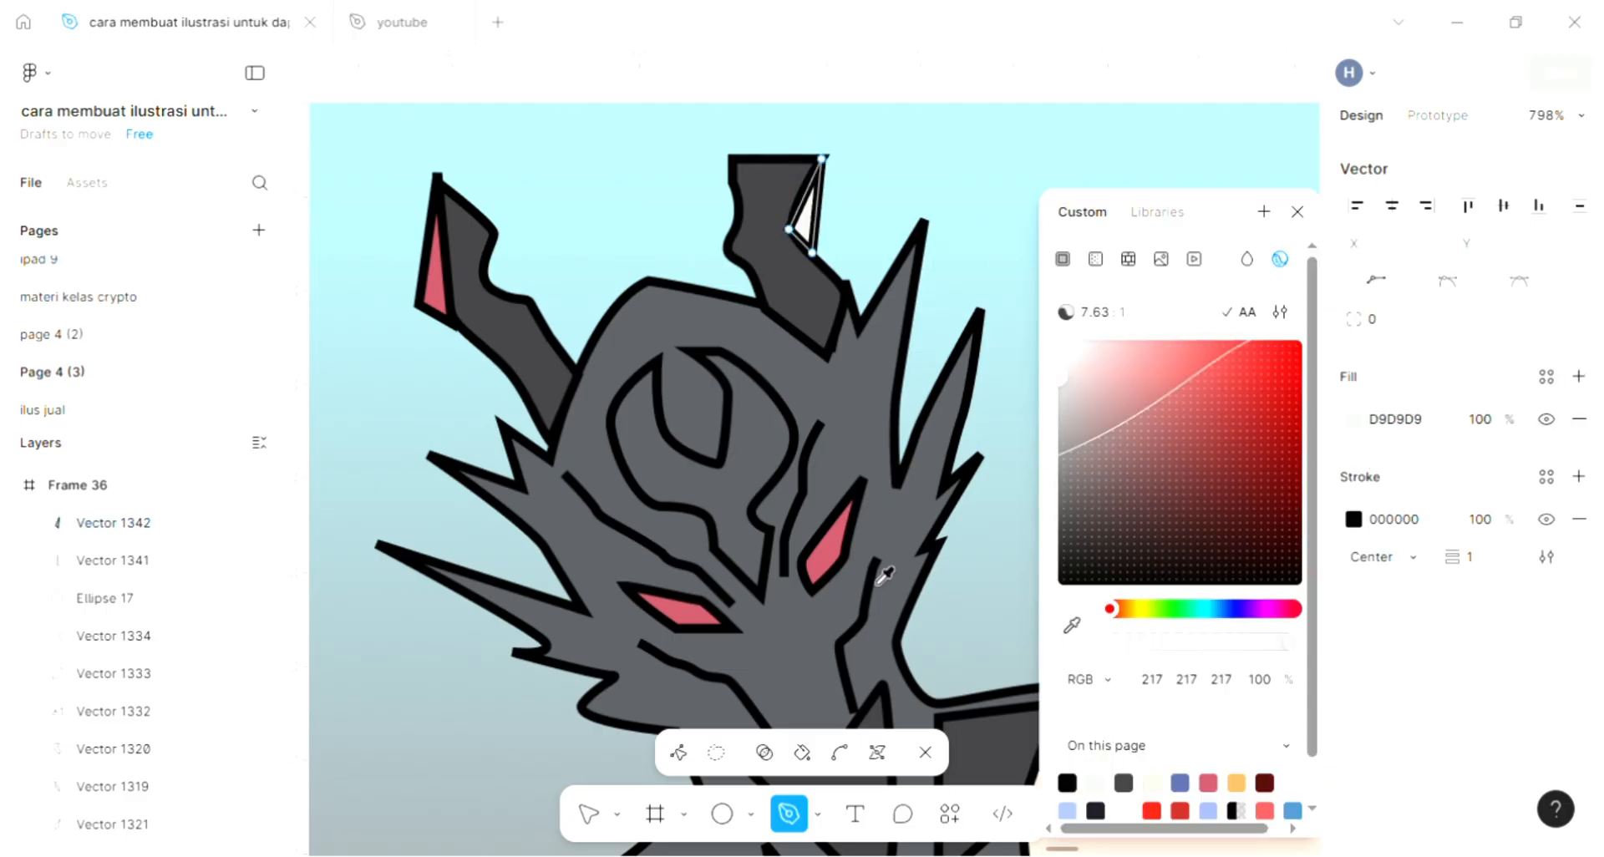
pyautogui.click(840, 537)
pyautogui.press('Escape')
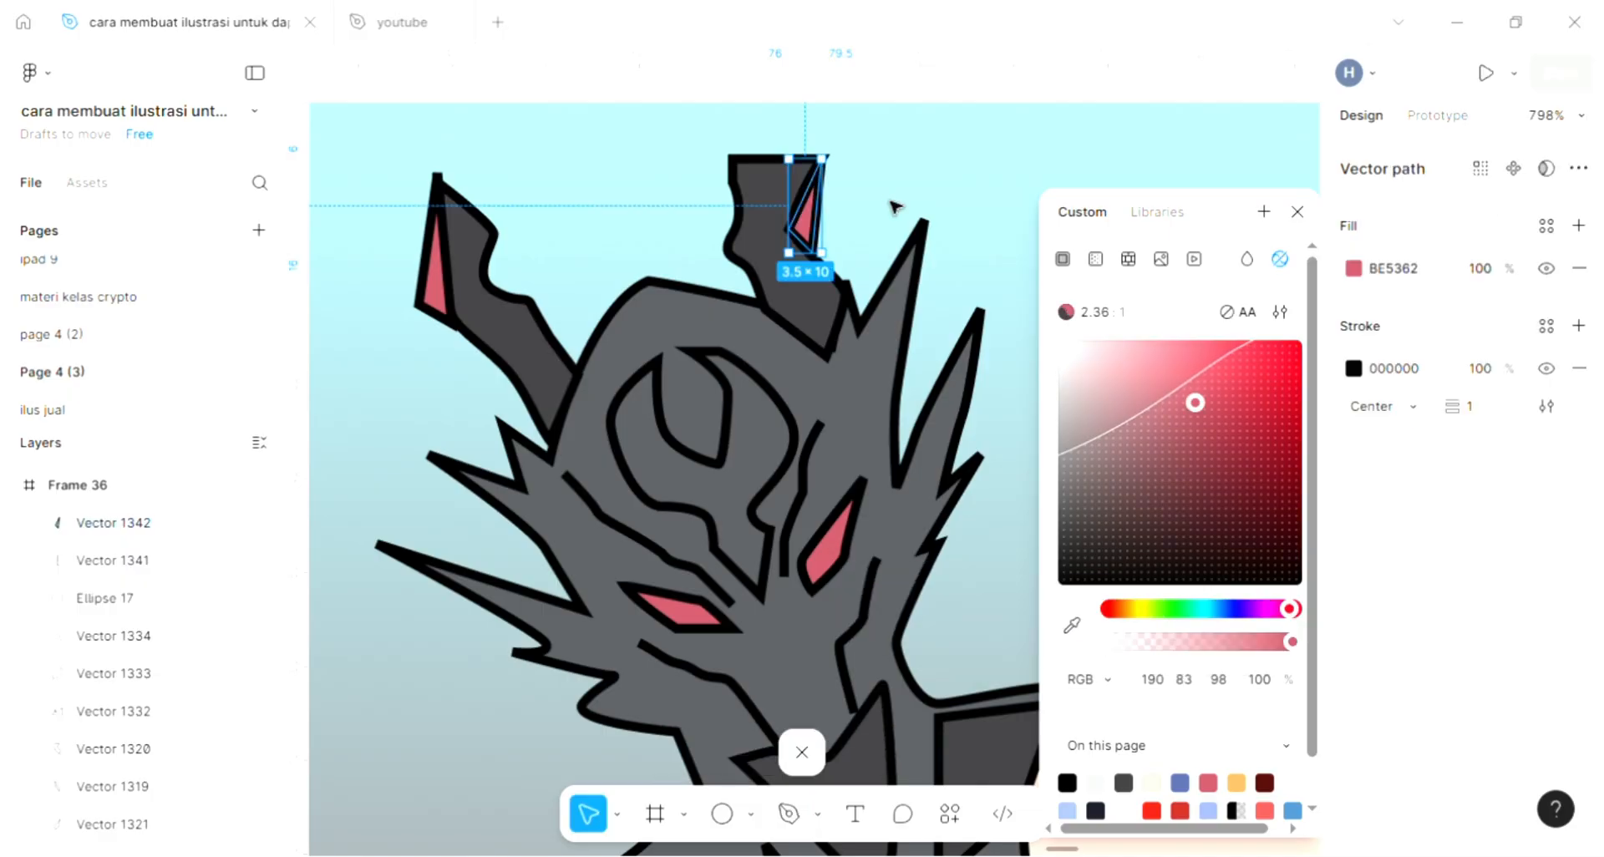
pyautogui.press('Escape')
# - Draw an open three-segment zigzag, about 7 × 4.5, at the left side of the character's jaw with the Pen tool
pyautogui.scroll(-5, 894, 207)
pyautogui.keyDown('ctrl'); pyautogui.scroll(-3, 894, 206); pyautogui.keyUp('ctrl')
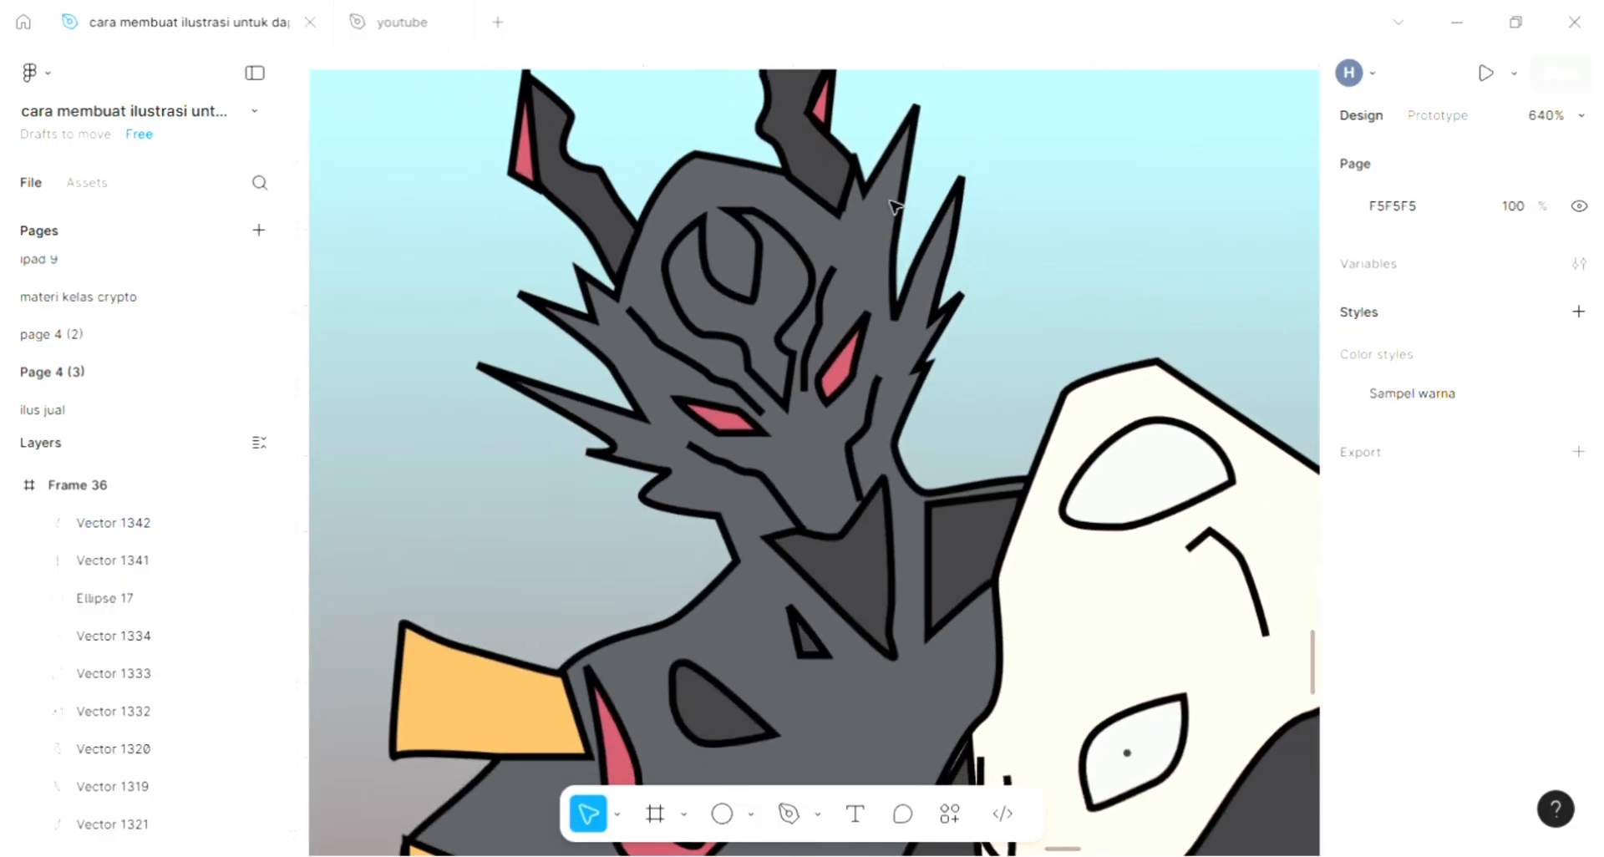
pyautogui.scroll(-2, 894, 207)
pyautogui.scroll(-2, 734, 559)
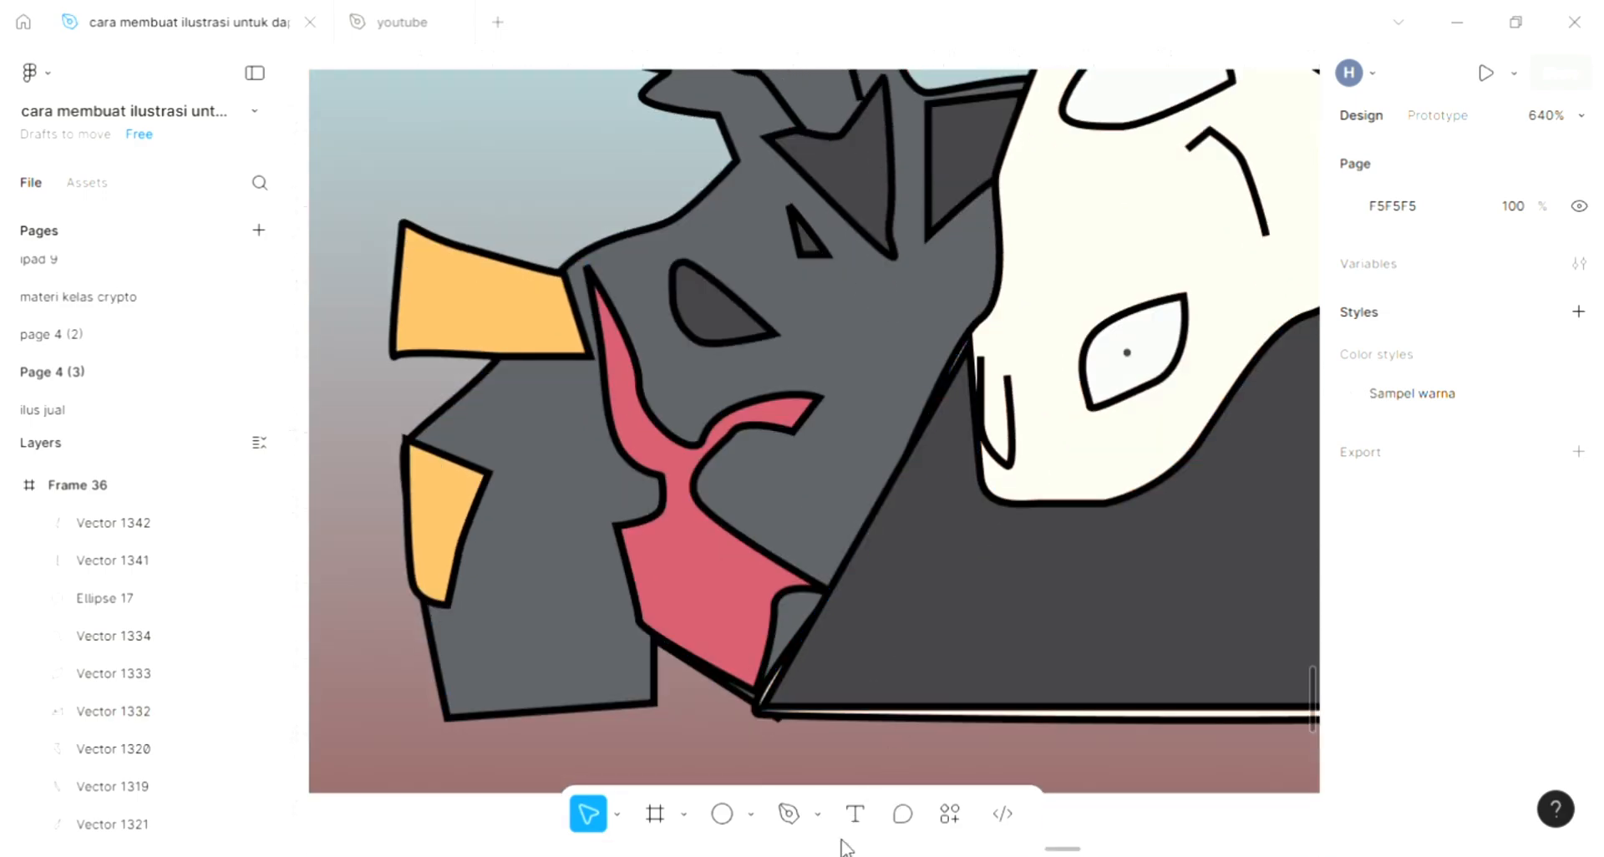
pyautogui.click(794, 814)
pyautogui.scroll(5, 867, 538)
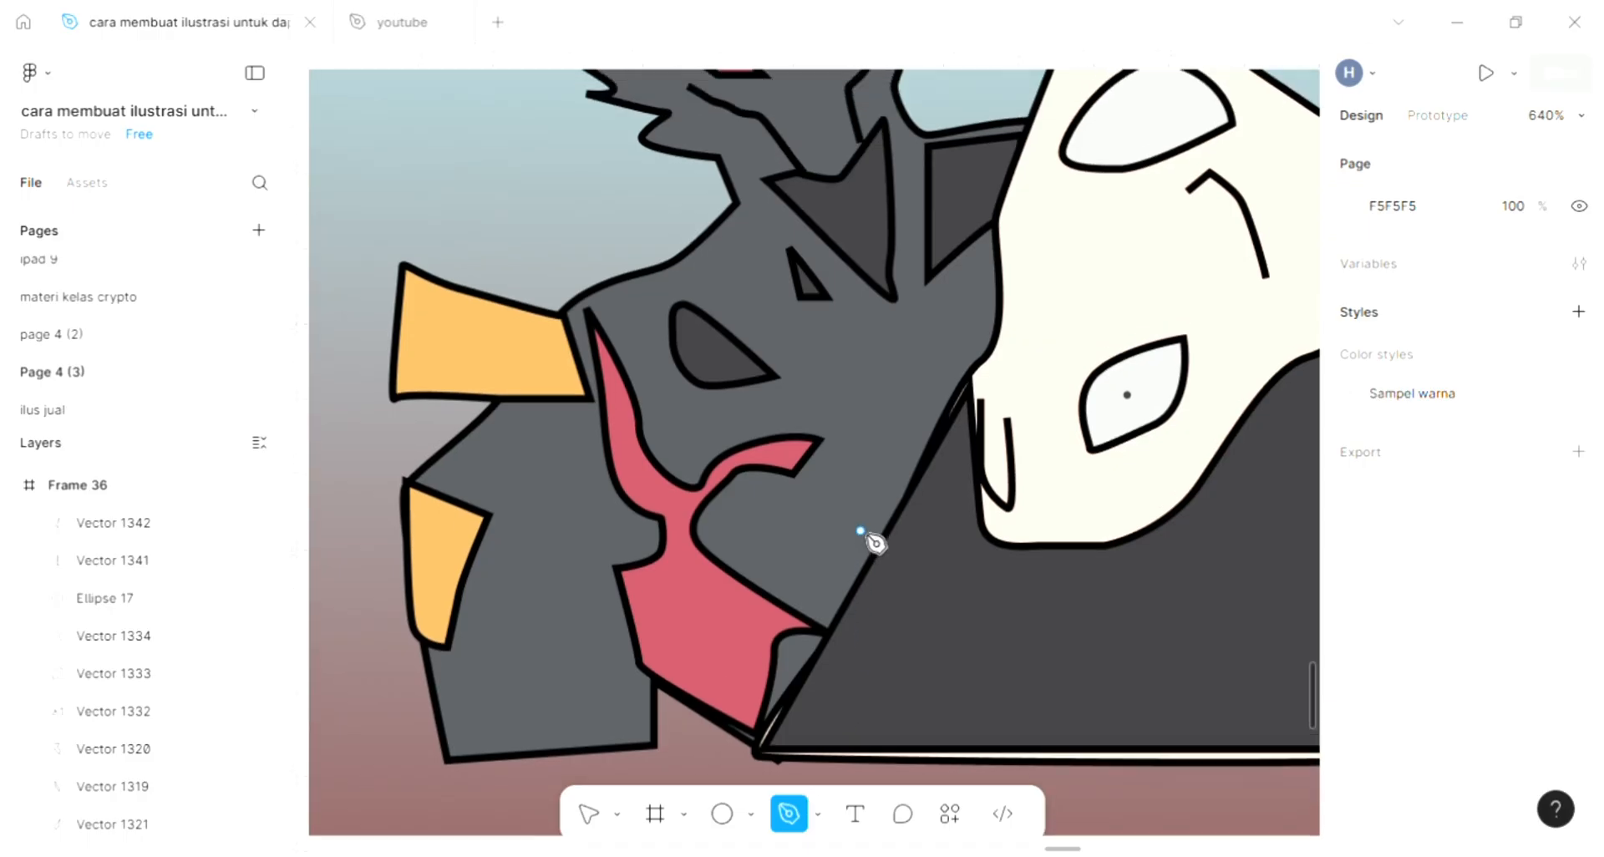
pyautogui.scroll(5, 729, 481)
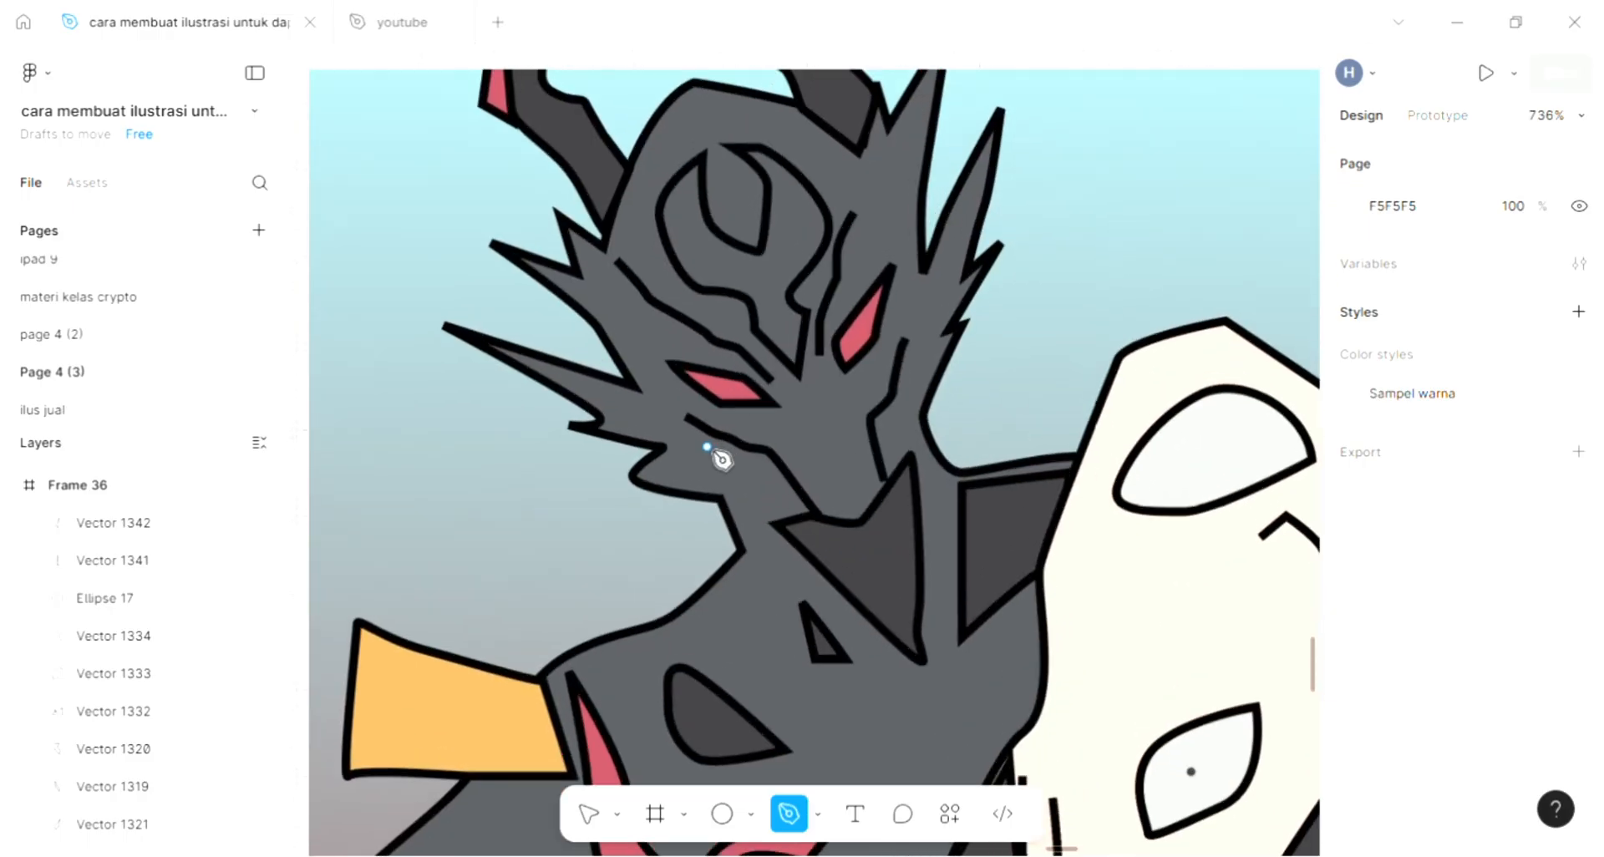
pyautogui.click(733, 499)
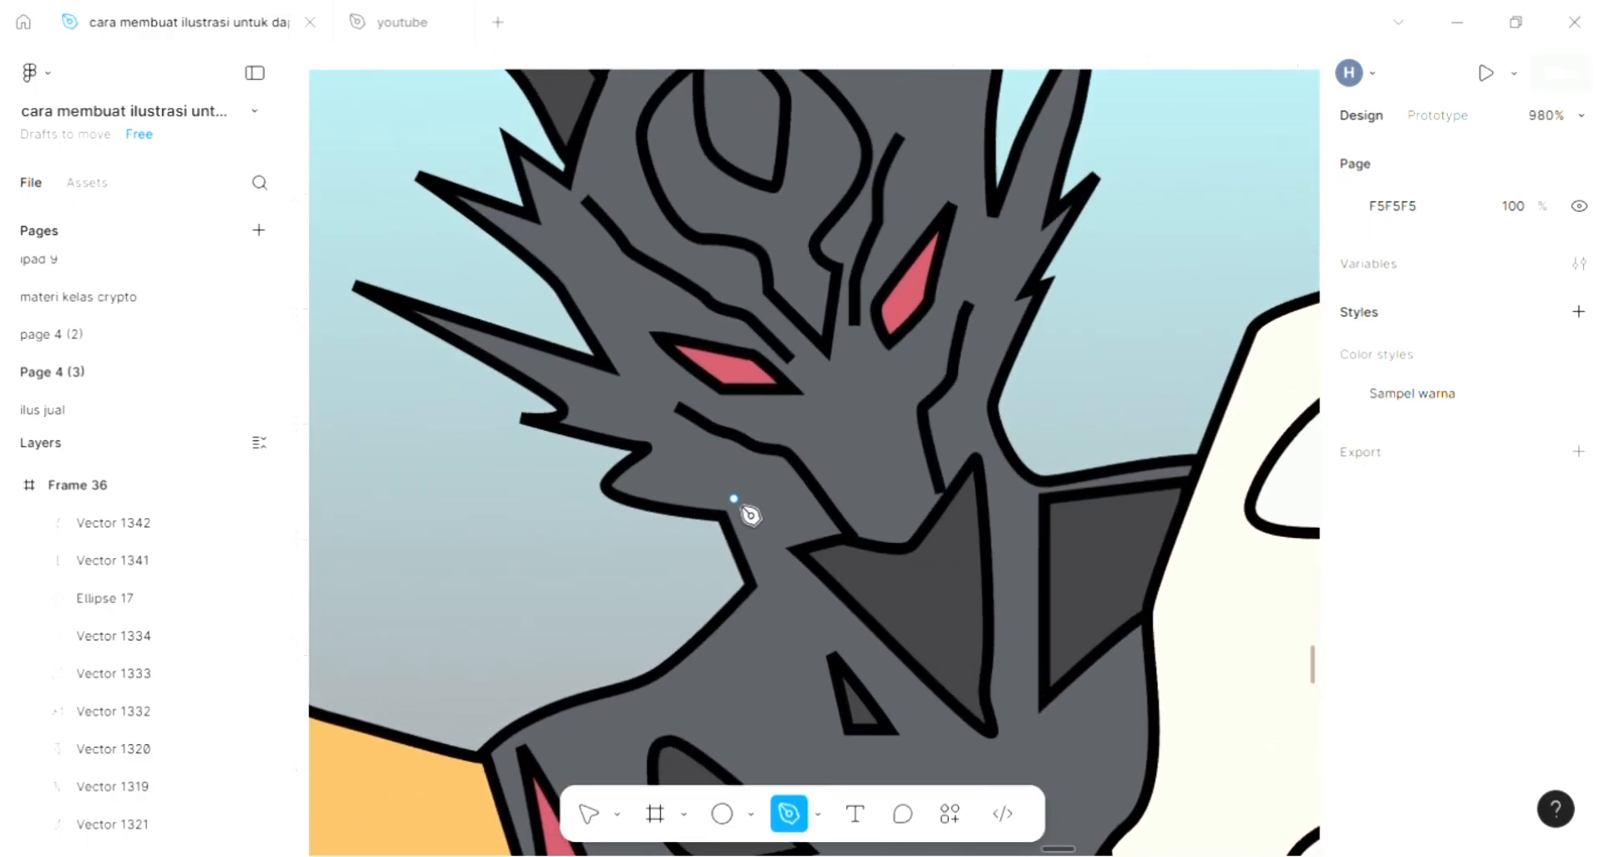
pyautogui.click(785, 539)
pyautogui.click(767, 487)
pyautogui.click(815, 527)
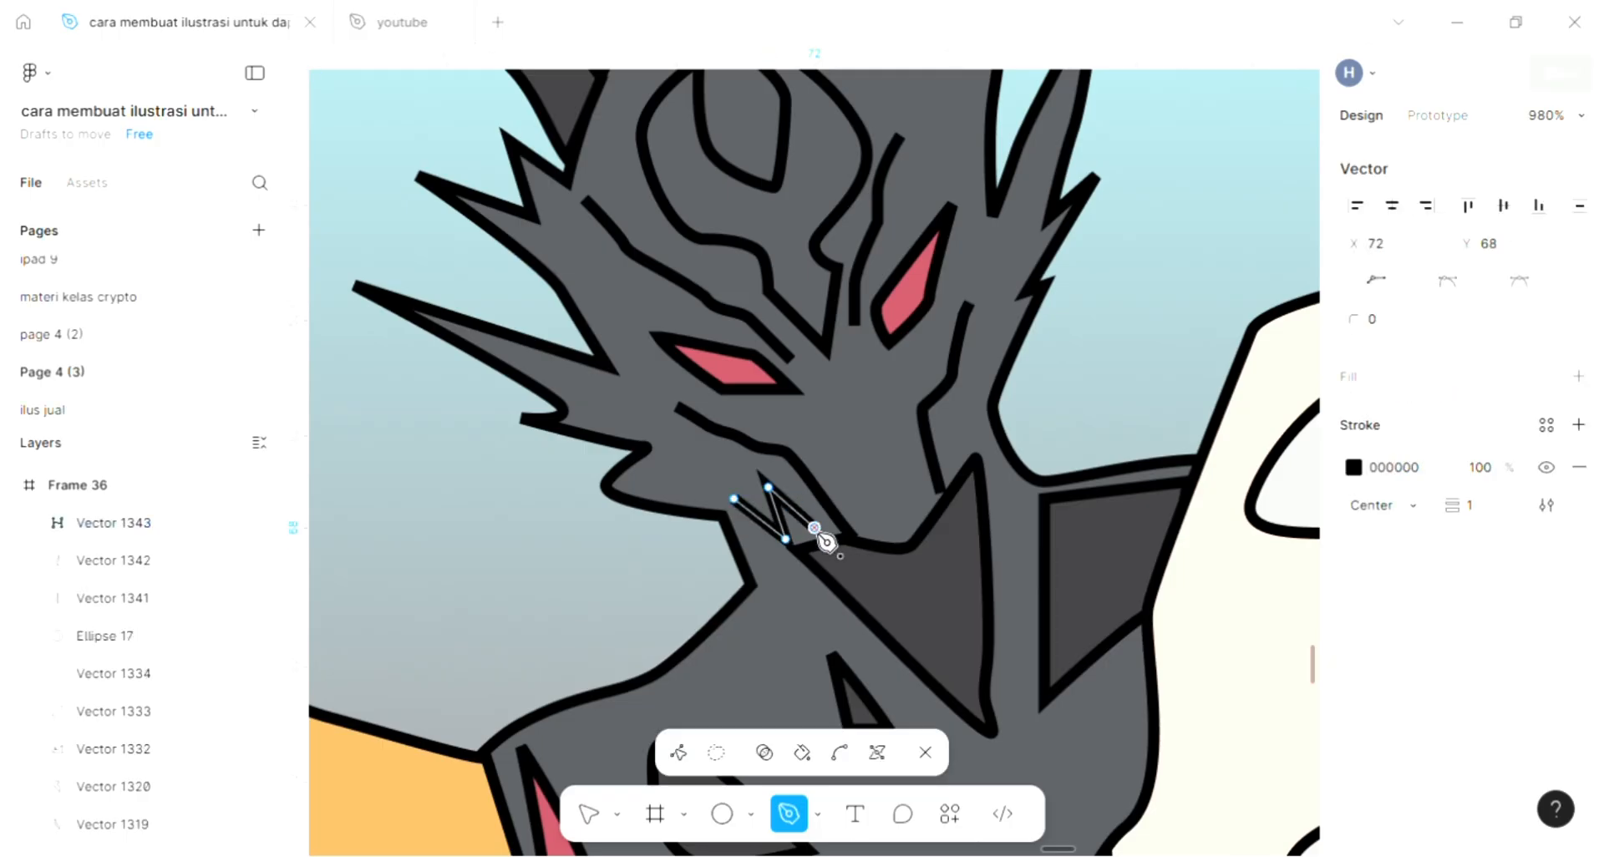
pyautogui.press('Escape')
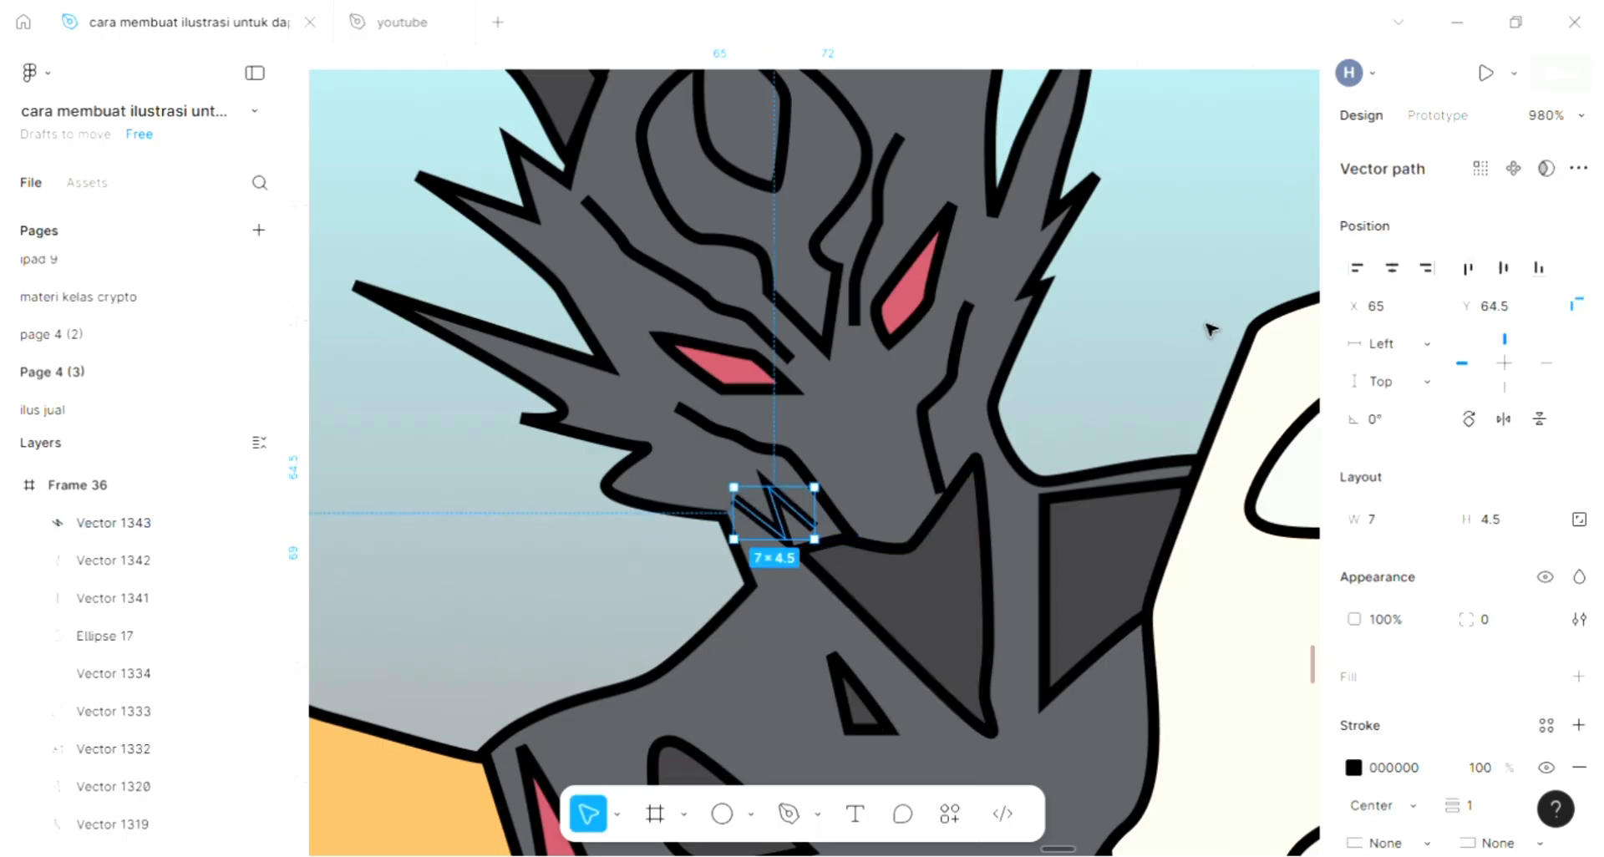
pyautogui.press('Escape')
# - Draw a small open N-shaped zigzag at the right side of the character's jaw with the Pen tool
pyautogui.press('p')
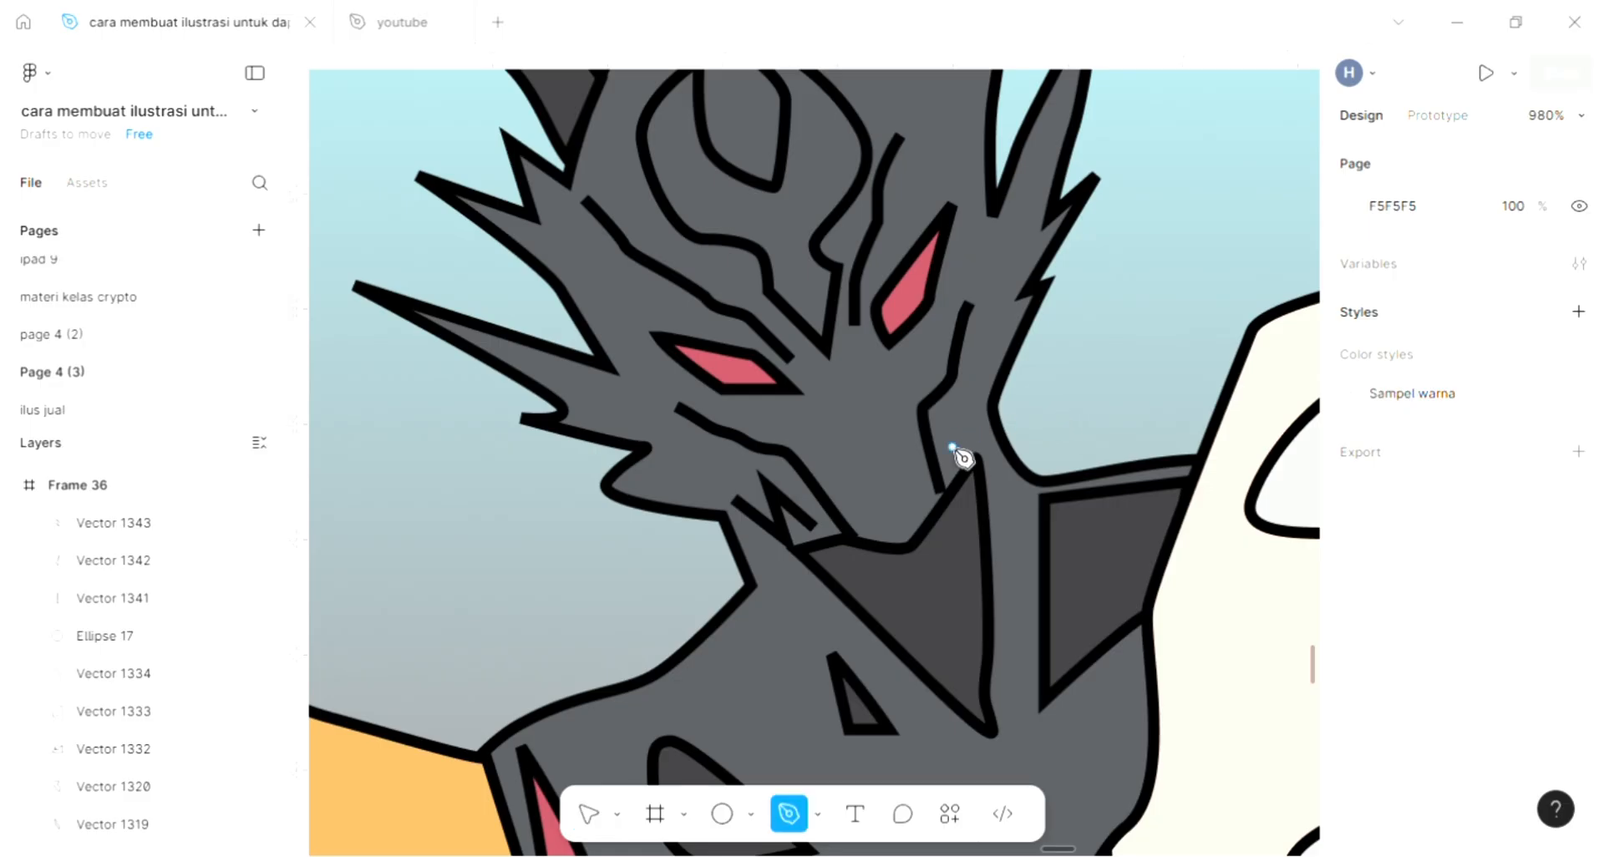
pyautogui.click(953, 458)
pyautogui.click(947, 407)
pyautogui.click(975, 440)
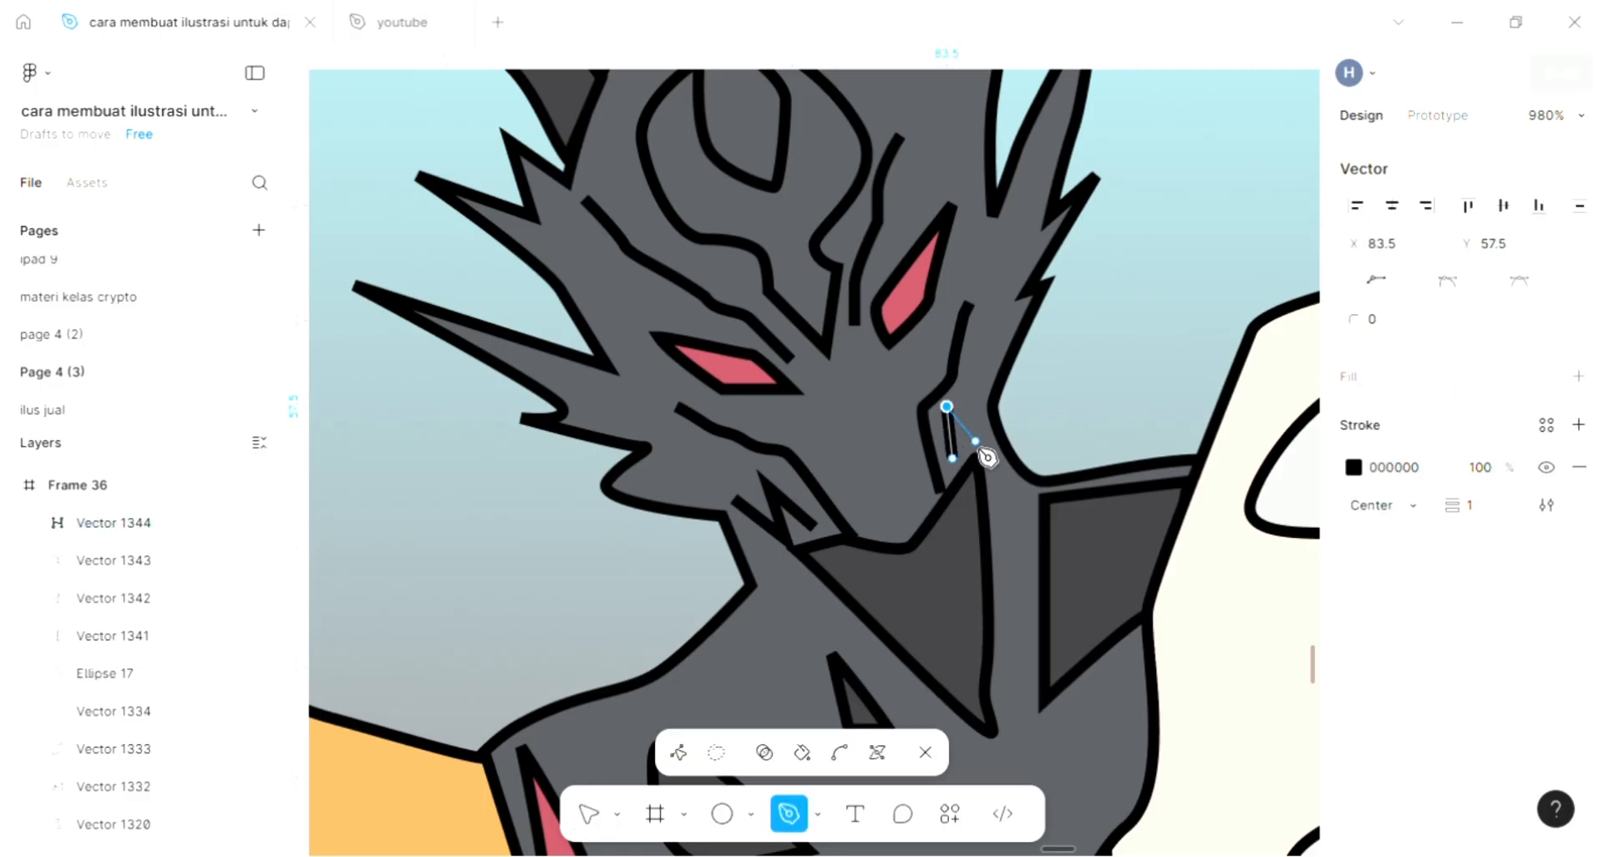
pyautogui.click(975, 394)
pyautogui.press('Escape')
pyautogui.press('Escape')
# - Add a D9D9D9 fill to the horn-shaped marking on the character's forehead and deselect it
pyautogui.scroll(-3, 1139, 322)
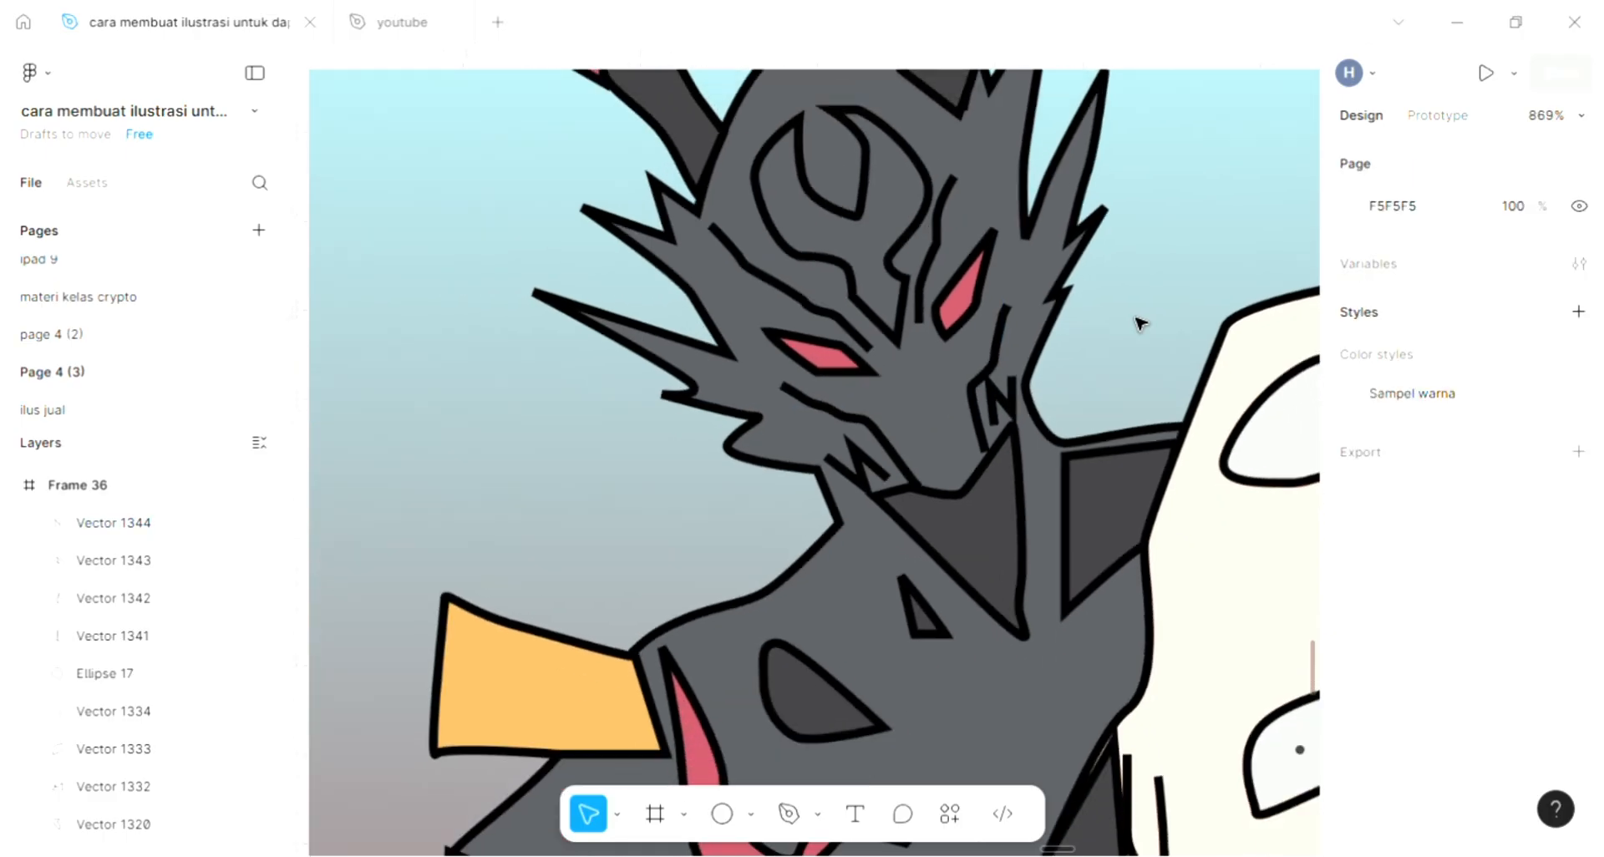
pyautogui.scroll(-5, 1139, 323)
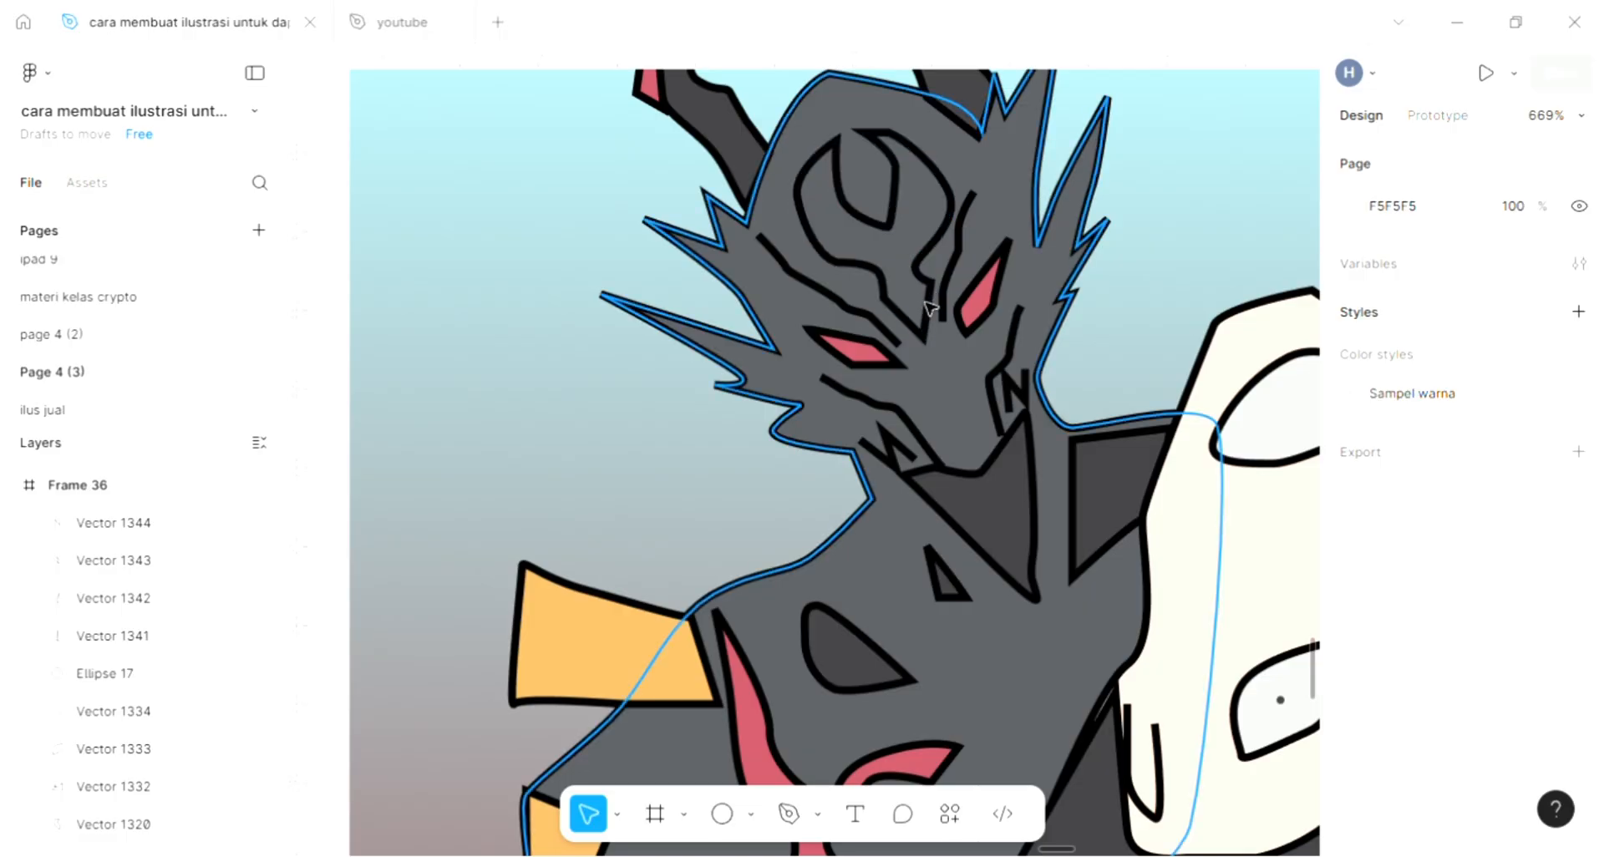
pyautogui.click(888, 226)
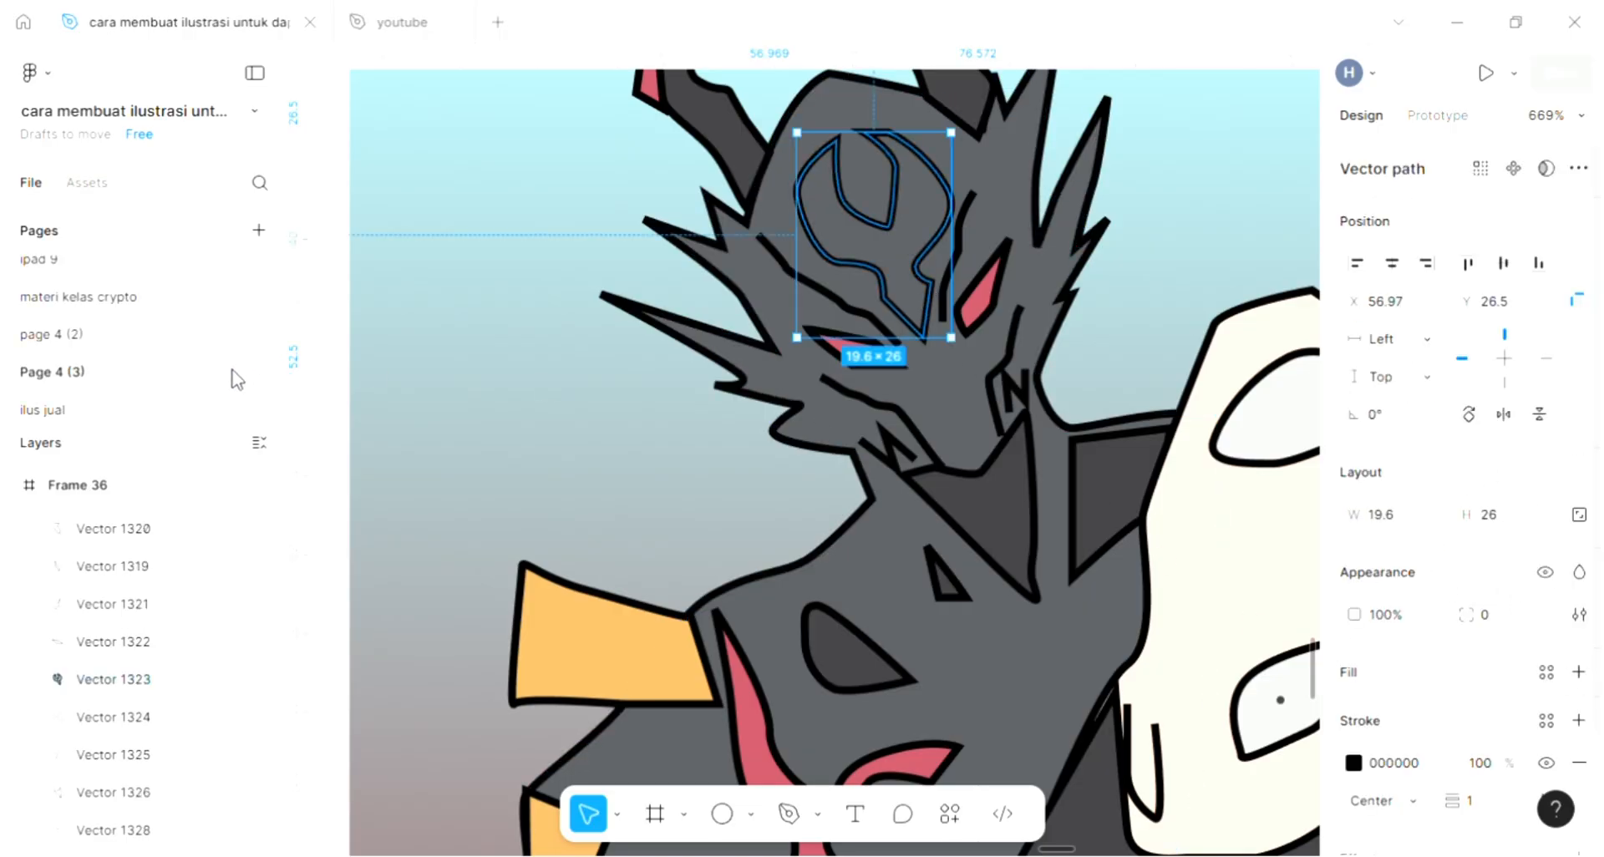
pyautogui.press('Escape')
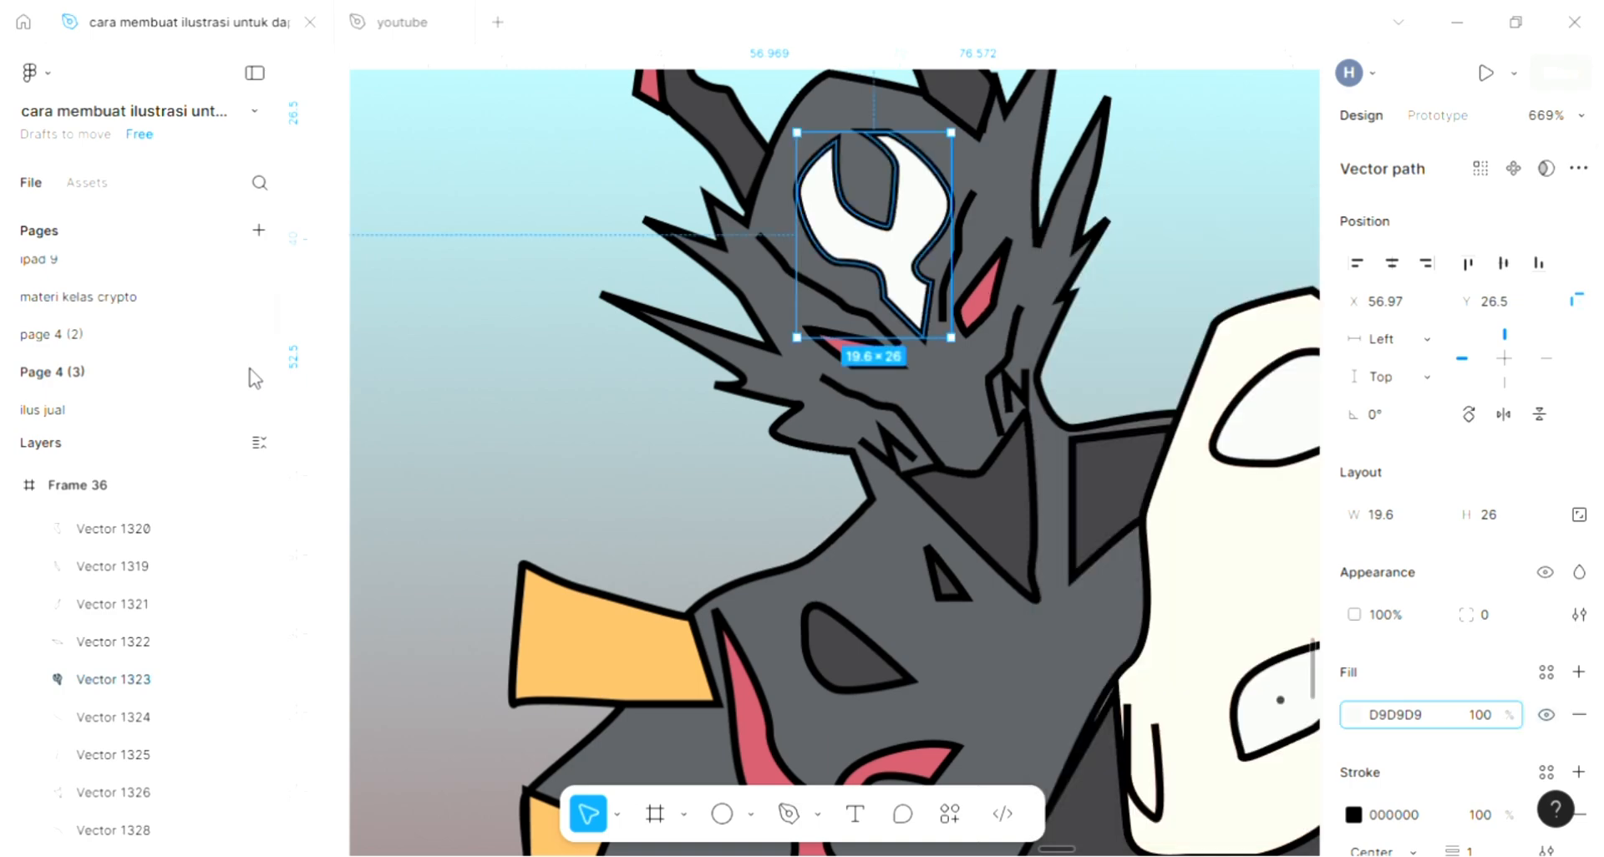
pyautogui.scroll(-5, 339, 311)
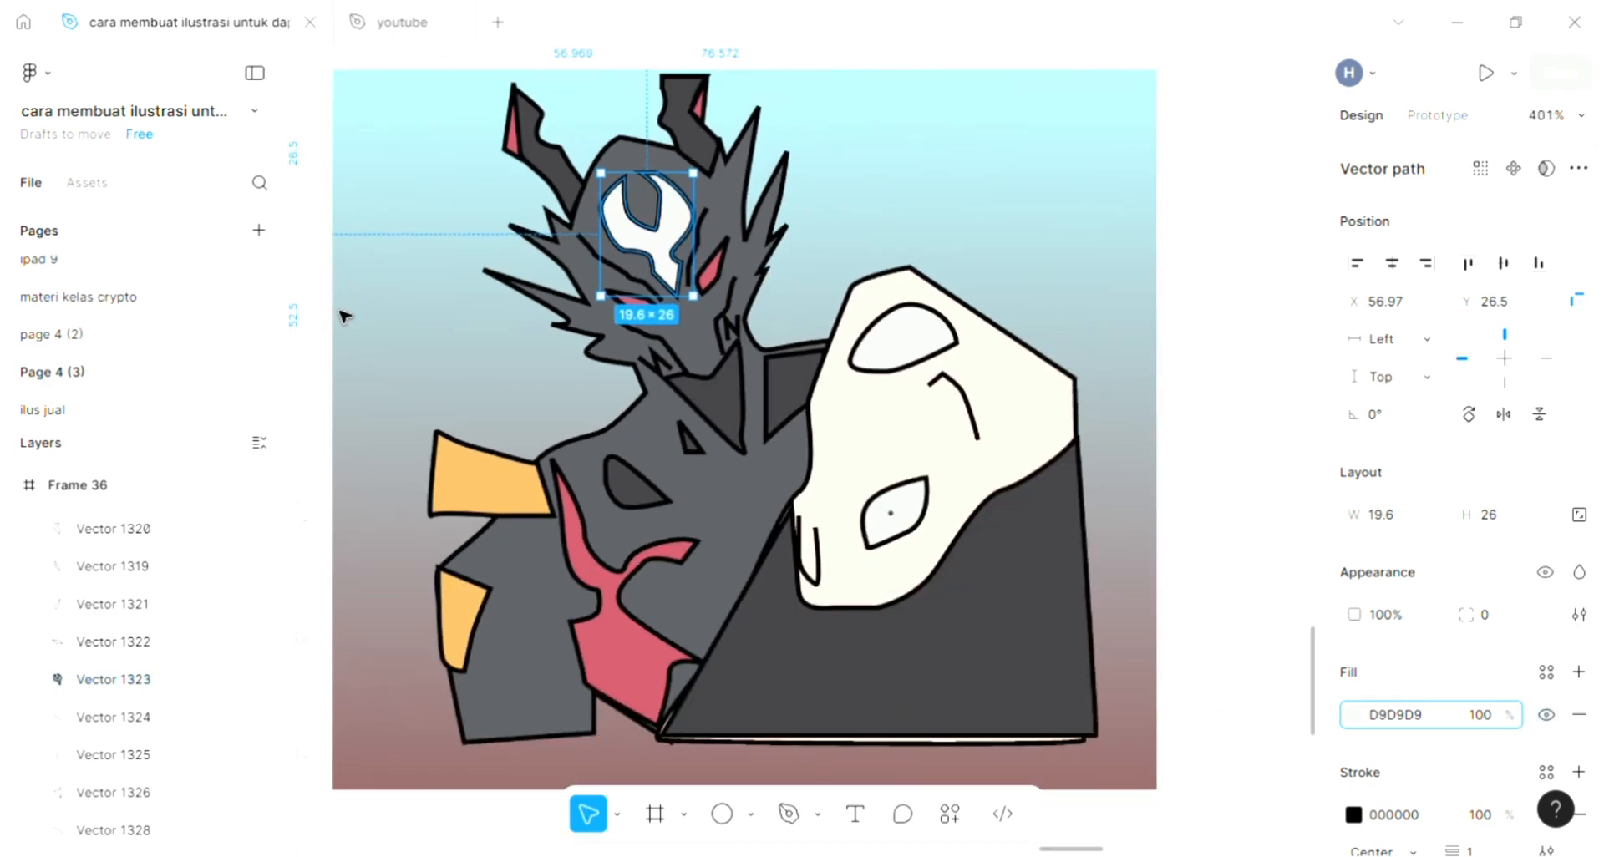
pyautogui.click(1092, 524)
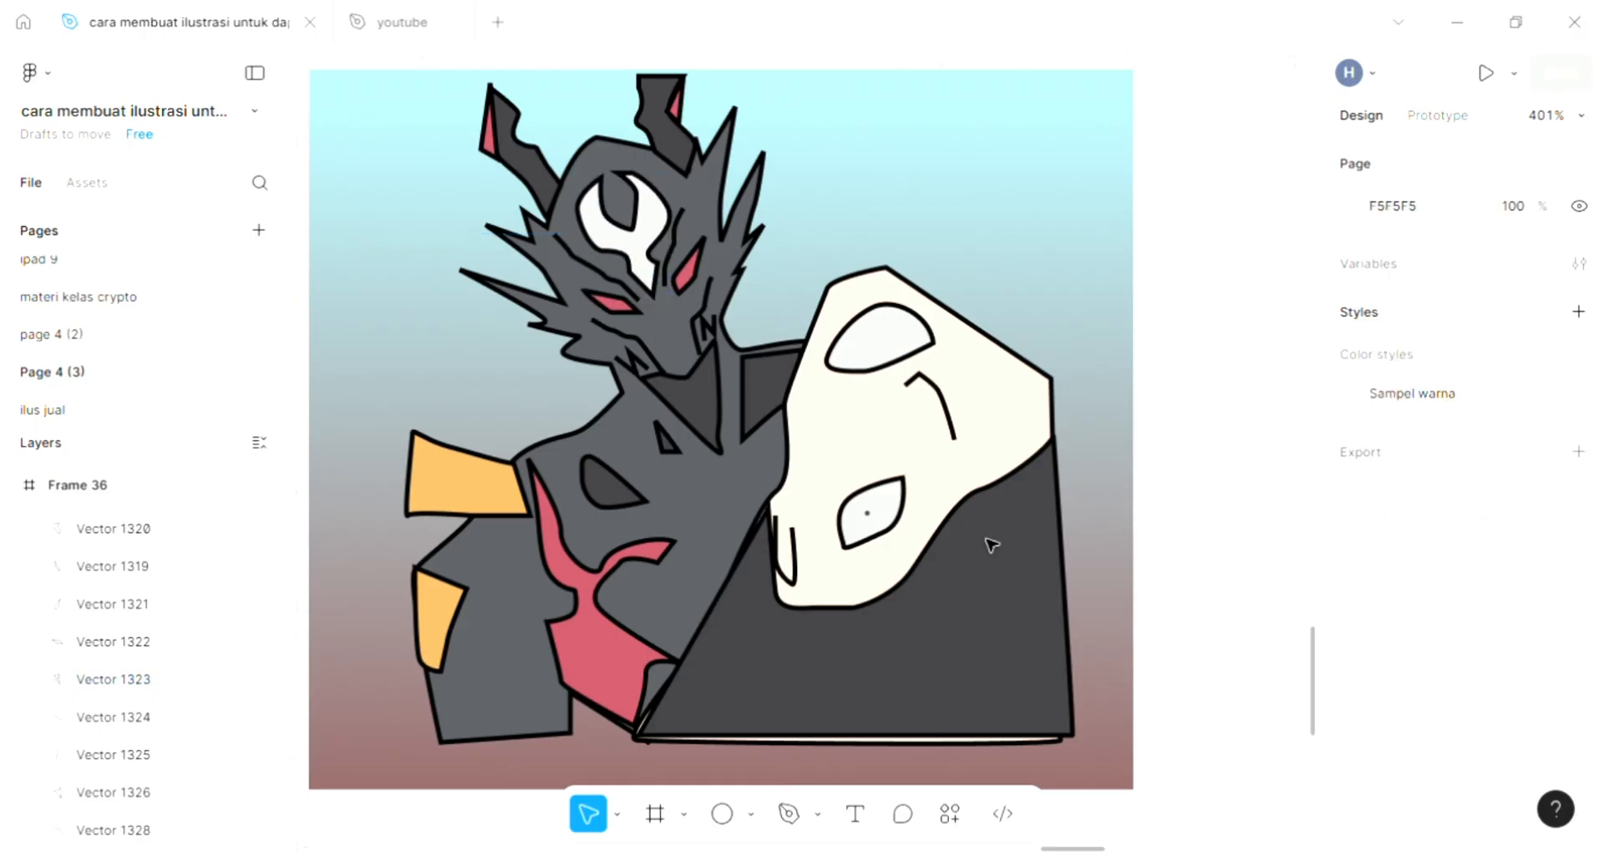
# - Reshape the dark garment below the mask by moving its lower left corner to 103, 151 and its upper left corner to 96.5, 96.5
pyautogui.click(790, 814)
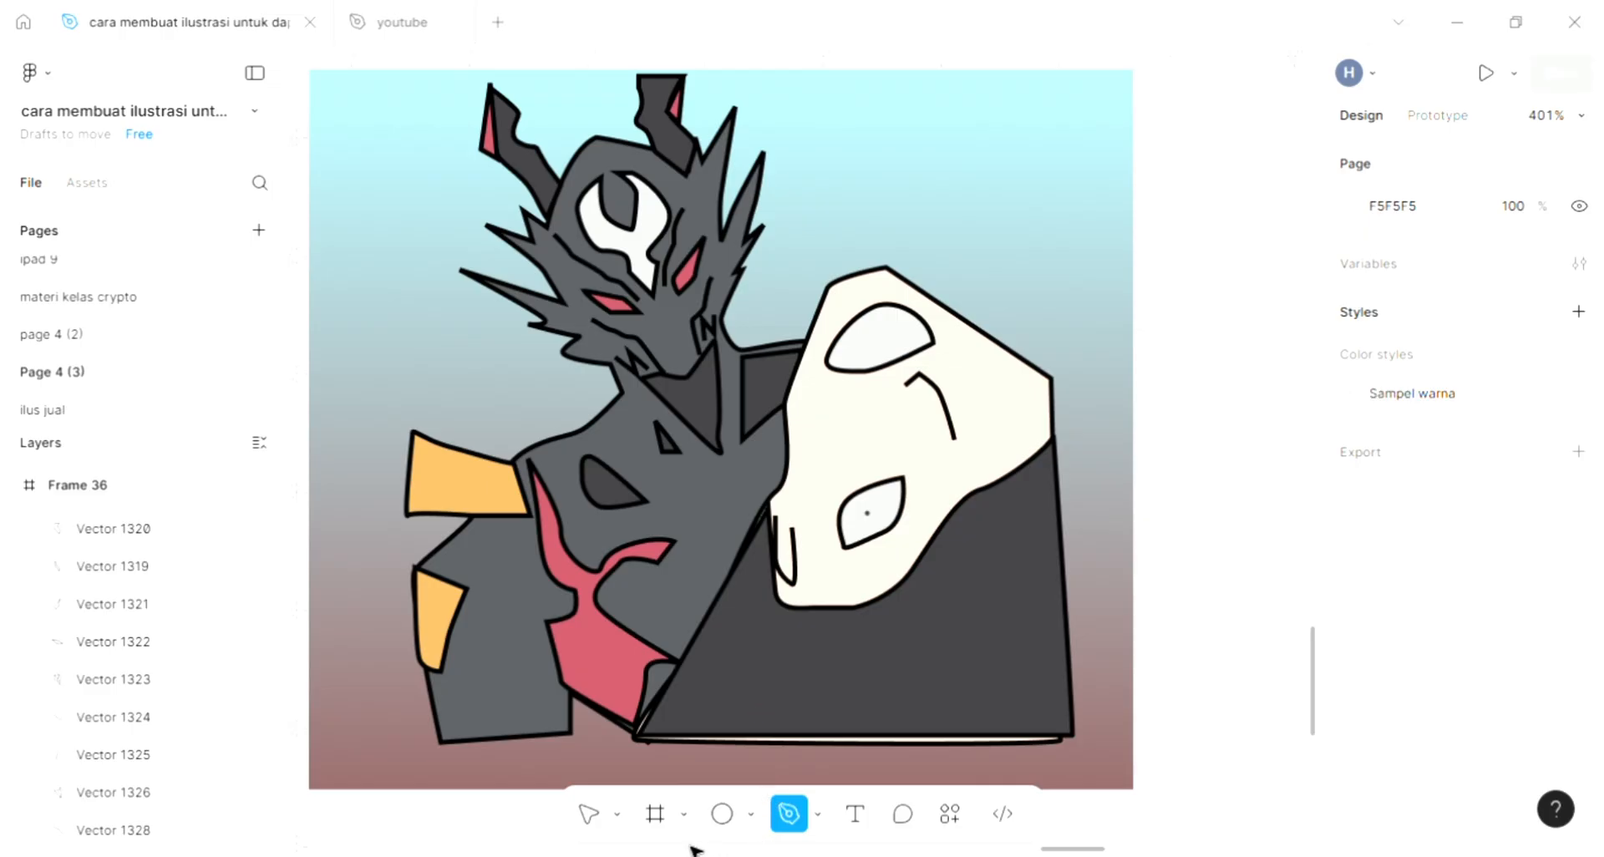
pyautogui.press('v')
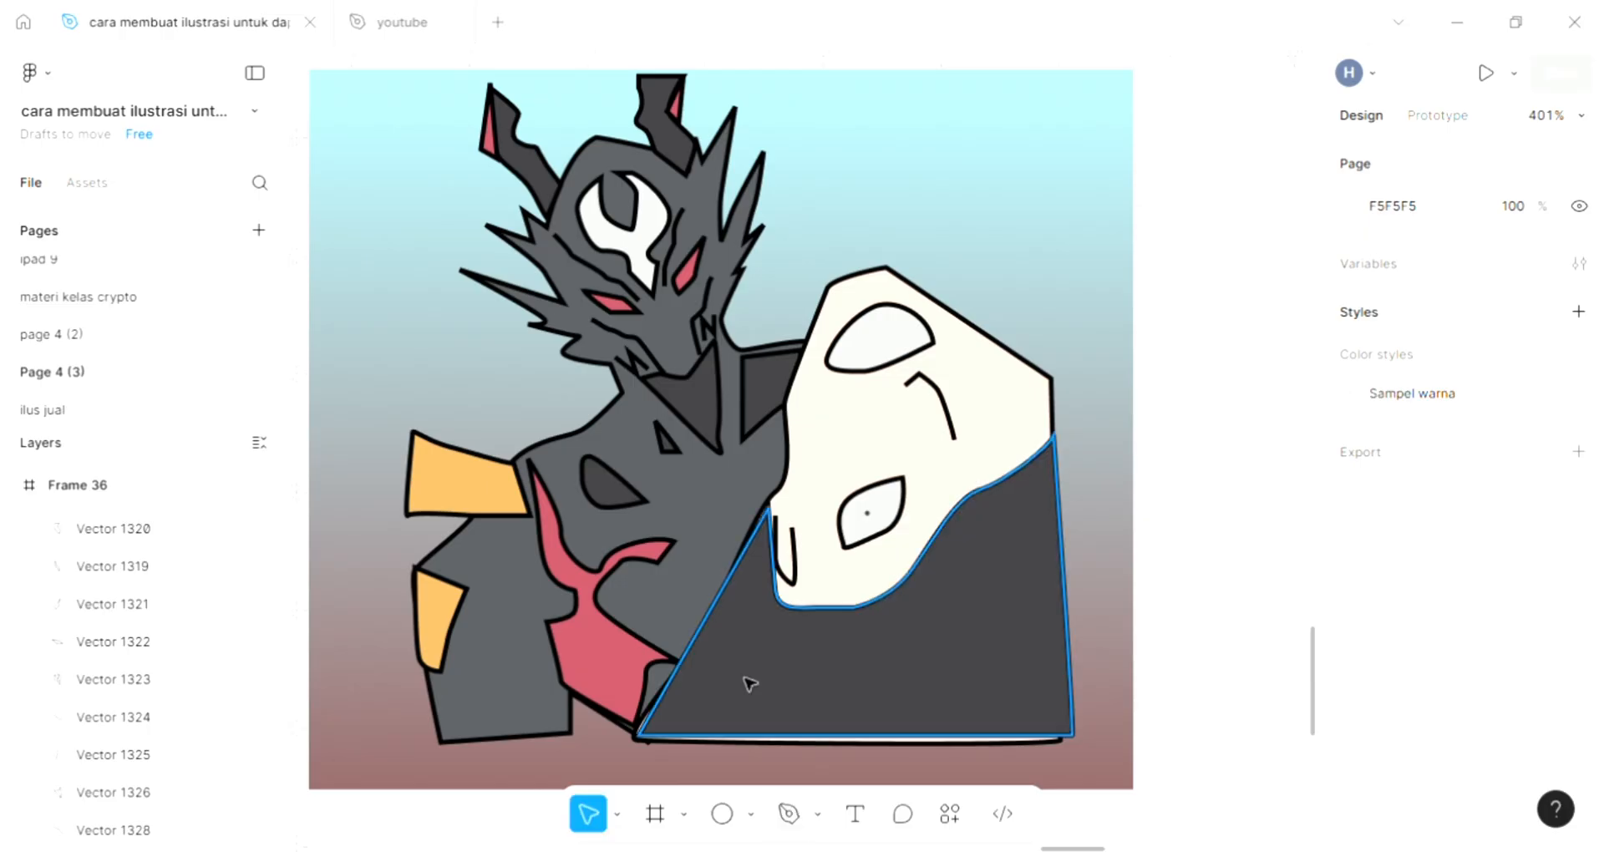
pyautogui.click(749, 681)
pyautogui.doubleClick(750, 678)
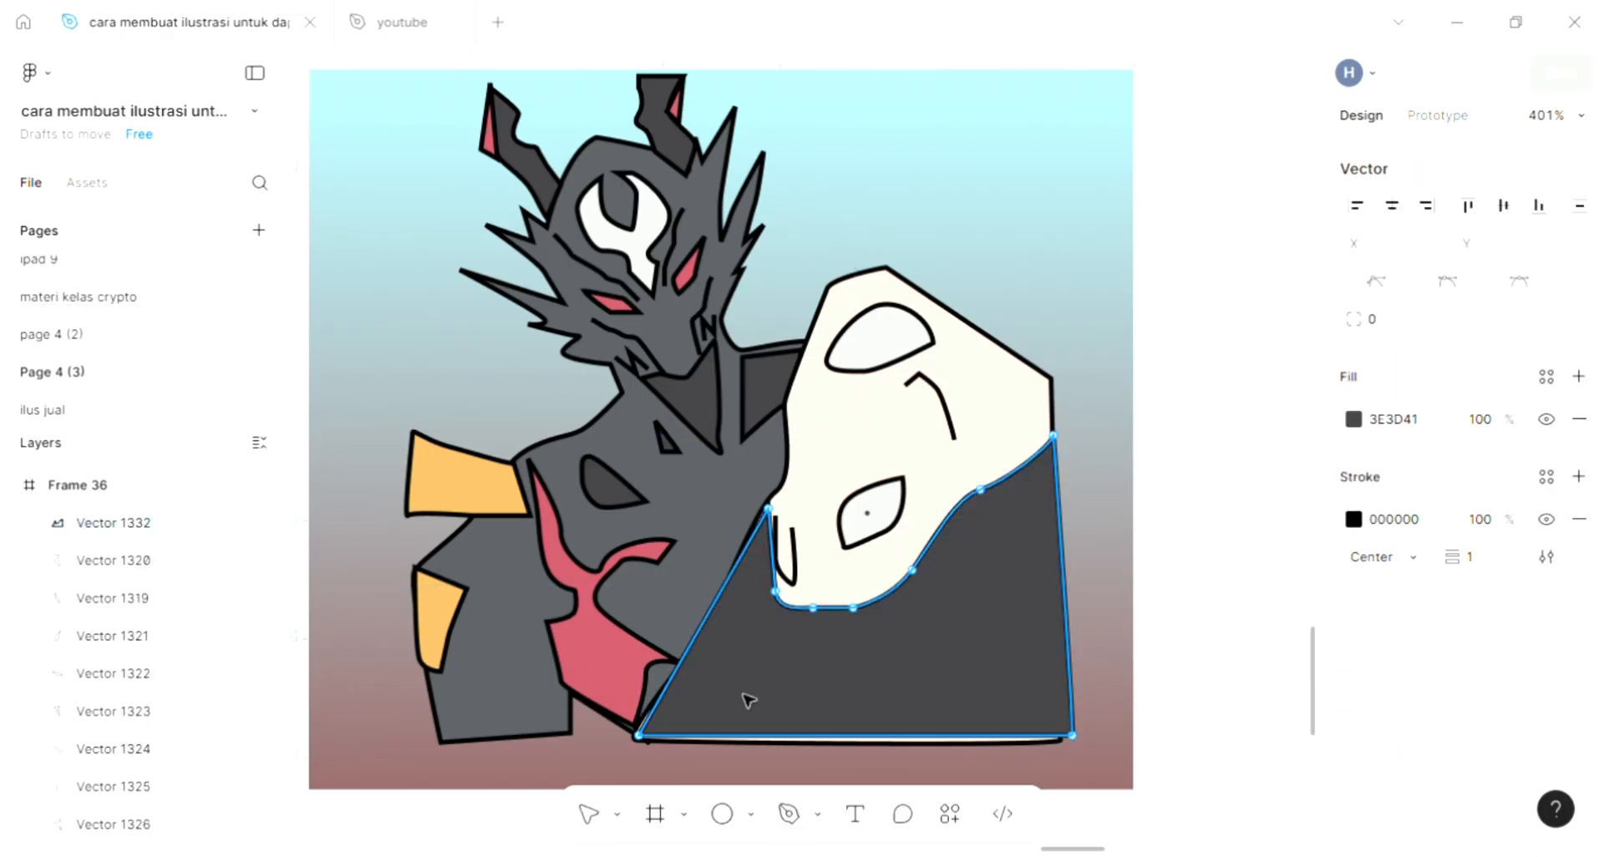
pyautogui.keyDown('ctrl'); pyautogui.scroll(3, 744, 695); pyautogui.keyUp('ctrl')
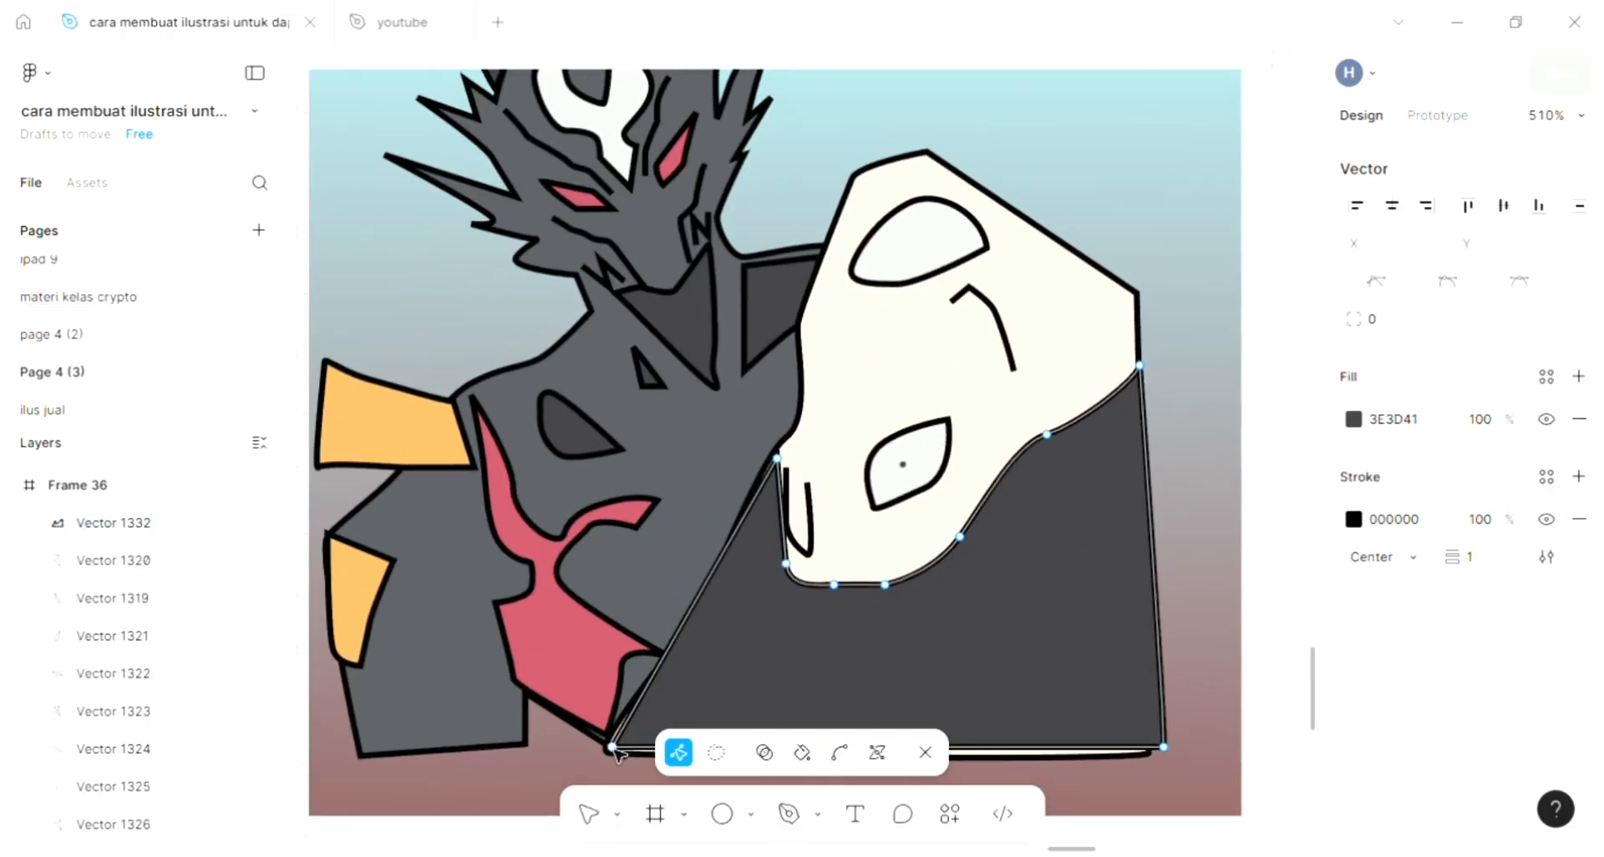
pyautogui.moveTo(613, 747); pyautogui.dragTo(810, 780)
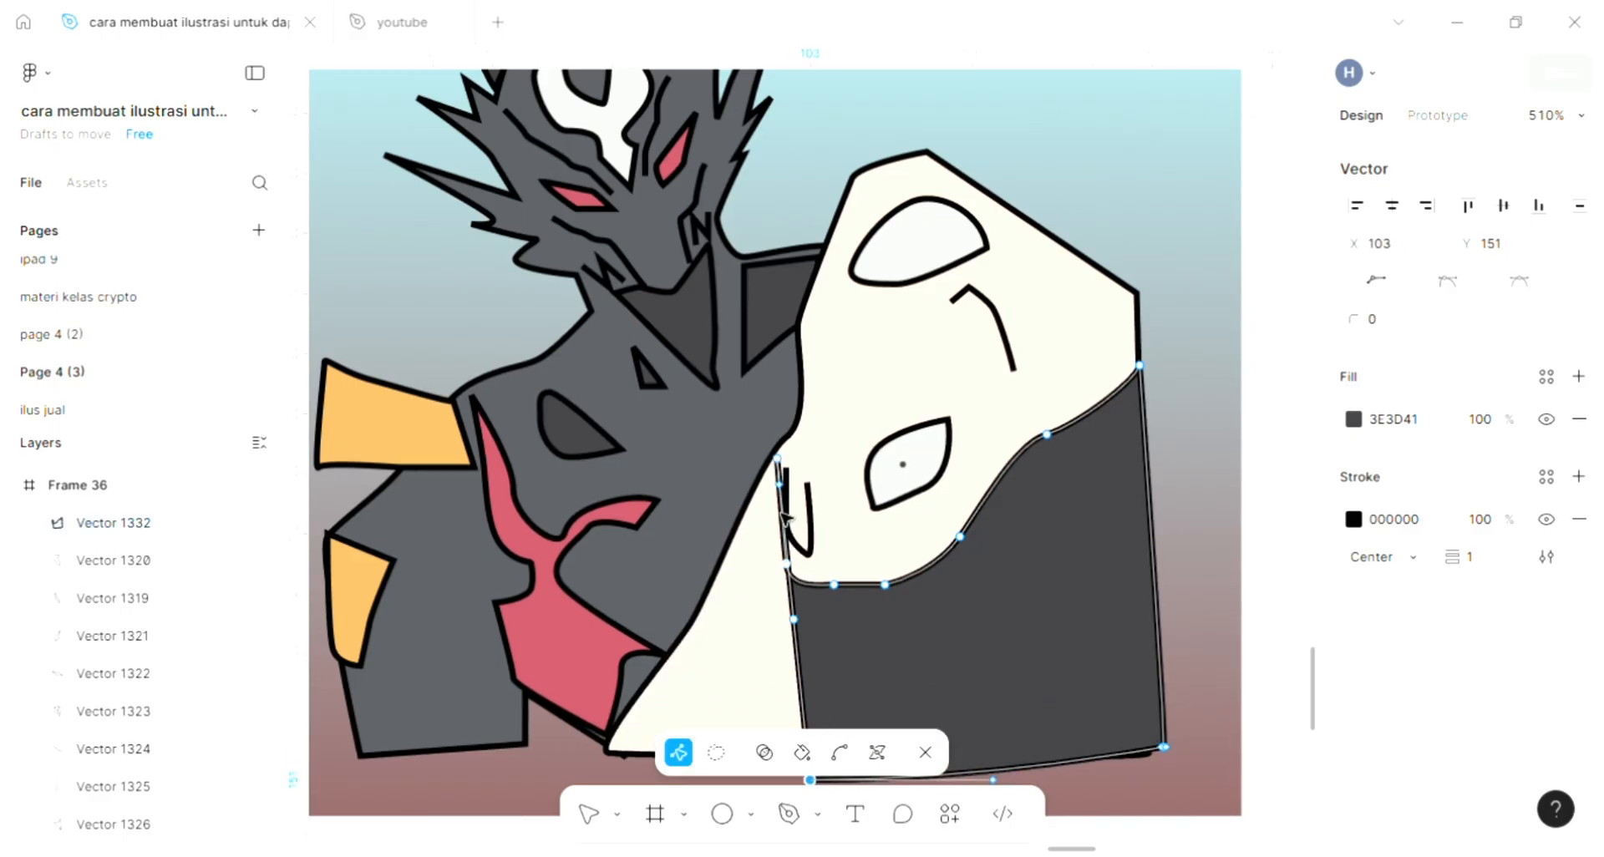
pyautogui.click(773, 458)
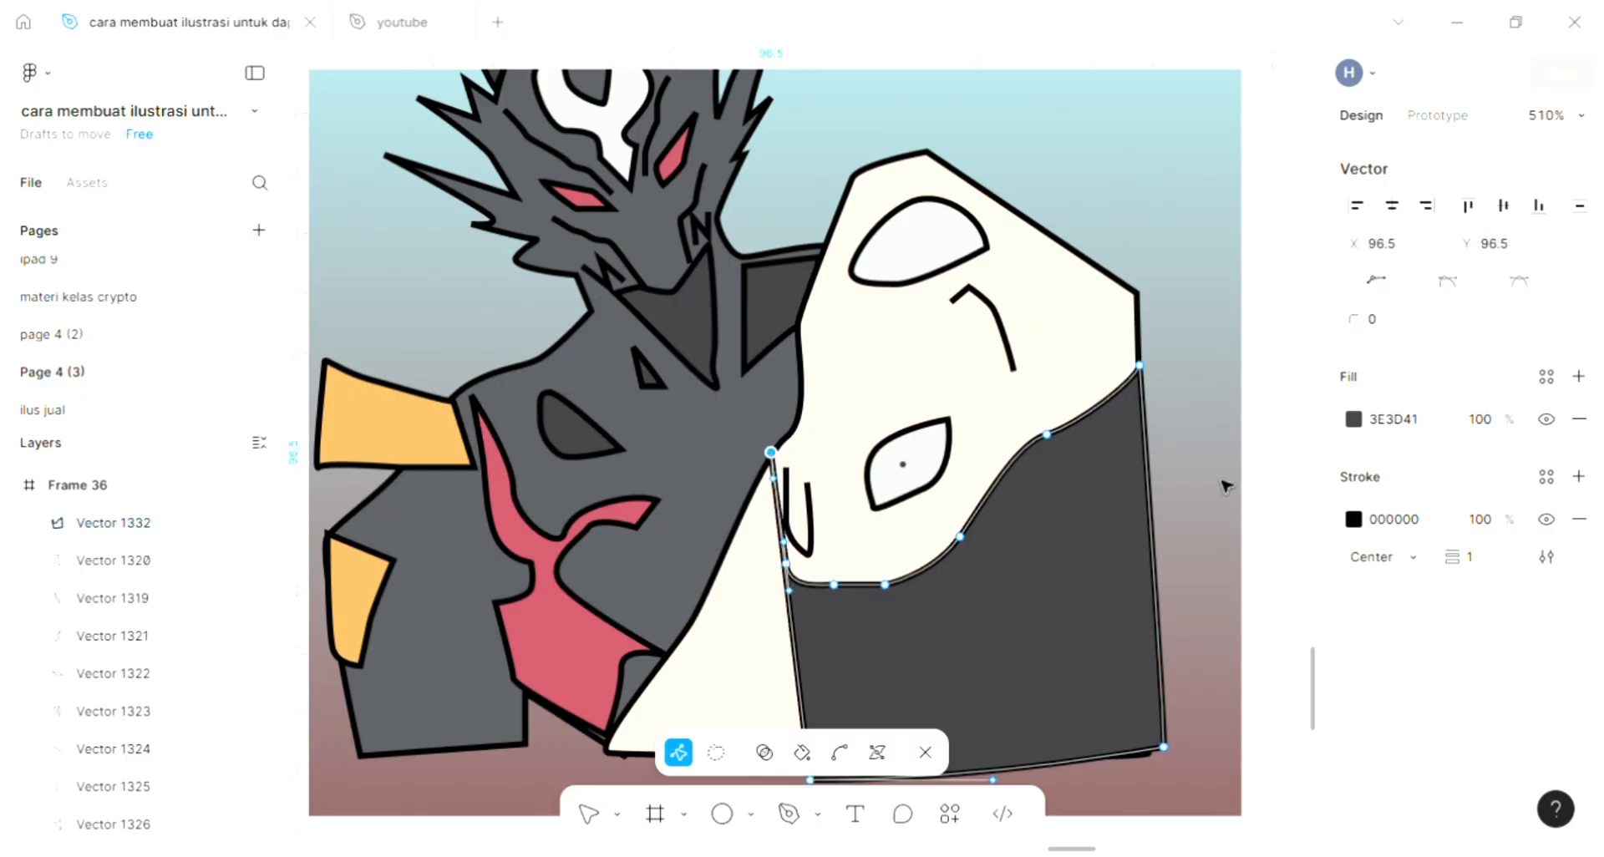
pyautogui.press('Escape')
pyautogui.press('Escape')
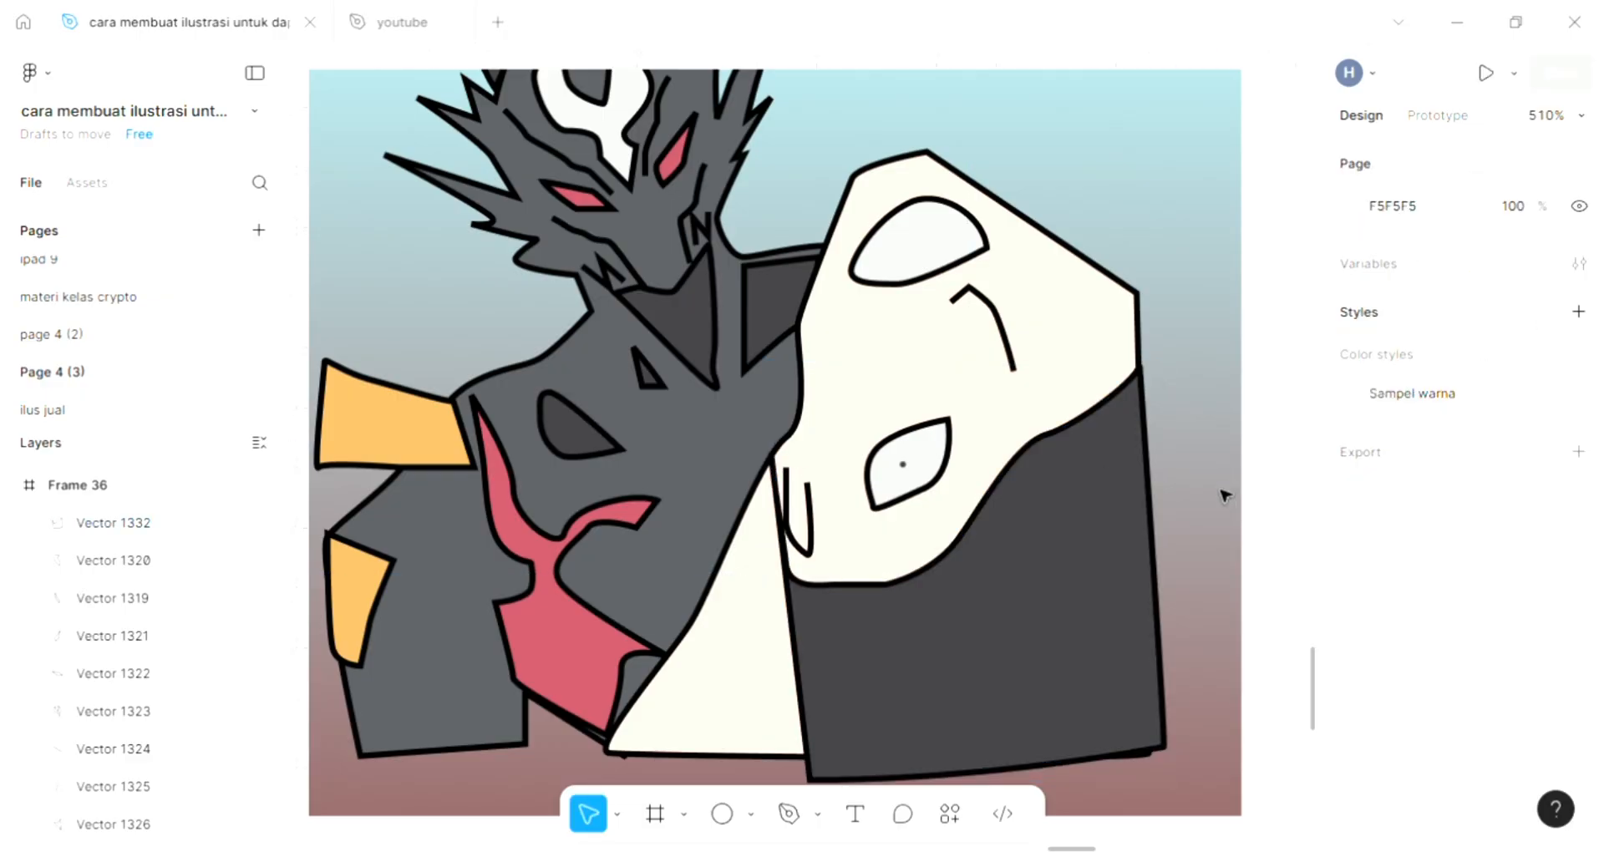
# - Draw an open five-segment zigzag fold line, rising toward the mask, on the cream triangle beside the dark garment with the Pen tool
pyautogui.scroll(-1, 1024, 497)
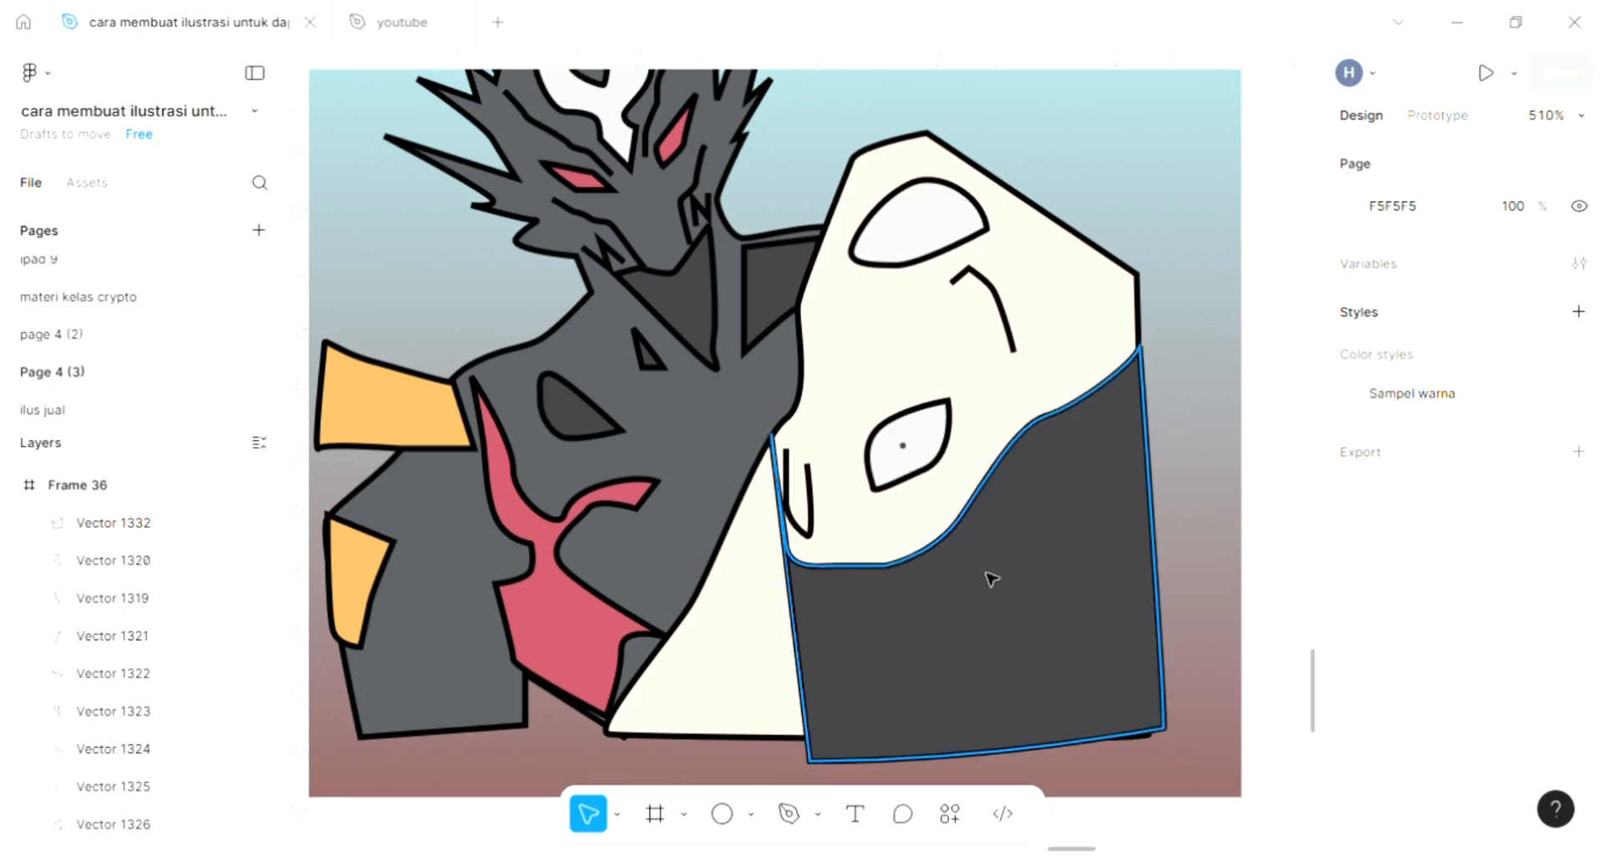
pyautogui.press('p')
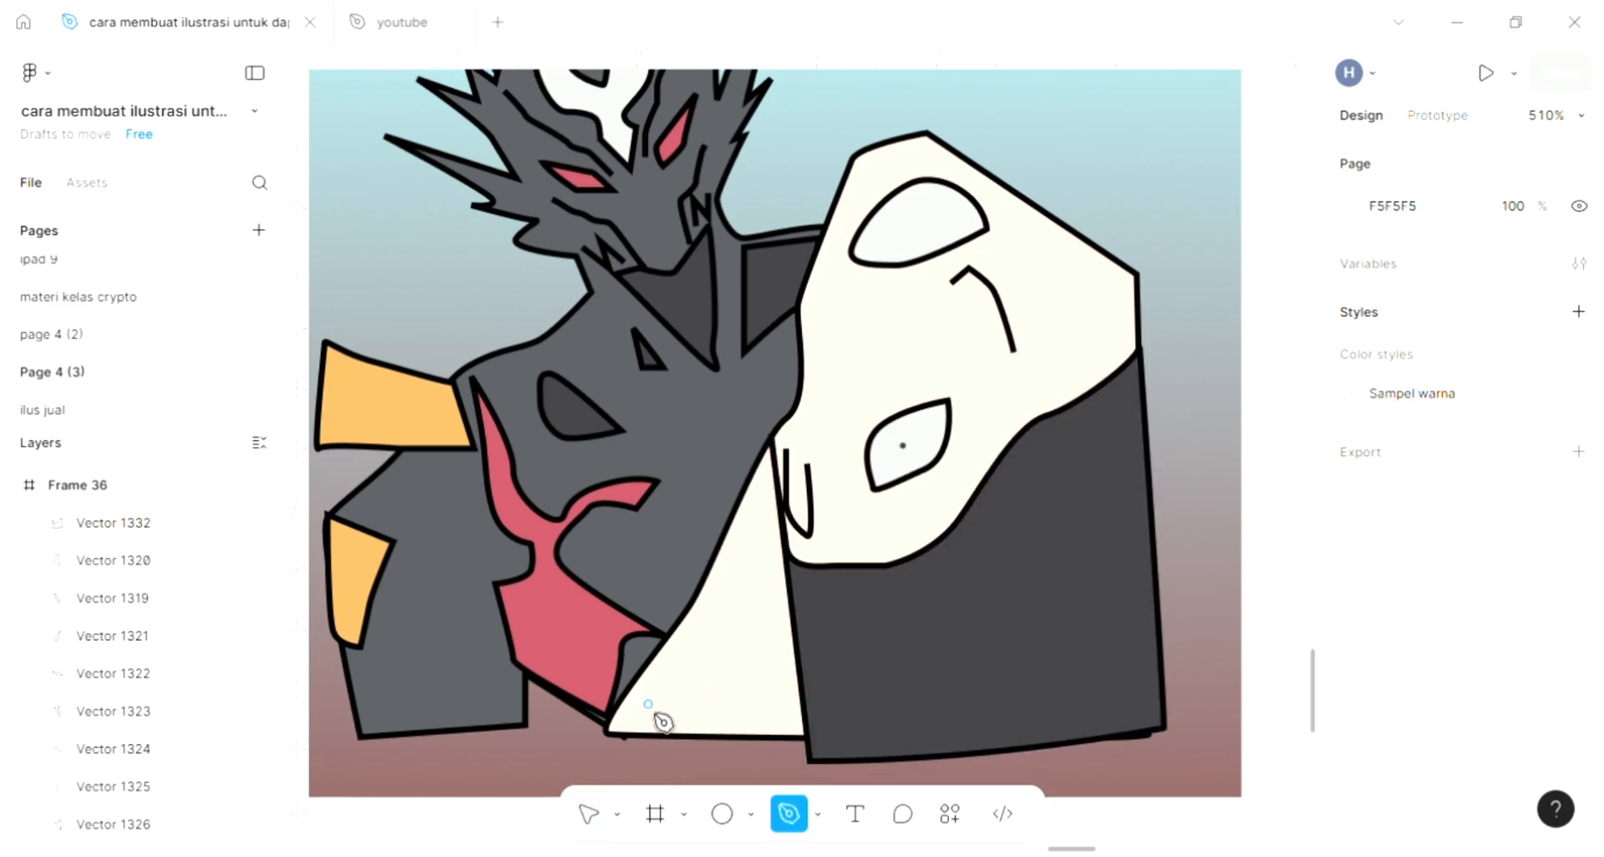
pyautogui.click(685, 643)
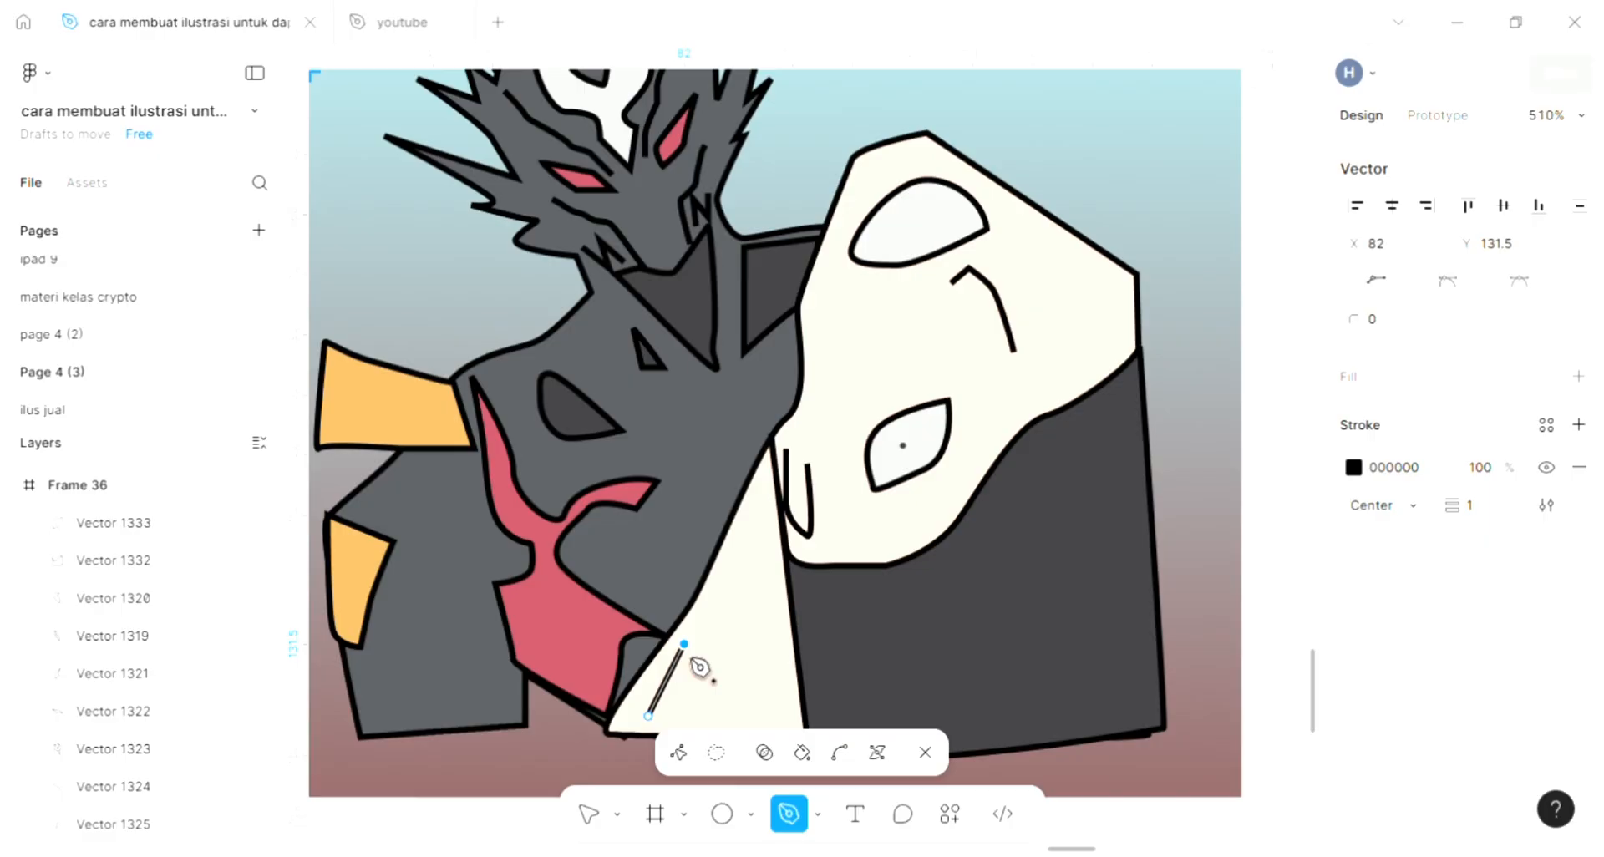
pyautogui.click(702, 716)
pyautogui.click(732, 534)
pyautogui.click(750, 716)
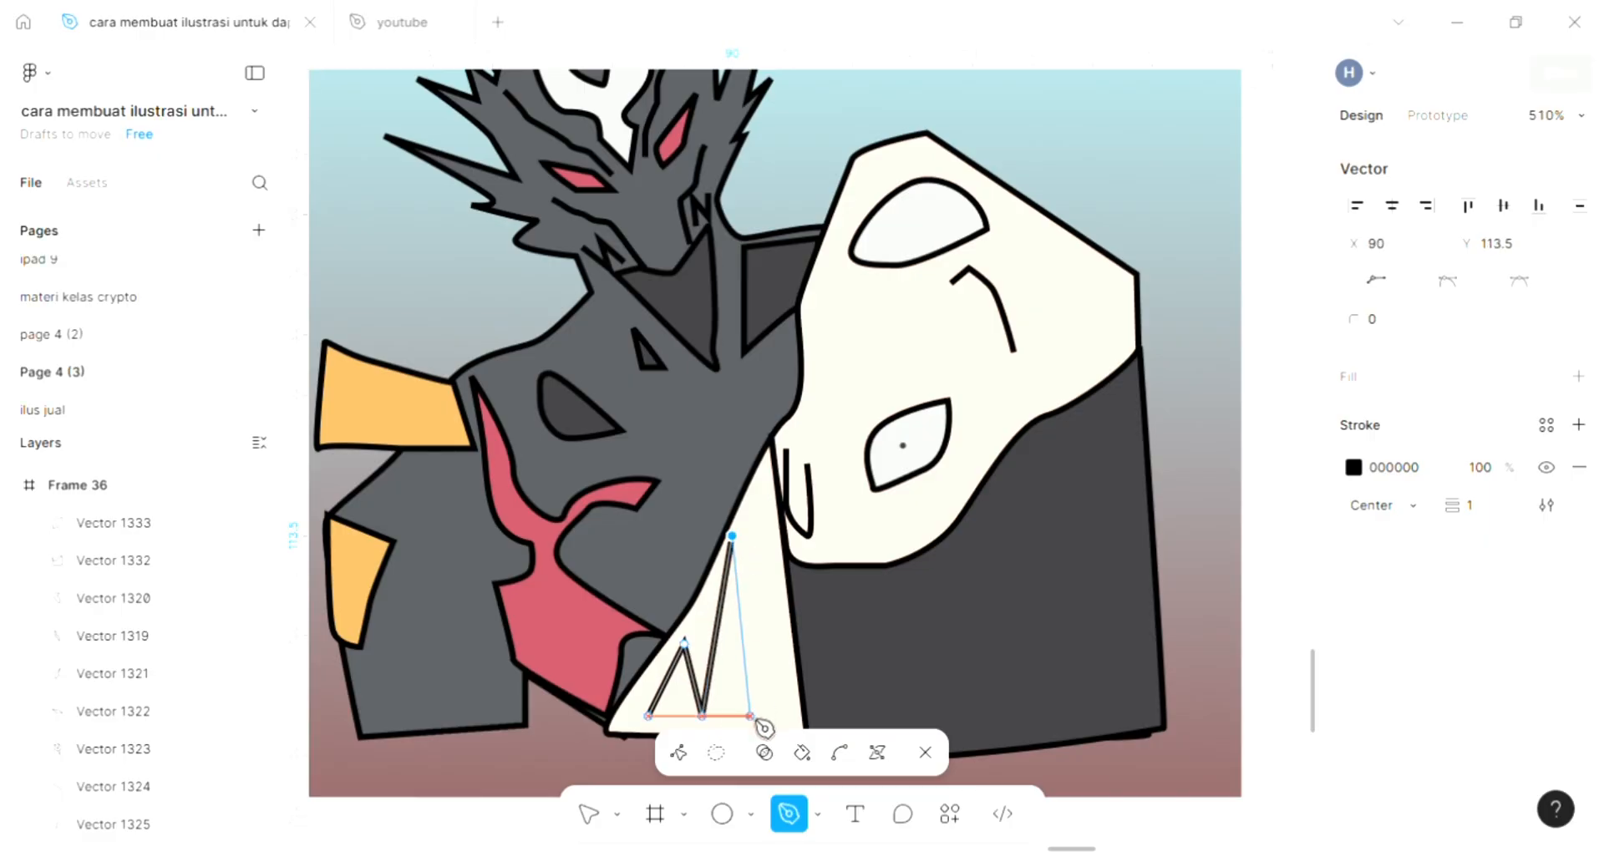
pyautogui.click(762, 537)
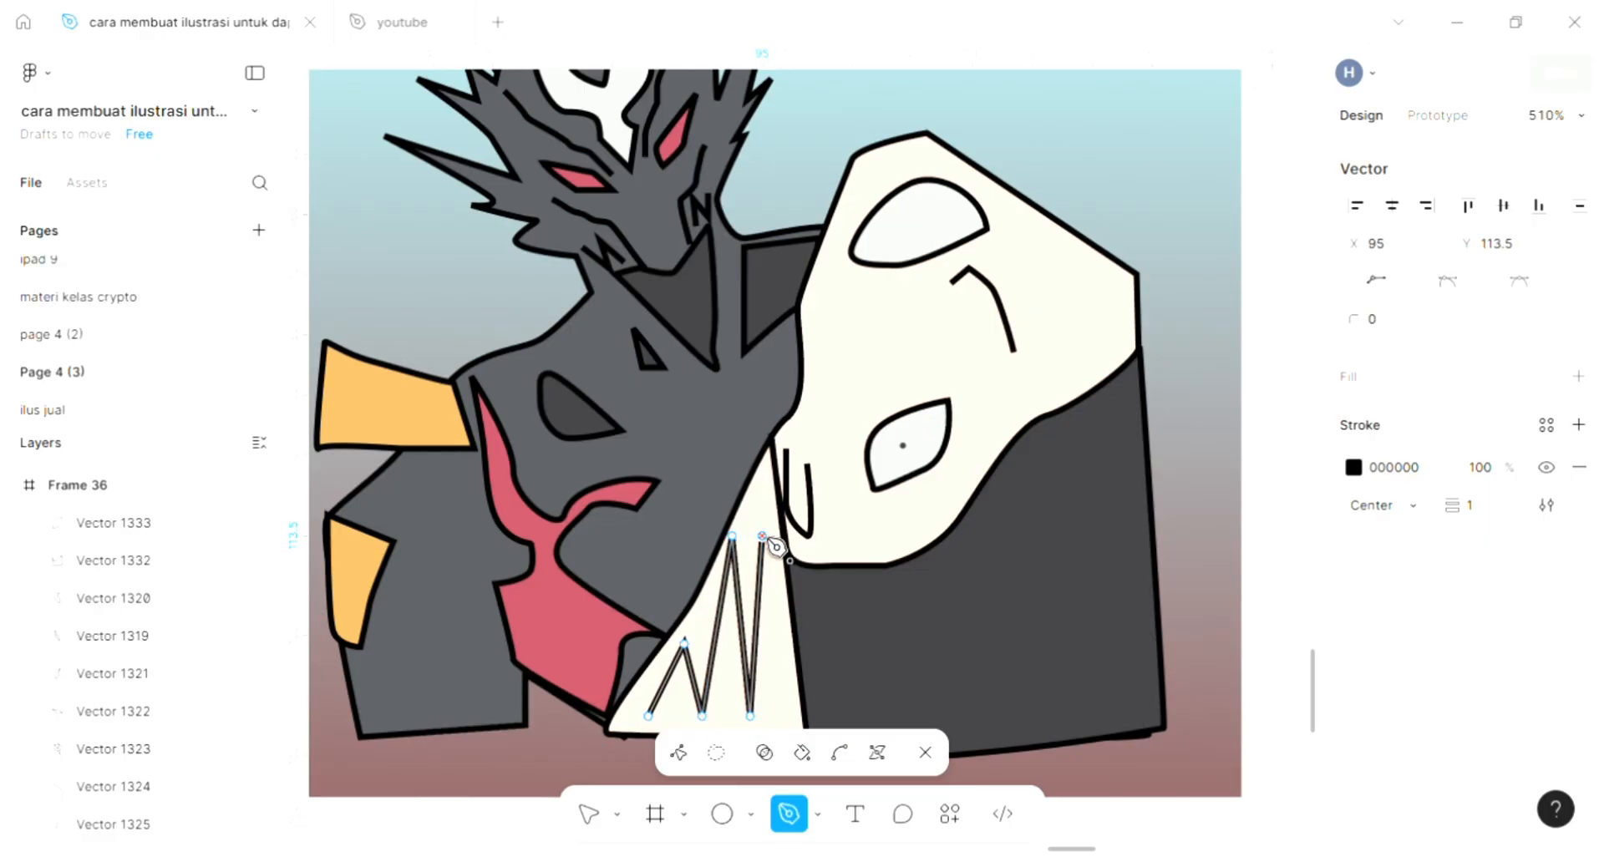
pyautogui.press('Escape')
pyautogui.click(1185, 530)
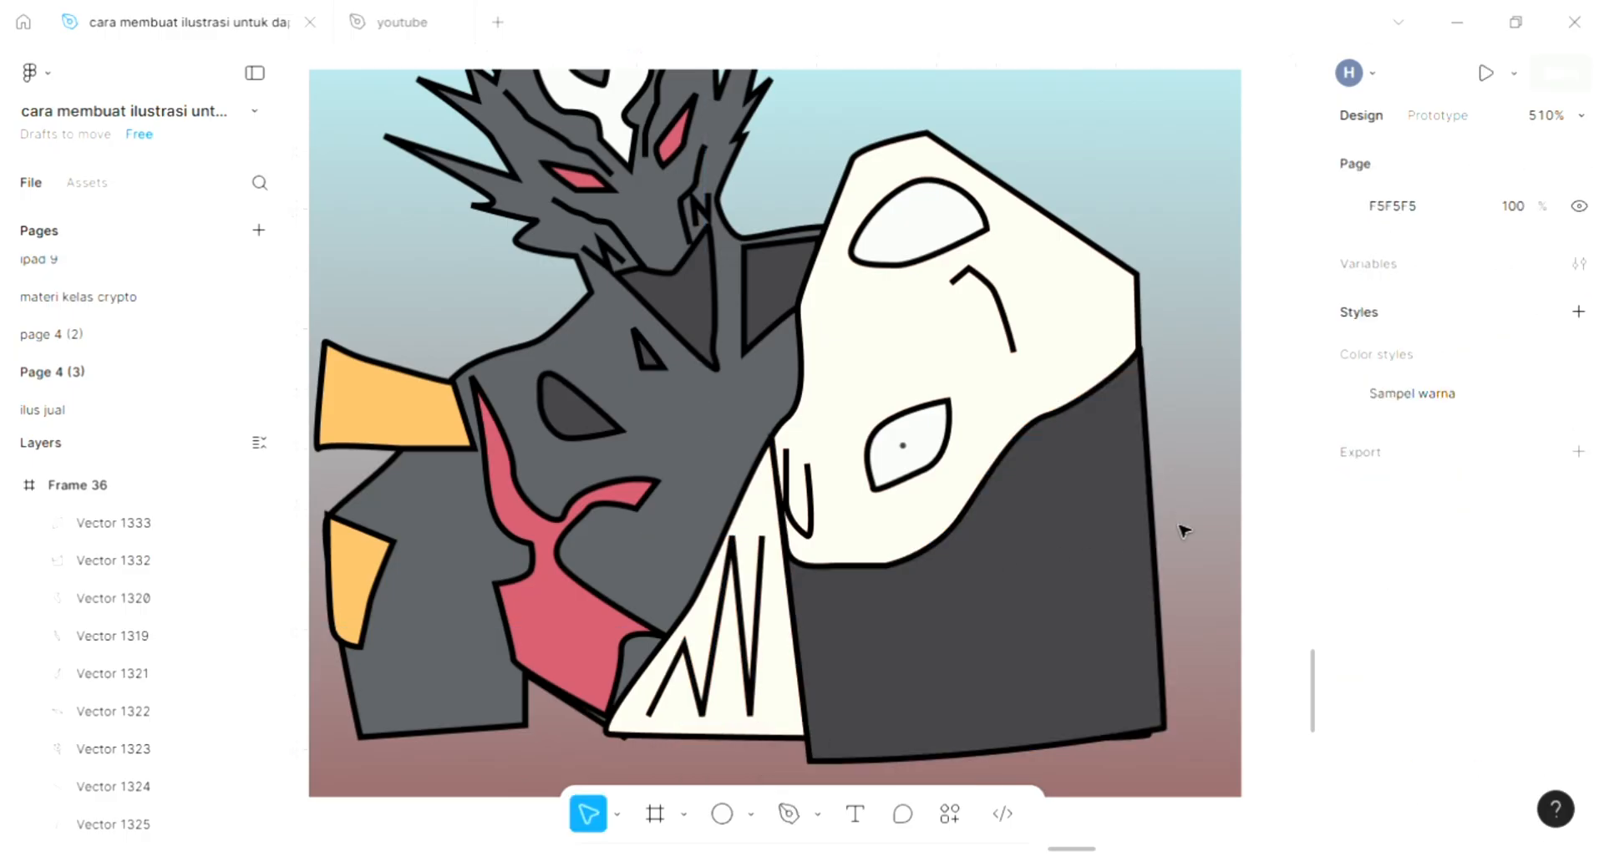
# - Draw an open ten-segment zigzag fold line with the Pen tool across the dark garment, its upper peaks following the mask's lower edge
pyautogui.scroll(2, 1185, 530)
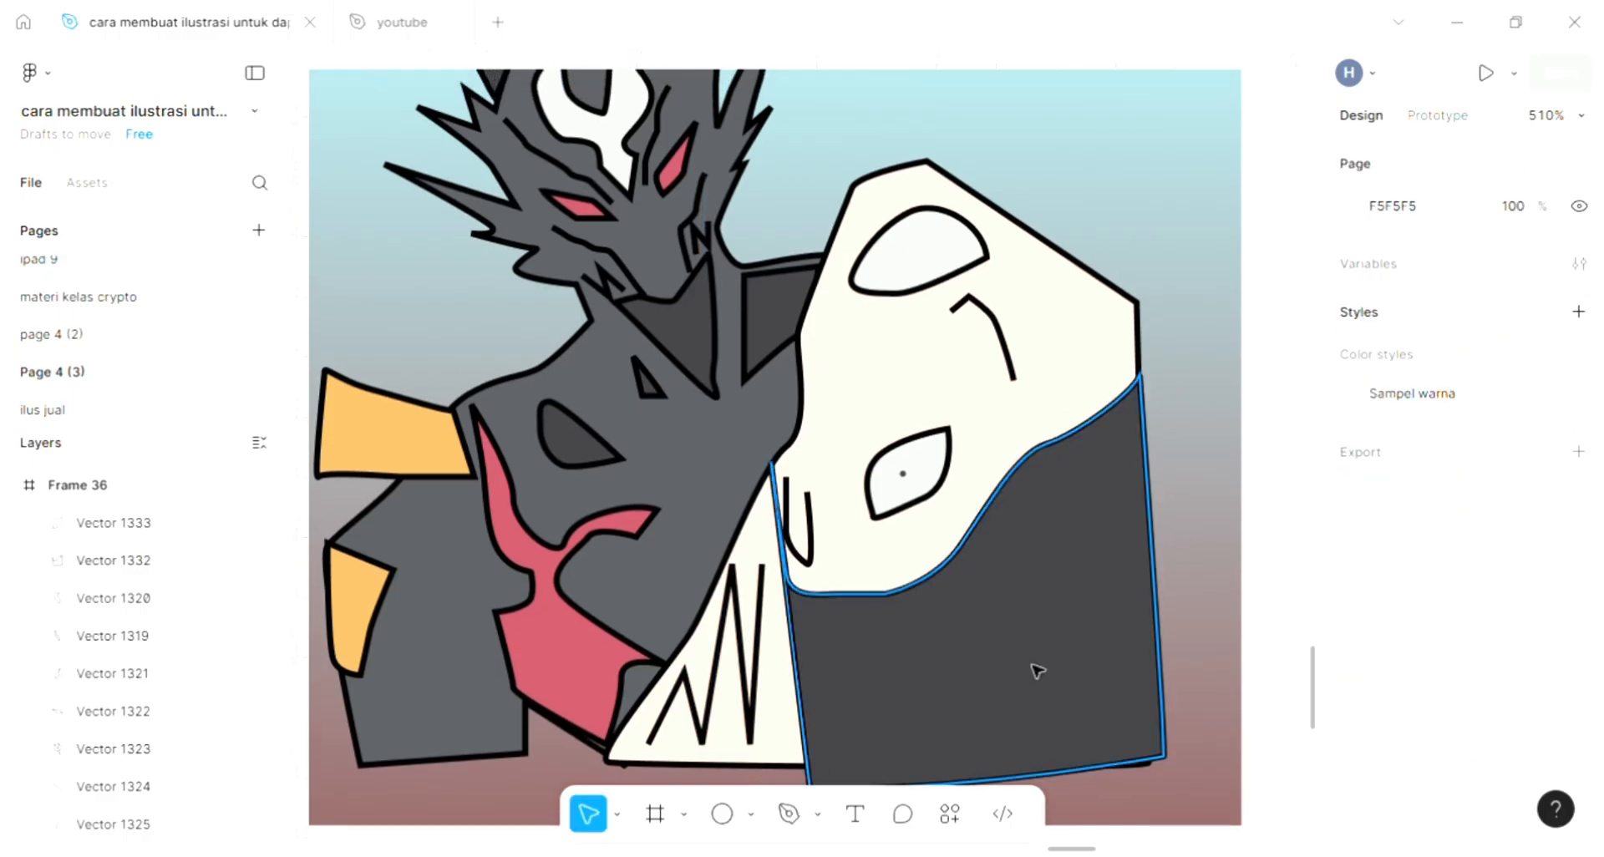
pyautogui.click(788, 815)
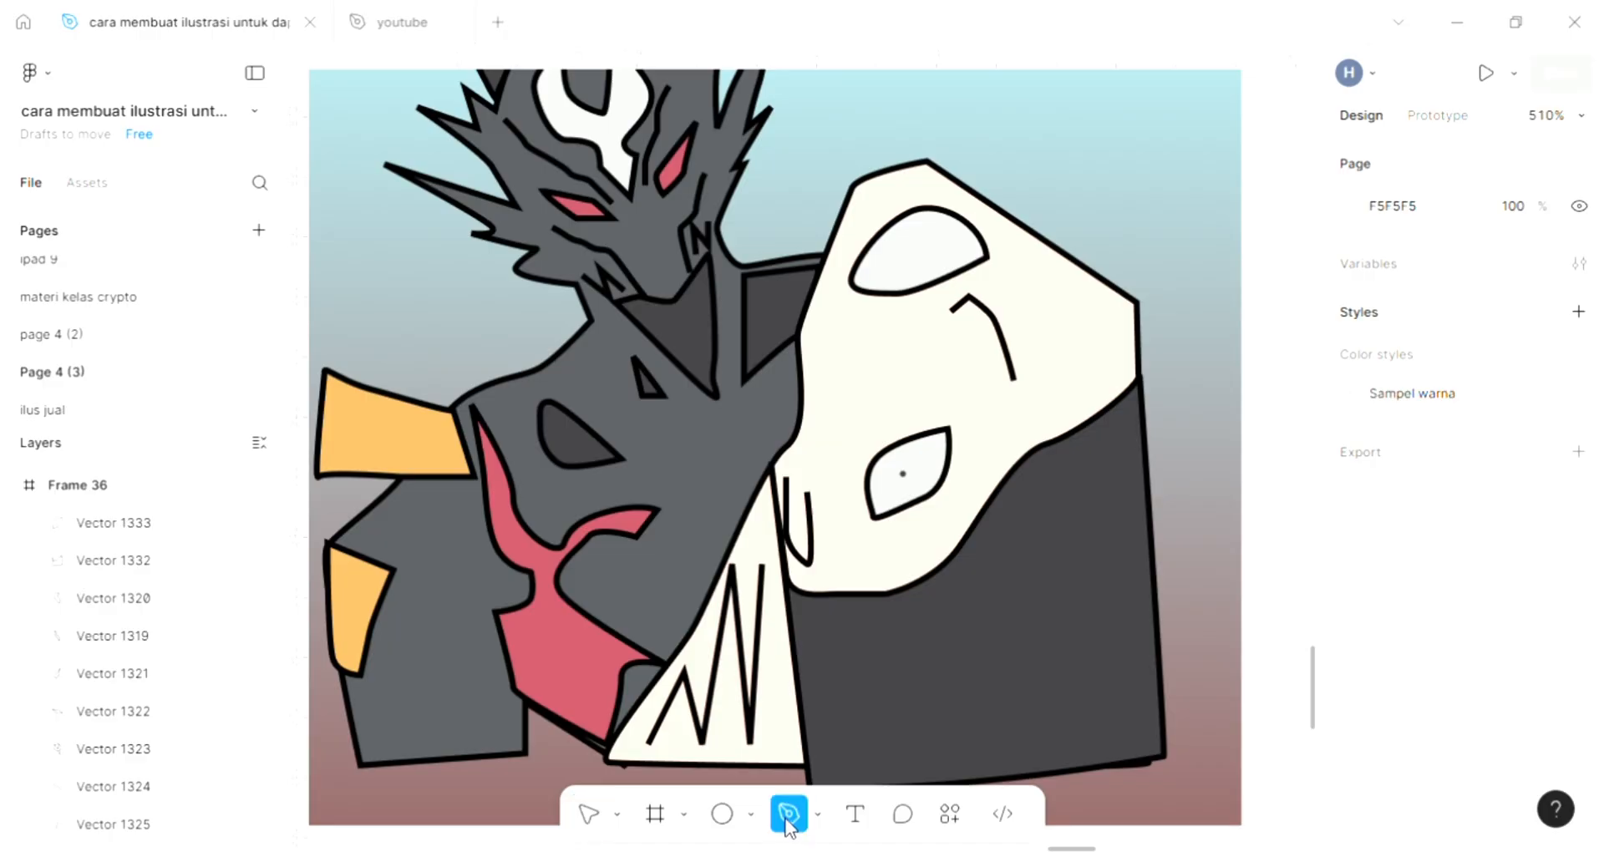
pyautogui.scroll(-2, 927, 656)
pyautogui.click(819, 585)
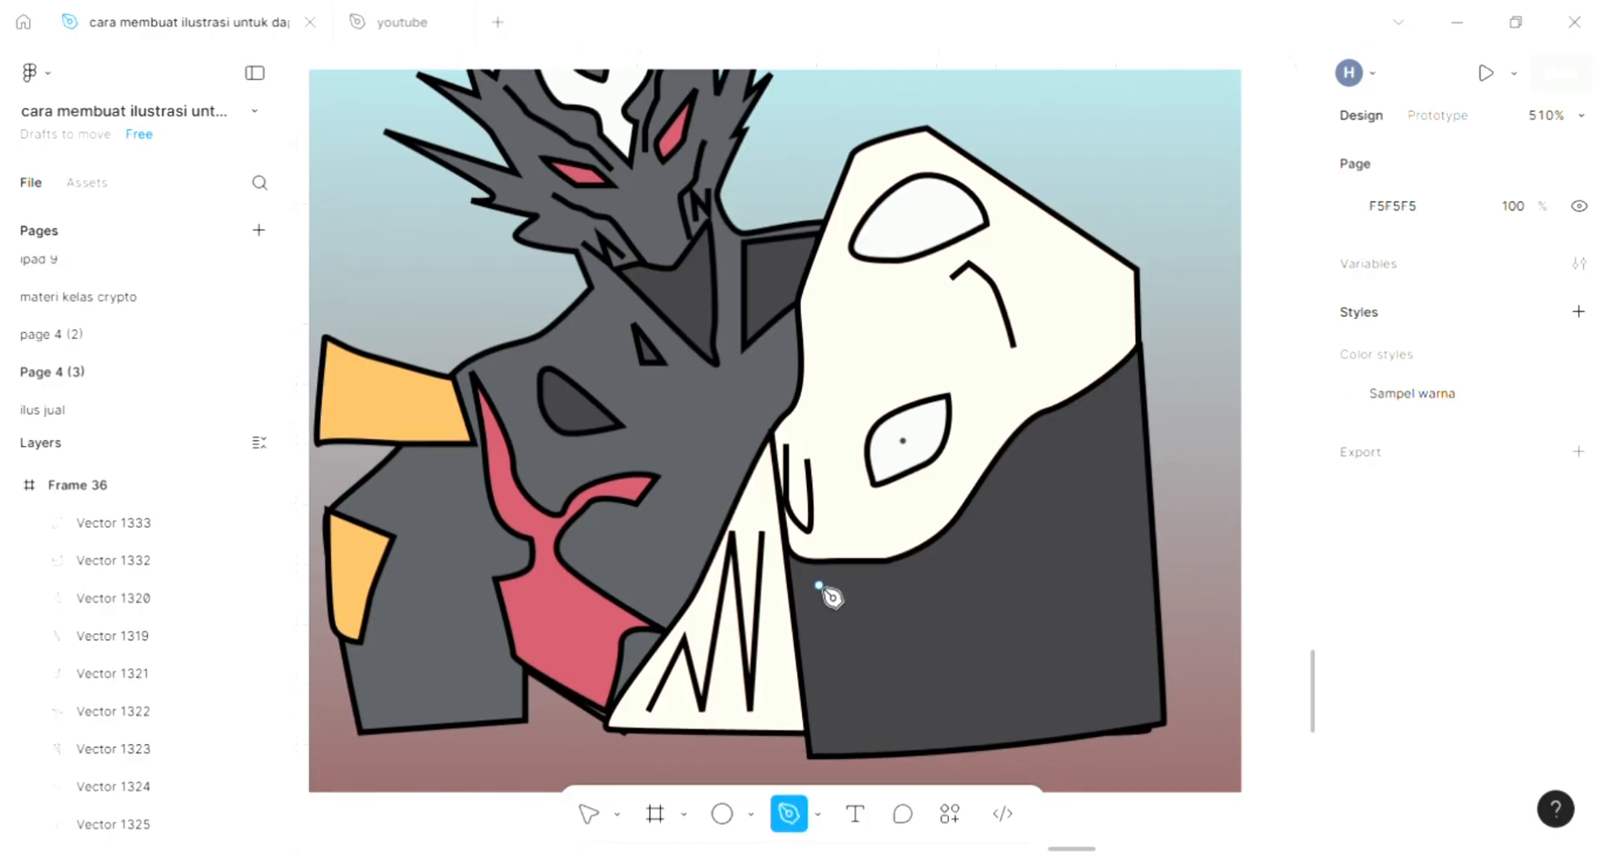
pyautogui.click(843, 720)
pyautogui.click(866, 584)
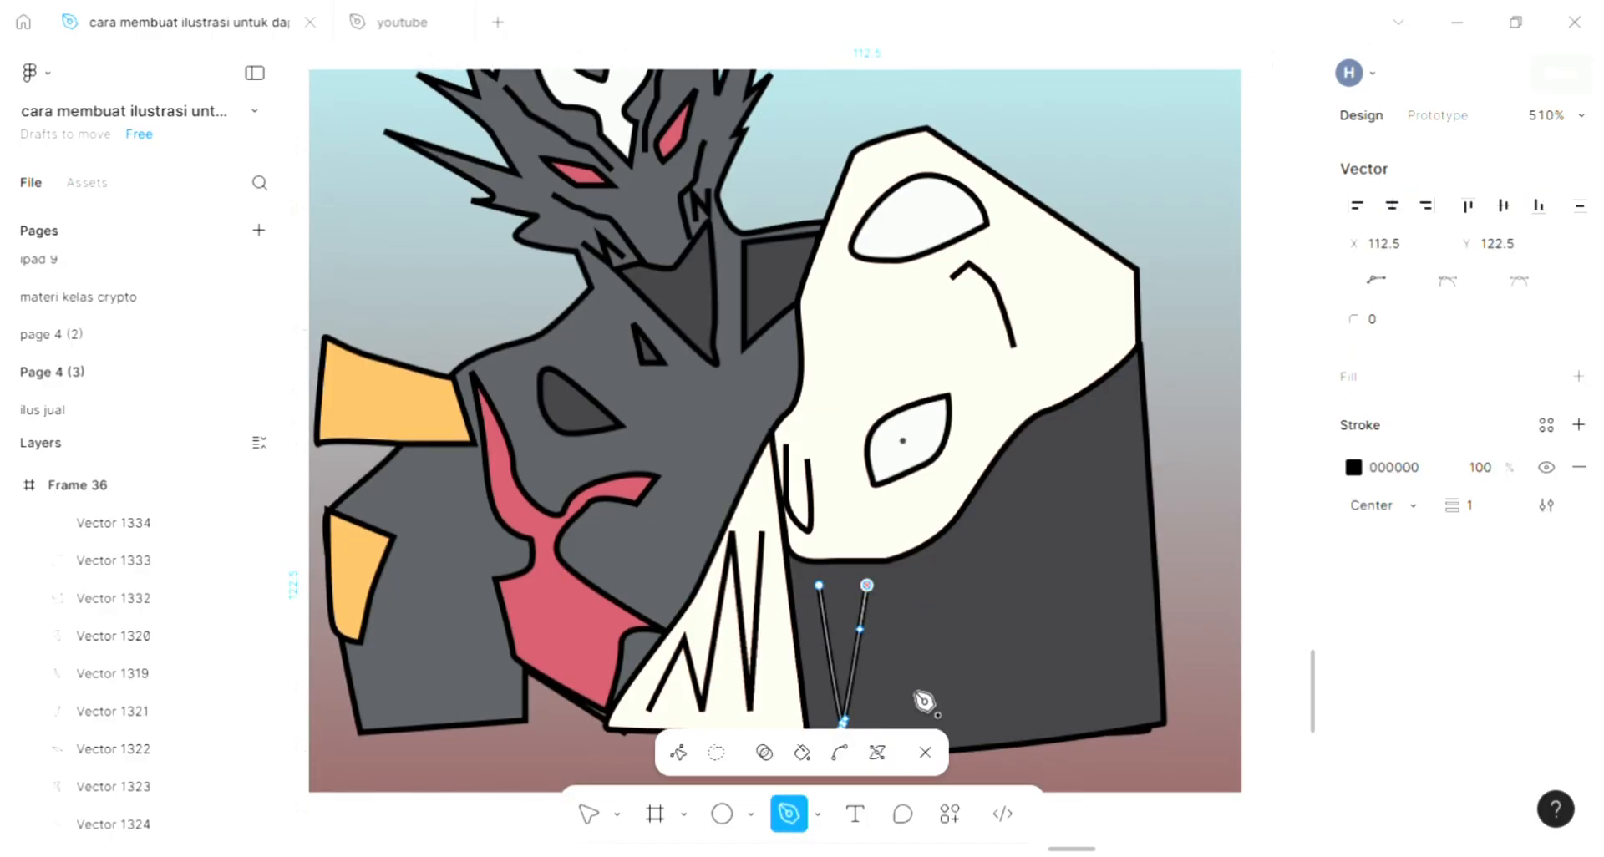
pyautogui.click(920, 722)
pyautogui.click(931, 567)
pyautogui.hscroll(1, 929, 568)
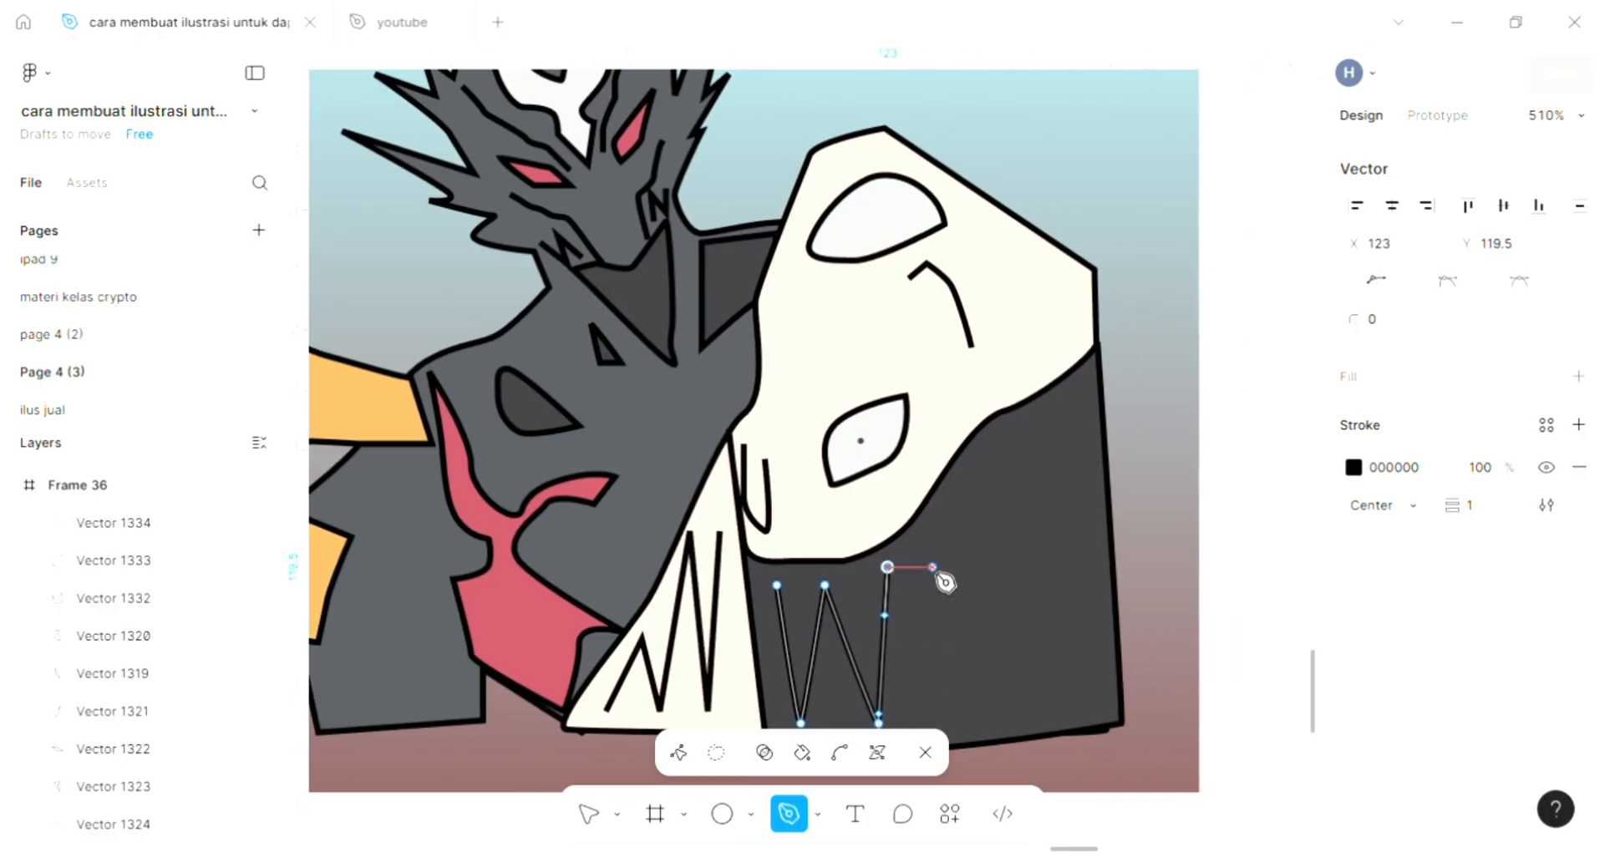
pyautogui.click(941, 708)
pyautogui.click(932, 523)
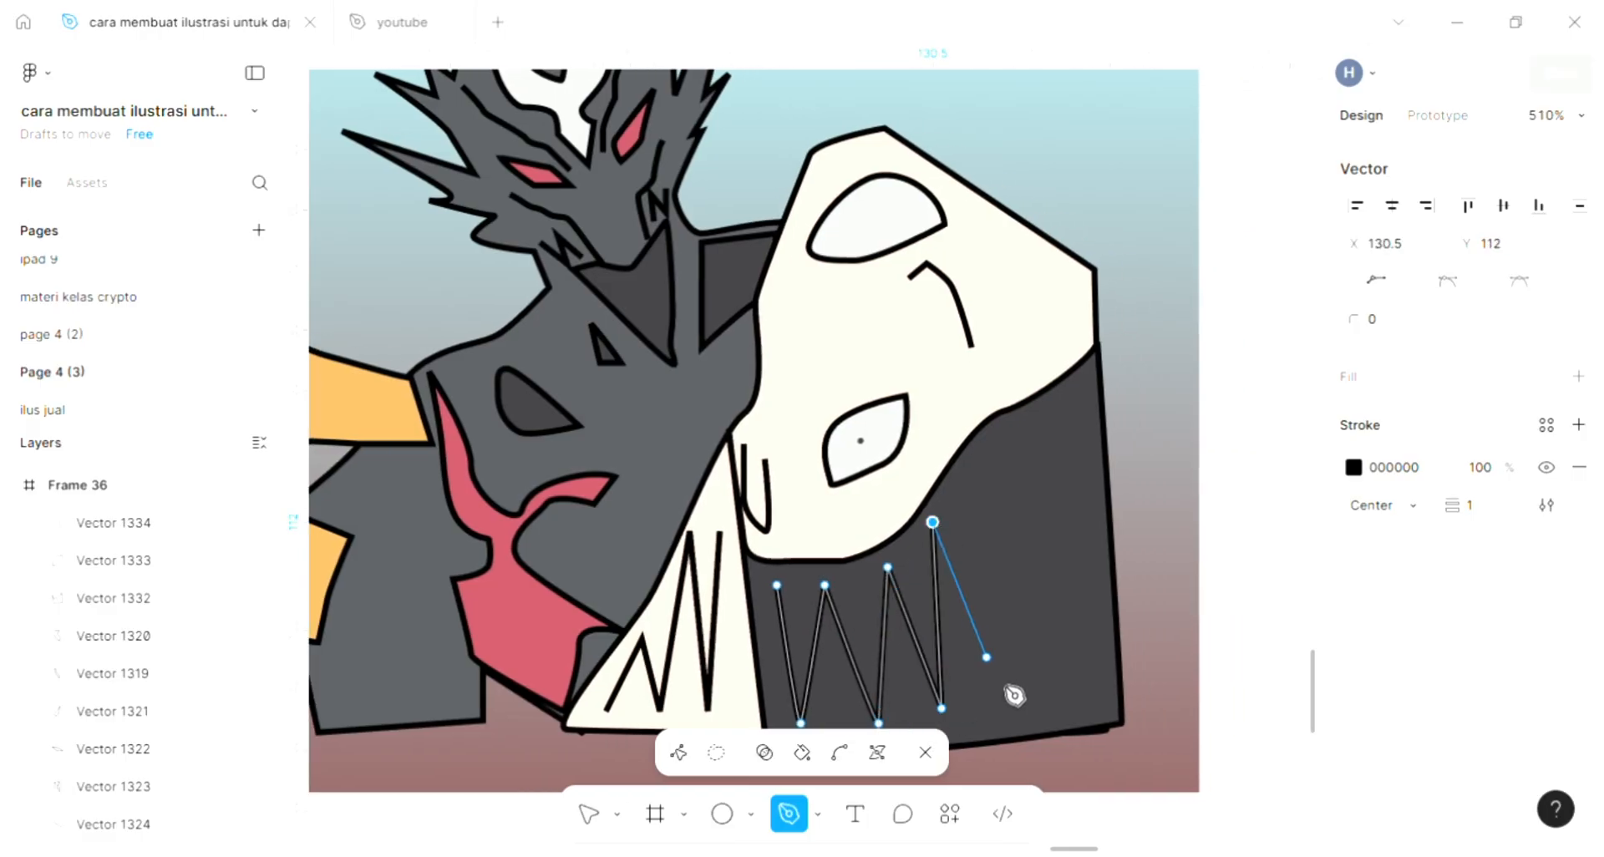
pyautogui.click(1014, 709)
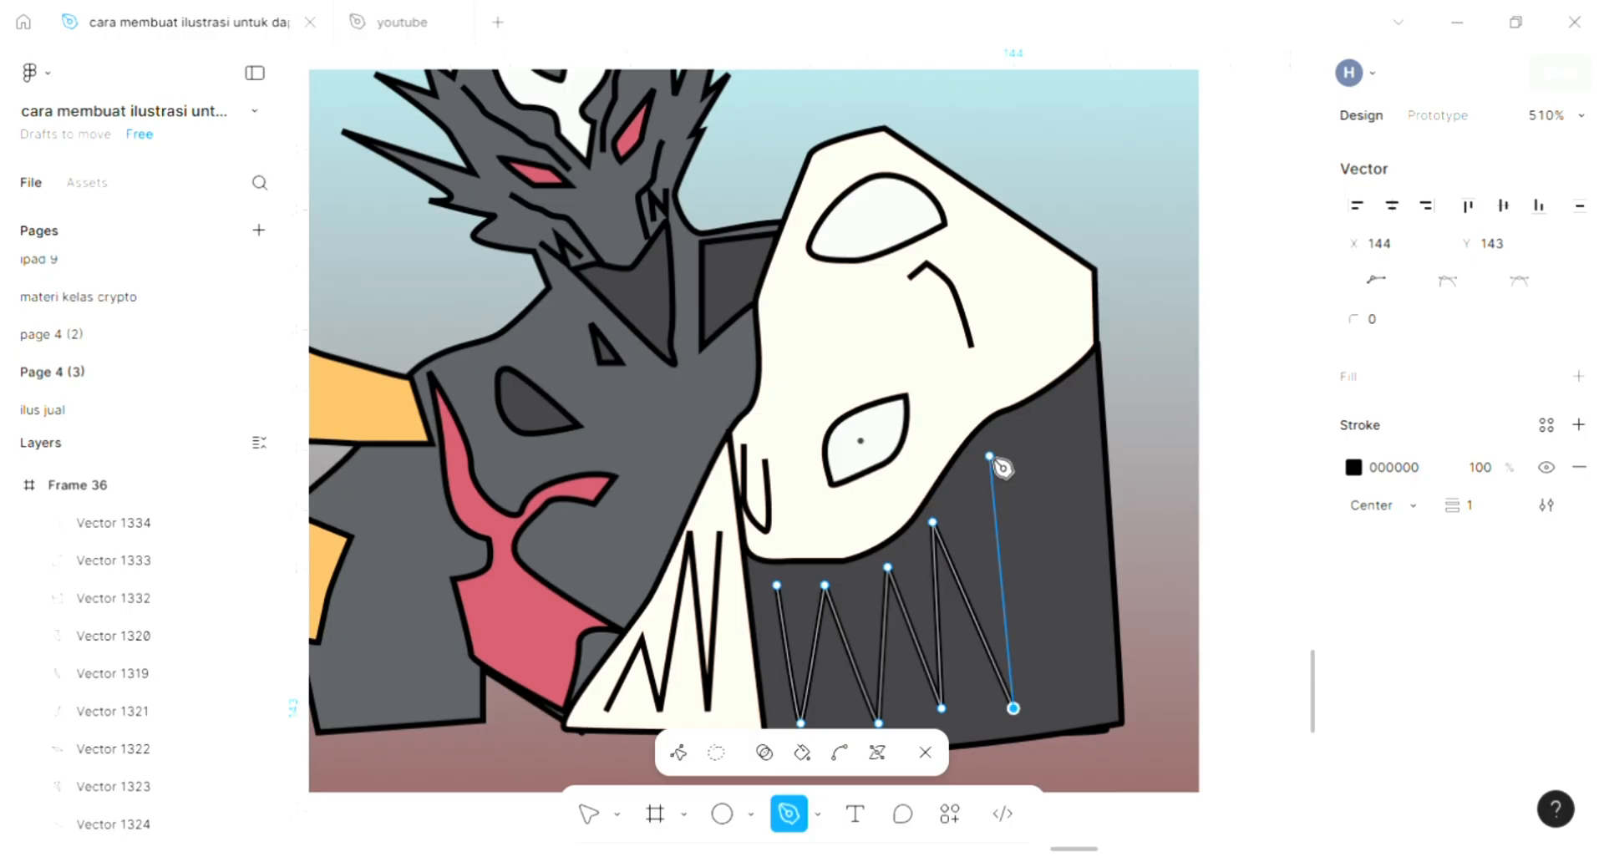
pyautogui.click(990, 453)
pyautogui.click(1079, 684)
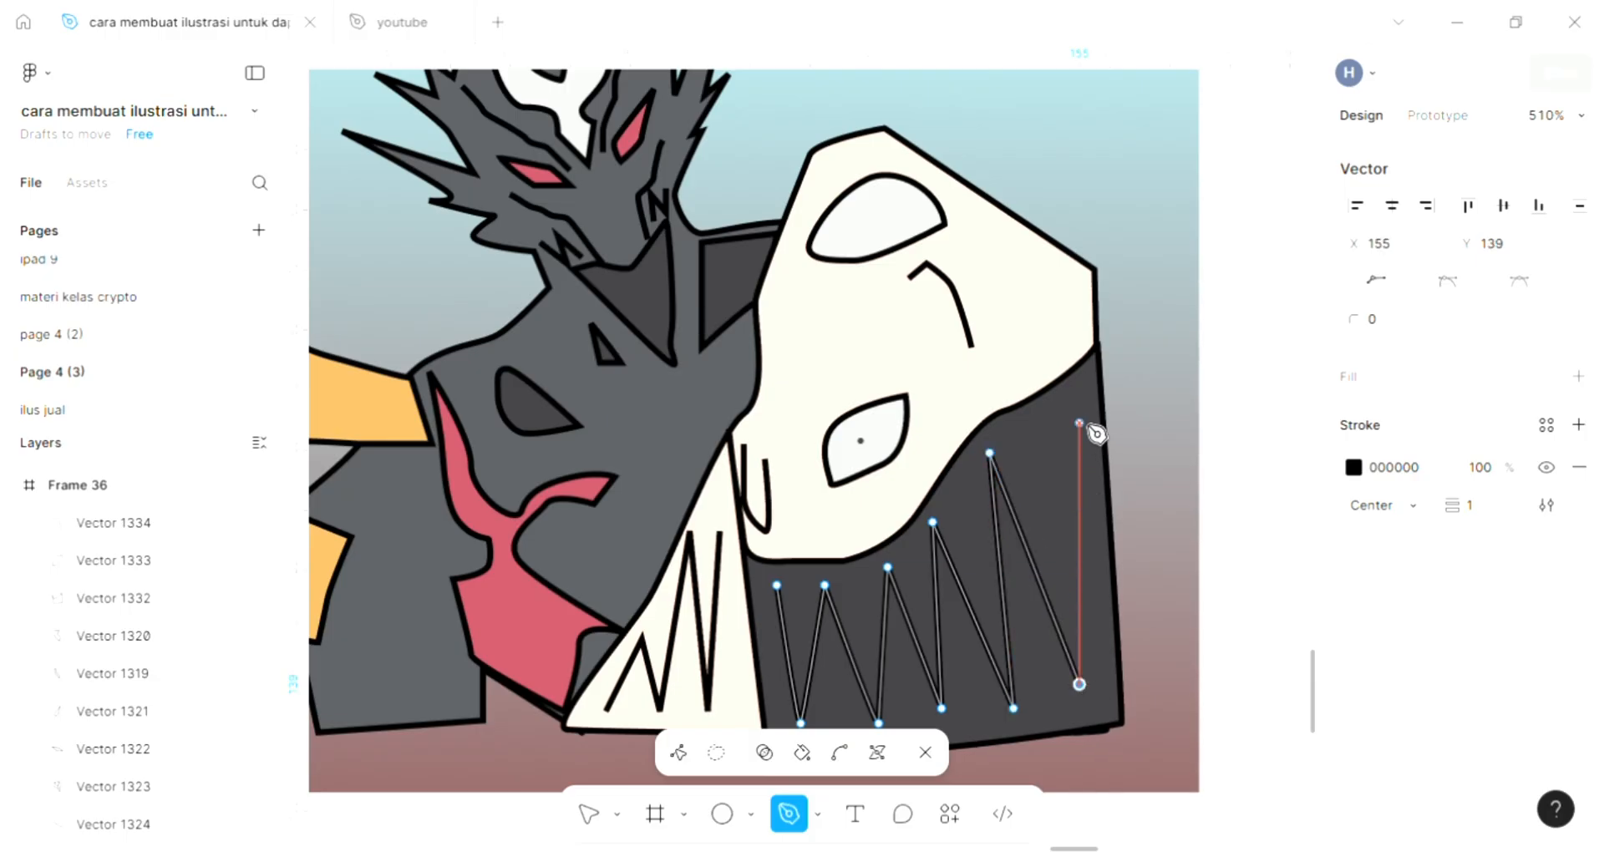
pyautogui.click(1079, 400)
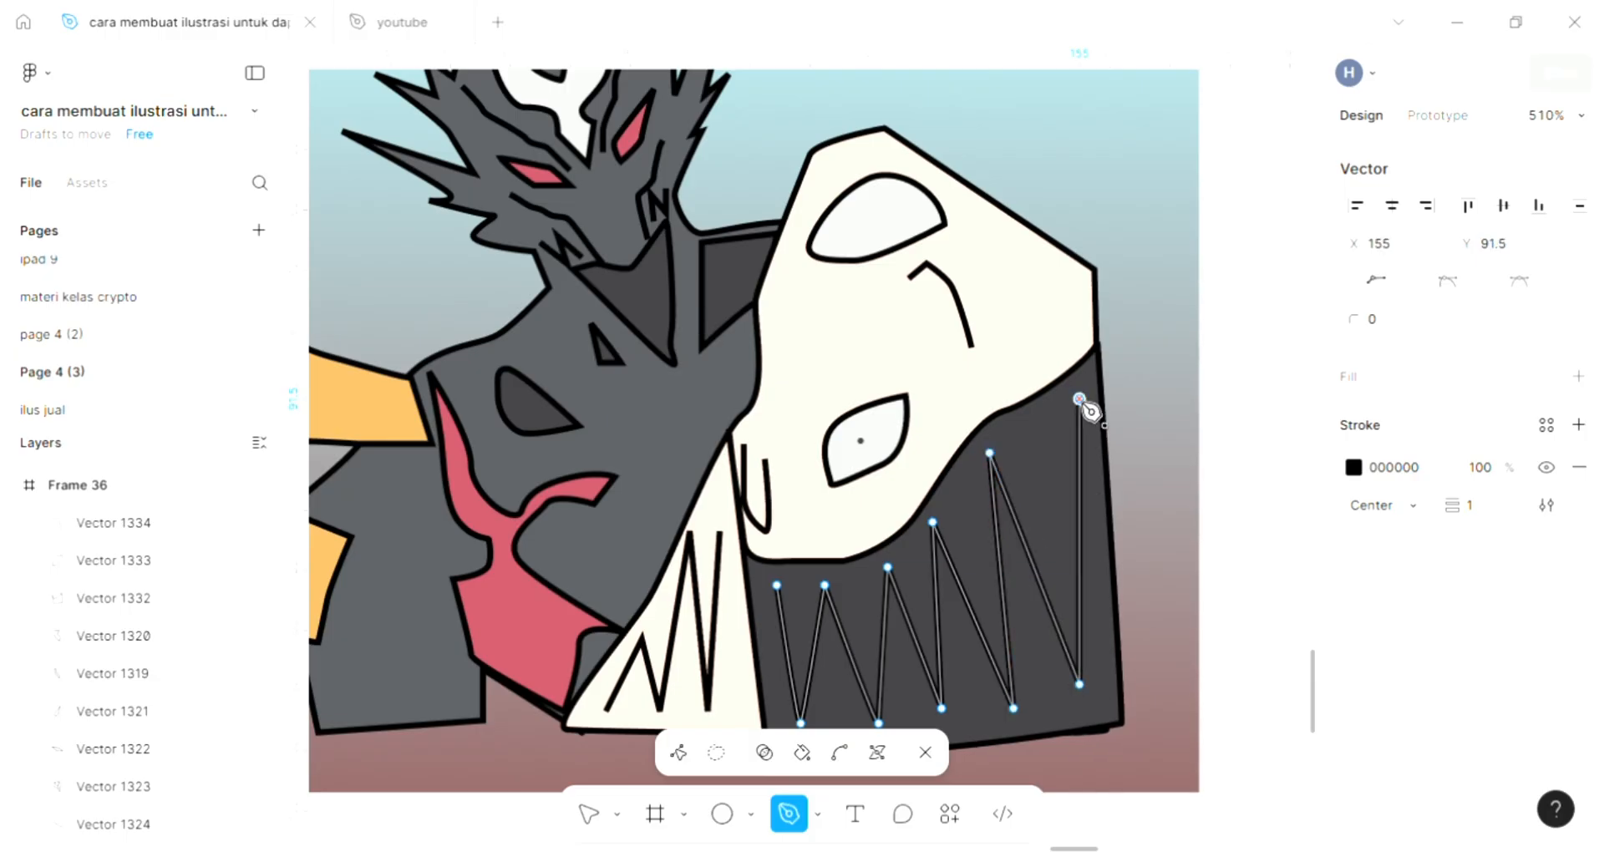
pyautogui.press('Return')
pyautogui.click(1235, 455)
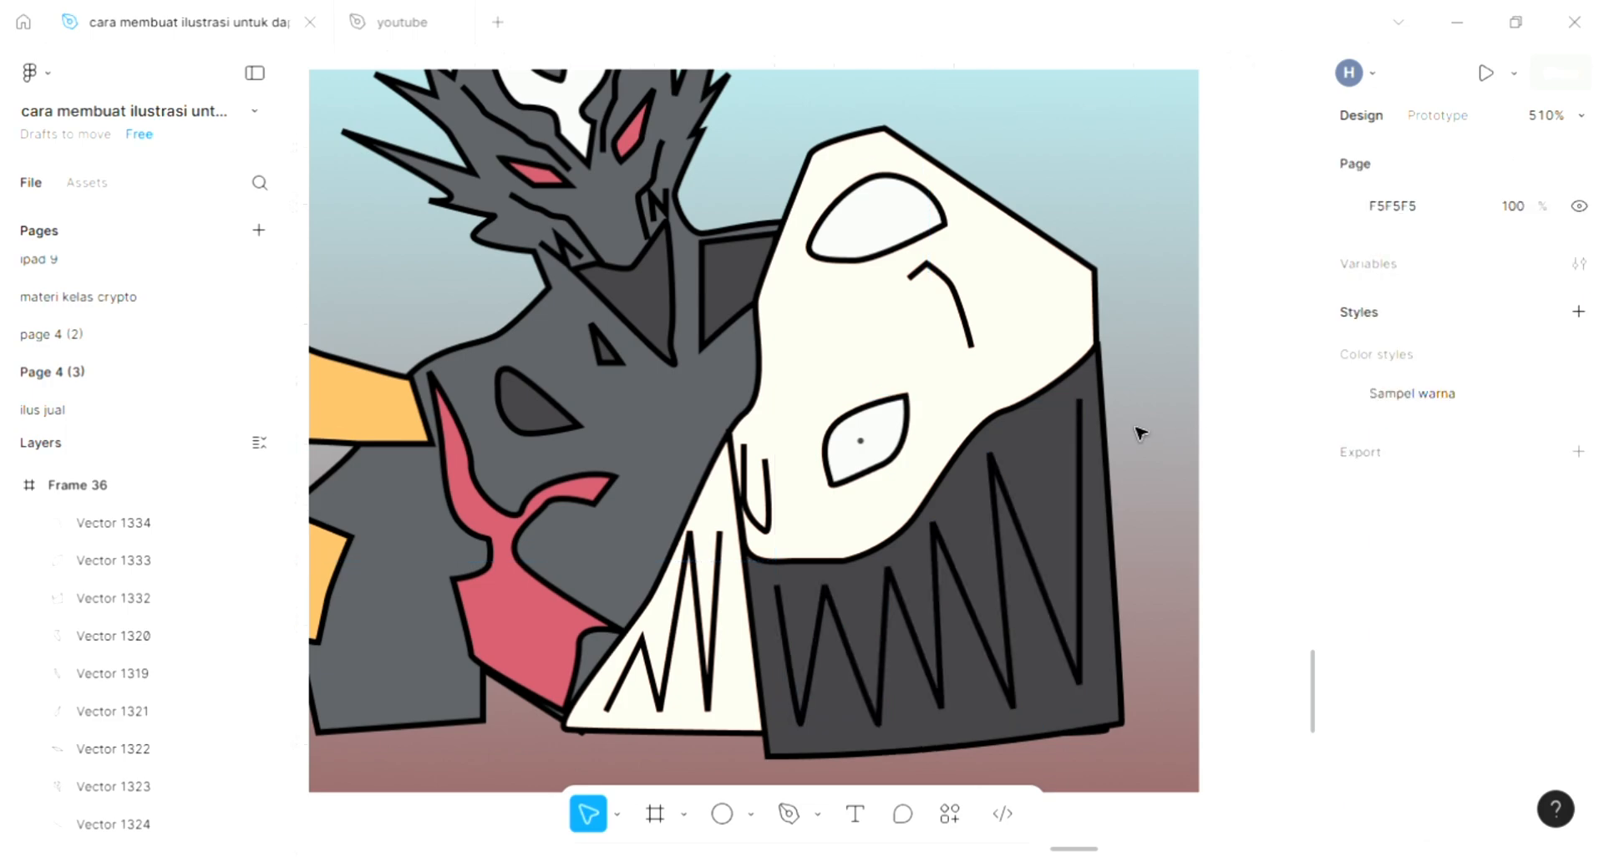
# - Narrow Frame 36 from its right edge to a width of 160 and deselect it
pyautogui.scroll(-5, 1140, 432)
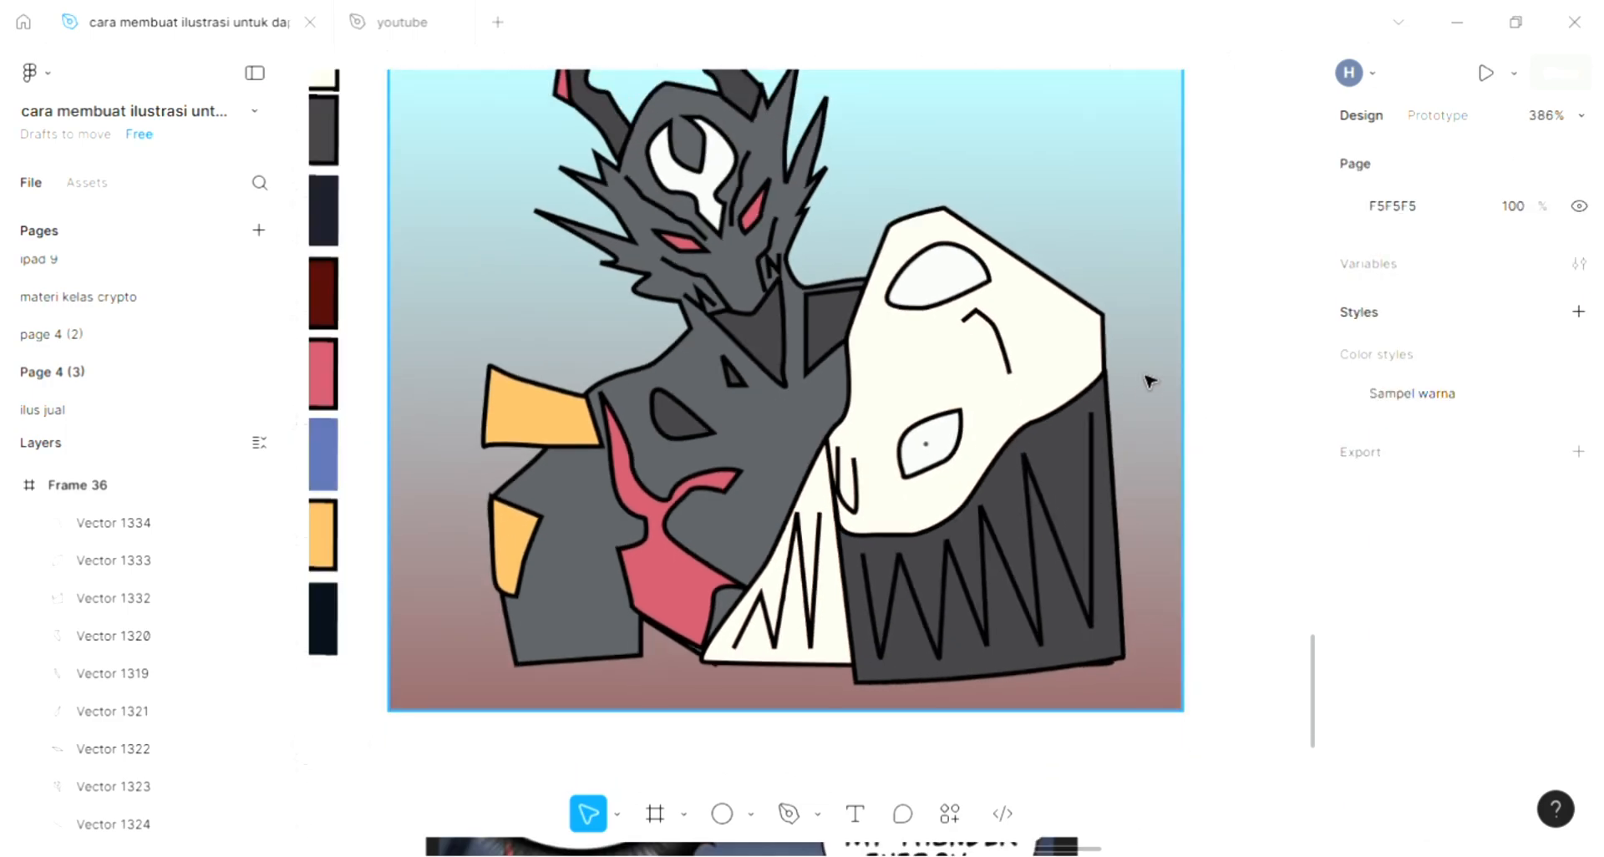
pyautogui.click(1157, 384)
pyautogui.scroll(2, 1178, 413)
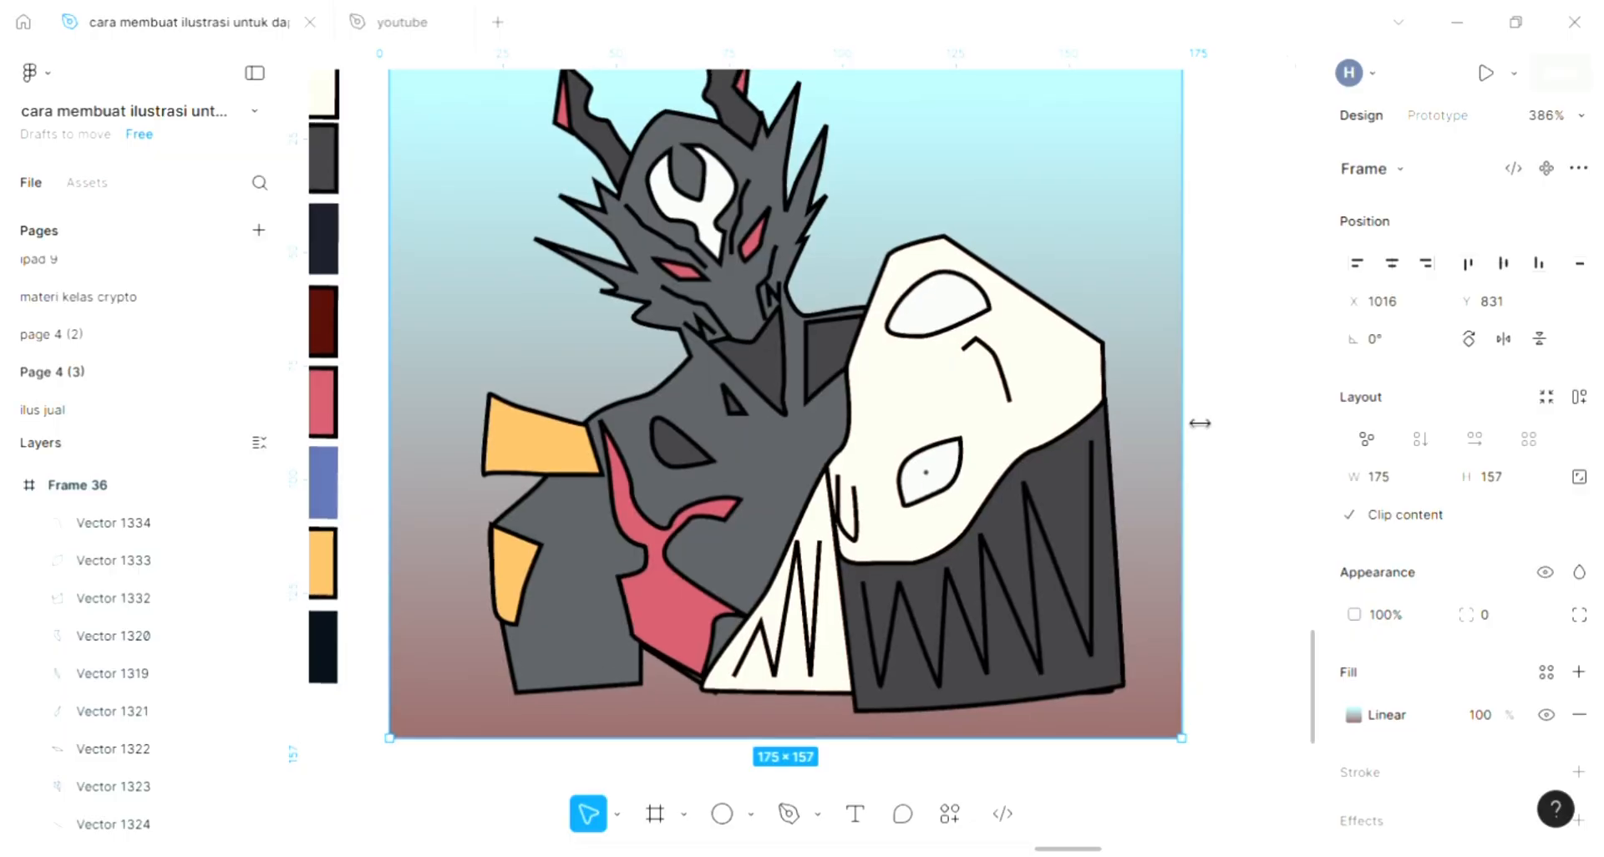
pyautogui.moveTo(1137, 416); pyautogui.dragTo(1135, 412)
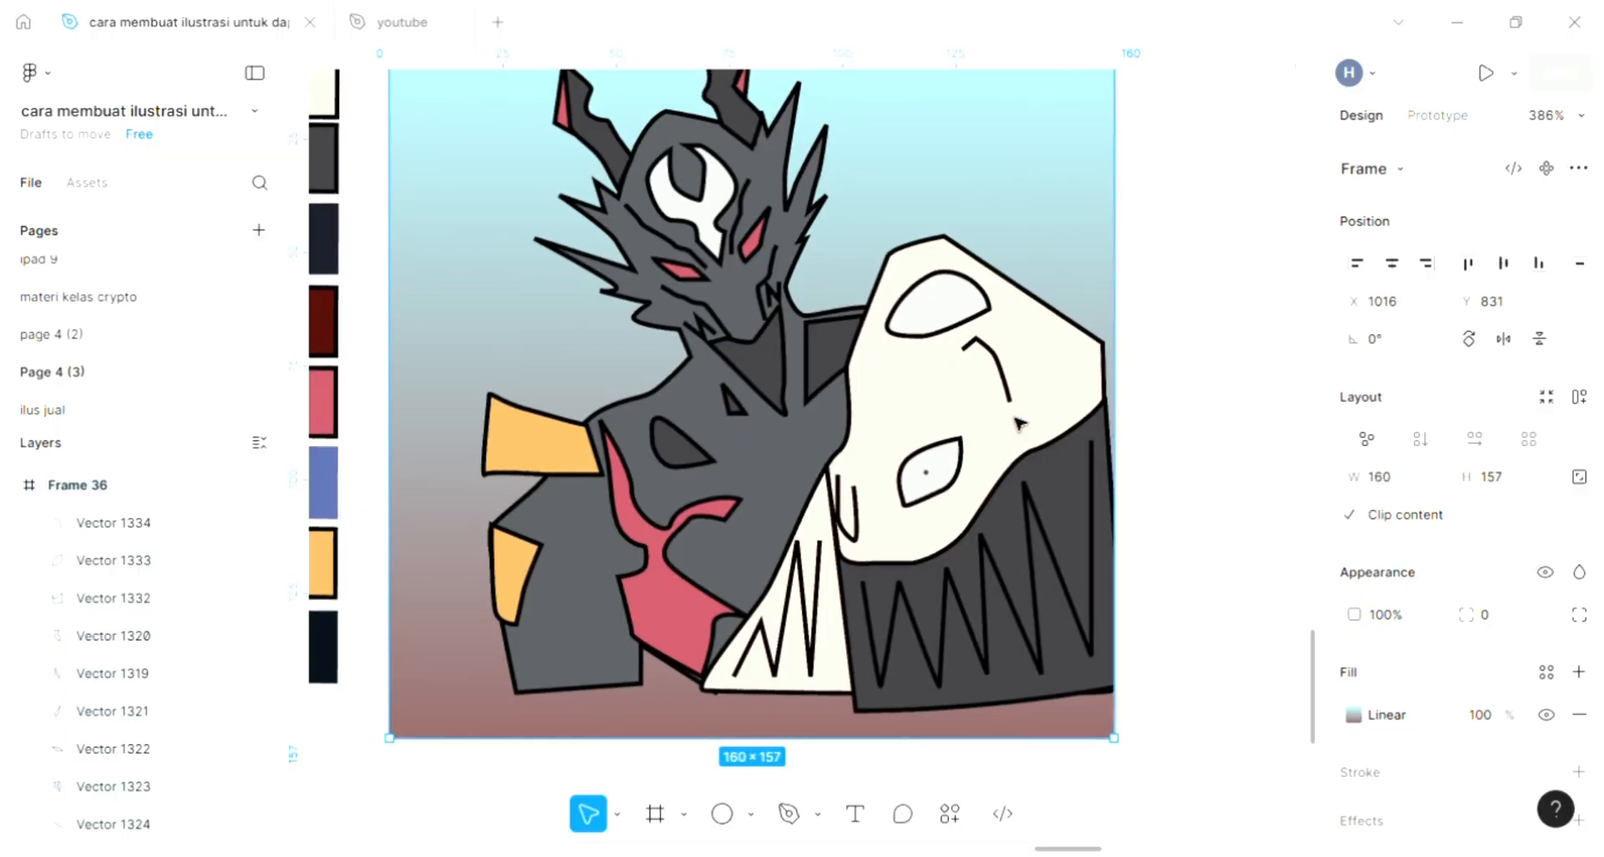
pyautogui.press('Escape')
pyautogui.scroll(4, 1086, 415)
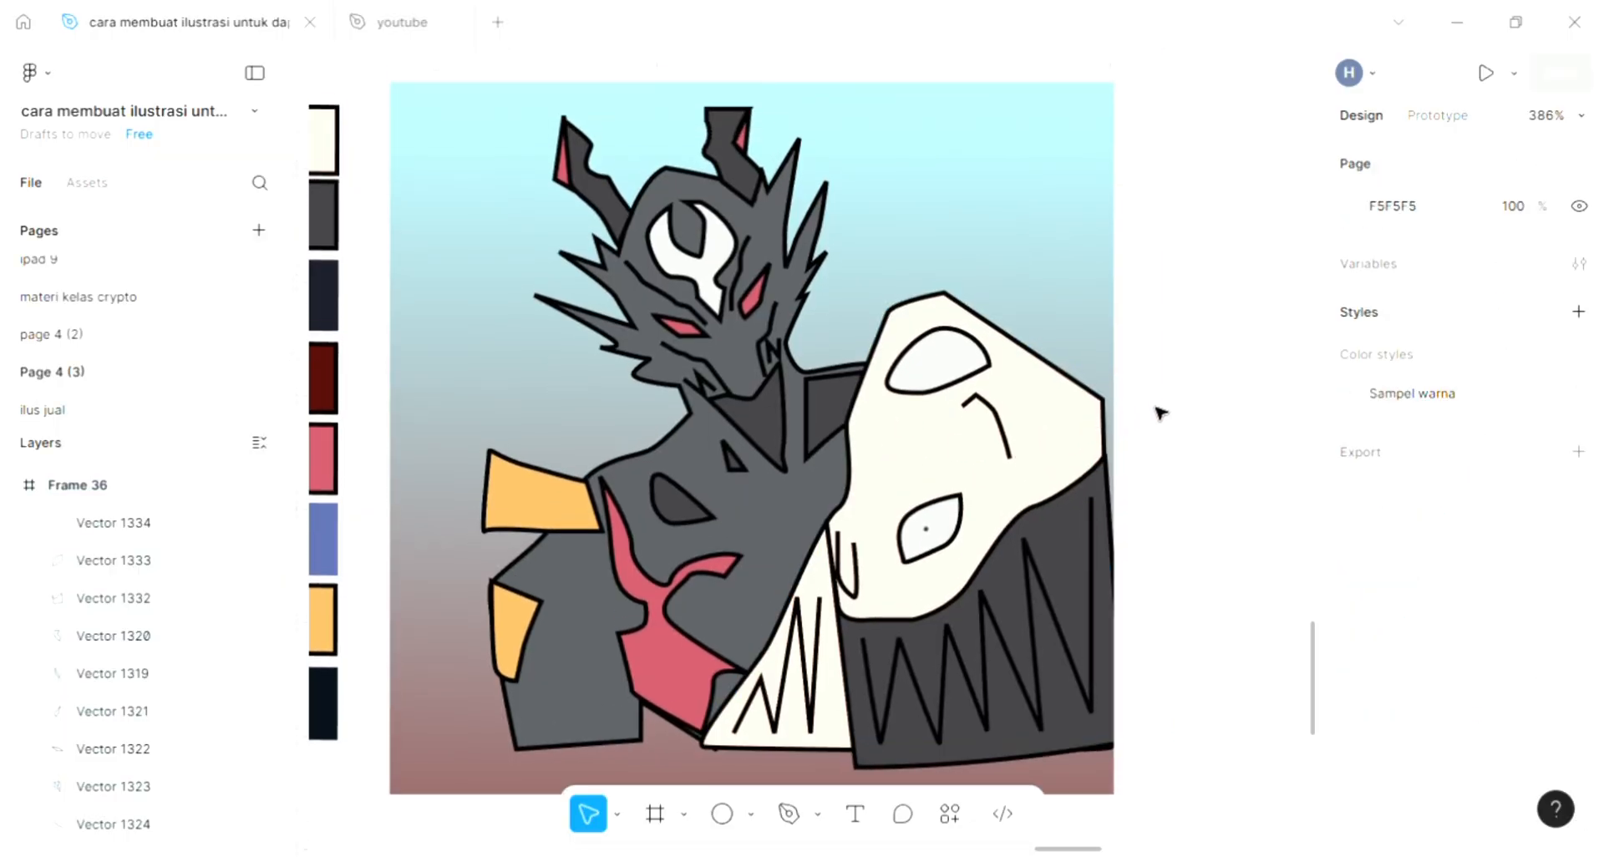
# - Move the cream mask shape's right corner point out to 159, 70 near the frame's edge and finish editing
pyautogui.click(1103, 411)
pyautogui.doubleClick(1105, 413)
pyautogui.scroll(1, 1107, 414)
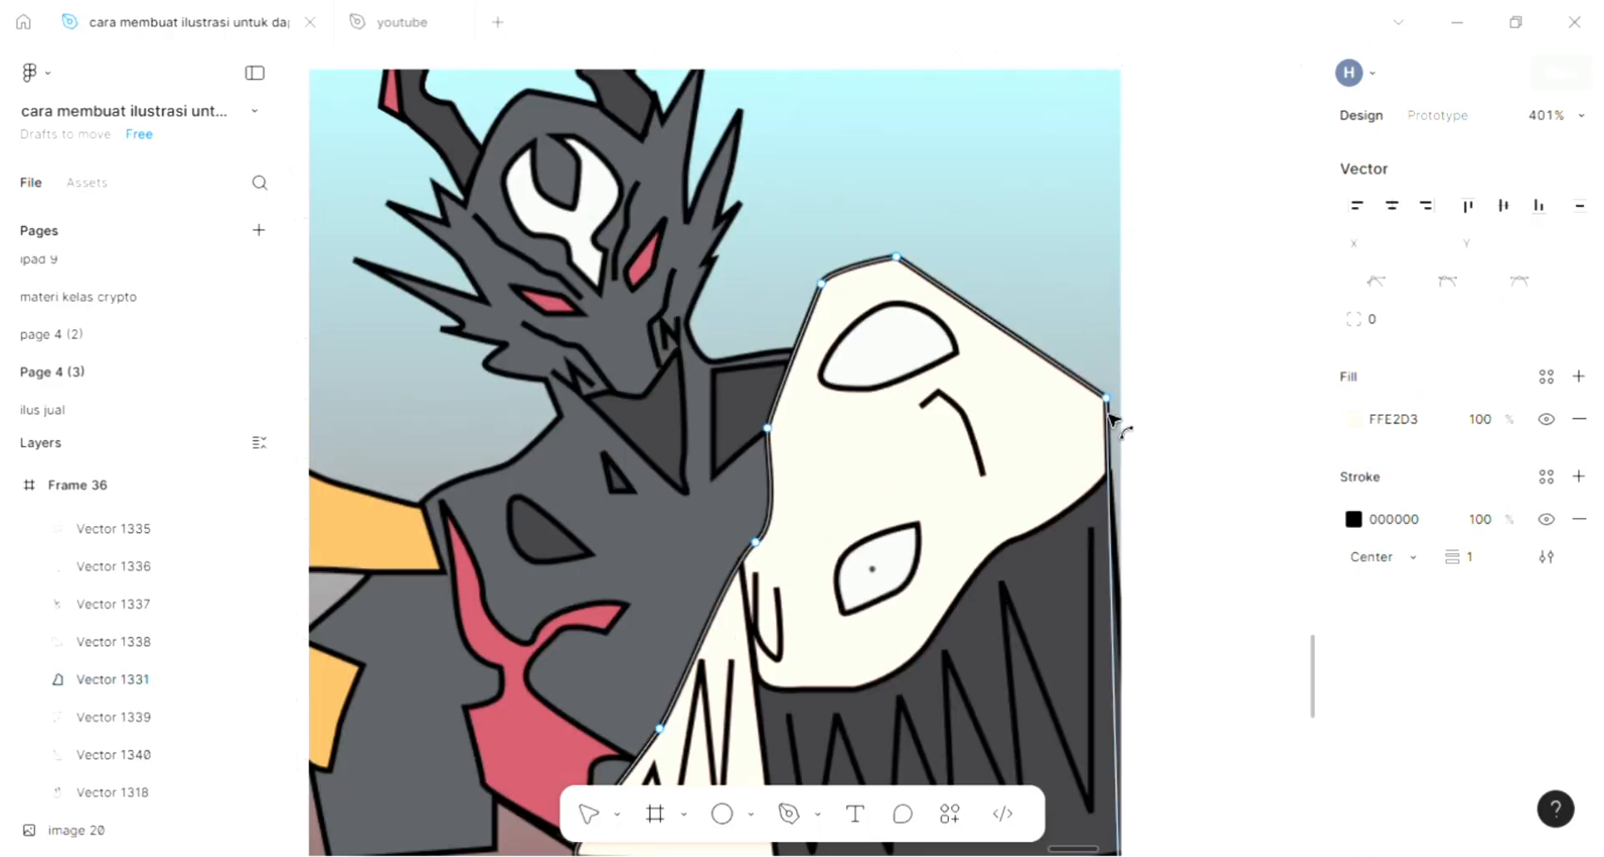
pyautogui.scroll(3, 1105, 402)
pyautogui.moveTo(1108, 398); pyautogui.dragTo(1120, 400)
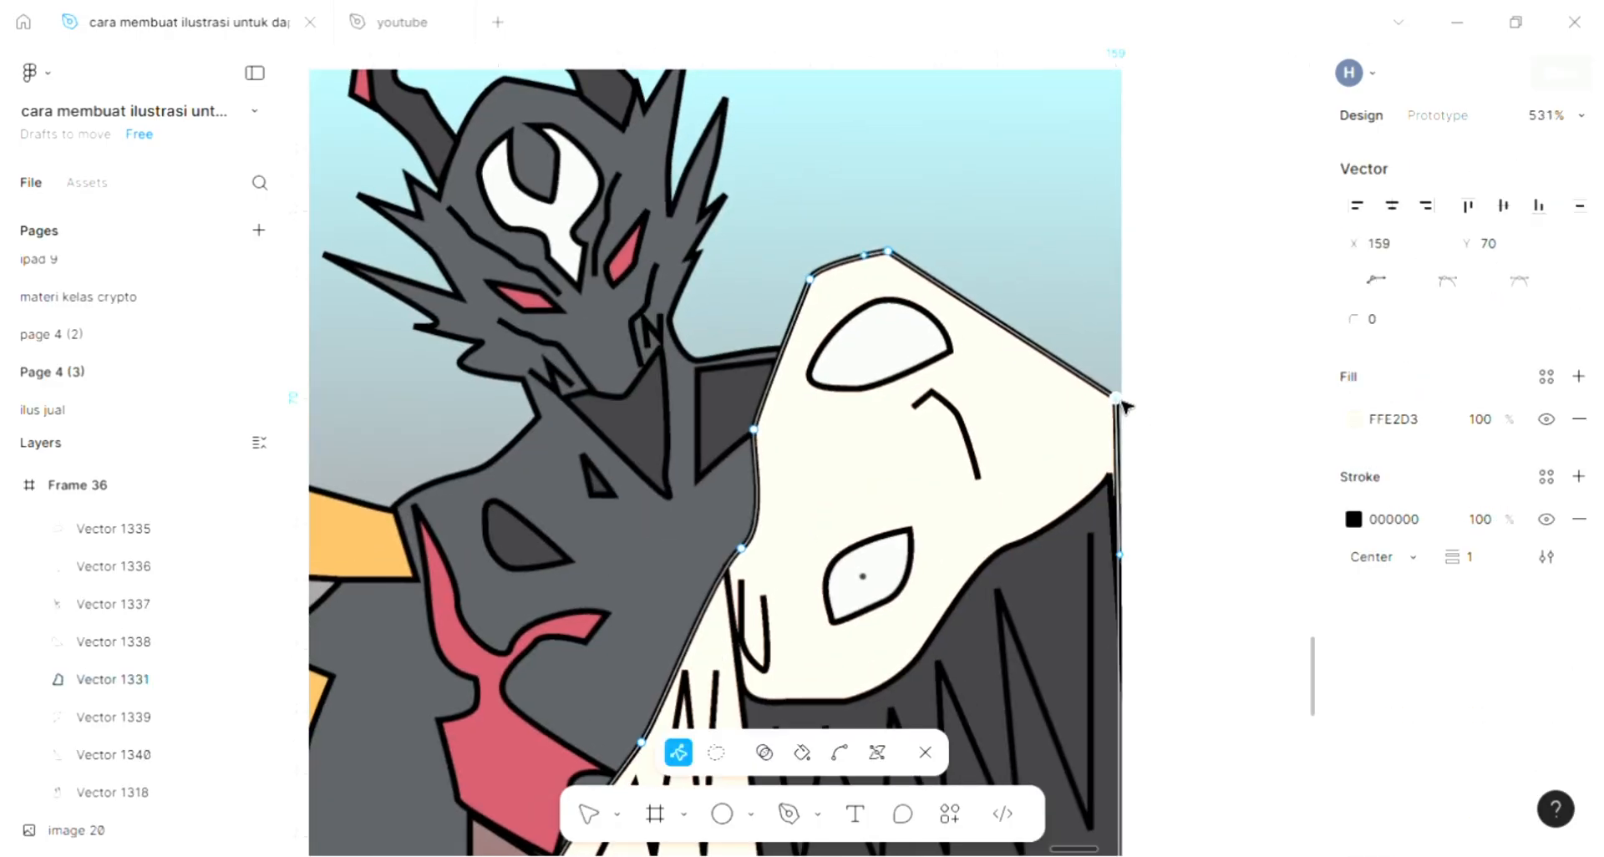
pyautogui.scroll(-3, 1120, 401)
pyautogui.press('Escape')
pyautogui.press('Escape')
pyautogui.press('Escape')
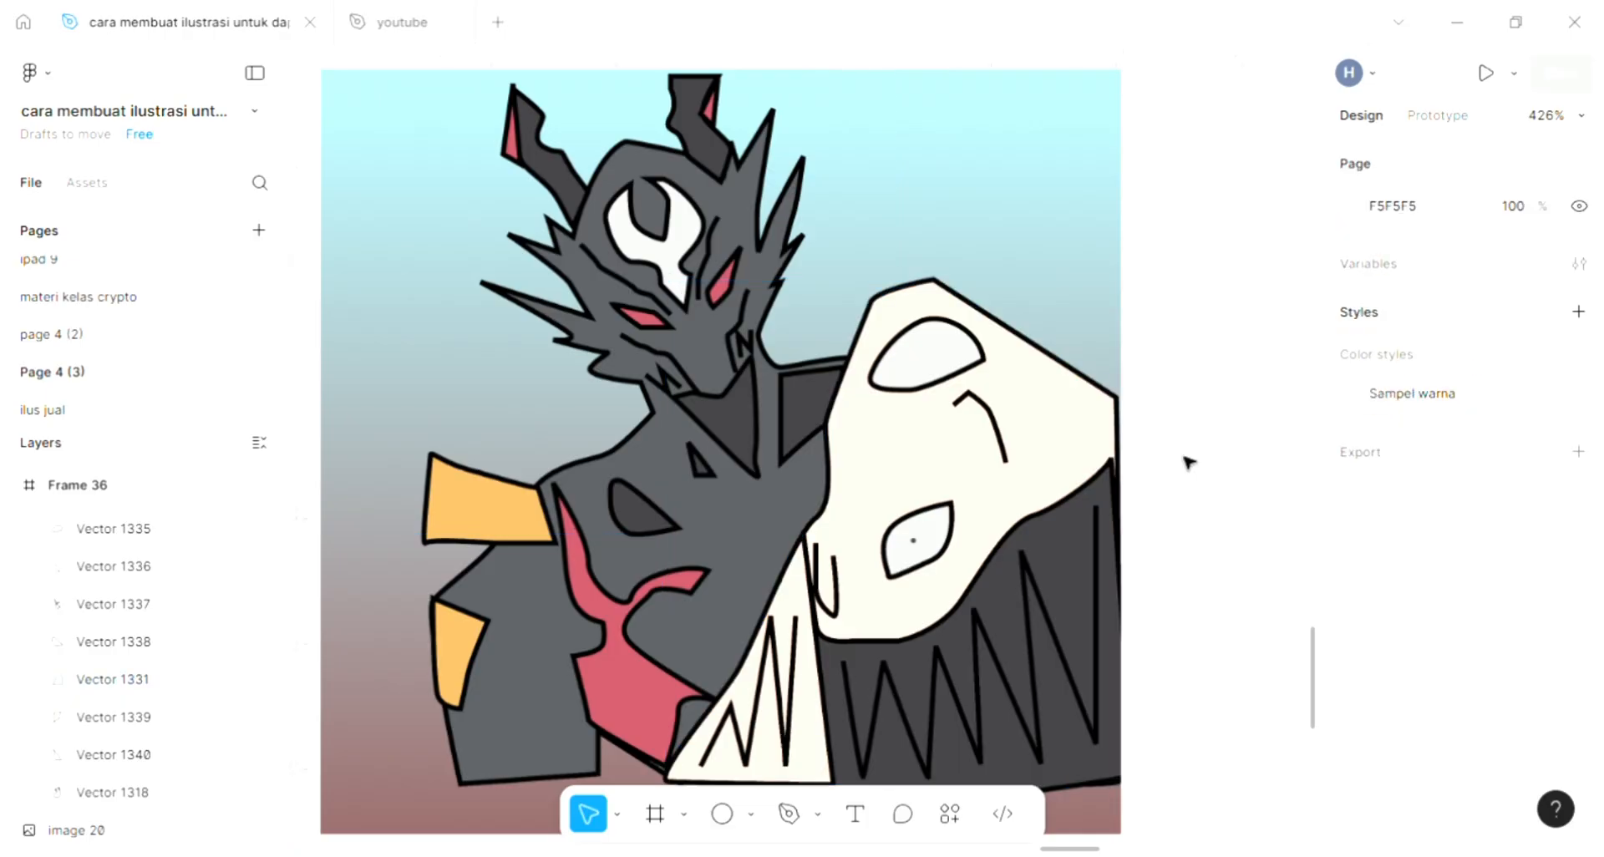
# - Begin a lightning-bolt outline on the character's chest with the Pen tool, placing its first three segments upward from beside the red marking
pyautogui.scroll(-1, 1187, 462)
pyautogui.hscroll(-3, 1186, 462)
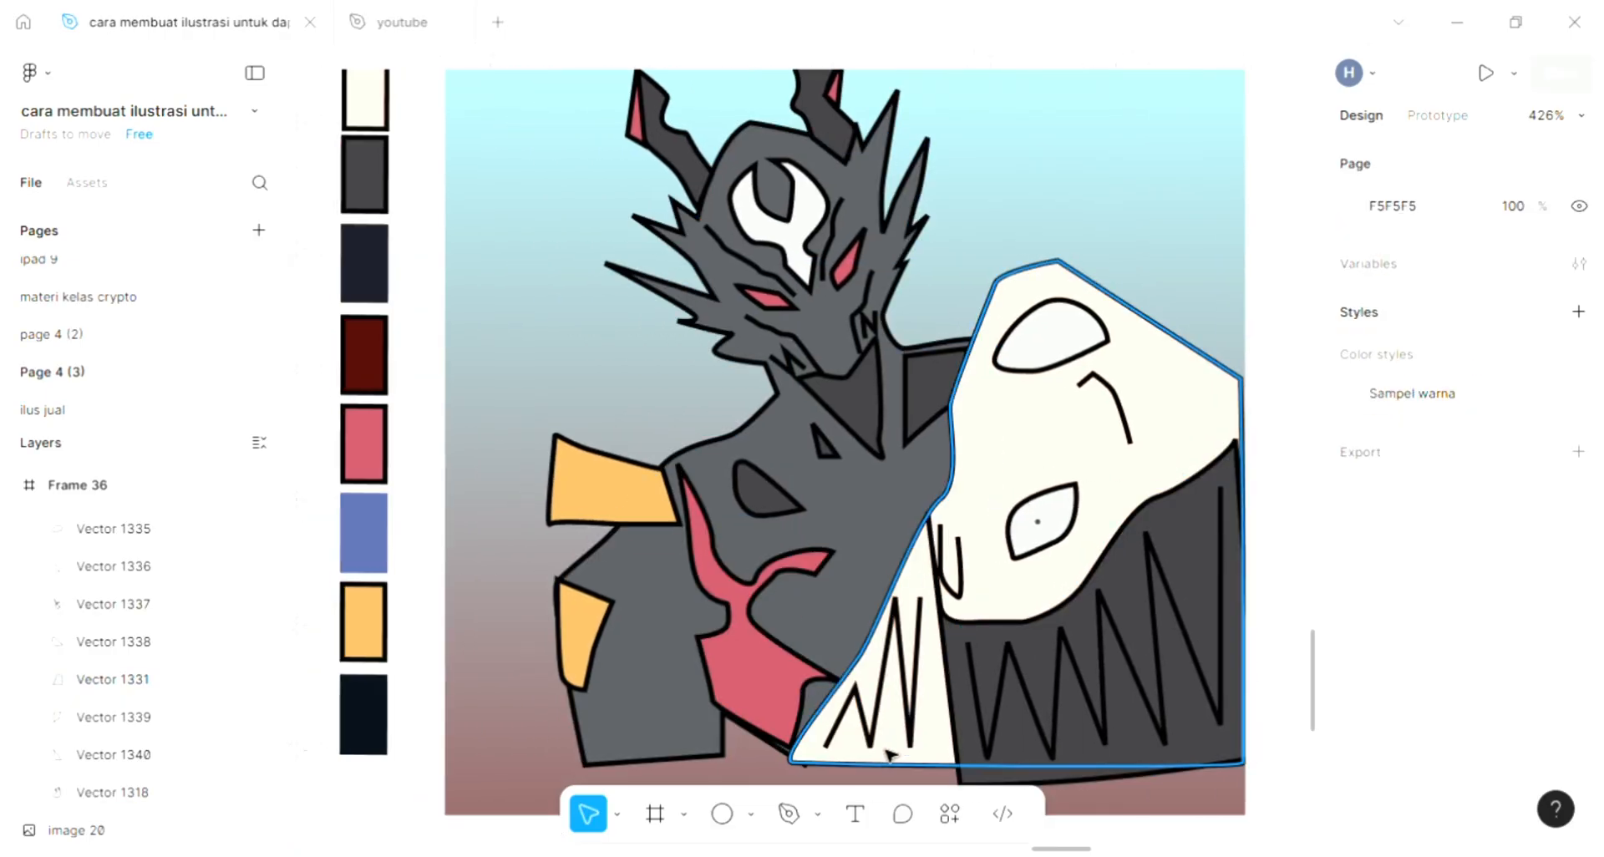
pyautogui.click(793, 820)
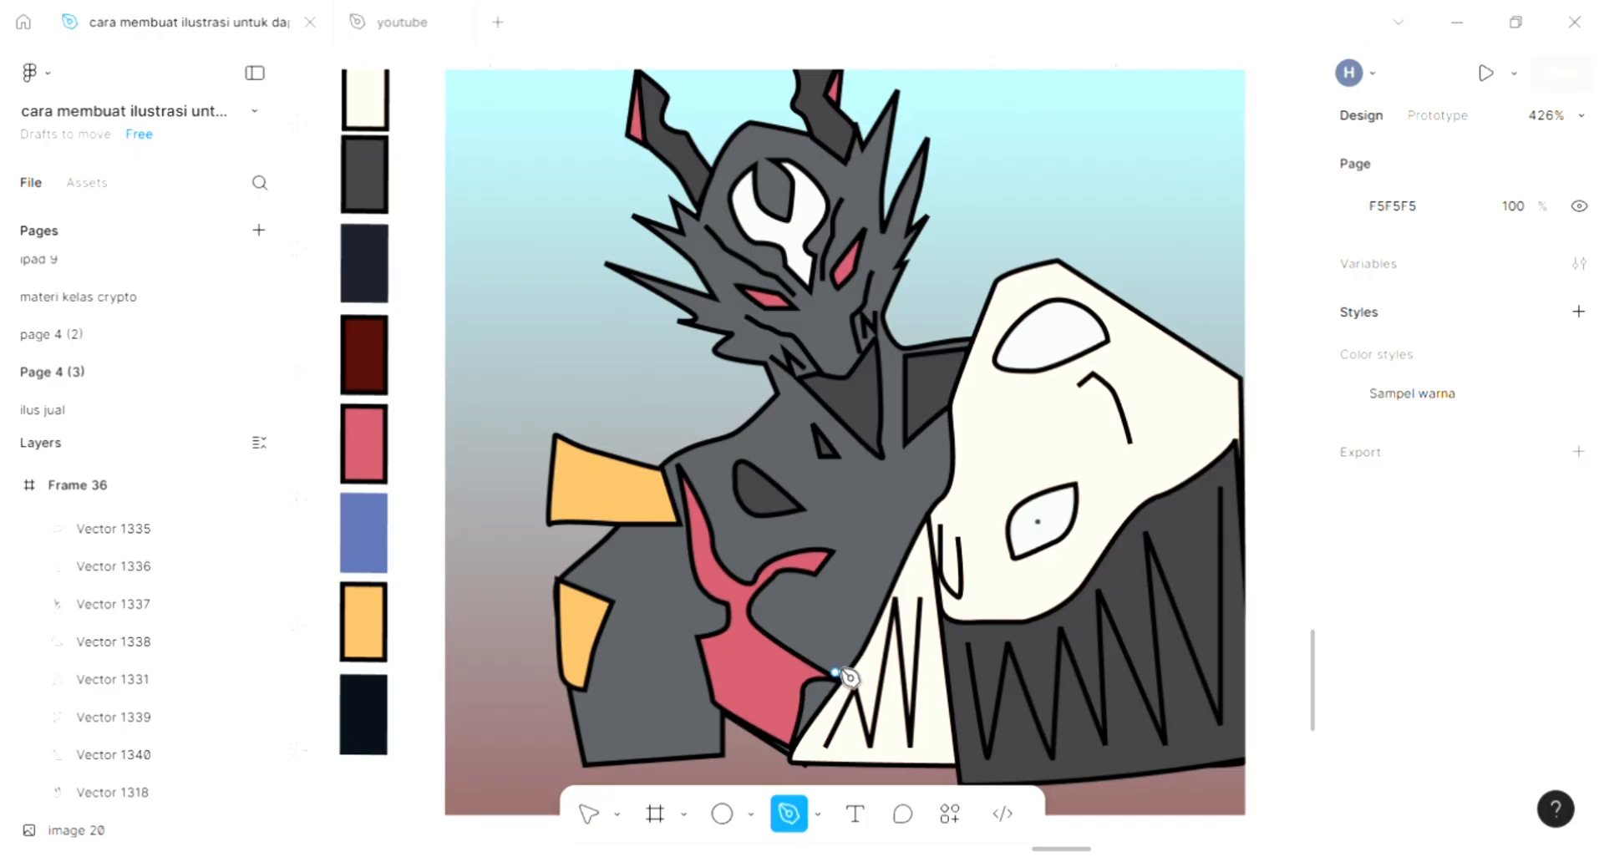
pyautogui.click(853, 559)
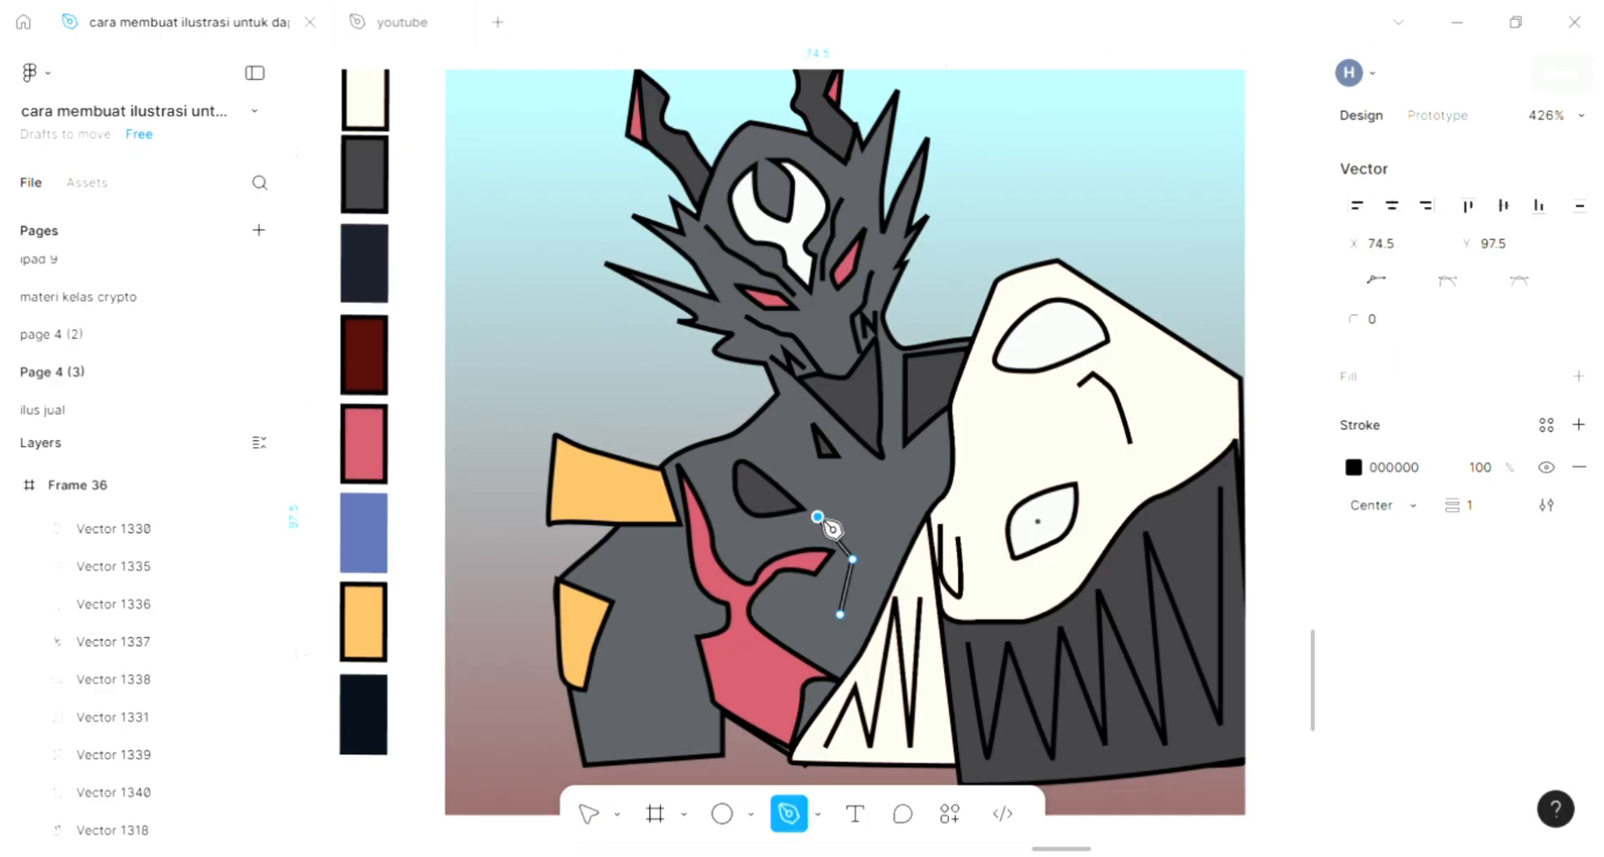
pyautogui.click(817, 516)
pyautogui.click(776, 526)
pyautogui.click(787, 487)
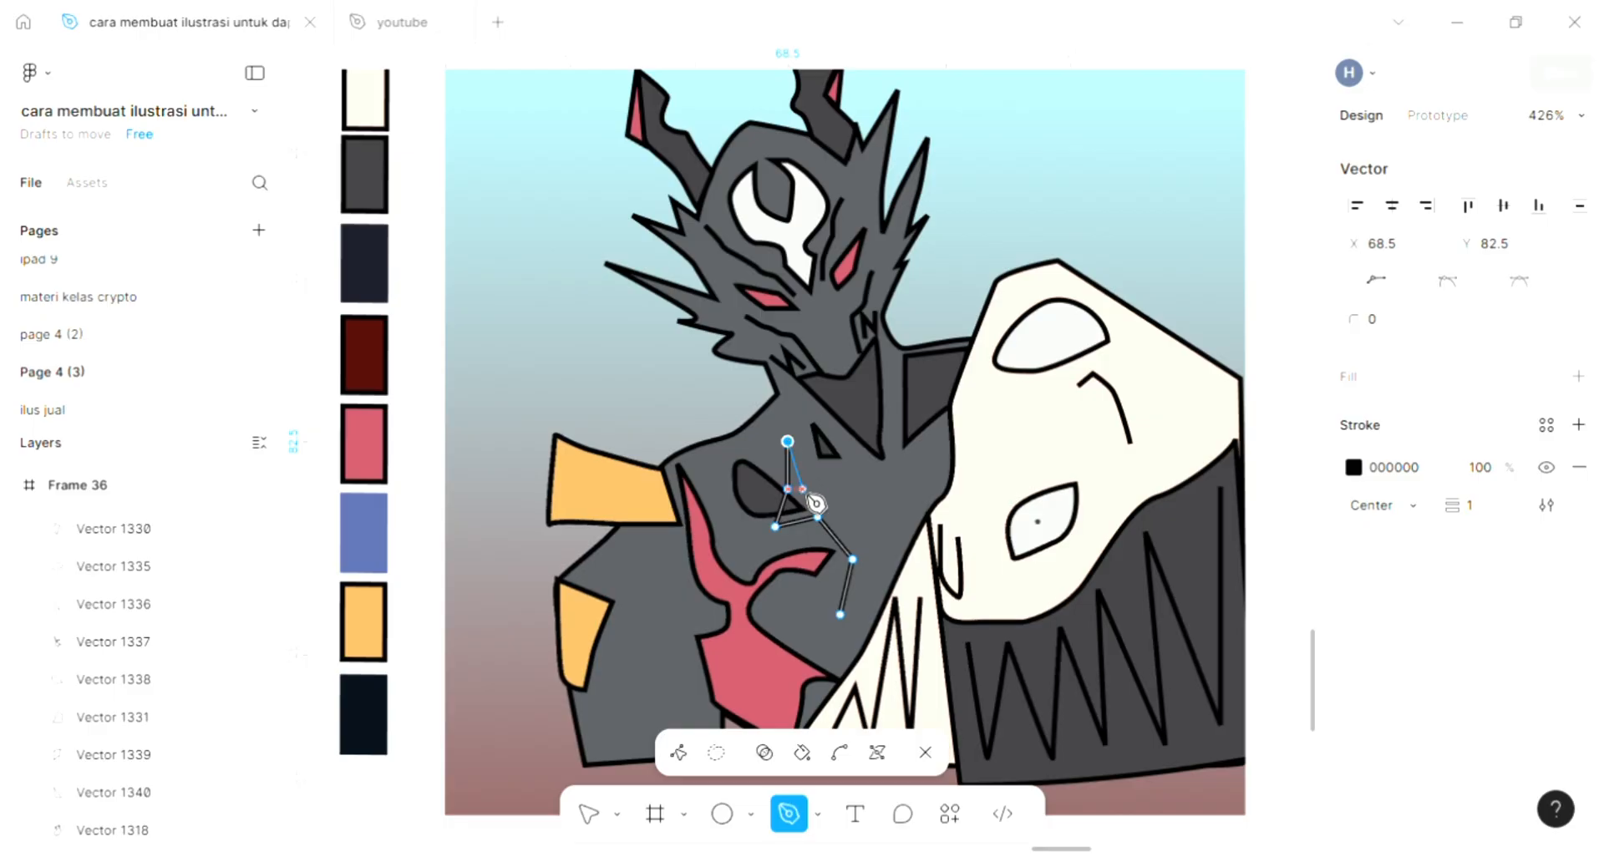
pyautogui.click(802, 489)
pyautogui.click(817, 478)
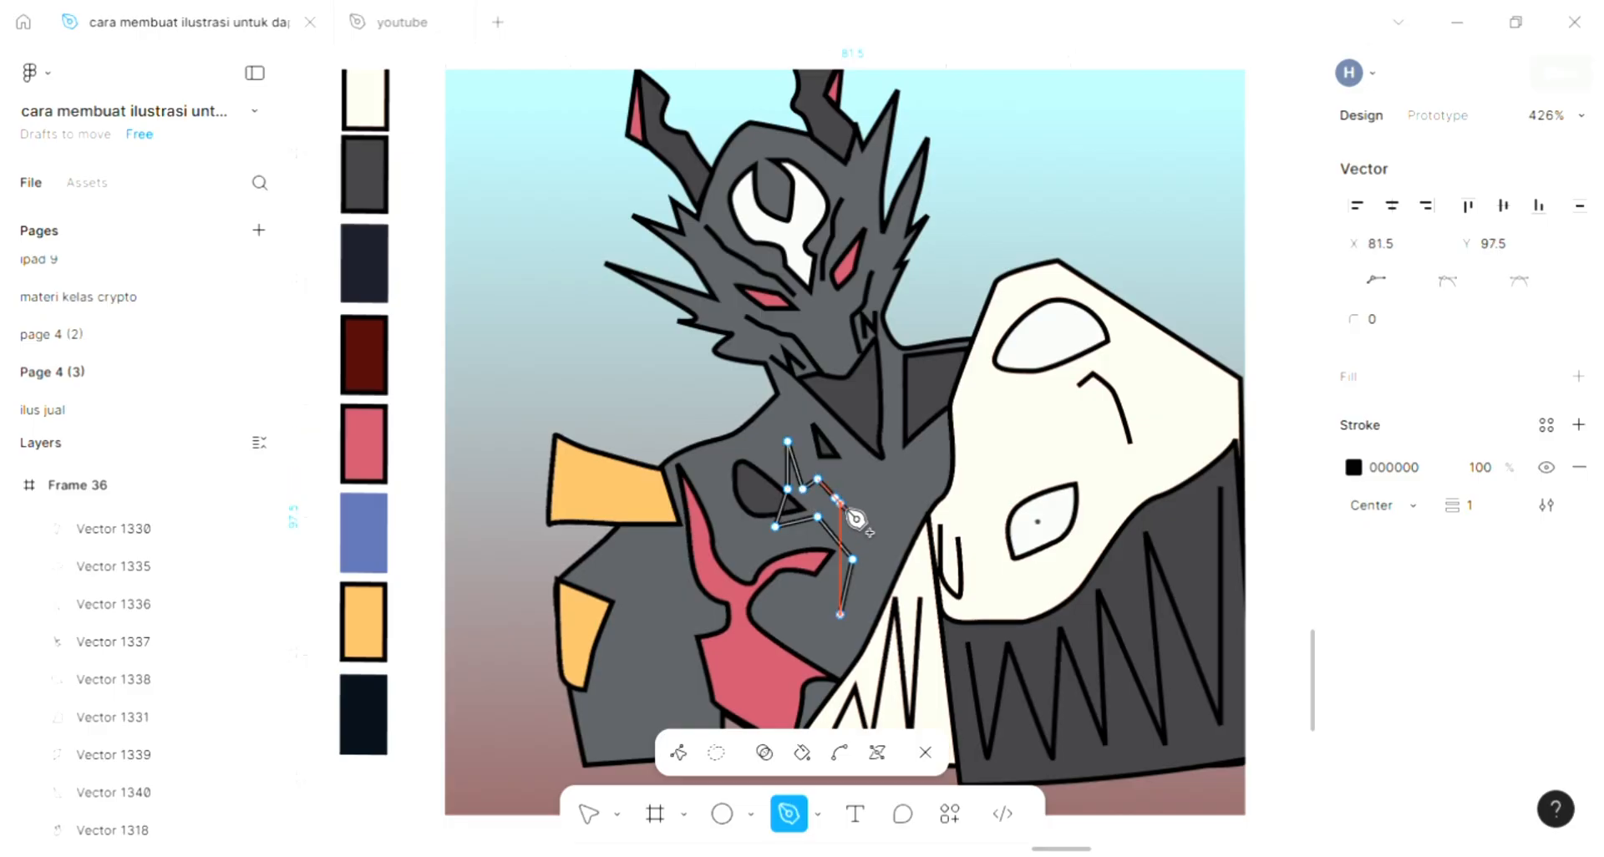
pyautogui.hotkey('ctrl', 'z')
pyautogui.hotkey('ctrl', 'z')
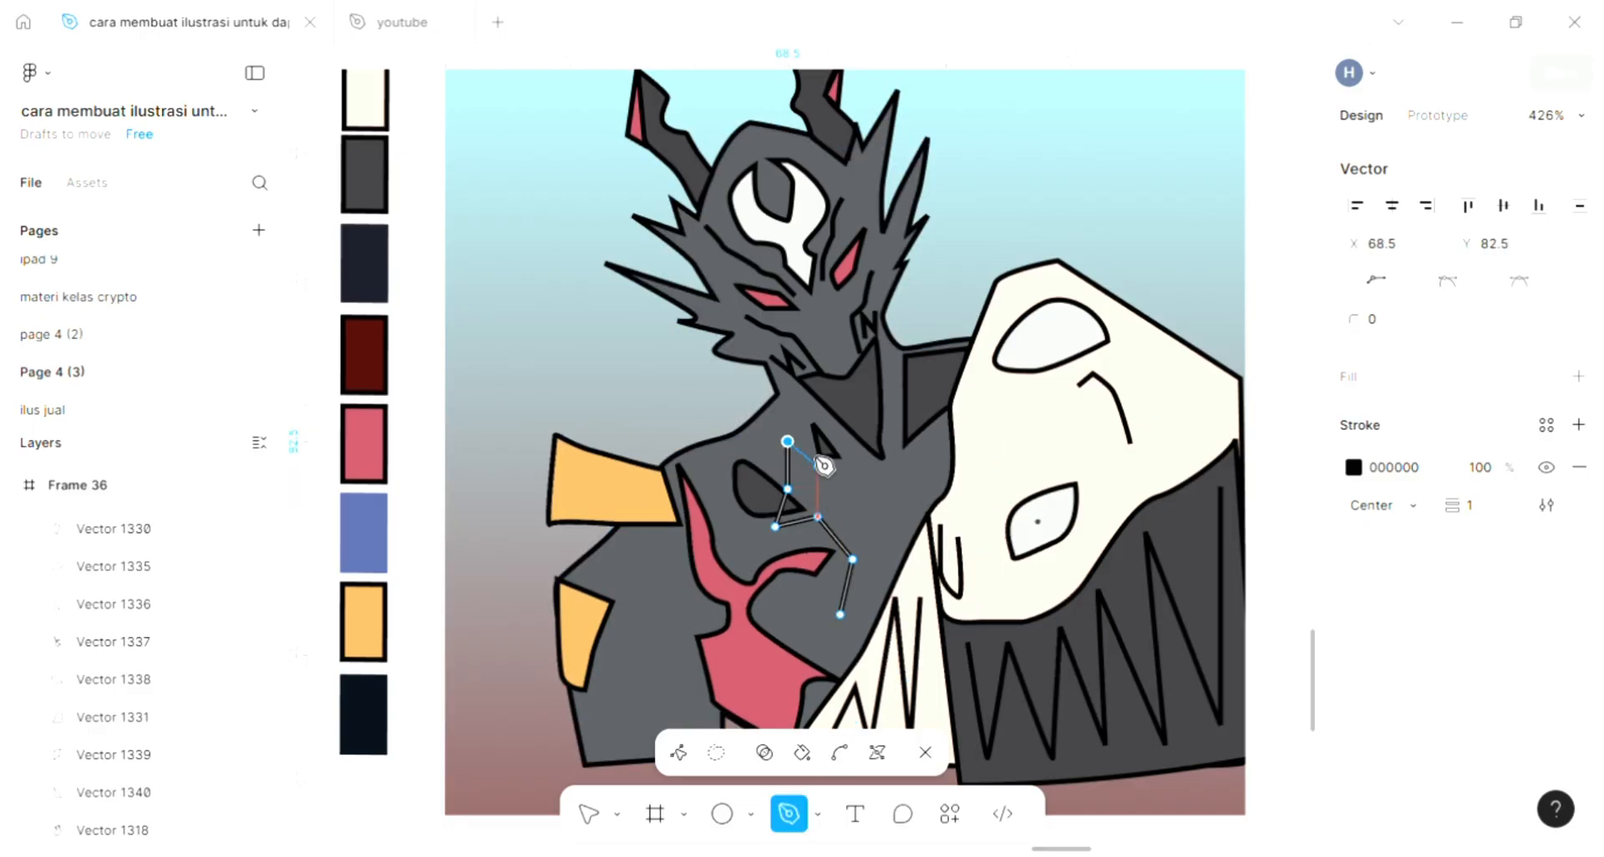
pyautogui.hotkey('ctrl', 'z')
pyautogui.hotkey('ctrl', 'z')
# - Complete the chest lightning bolt with a tall tip at 68, 80.5 and a parallel outer edge through 85, 106 back to its start
pyautogui.press('p')
pyautogui.click(785, 431)
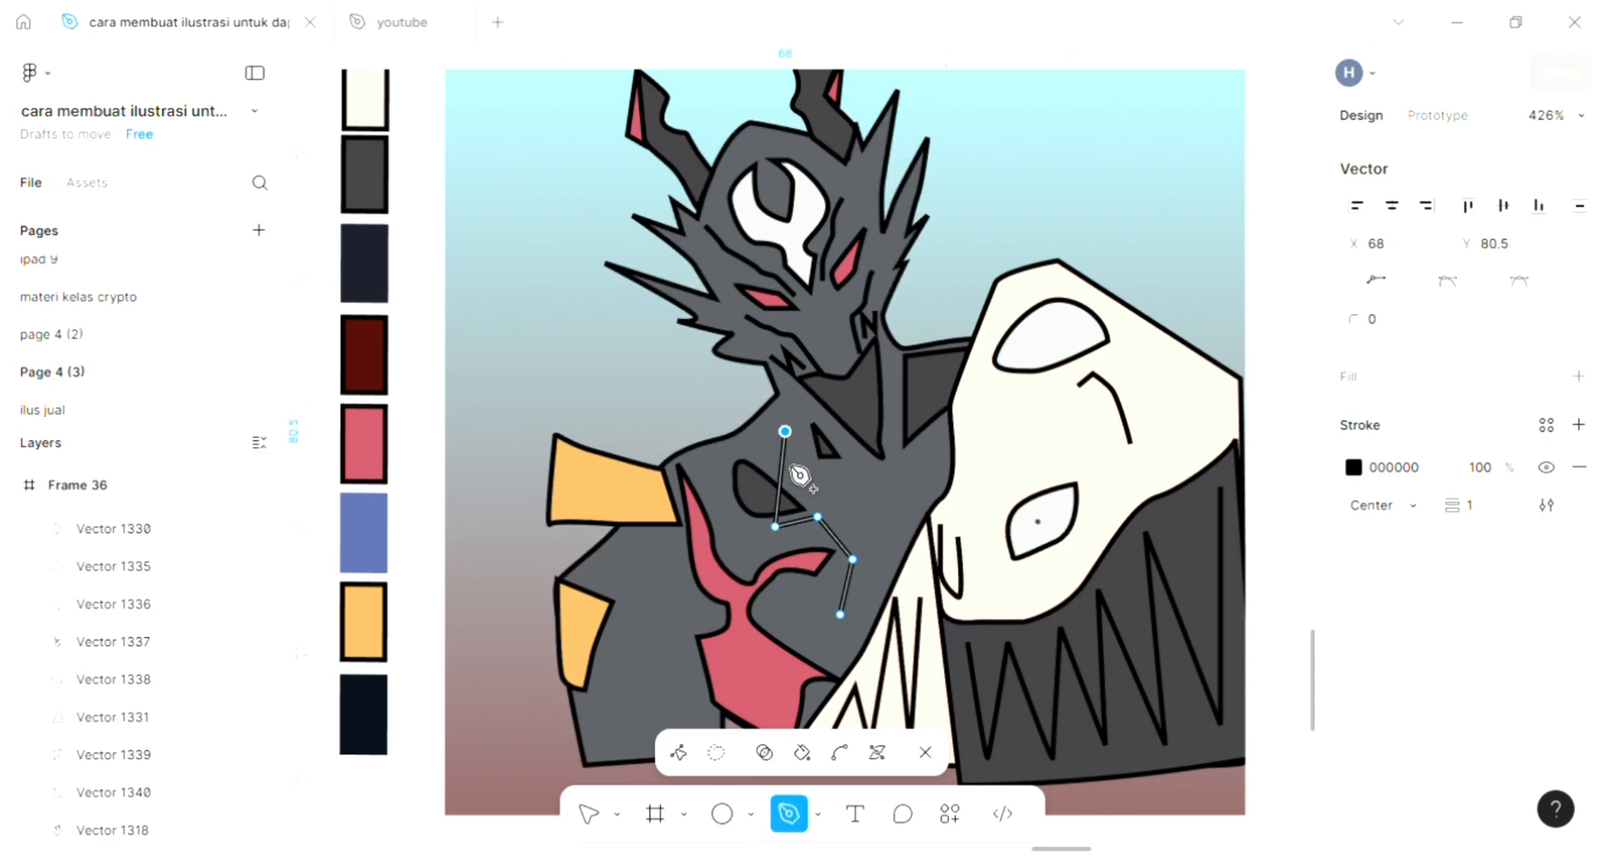
pyautogui.click(792, 509)
pyautogui.click(817, 498)
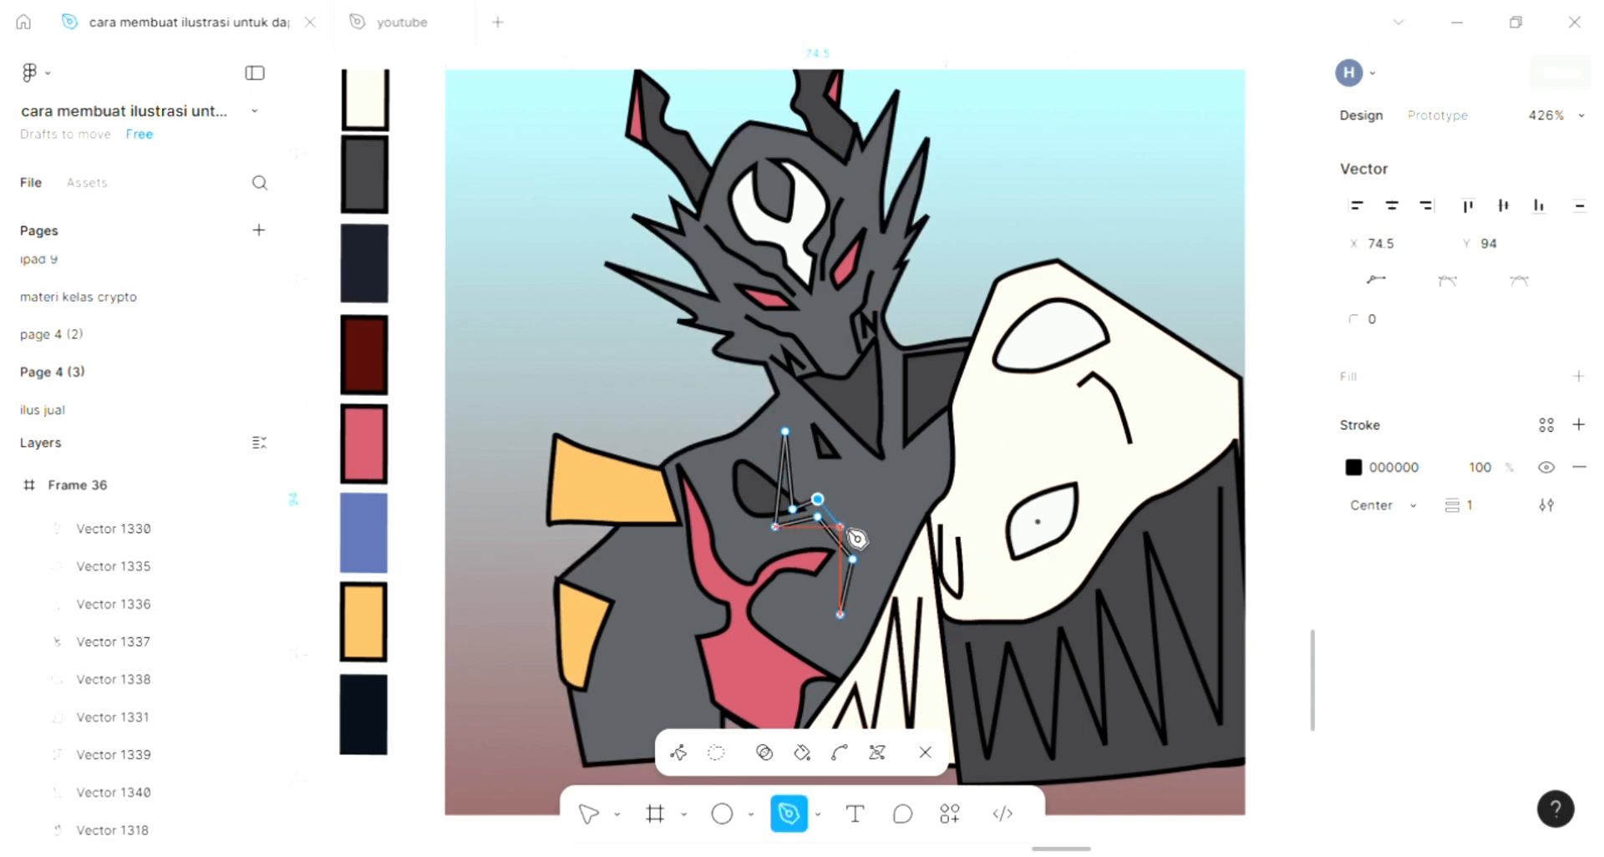
pyautogui.click(869, 559)
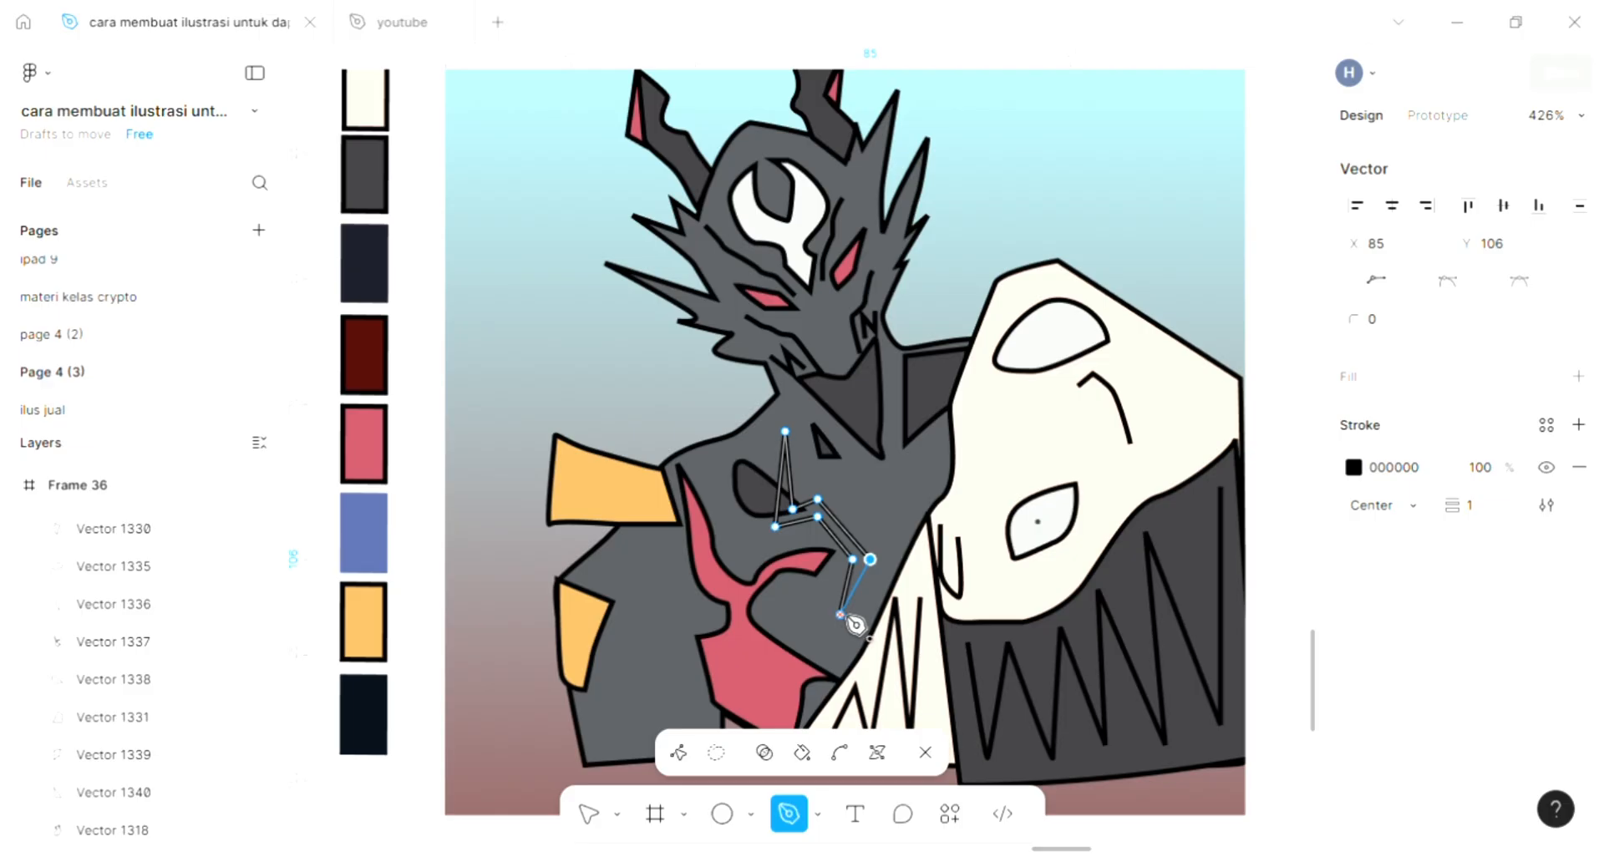
pyautogui.click(841, 615)
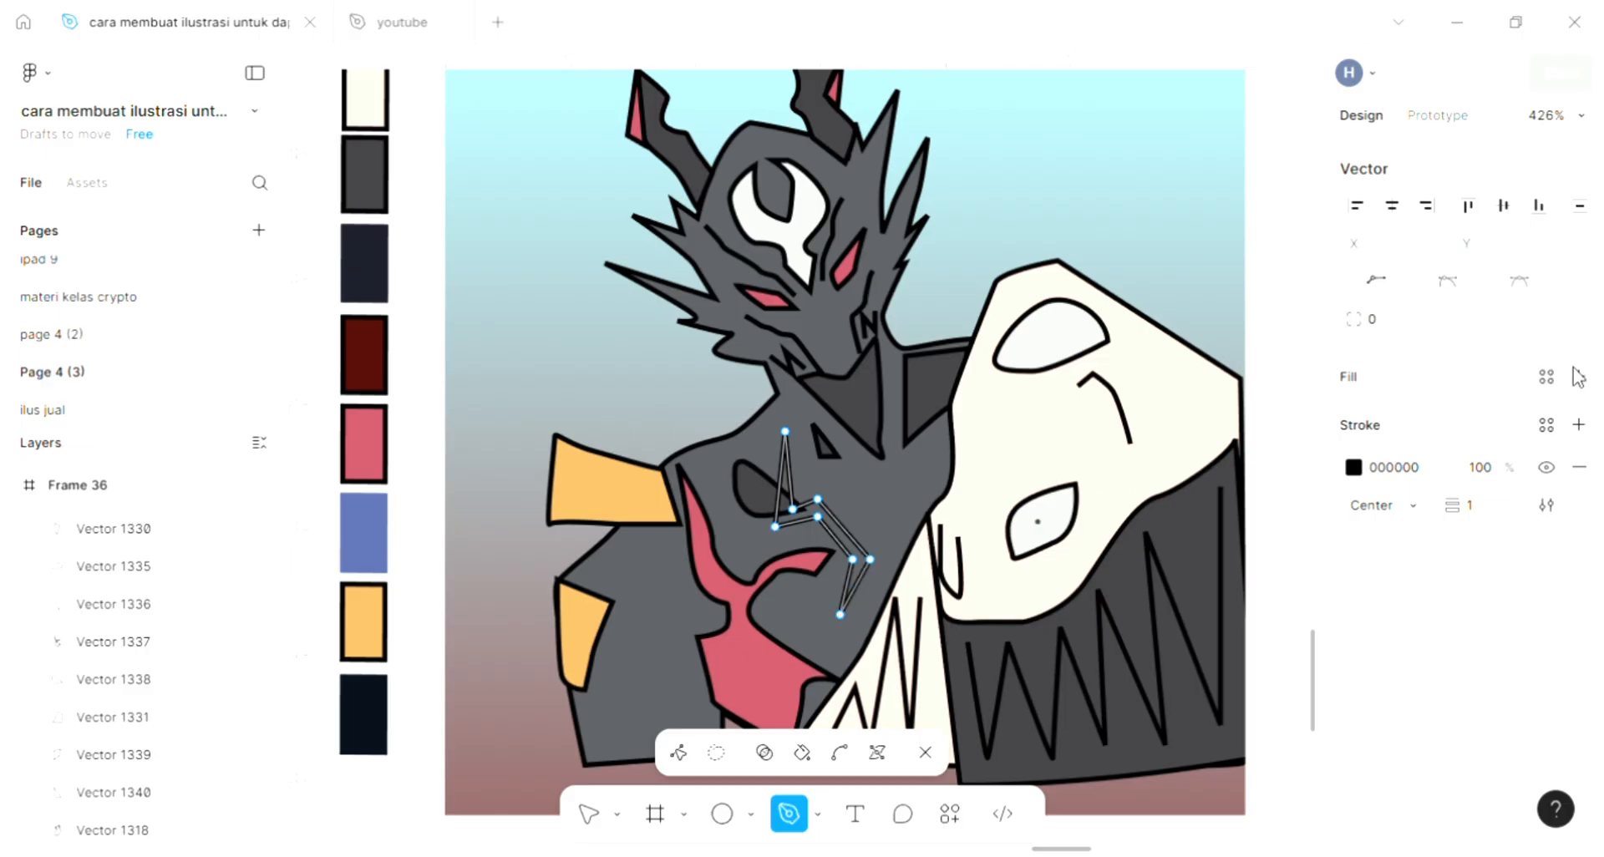
# - Fill the chest lightning bolt with blue 5869A2 sampled from the palette swatch and deselect it
pyautogui.click(1508, 373)
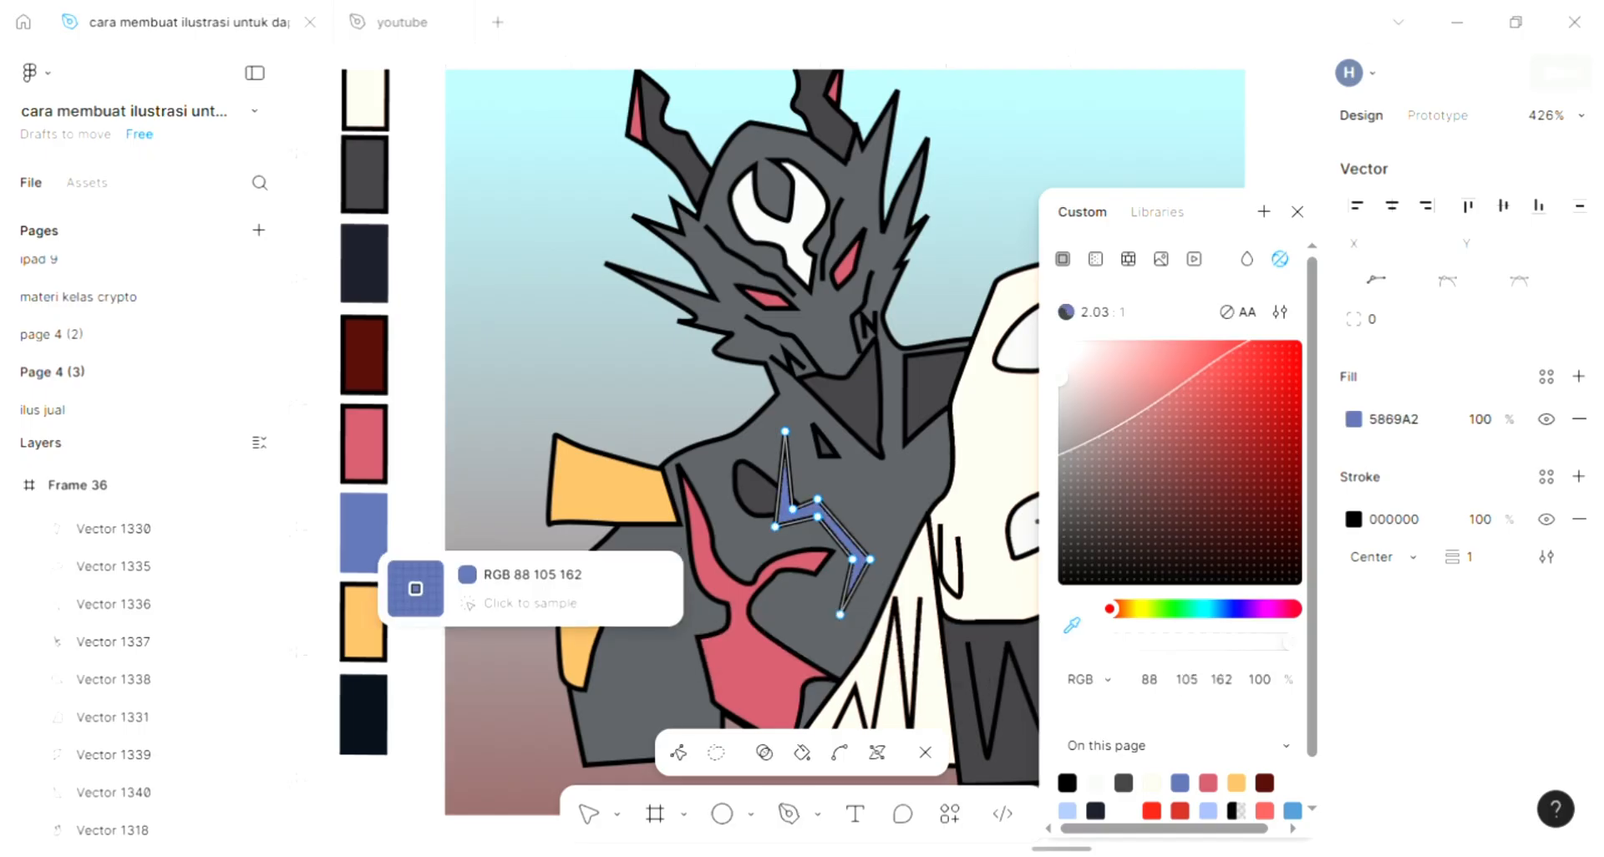
pyautogui.click(415, 588)
pyautogui.press('Escape')
pyautogui.press('Escape')
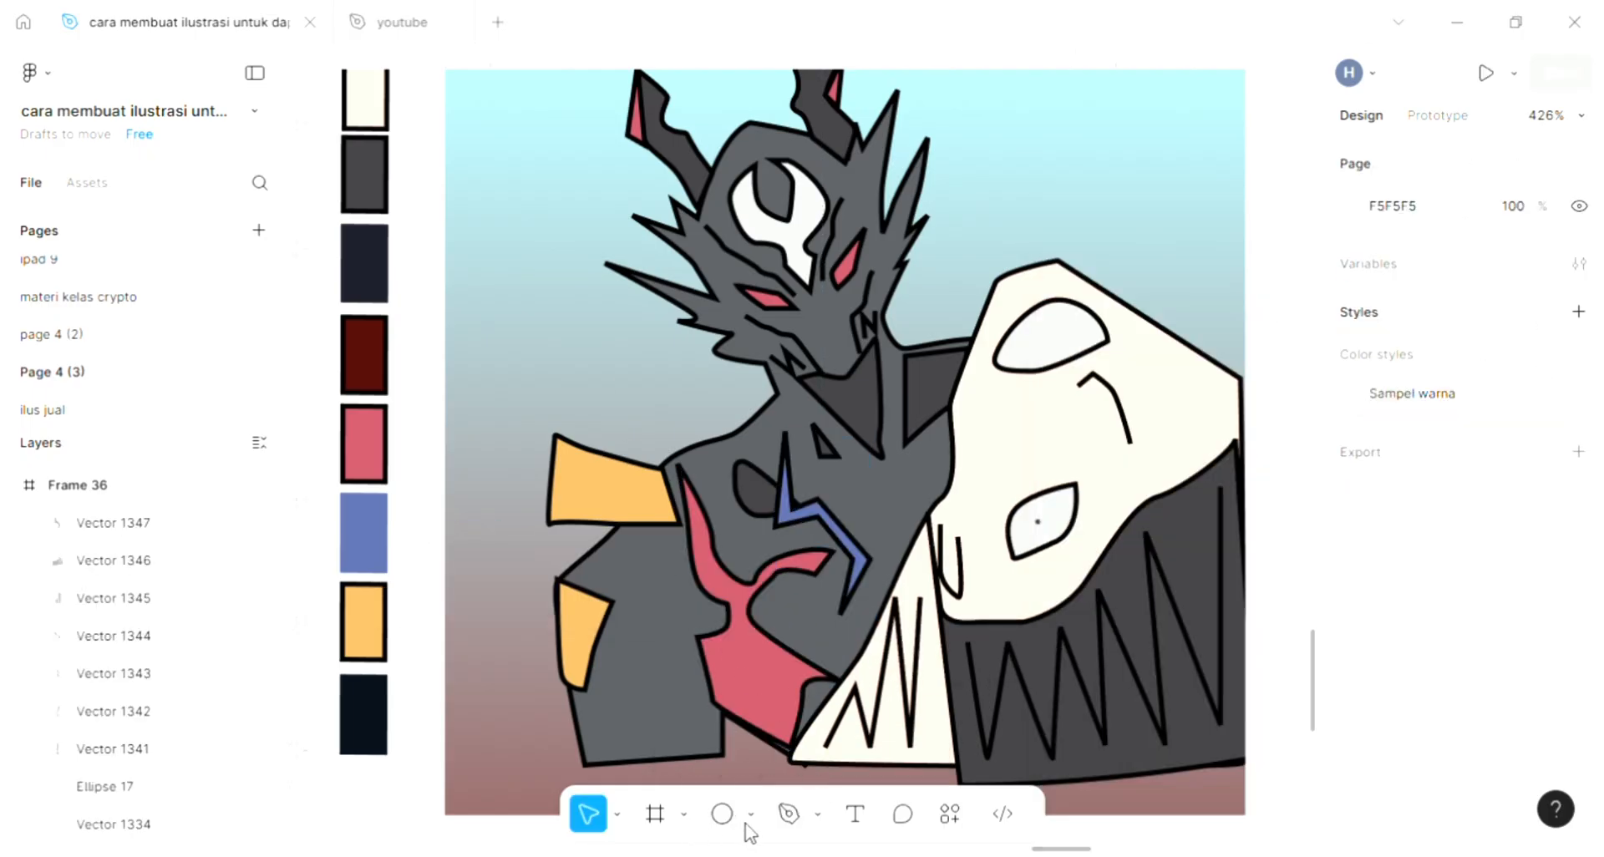
# - Begin a jagged shoulder tendril with the Pen tool, running its inner edge from the upper chest through 33.5, 67.5 to 10, 99.5
pyautogui.press('p')
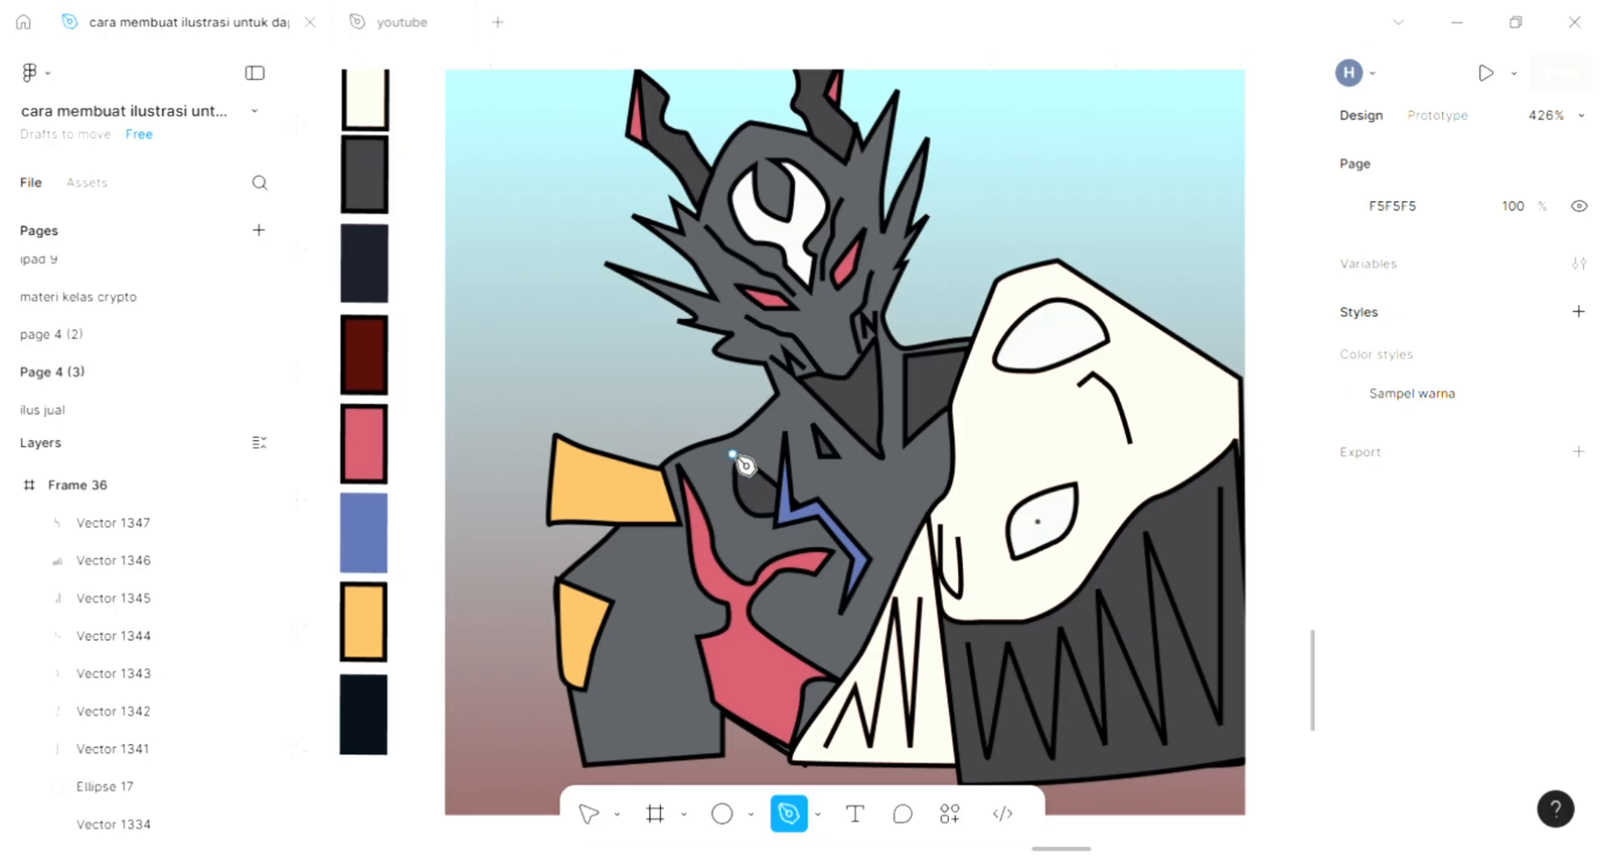
pyautogui.click(717, 379)
pyautogui.click(645, 408)
pyautogui.click(613, 365)
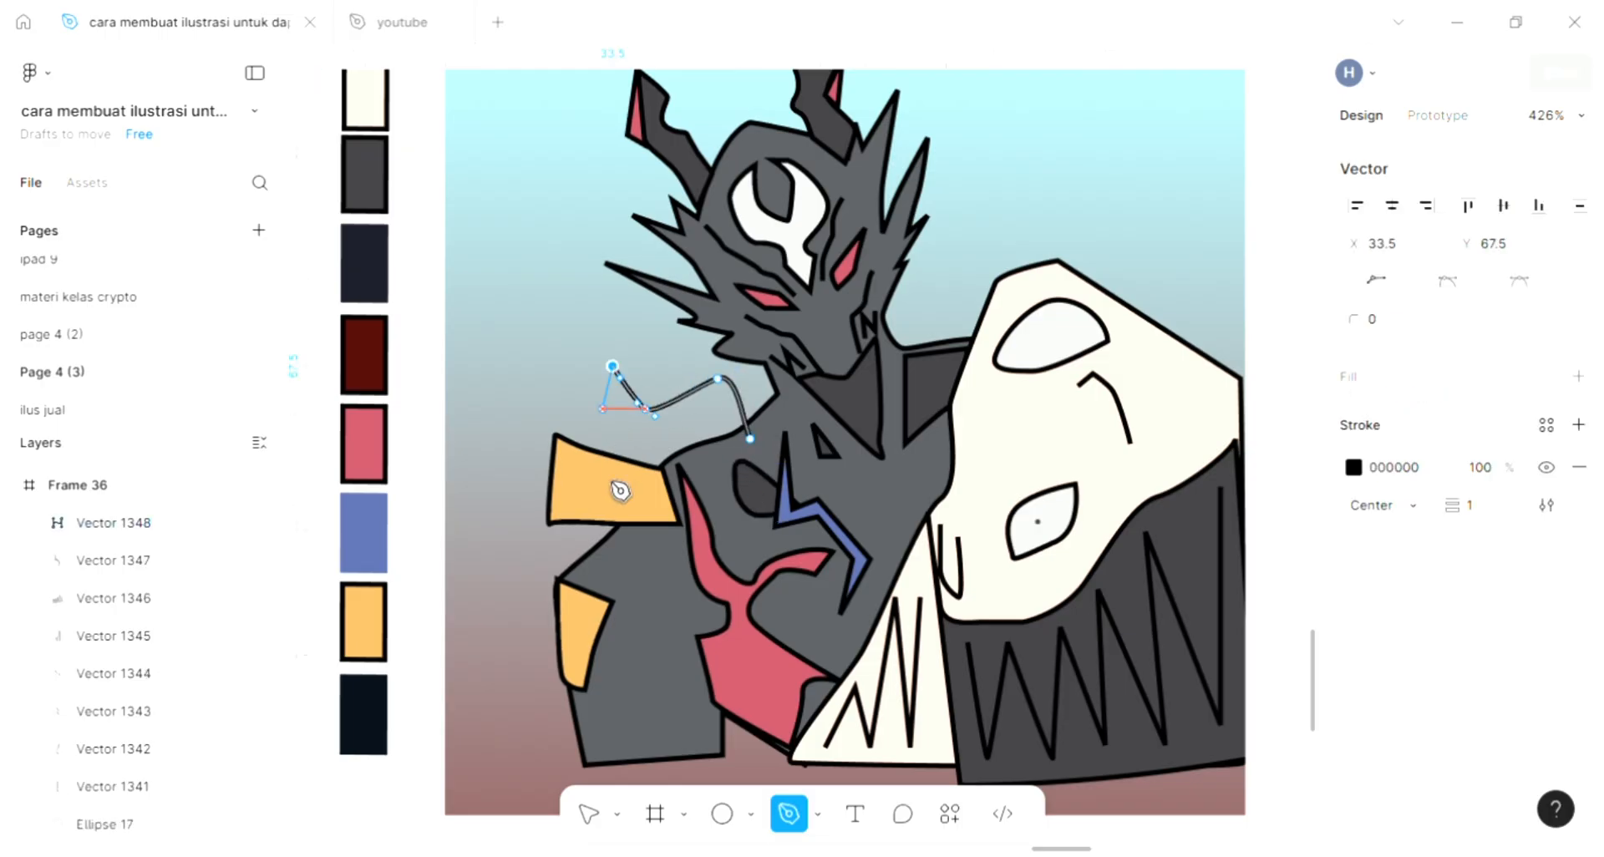
pyautogui.click(605, 477)
pyautogui.click(554, 459)
pyautogui.click(539, 529)
pyautogui.click(534, 542)
pyautogui.click(495, 526)
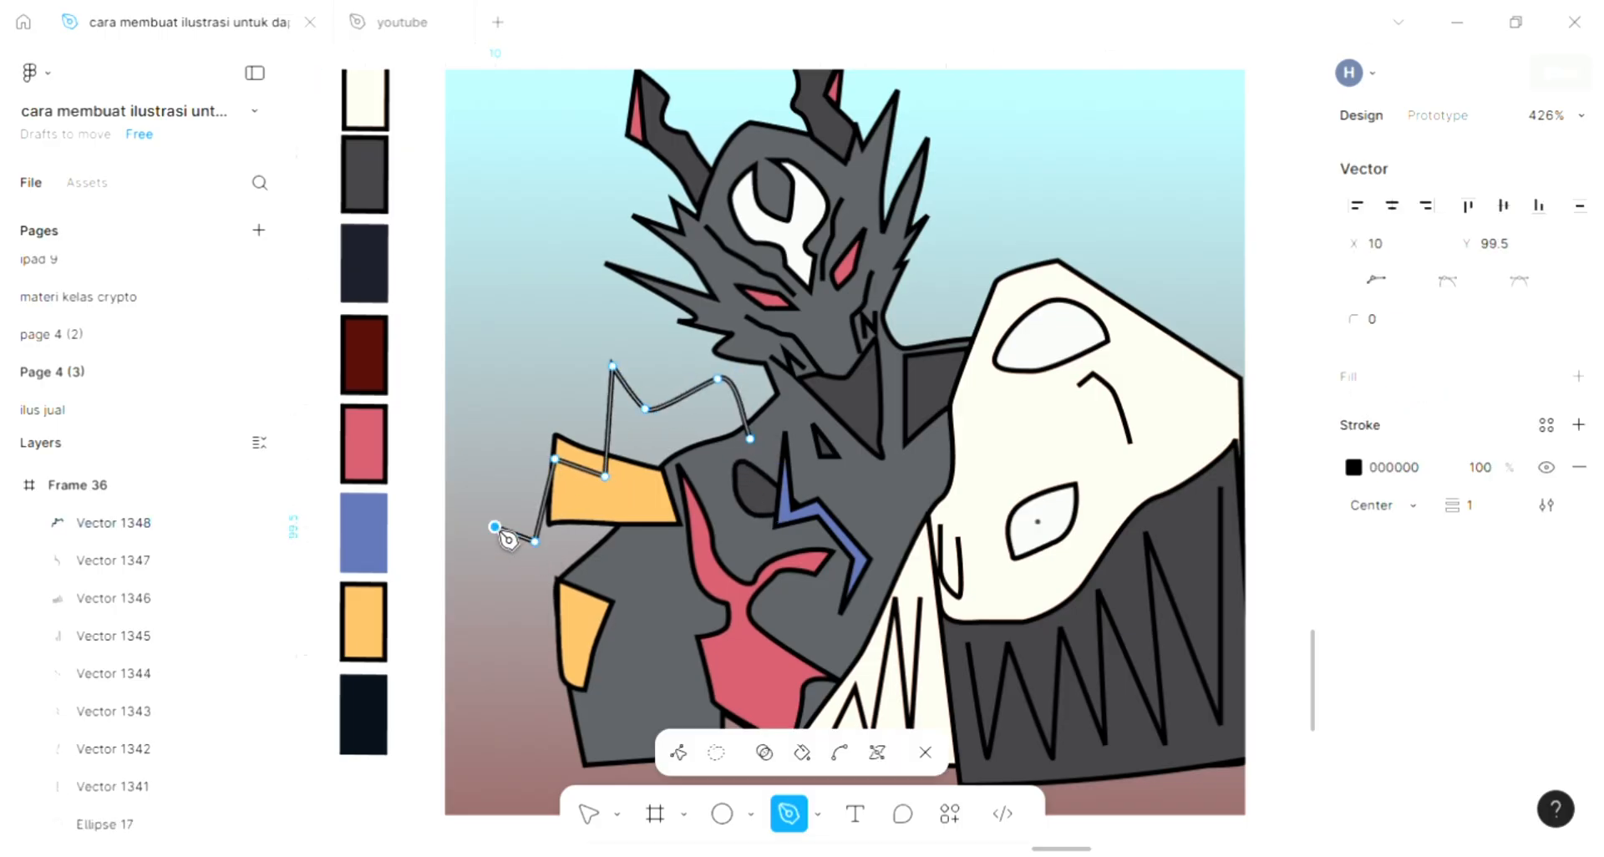
# - Complete the tendril with a parallel outer edge through 29.5, 63.5 and 41.5, 71.5 to a tip at 71, 89.5, closing the outline
pyautogui.click(520, 526)
pyautogui.click(534, 438)
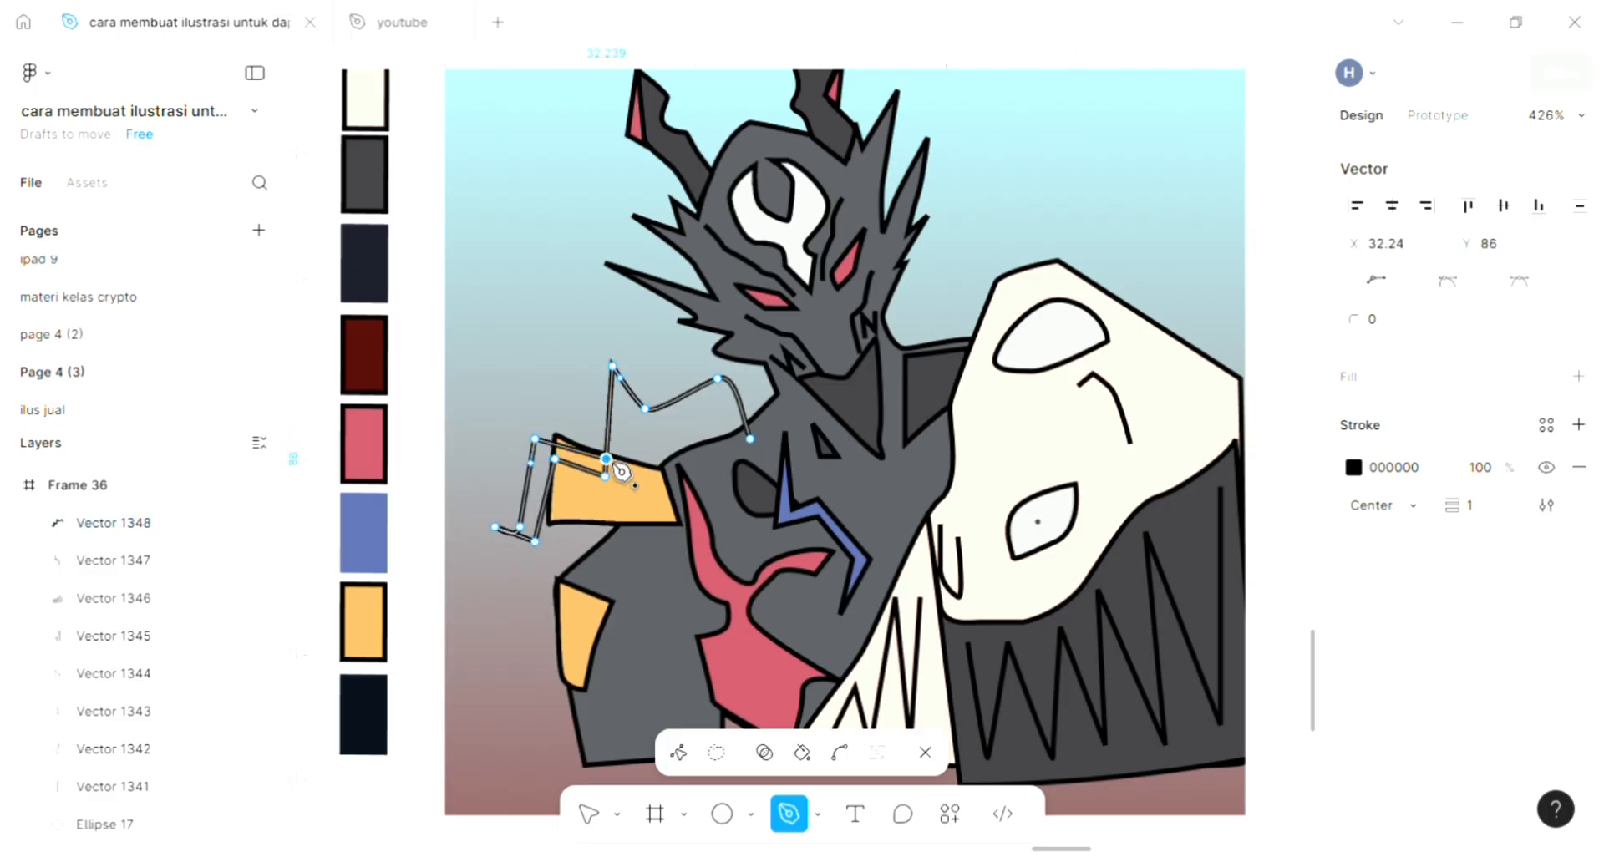
pyautogui.click(593, 452)
pyautogui.click(592, 345)
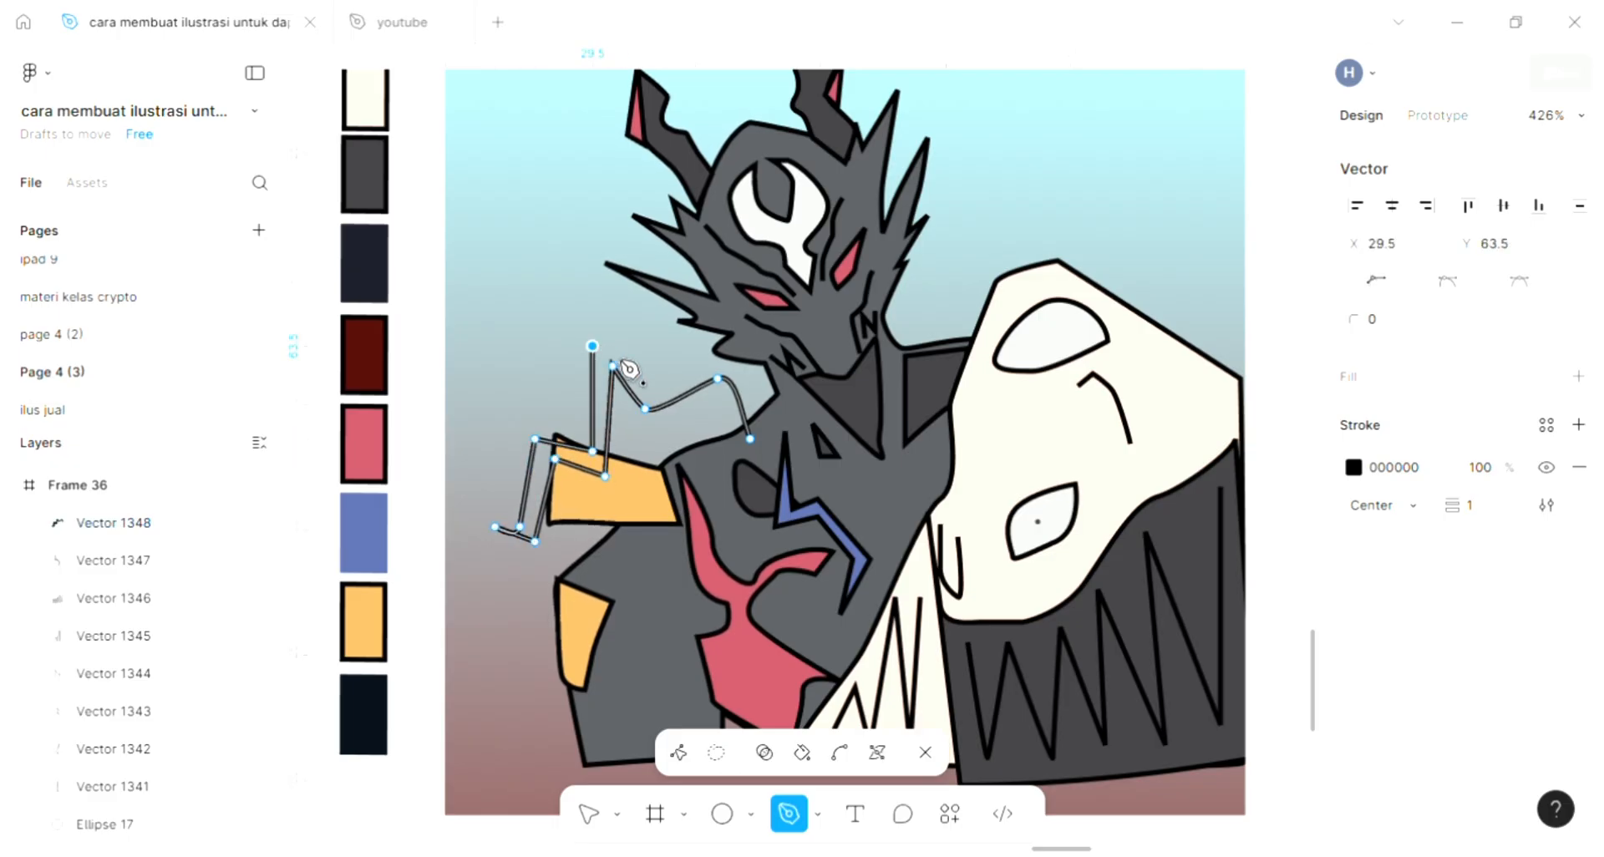
pyautogui.click(653, 386)
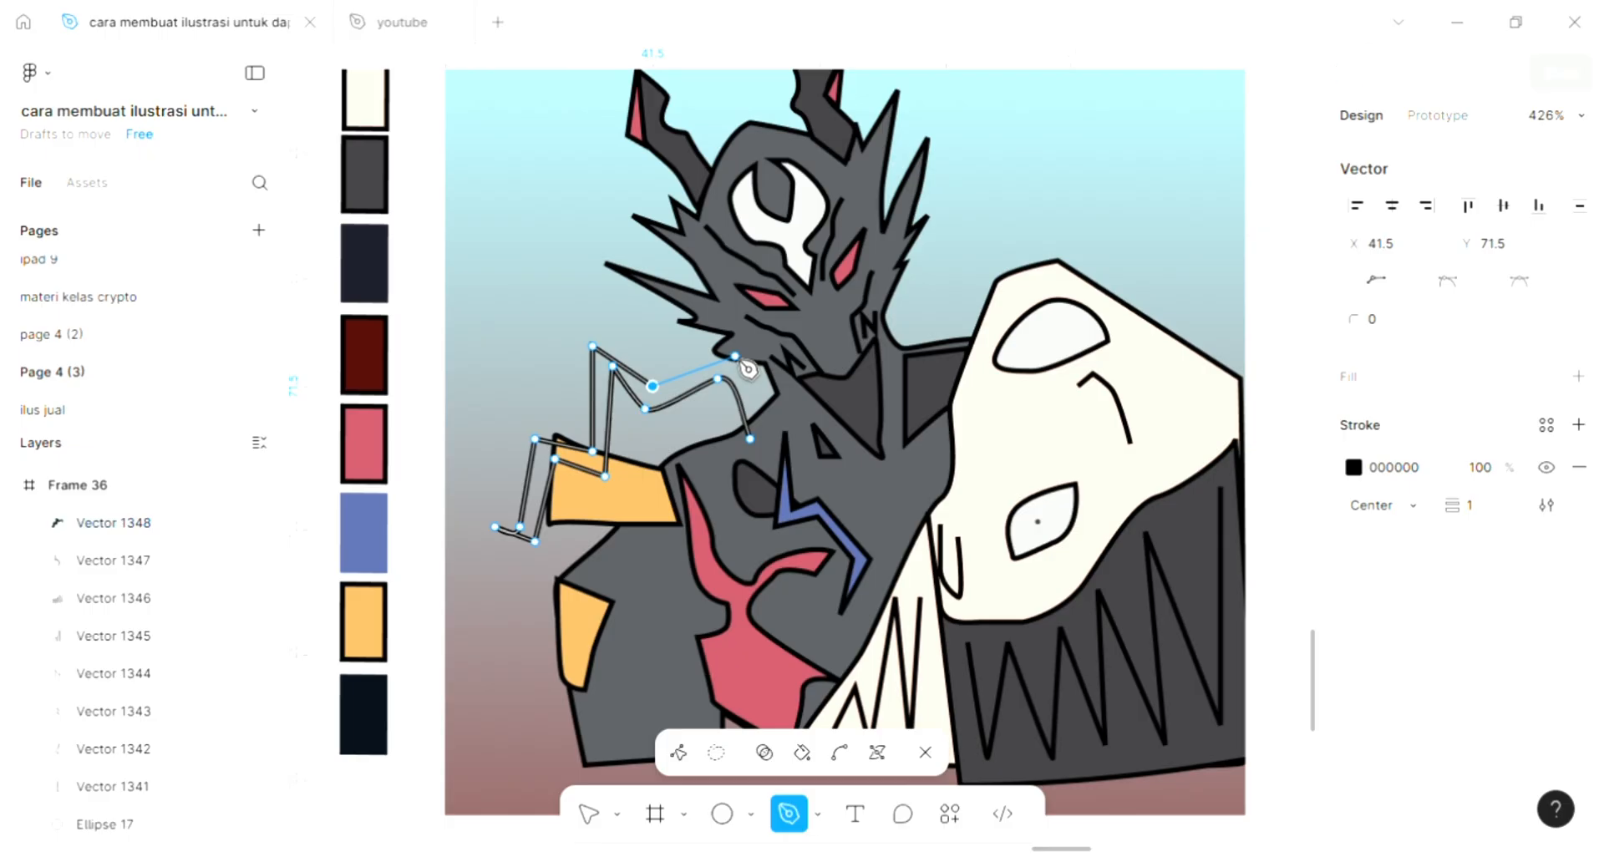
pyautogui.click(736, 355)
pyautogui.click(750, 439)
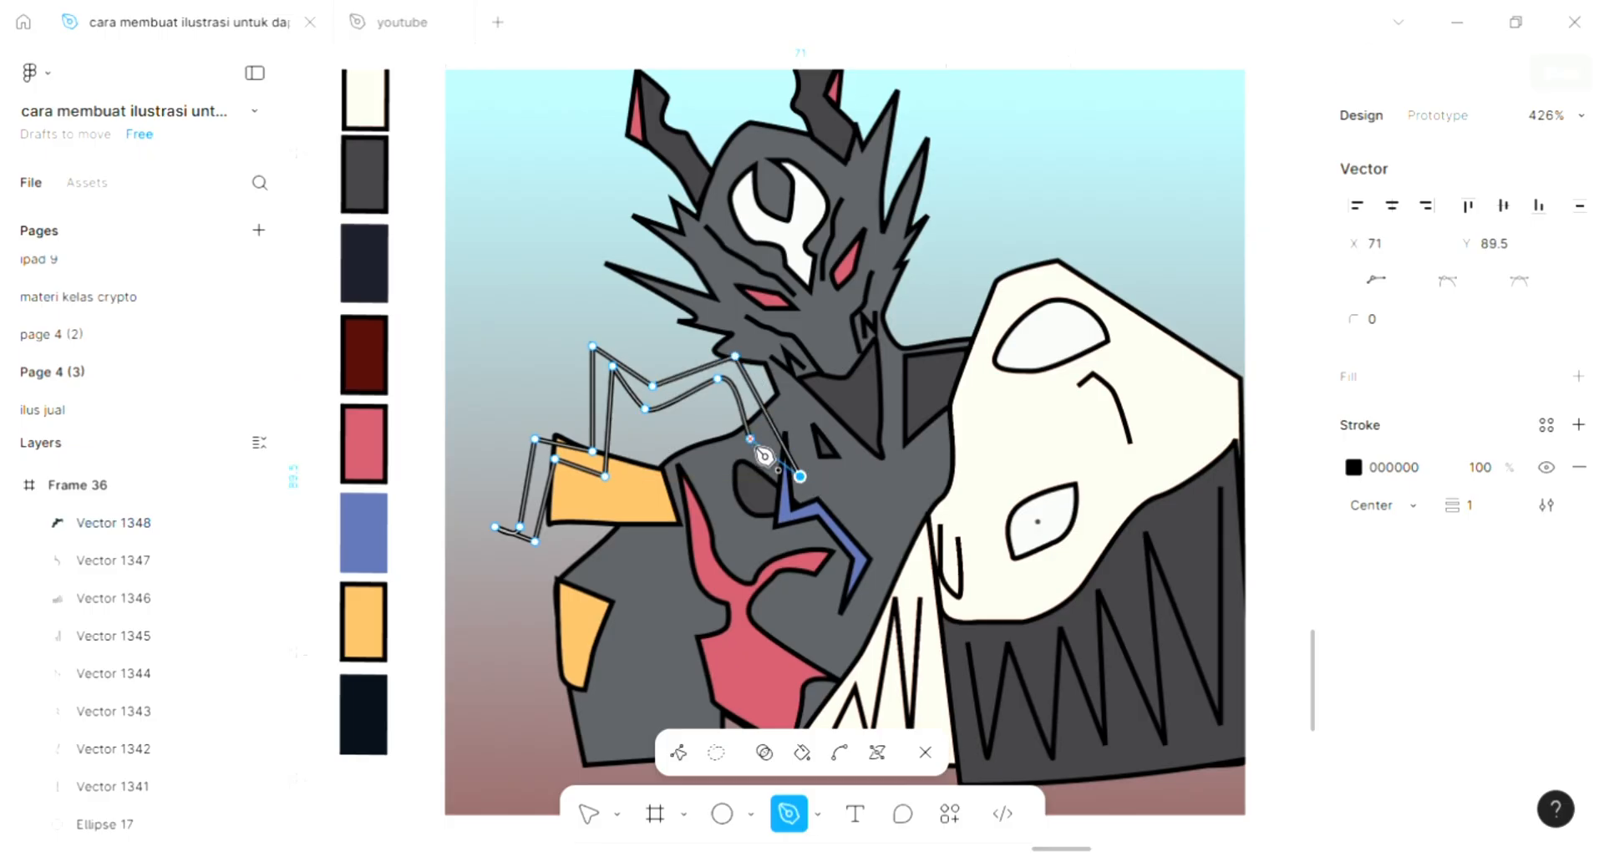
pyautogui.click(801, 474)
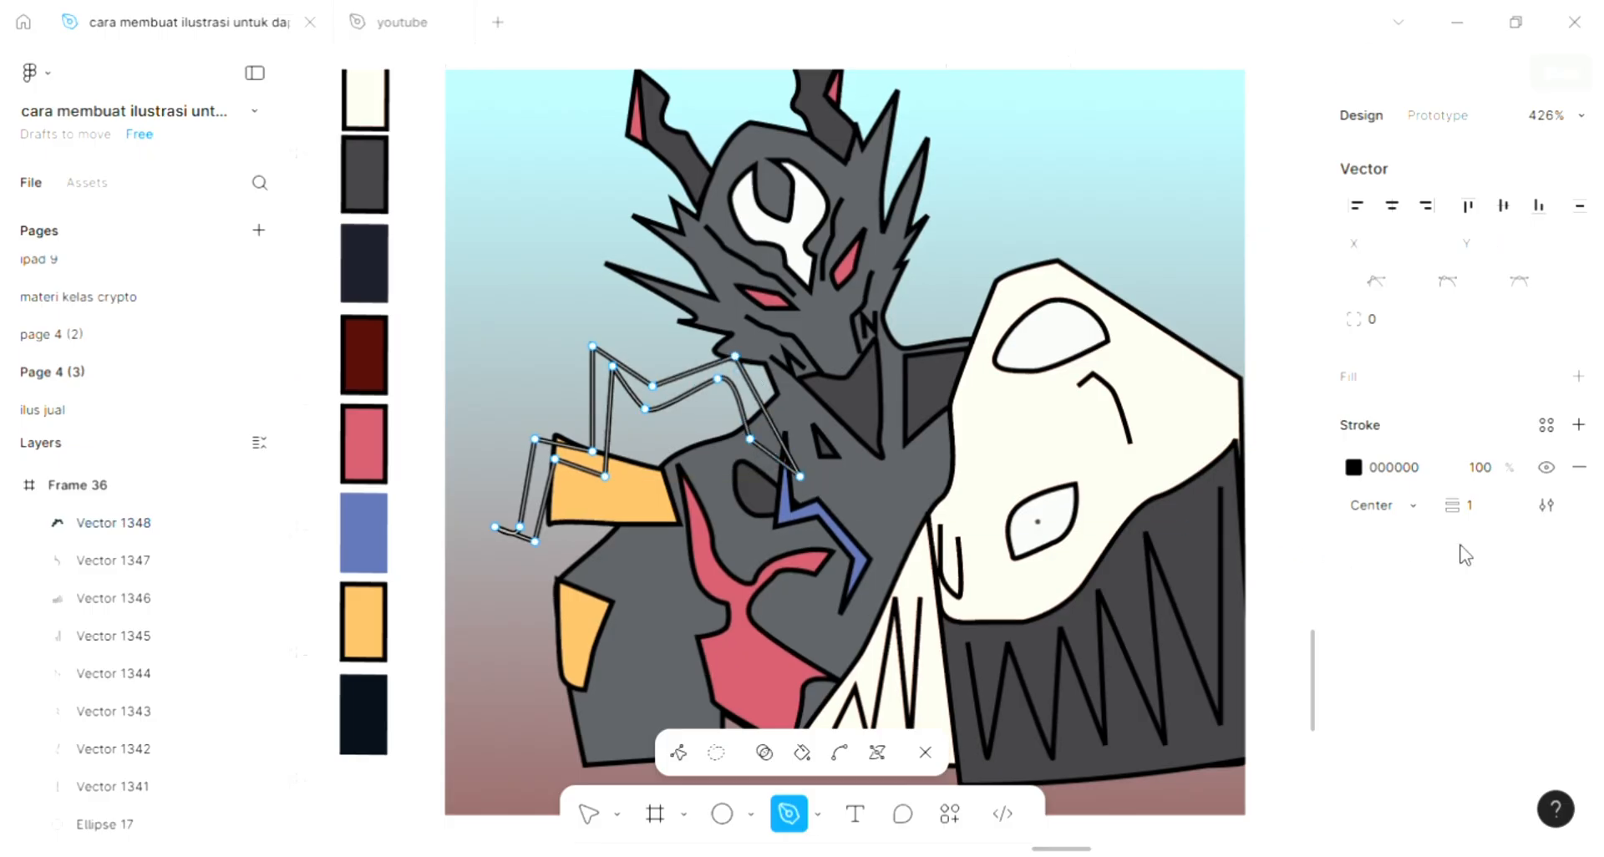
# - Fill the tendril above the yellow shoulder piece with blue 5869A2 sampled from the palette swatch and deselect it
pyautogui.click(1579, 376)
pyautogui.click(1353, 419)
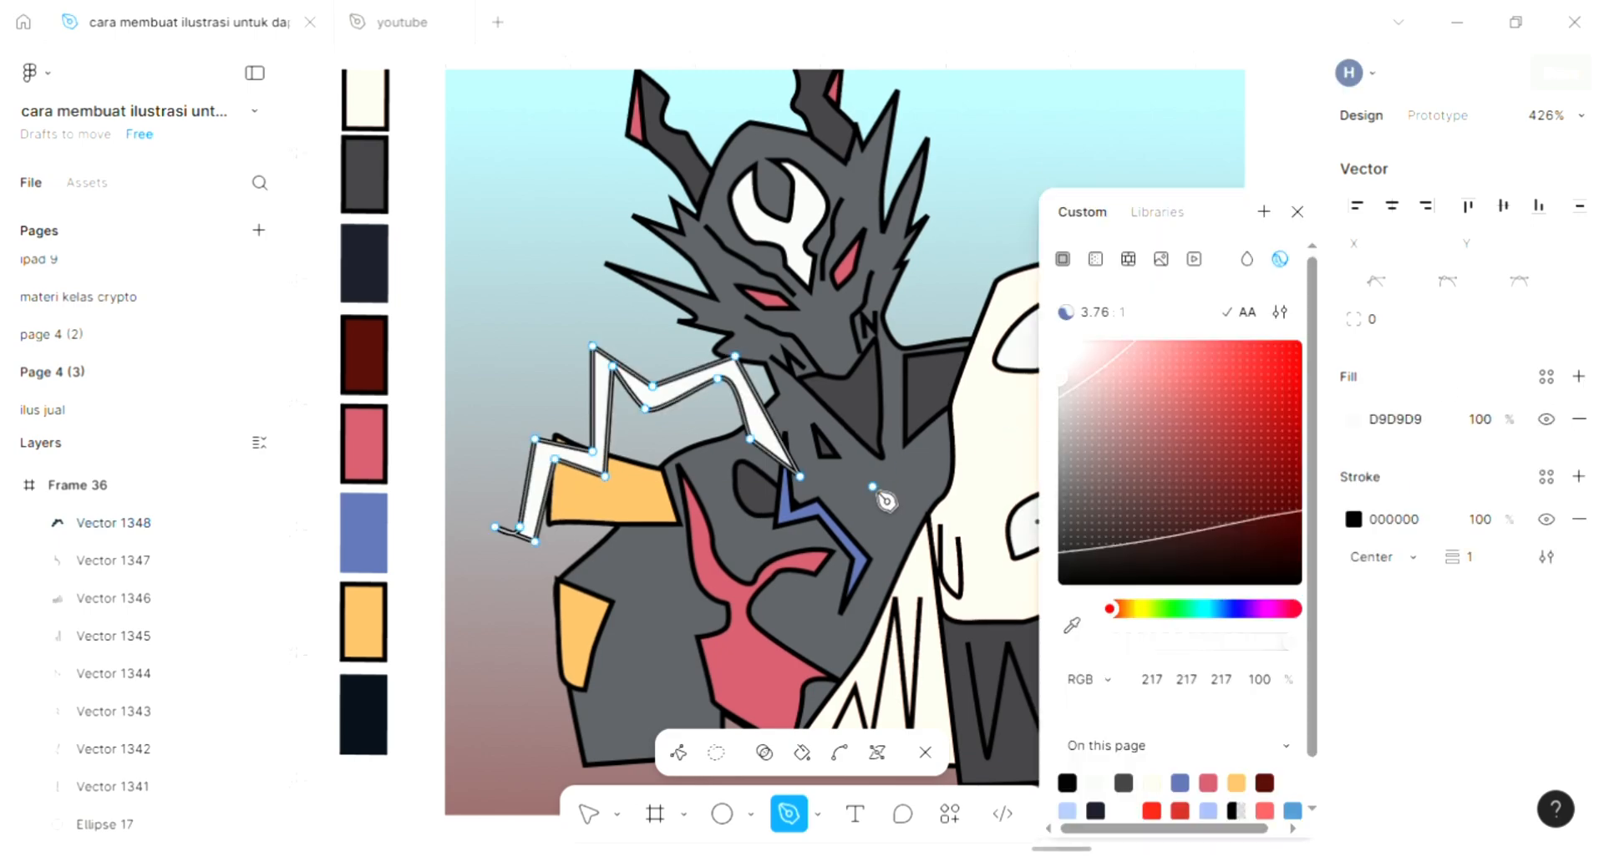
pyautogui.click(1072, 625)
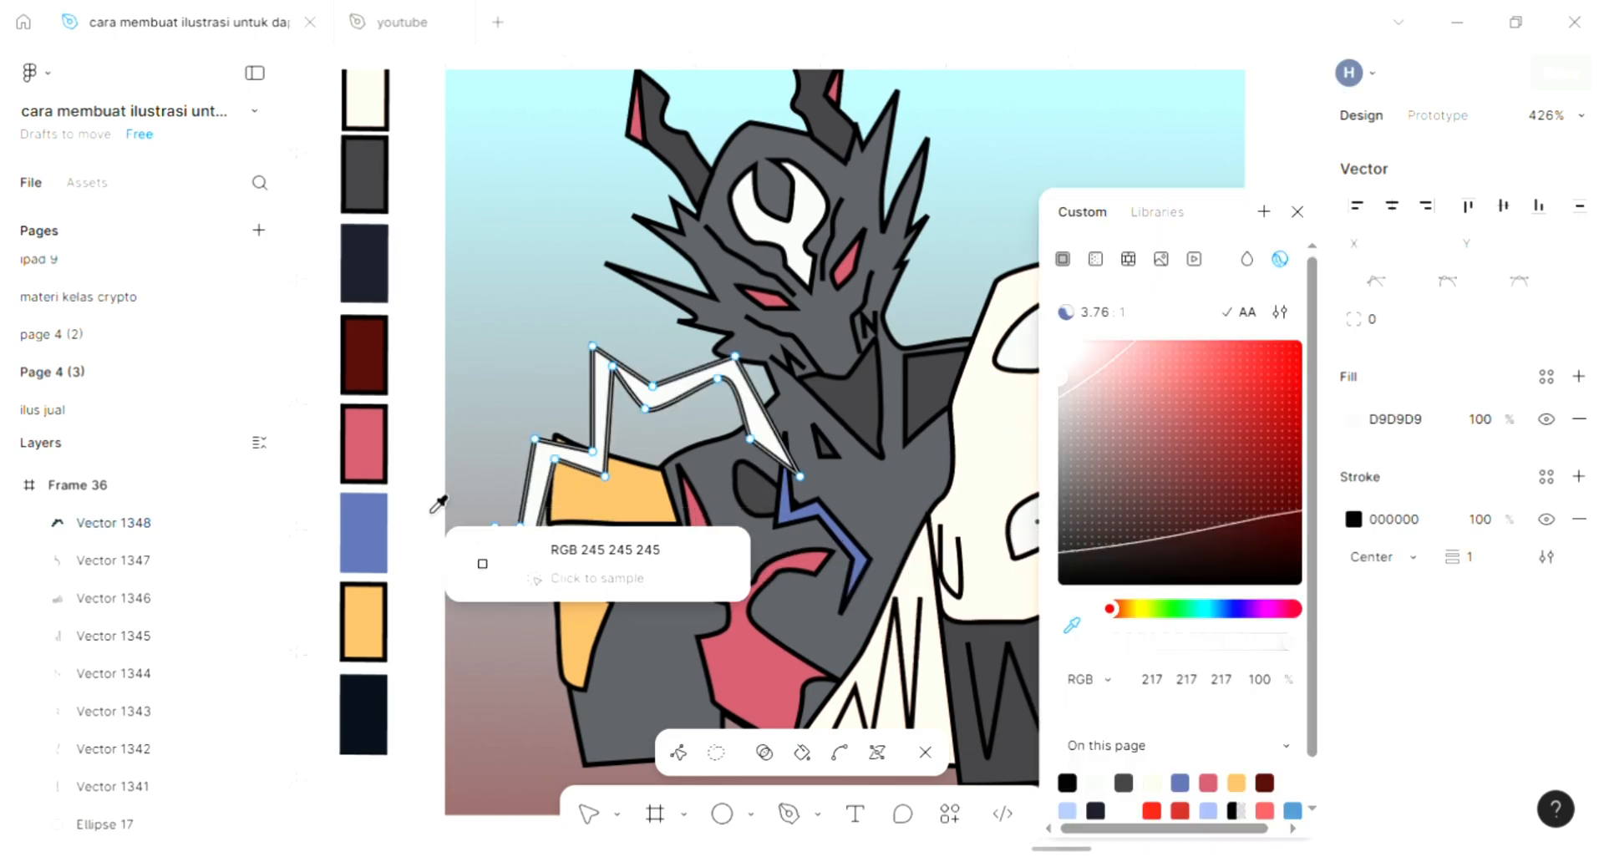
pyautogui.click(380, 518)
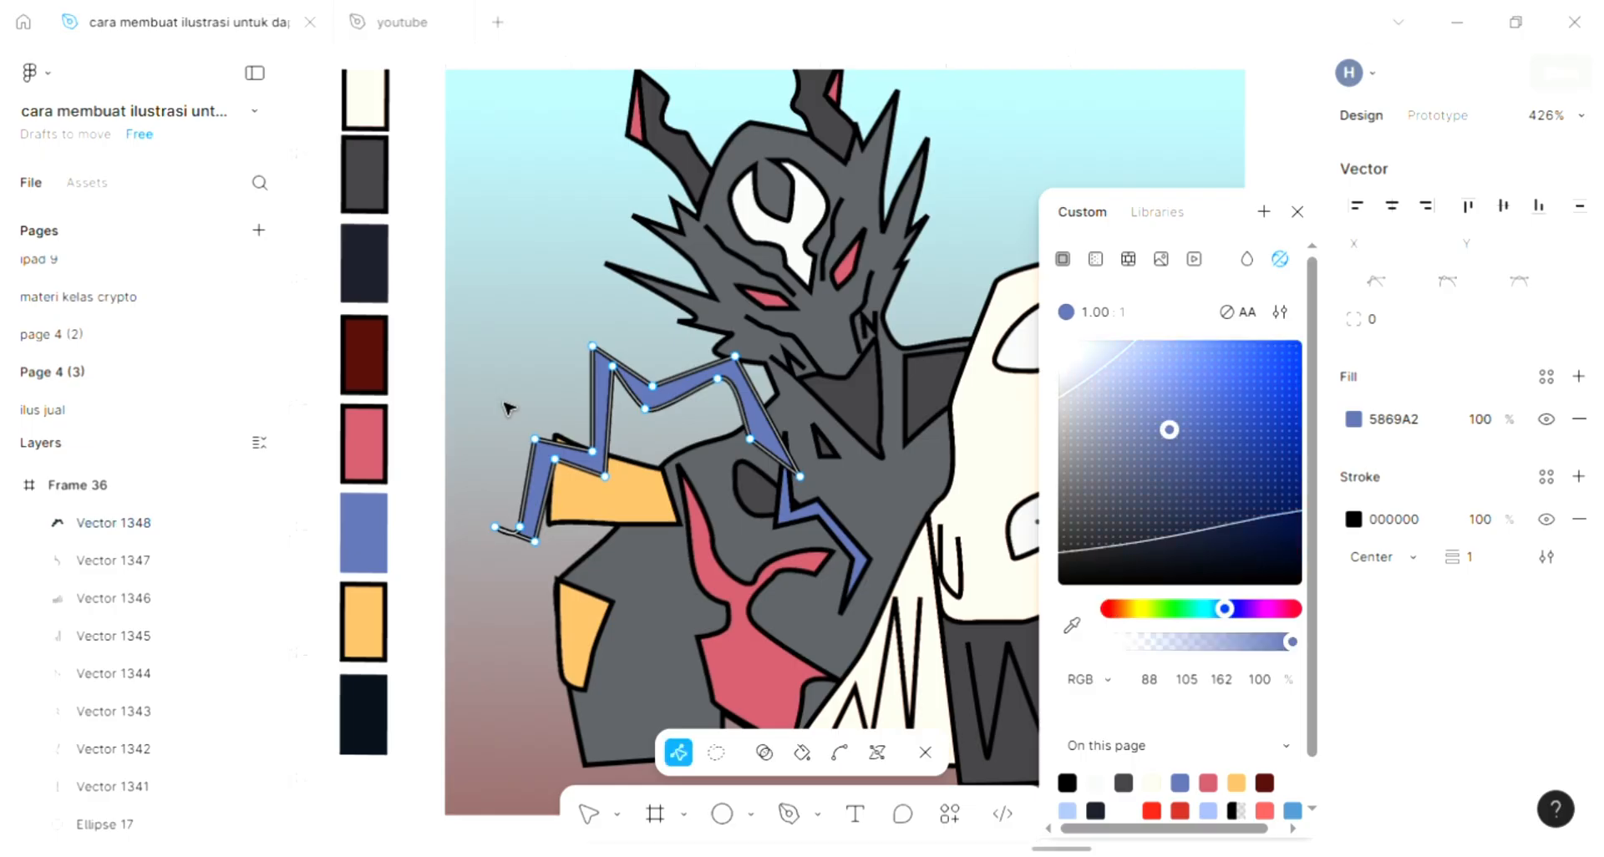
pyautogui.press('Escape')
pyautogui.press('Escape')
# - Begin a second tendril between the head and the mask, running its outer edge through 94, 63.5 and 123, 36 to 123, 54
pyautogui.hscroll(1, 518, 414)
pyautogui.scroll(3, 518, 414)
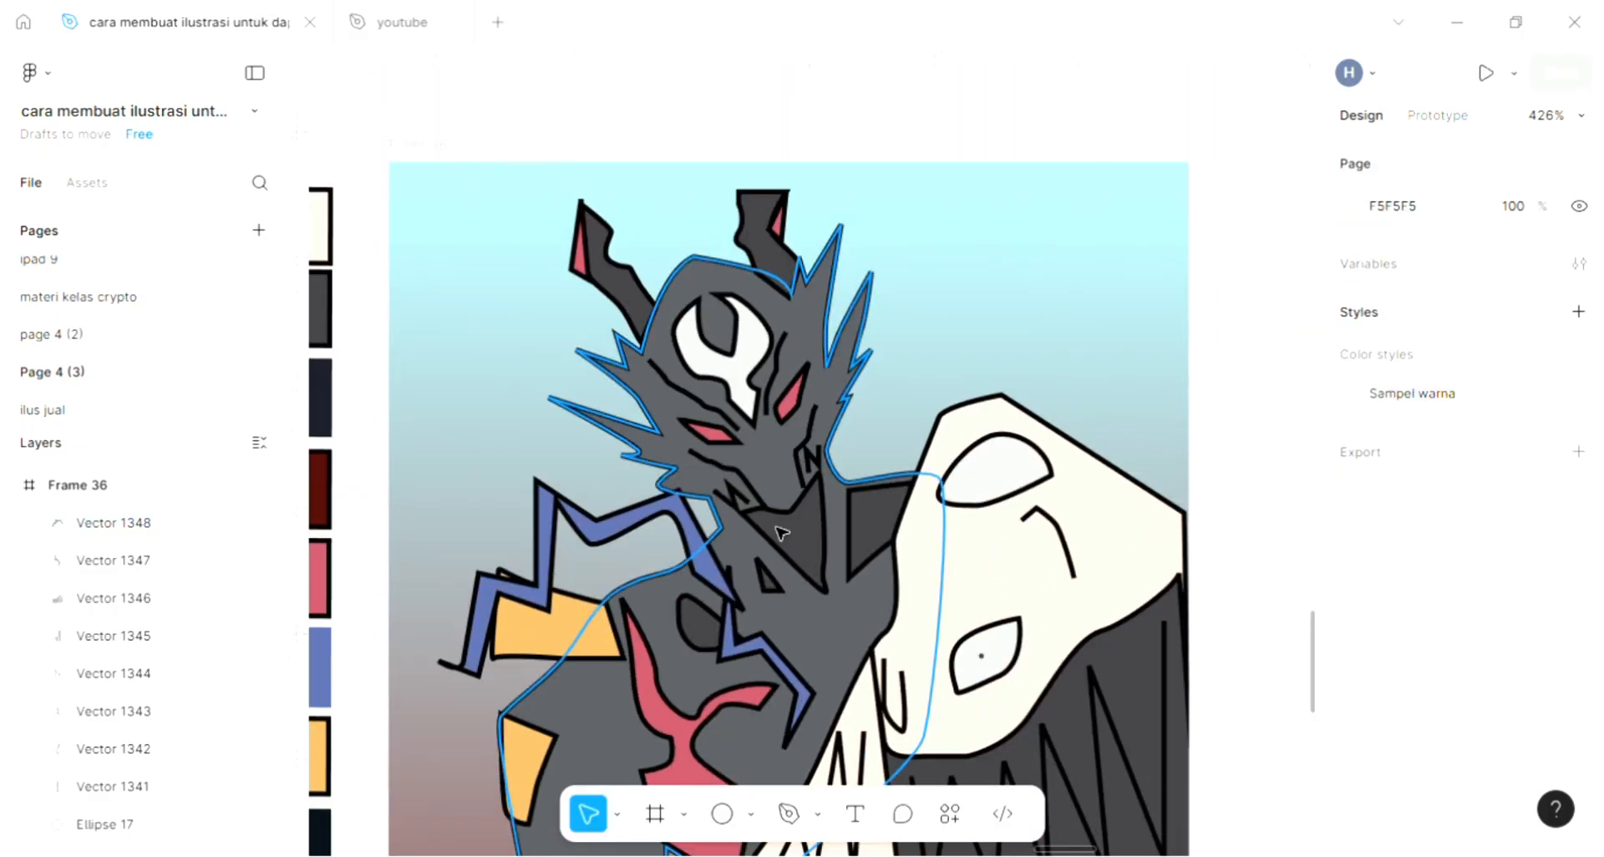
pyautogui.click(789, 814)
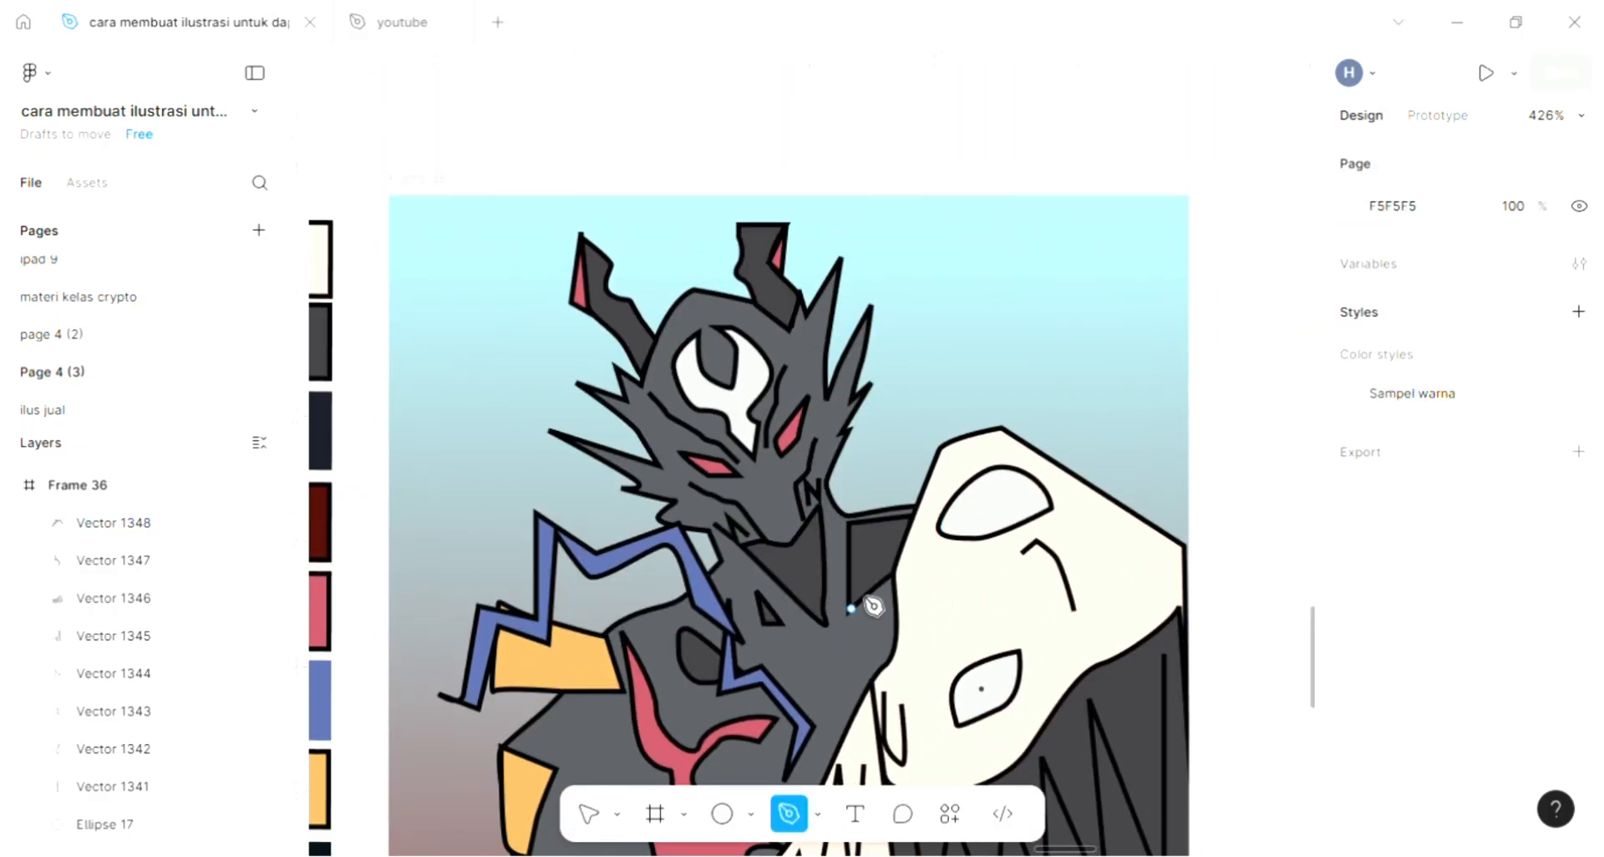
pyautogui.click(874, 578)
pyautogui.click(834, 533)
pyautogui.click(858, 513)
pyautogui.click(852, 452)
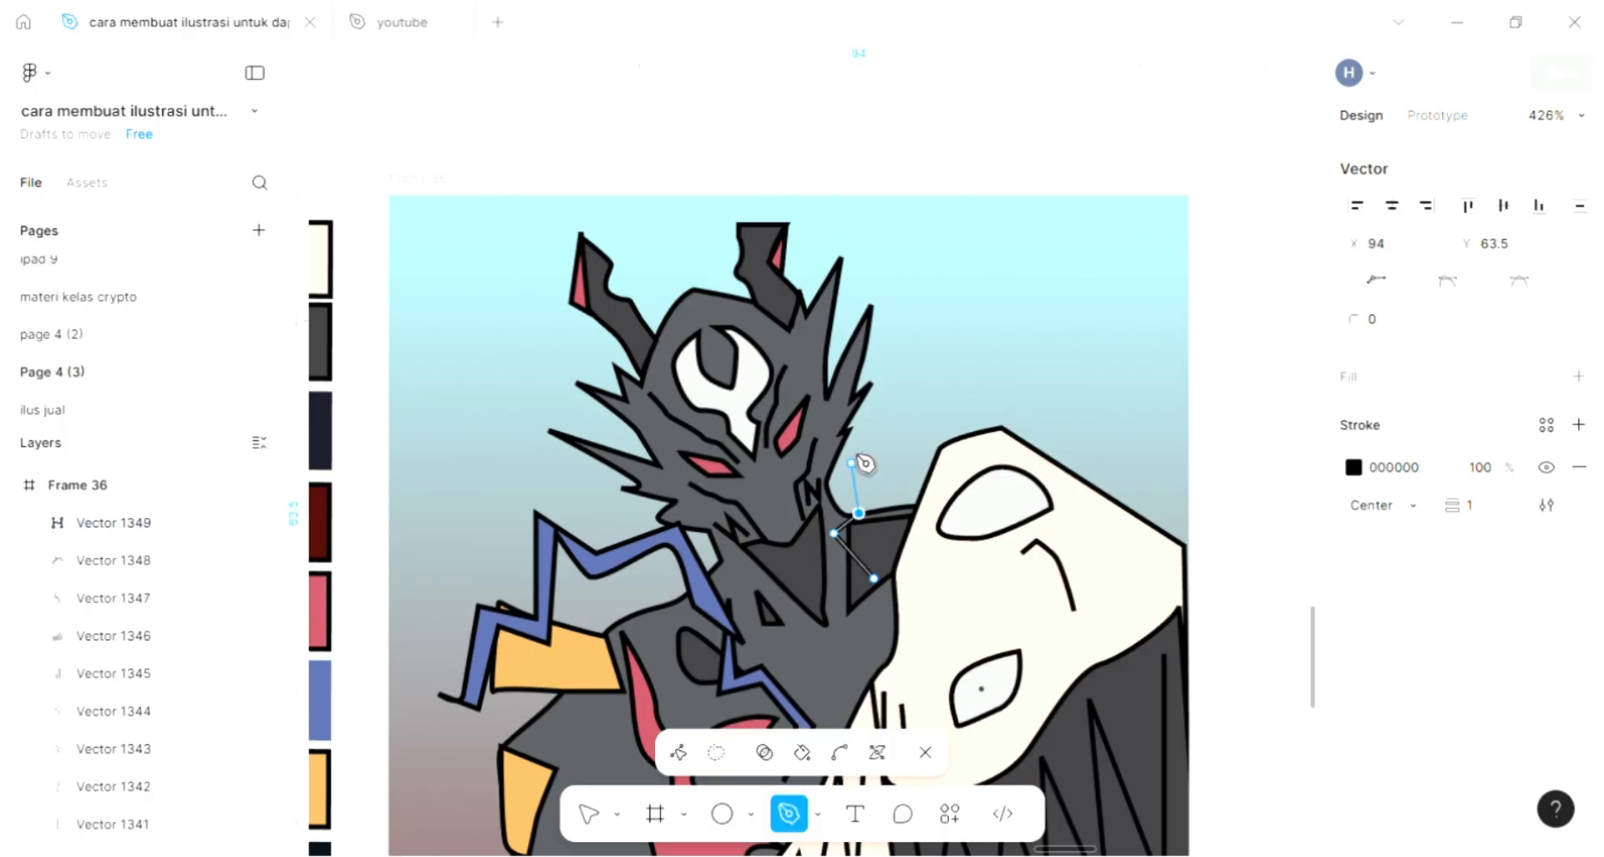
pyautogui.click(897, 427)
pyautogui.click(951, 340)
pyautogui.click(1003, 375)
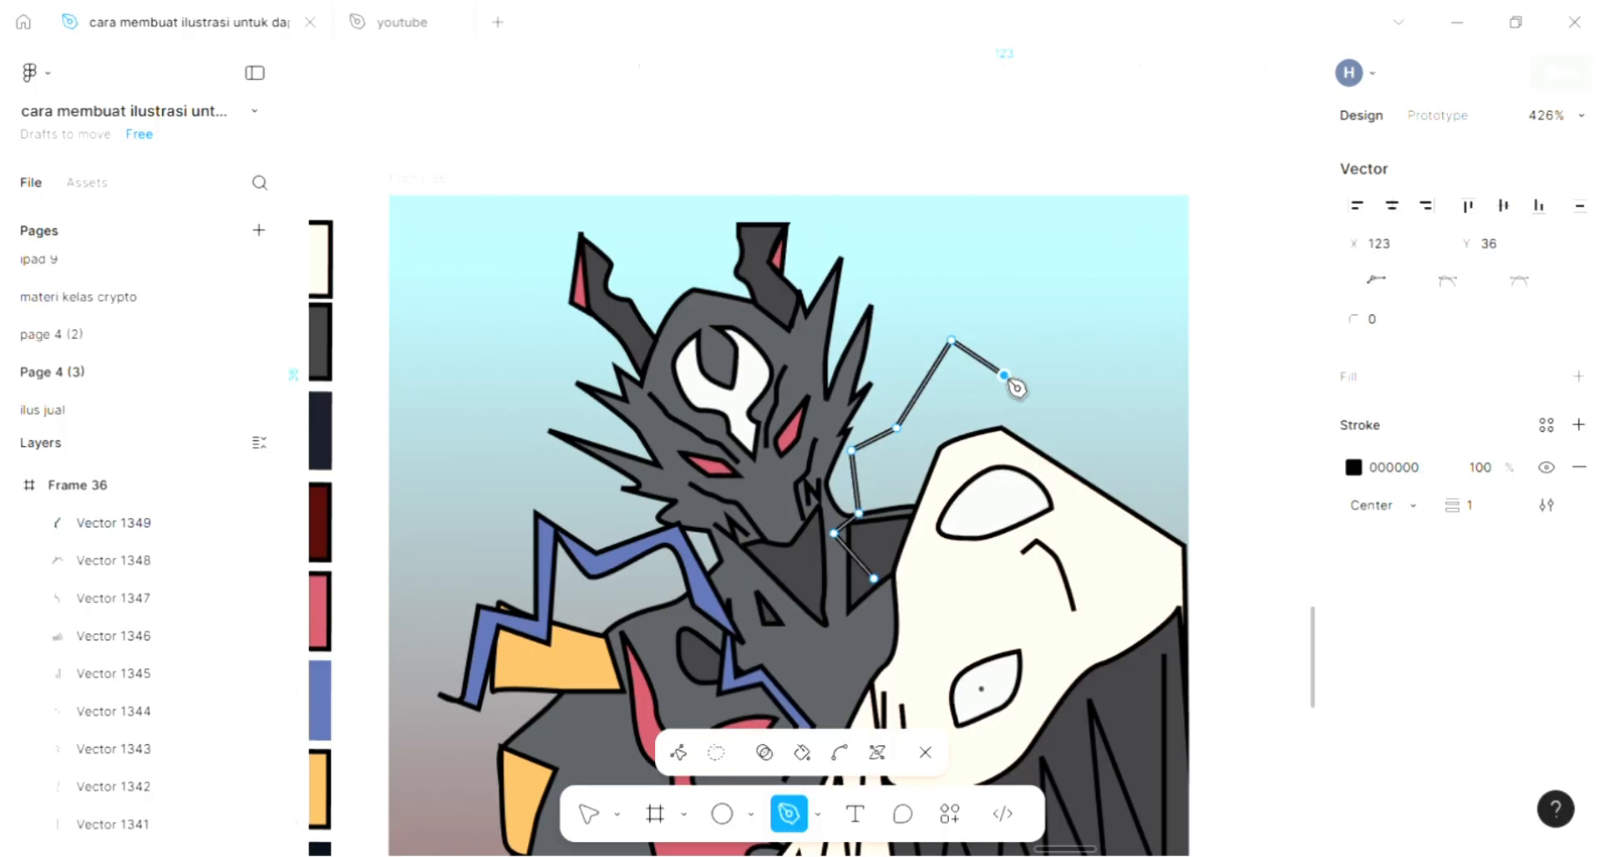
pyautogui.click(1005, 466)
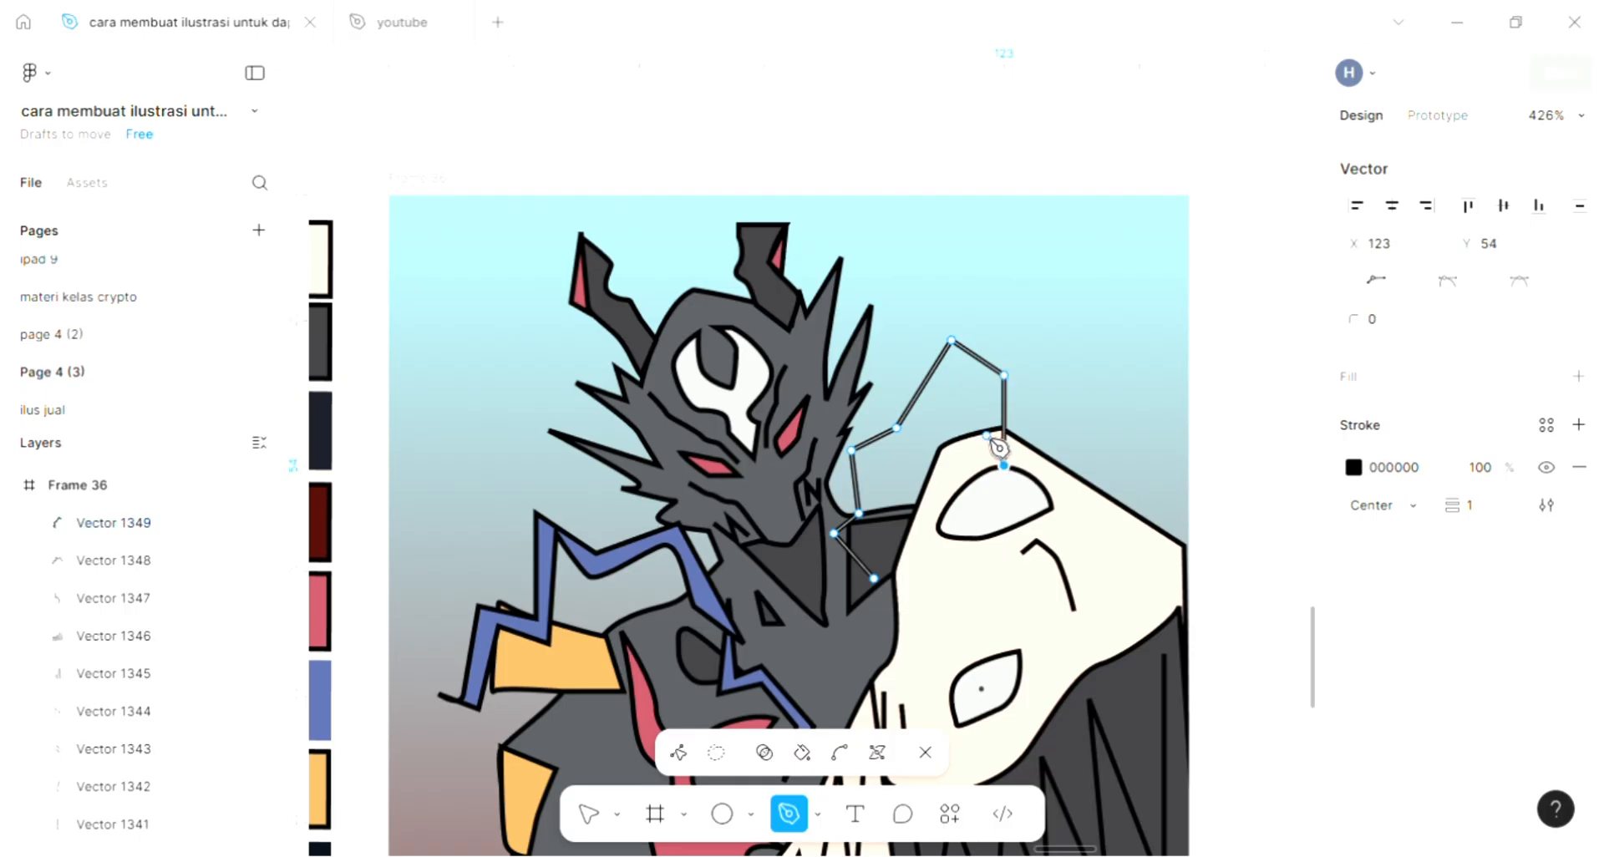
# - Complete the second tendril with a parallel inner edge through 112.5, 34.5 and 100, 63.5 down to a pointed base, closing the outline
pyautogui.click(983, 428)
pyautogui.click(984, 387)
pyautogui.click(951, 367)
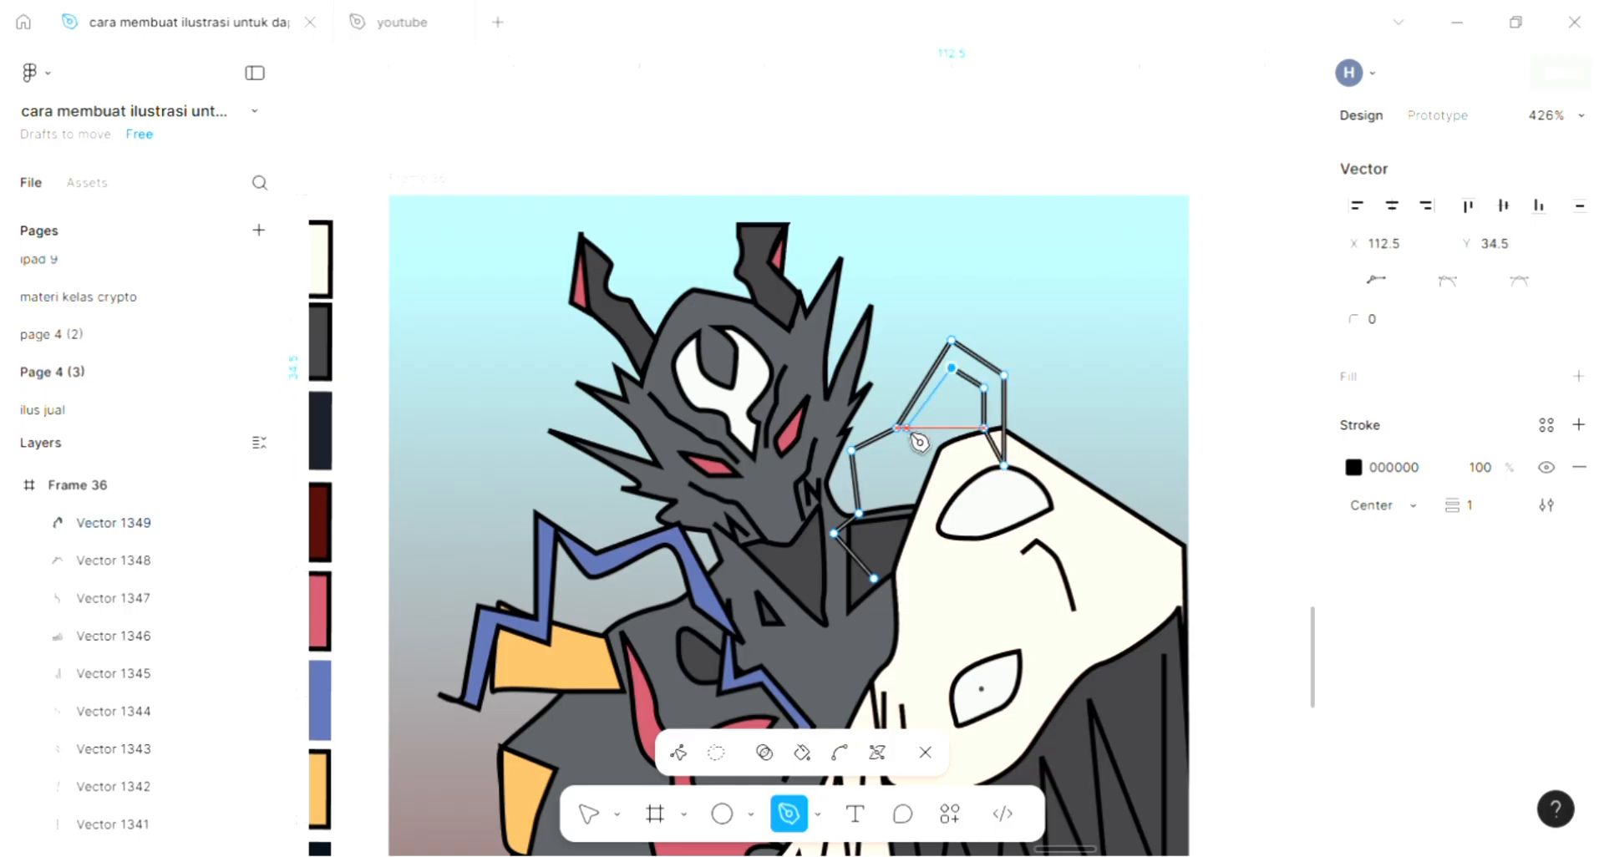
pyautogui.click(907, 440)
pyautogui.click(874, 451)
pyautogui.click(889, 513)
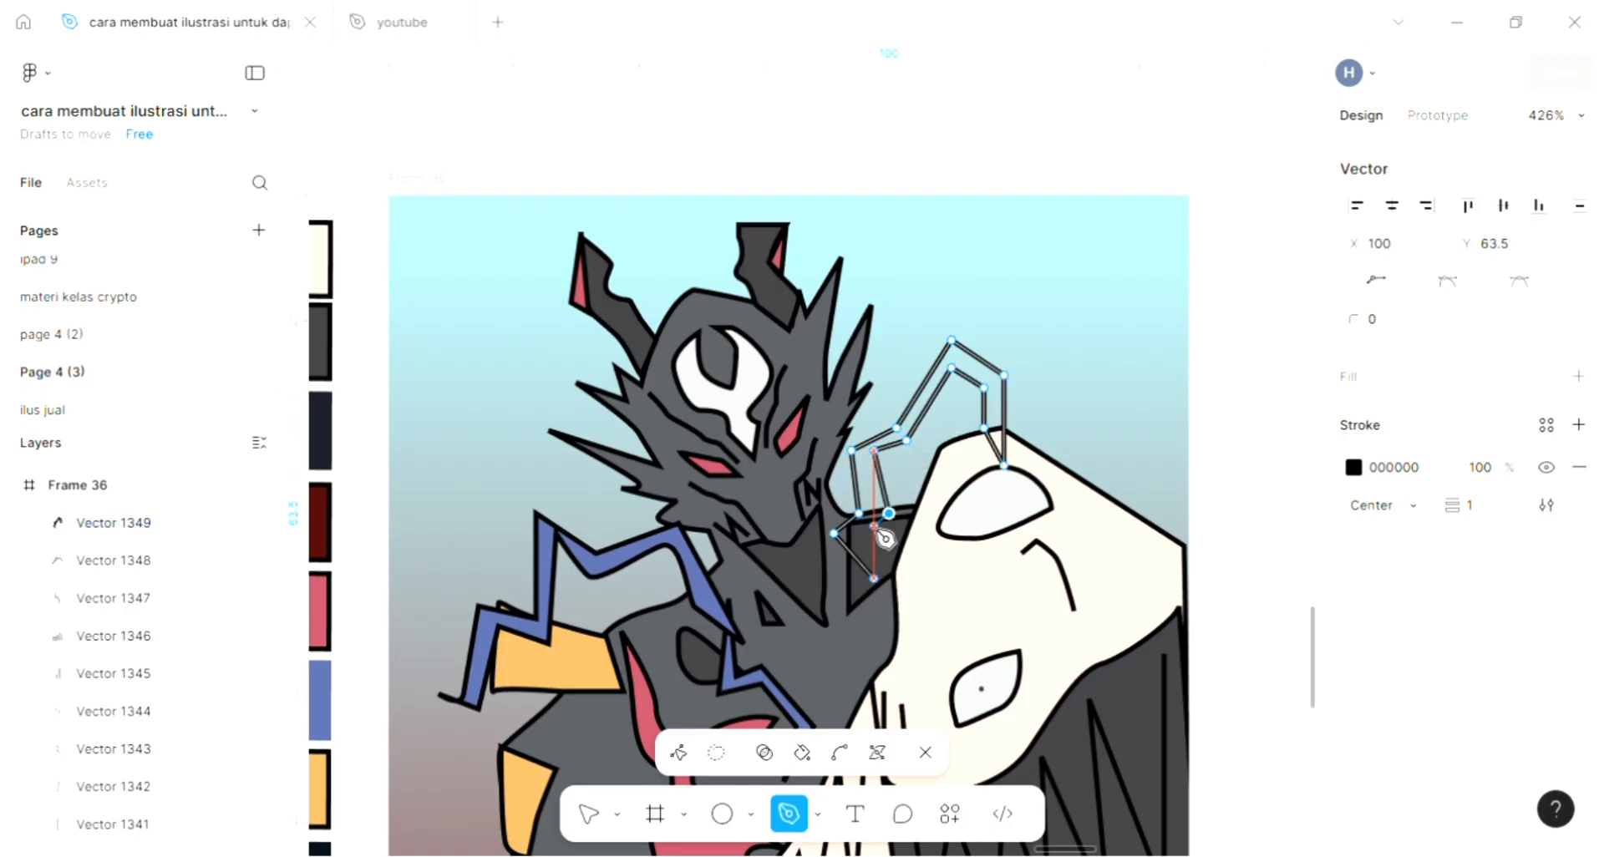
pyautogui.click(866, 528)
pyautogui.click(907, 607)
pyautogui.press('Escape')
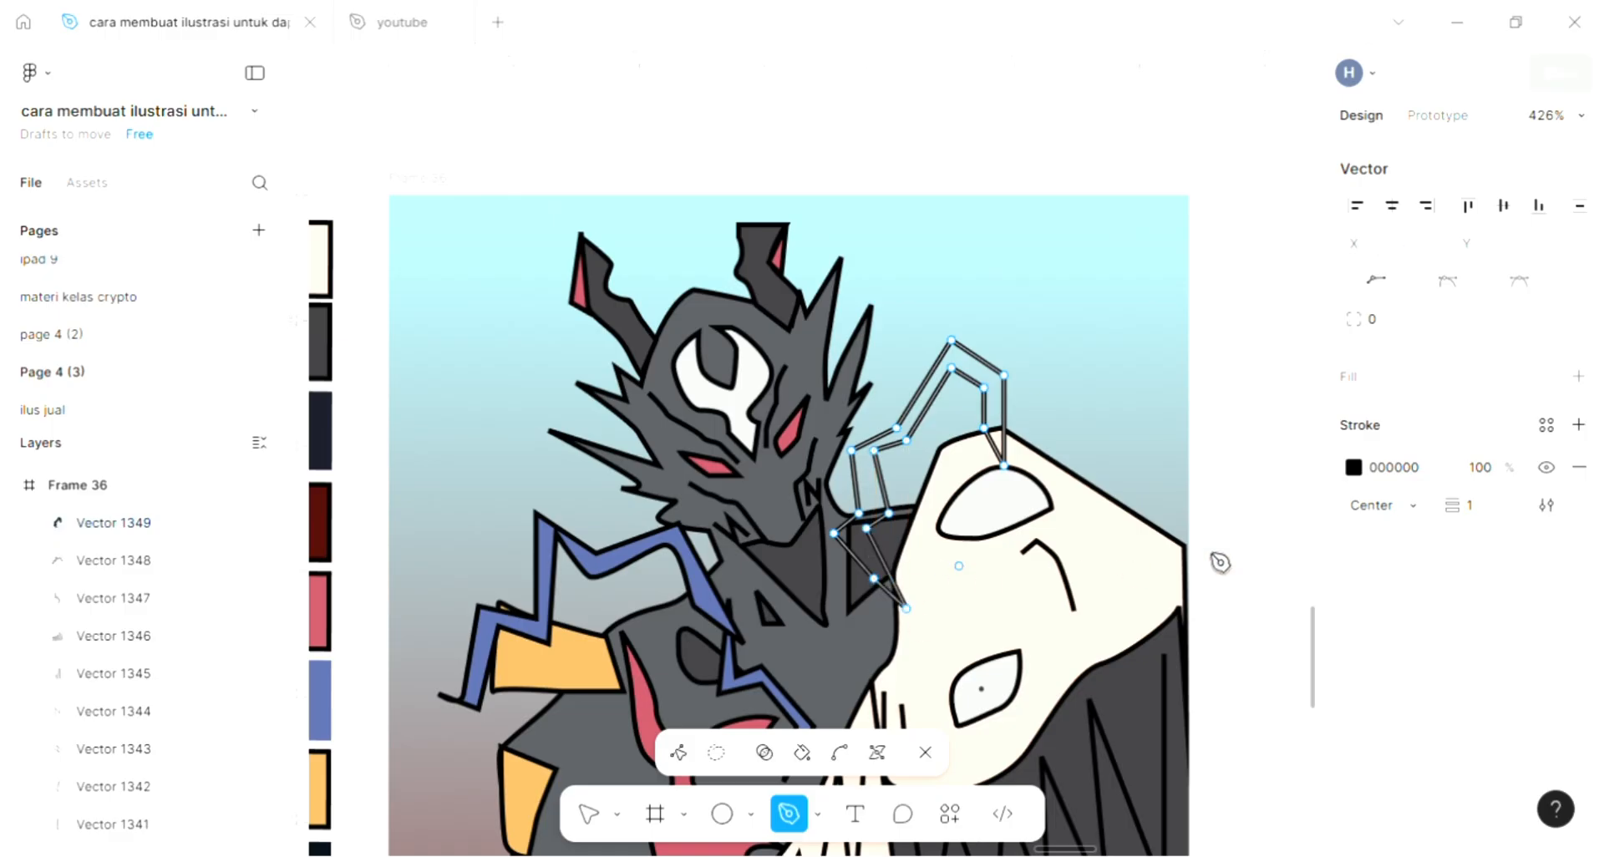
# - Fill the tendril beside the mask with blue 5869A2 sampled from the first tendril and deselect it
pyautogui.click(1578, 376)
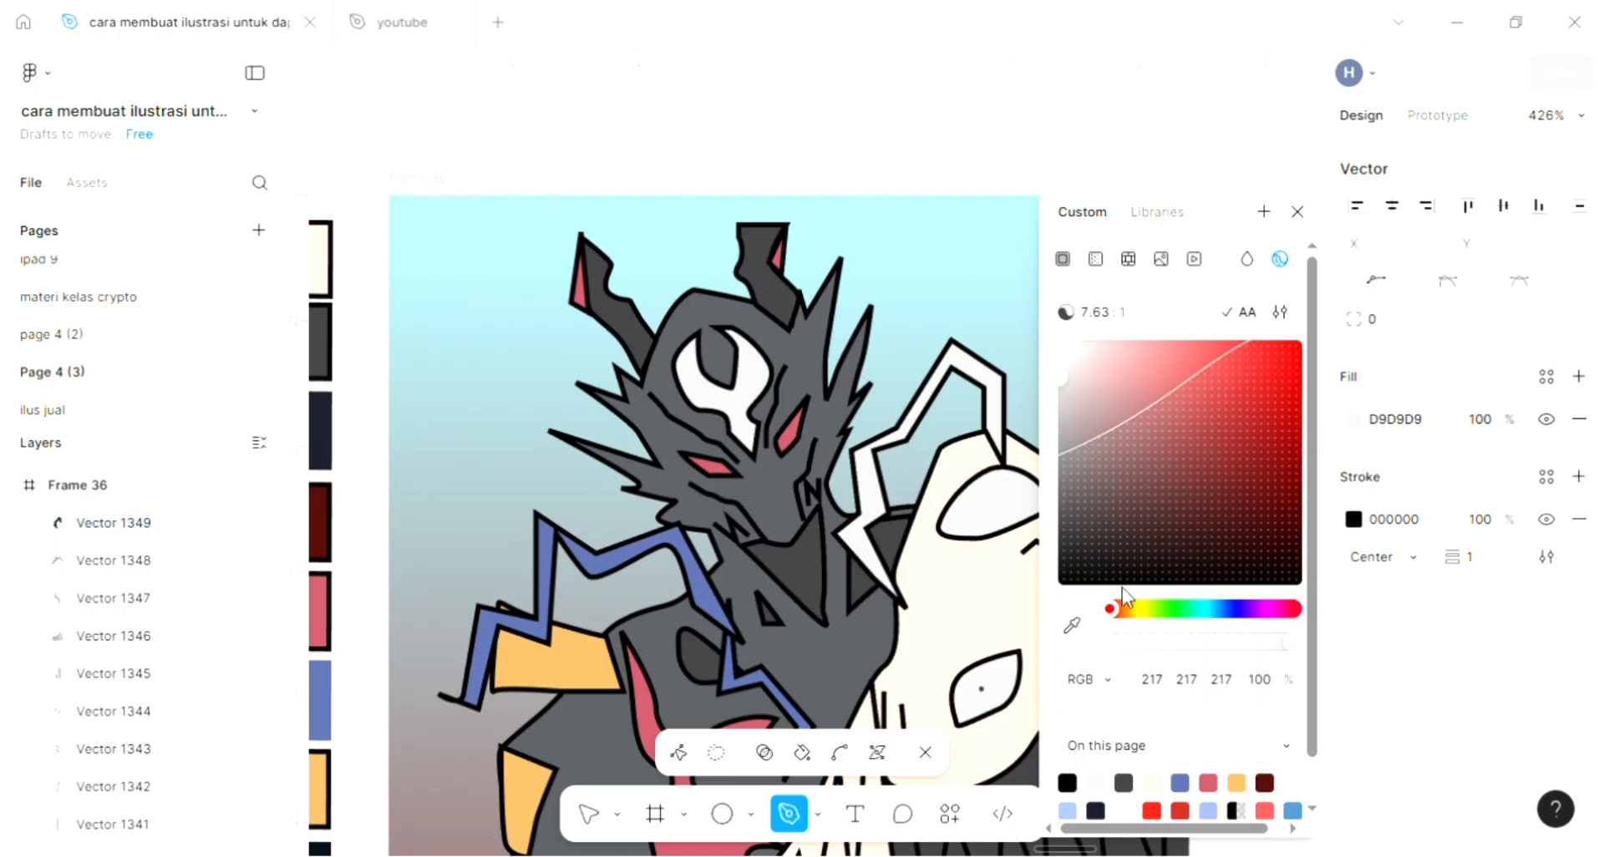
pyautogui.press('i')
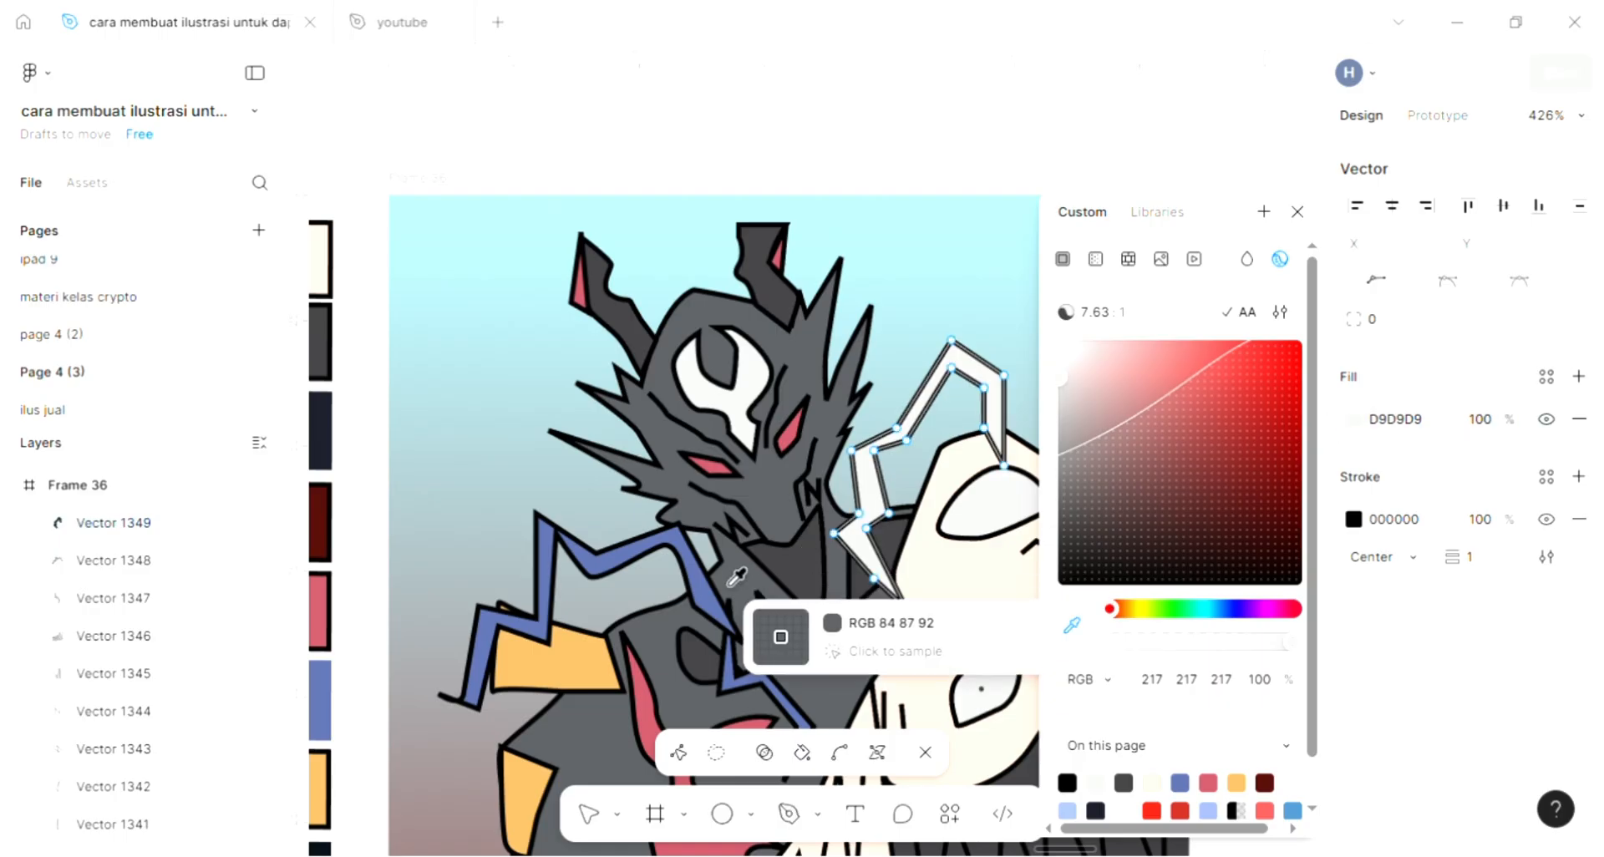
pyautogui.click(714, 577)
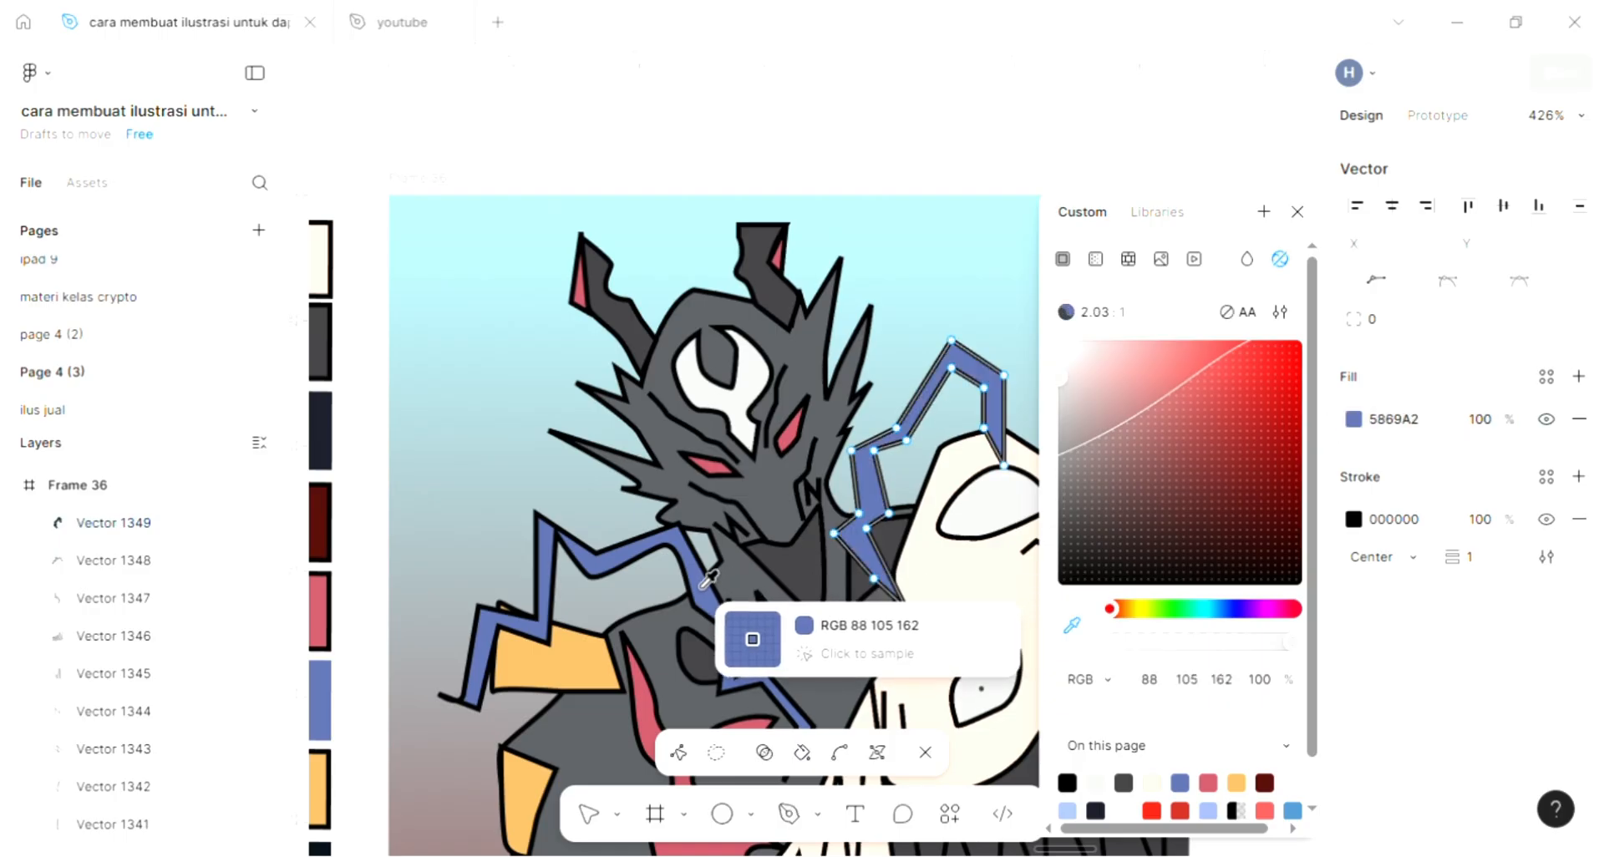
pyautogui.press('Escape')
pyautogui.press('Escape')
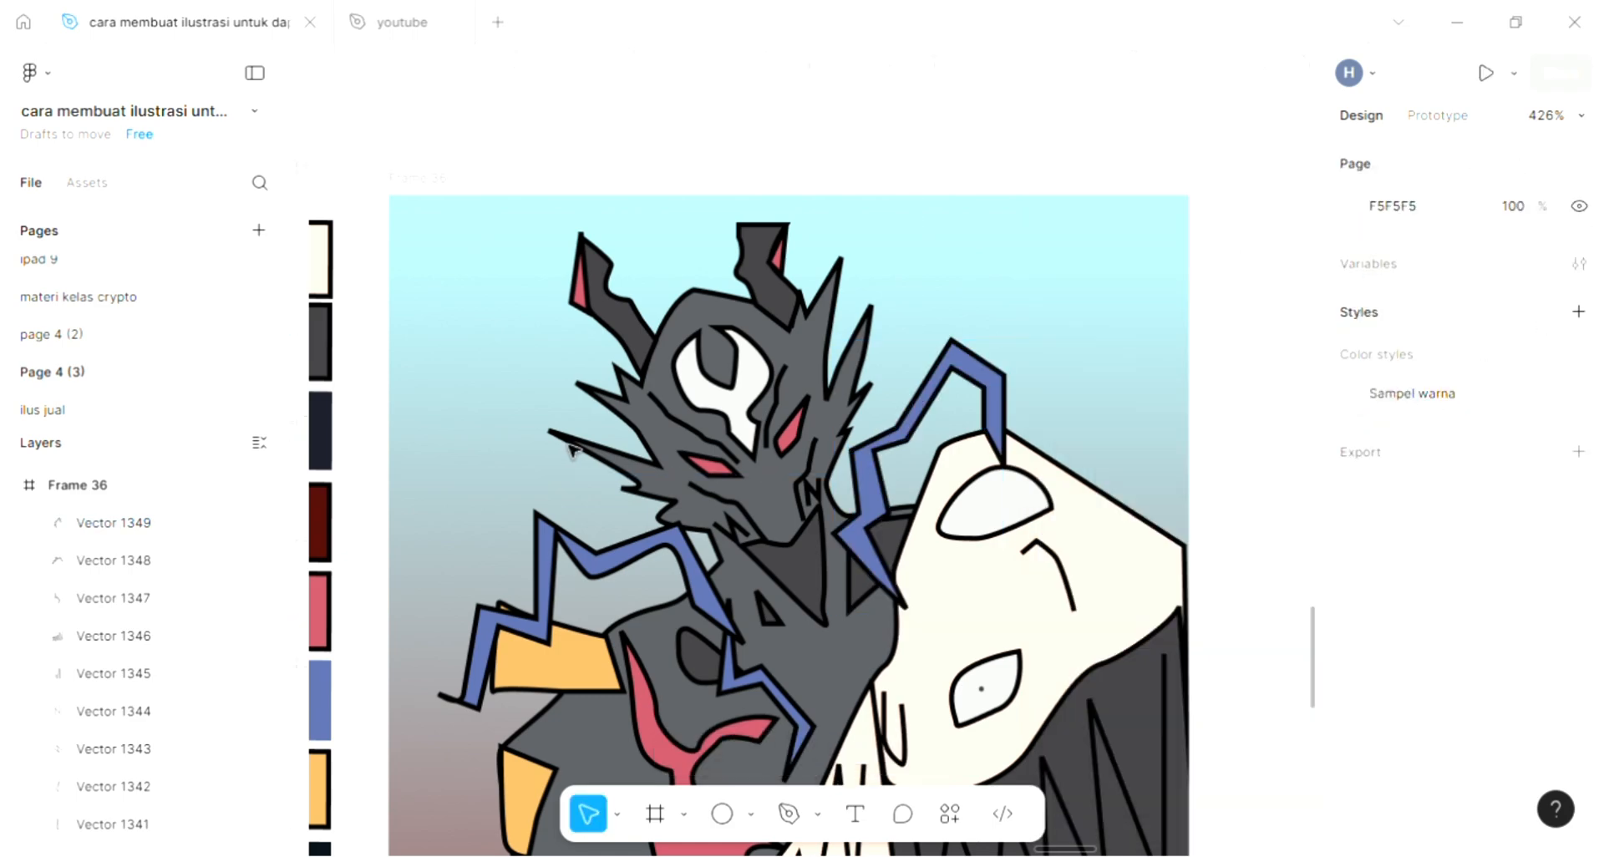
pyautogui.scroll(-1, 886, 434)
pyautogui.scroll(-2, 885, 435)
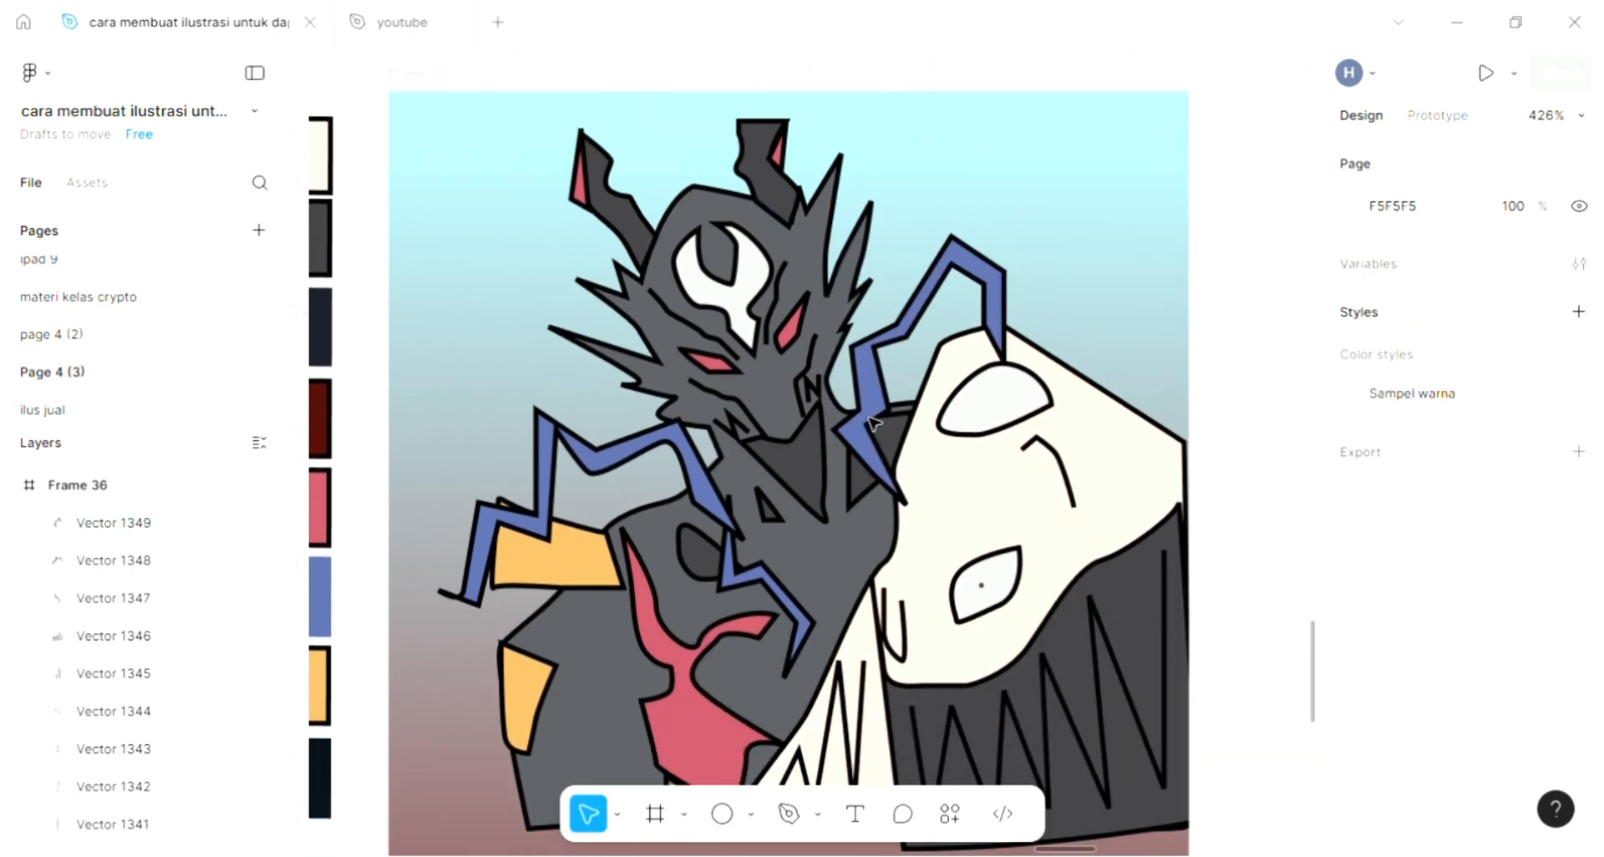
pyautogui.hscroll(-3, 872, 422)
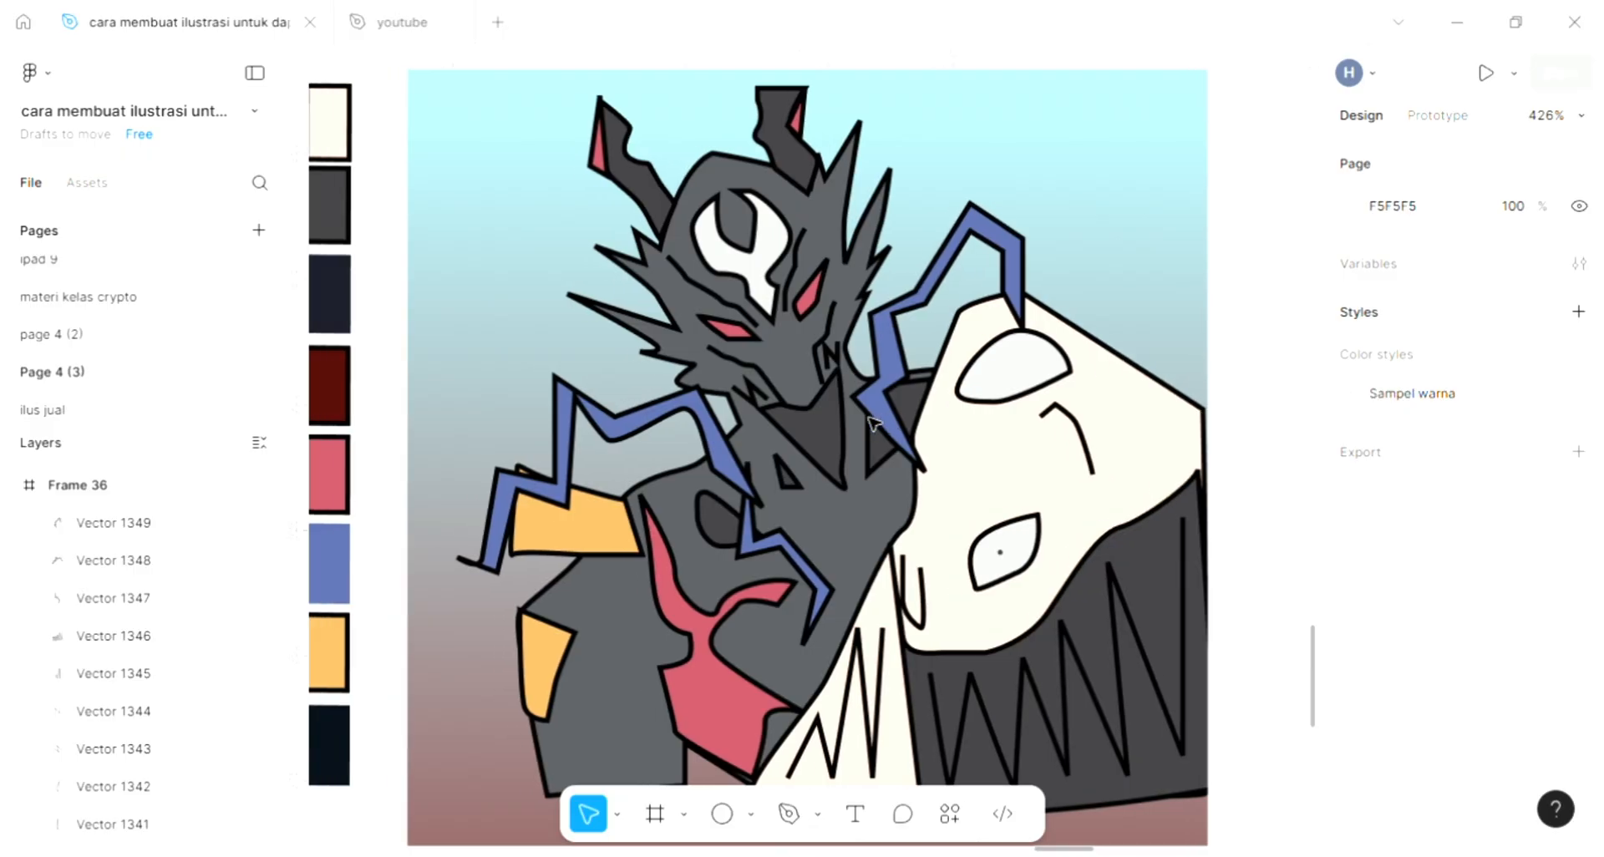